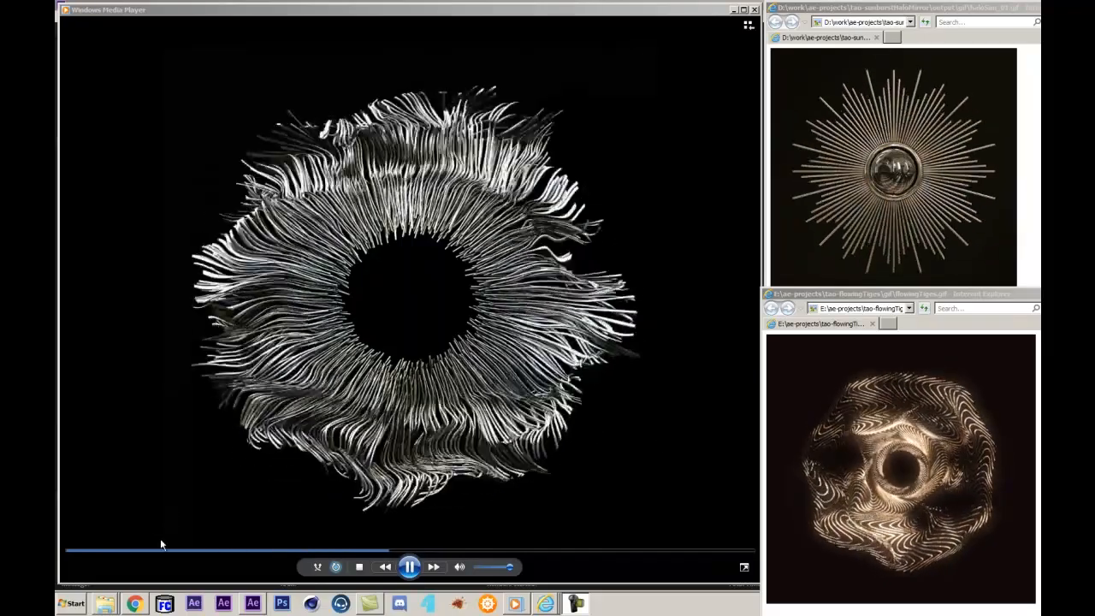
Step: Switch to Chrome and look through the sunburst mirror image results for reference designs
left_click(135, 605)
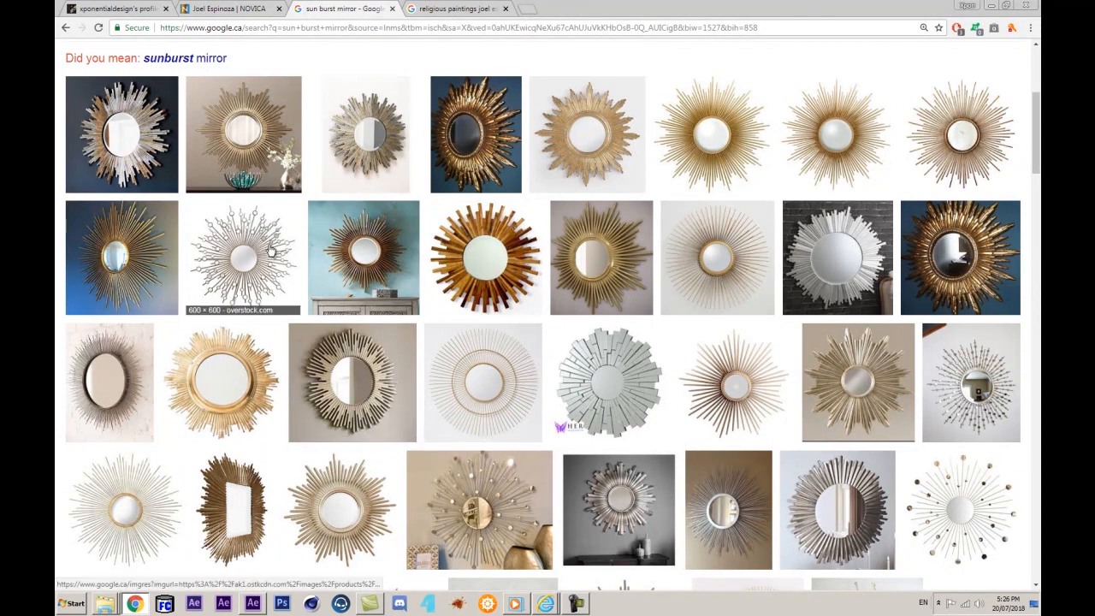
scroll(278, 256, "up", 1)
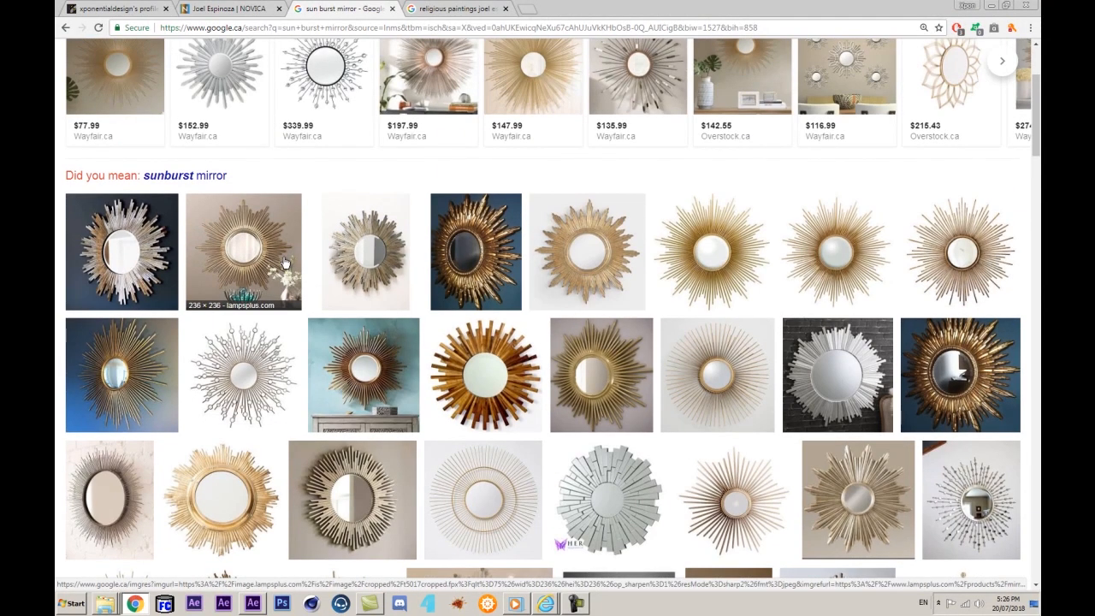
scroll(331, 275, "down", 1)
scroll(330, 275, "down", 1)
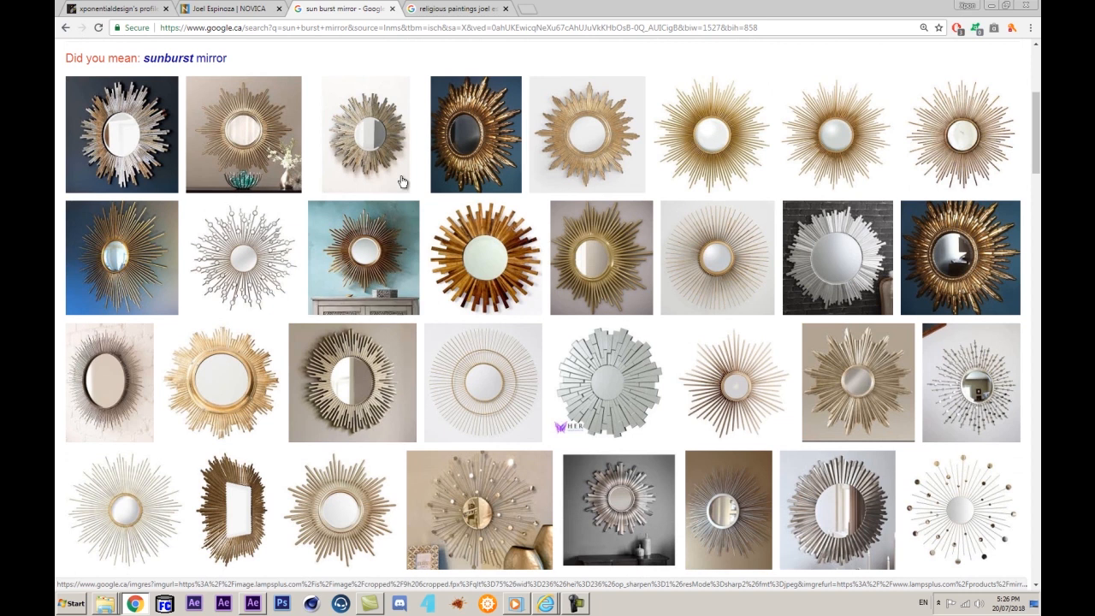
Step: Examine the rayed halo in the Sacred Heart painting among the religious paintings image results
left_click(453, 8)
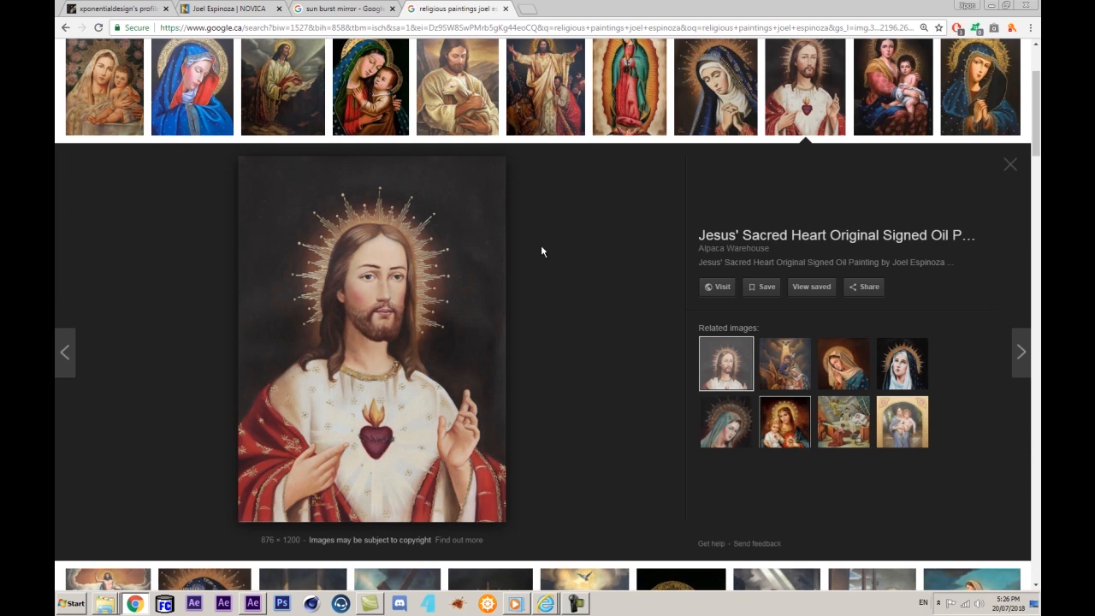
scroll(540, 252, "up", 1)
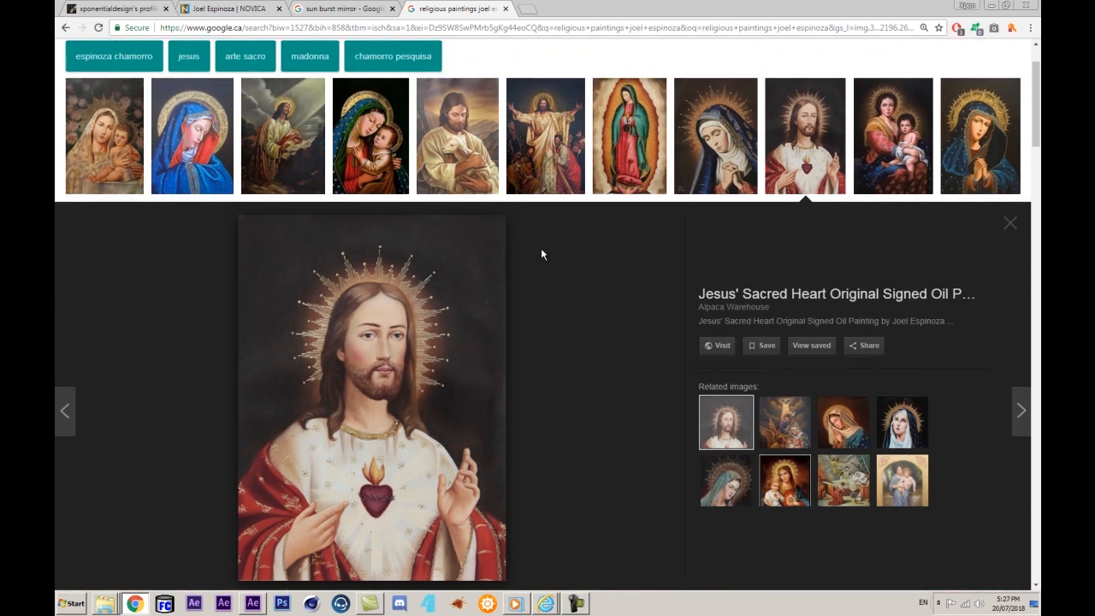
scroll(540, 251, "down", 1)
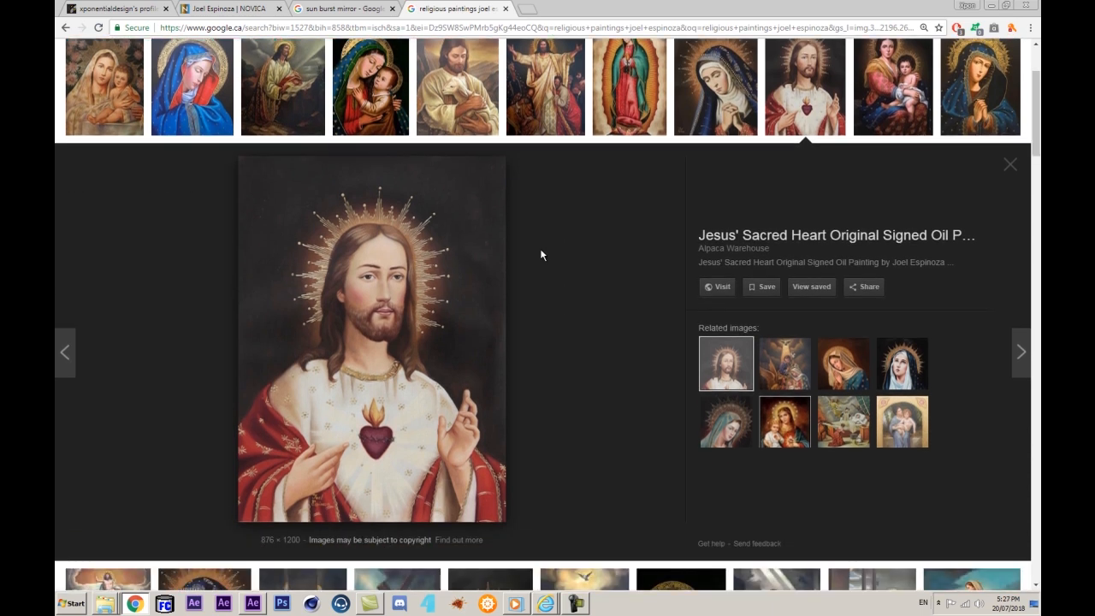
scroll(540, 254, "up", 1)
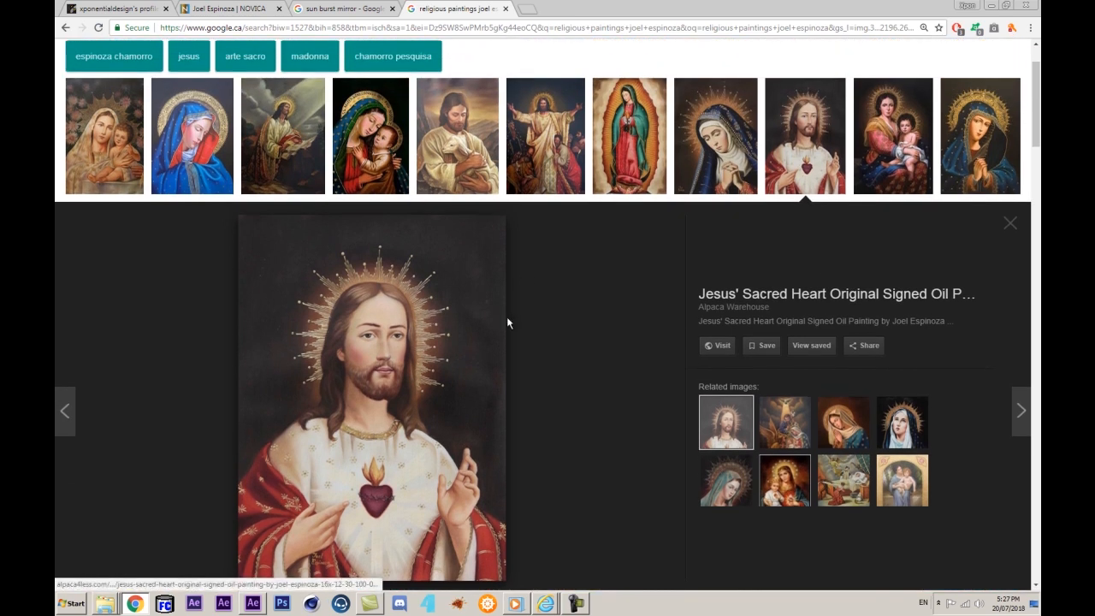
scroll(547, 326, "down", 1)
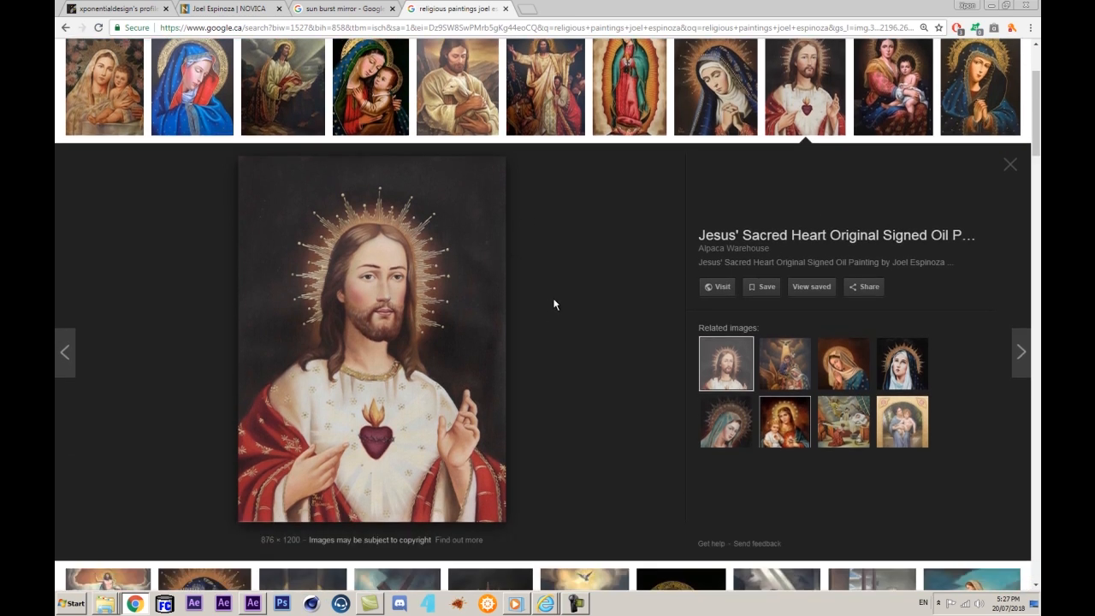
Step: View the painter's profile on the Novica site and return to the sunburst mirror image results
left_click(229, 9)
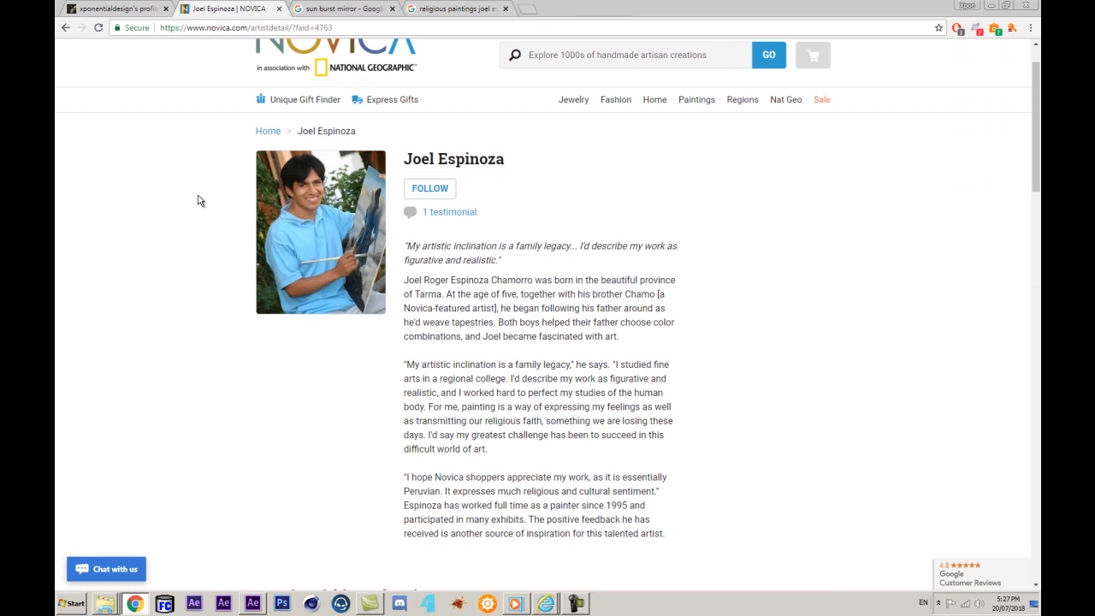
scroll(197, 200, "down", 1)
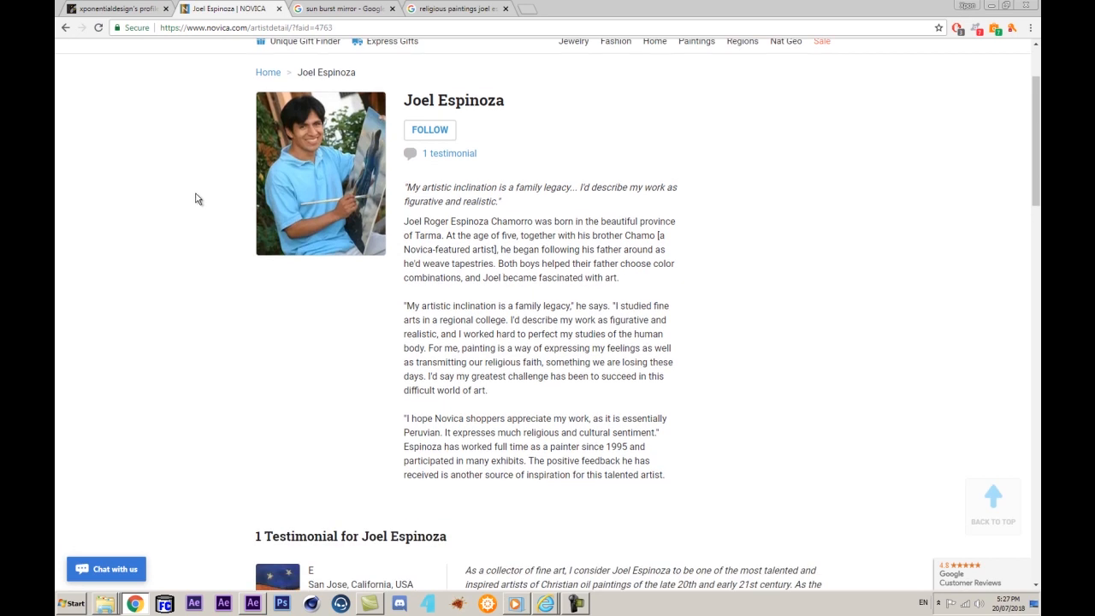
scroll(195, 199, "up", 1)
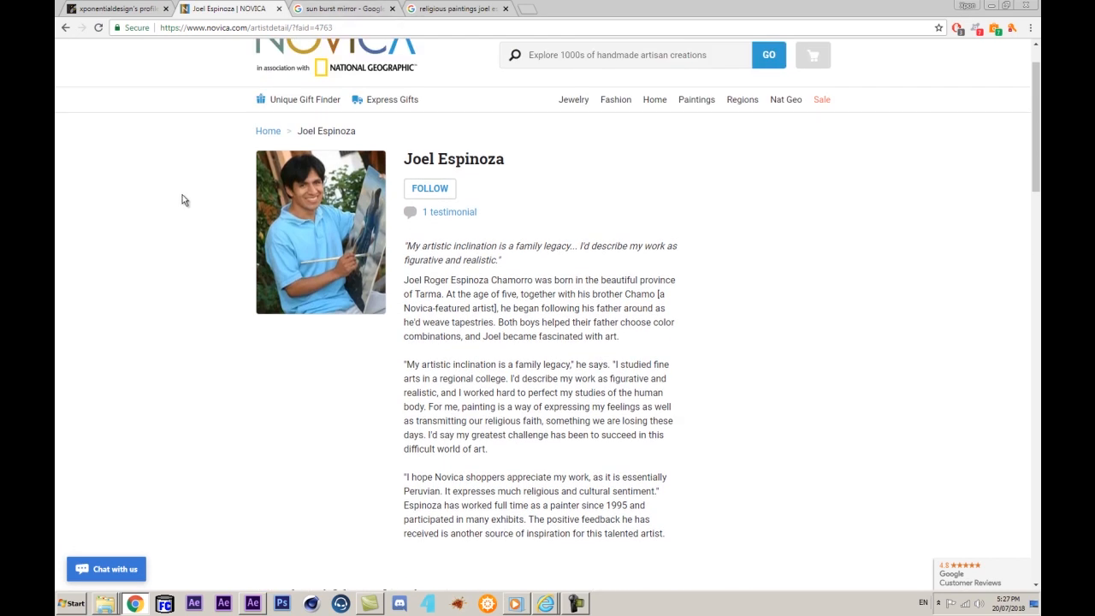
left_click(318, 7)
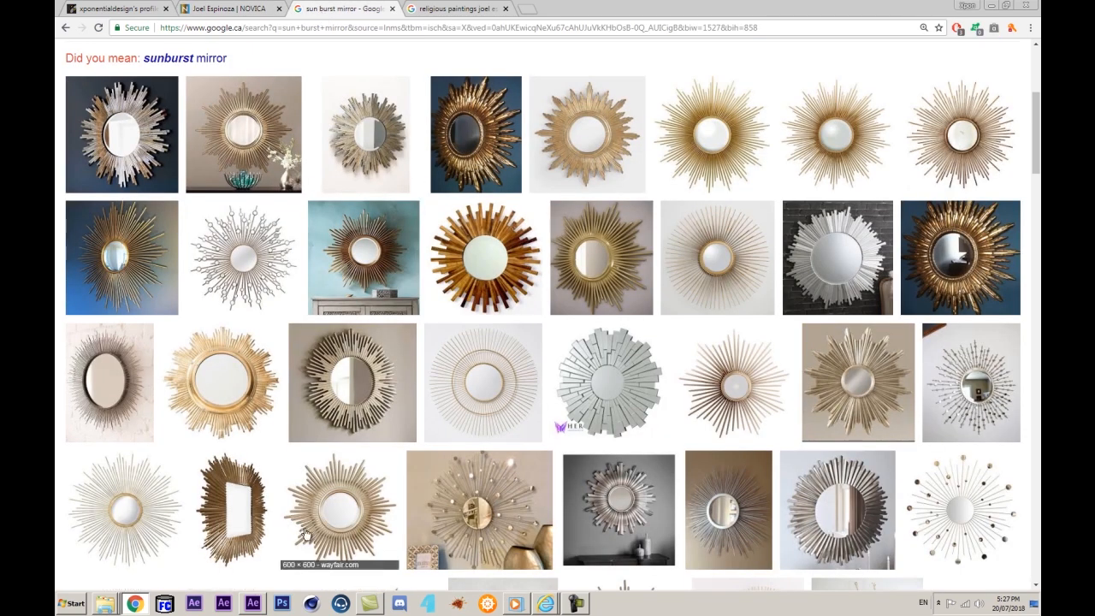
Step: Switch to After Effects and create a 1080 x 1080 px, 30 fps composition named sunburst
left_click(257, 604)
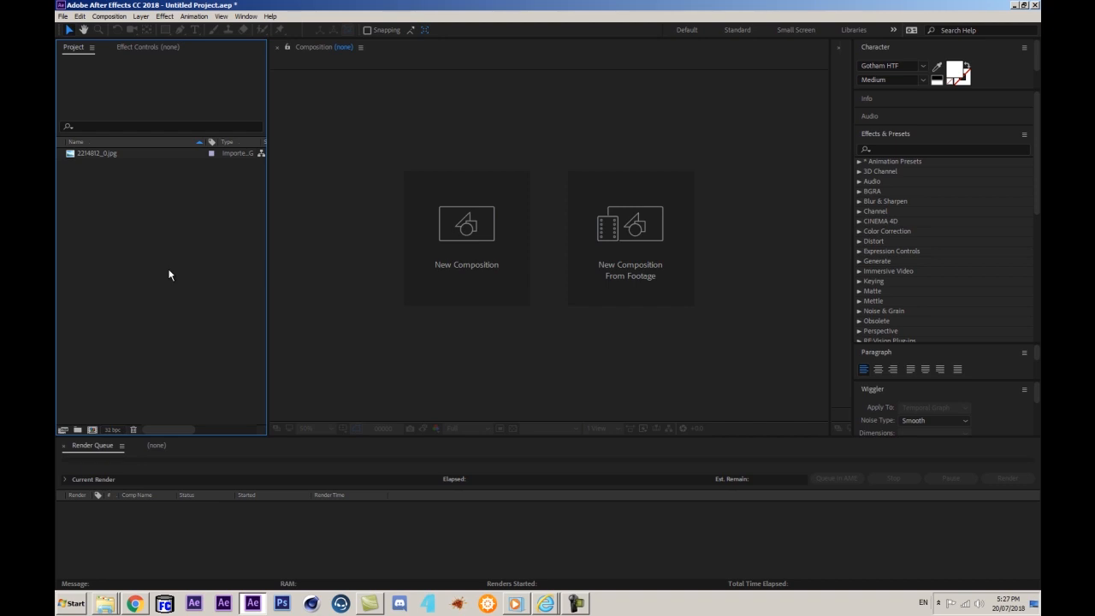
key("ctrl+n")
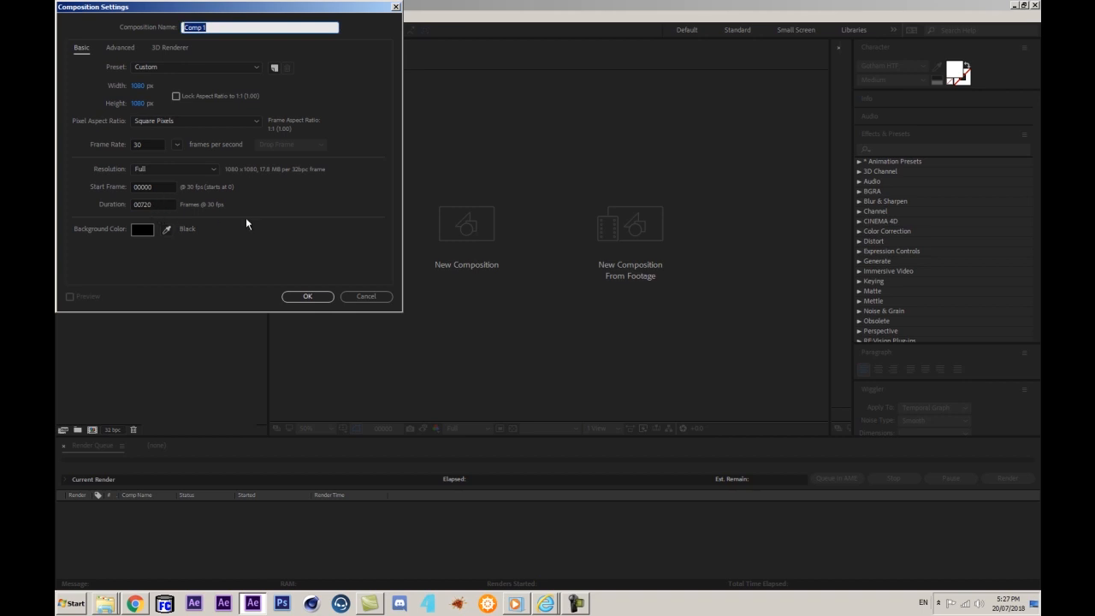
type("sunburst")
key("Return")
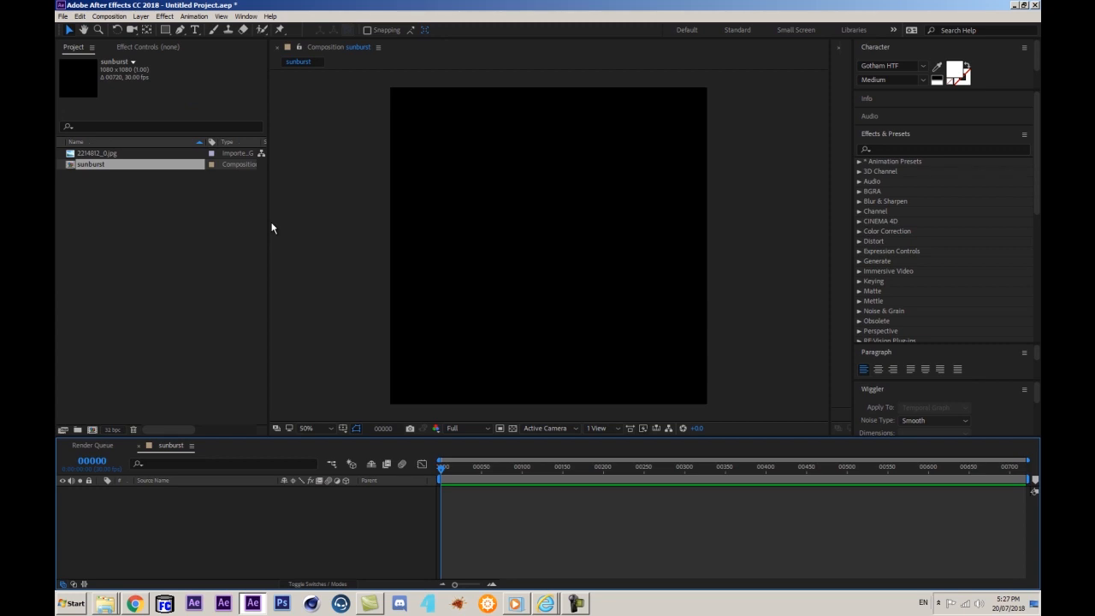
Step: Add a new solid layer named TAO to the sunburst composition
key("ctrl+y")
type("TAO")
key("Return")
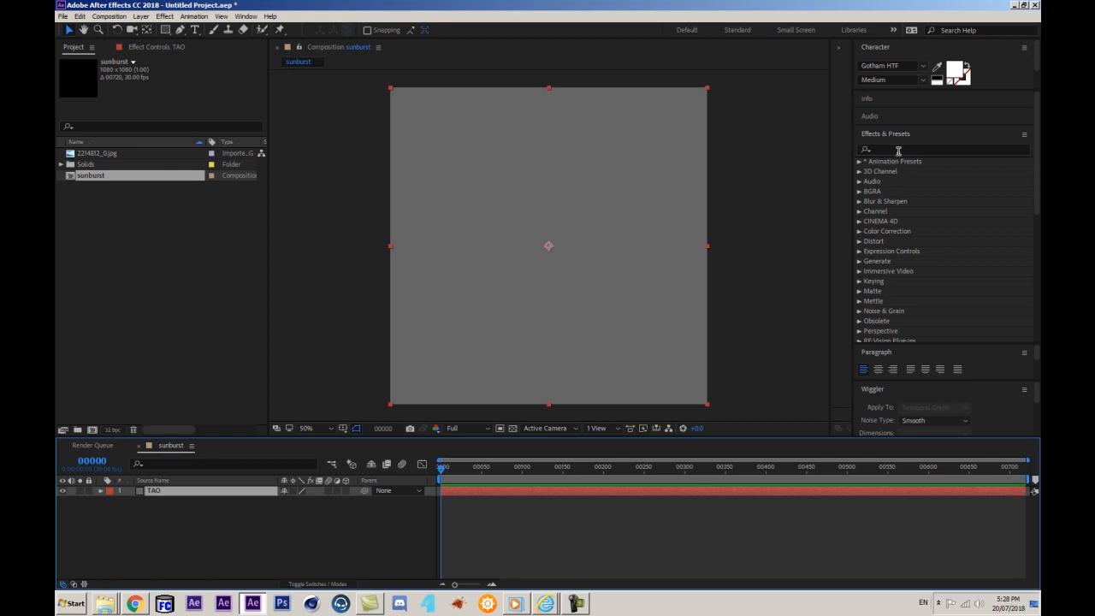
Step: Find the Trapcode Tao effect and apply it to the TAO solid
left_click(905, 149)
type("tao")
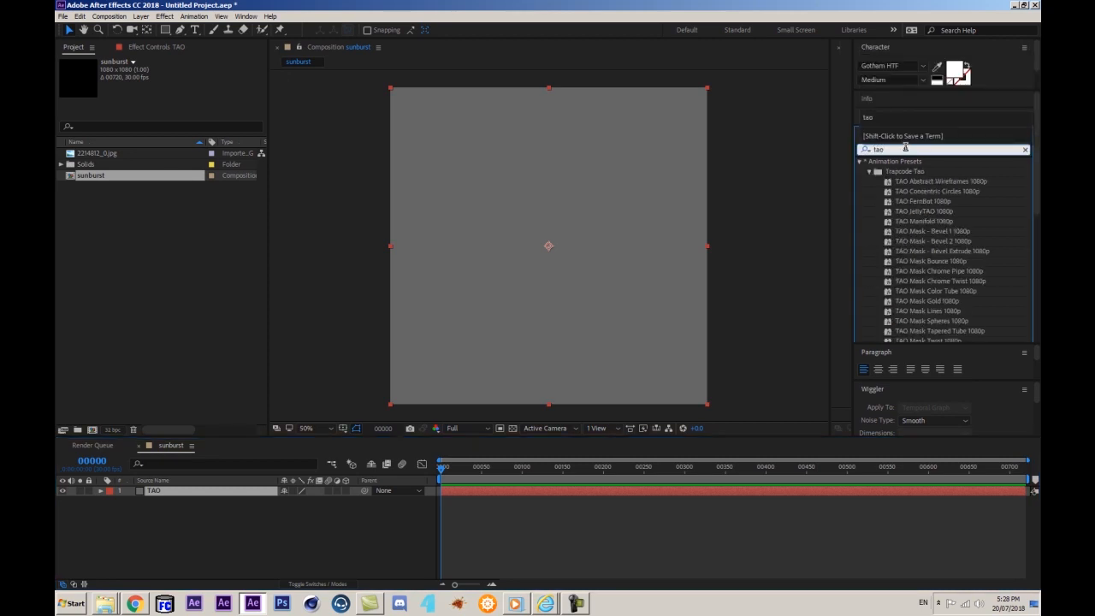
left_click(870, 172)
double_click(891, 191)
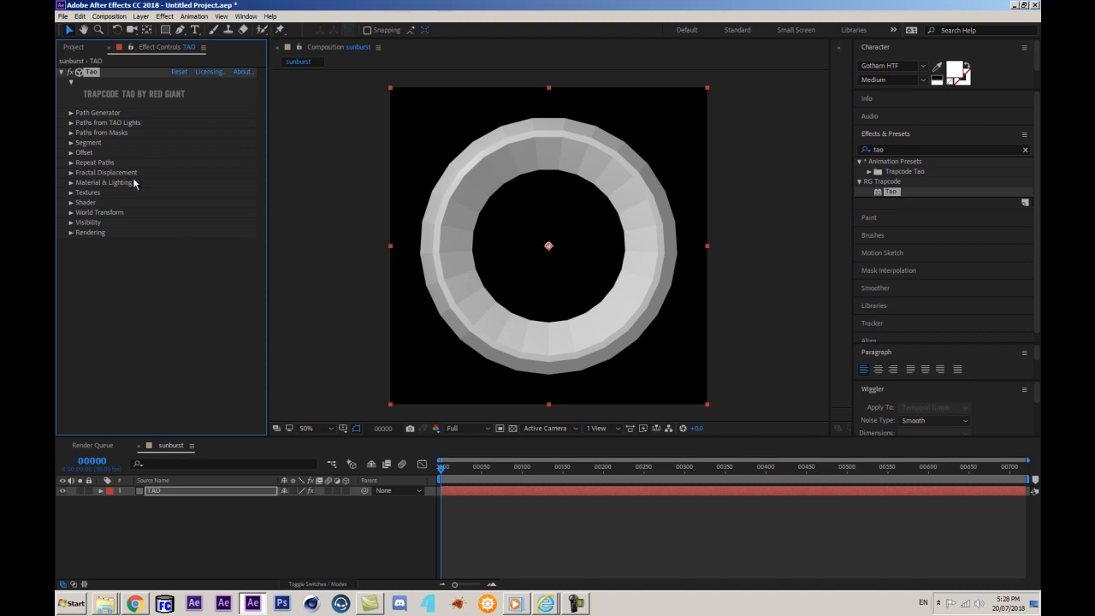
Step: Set Tao's Segment Mode to Repeat N-gon with a segment Size of 16 and 4 Sides
left_click(72, 143)
left_click(208, 152)
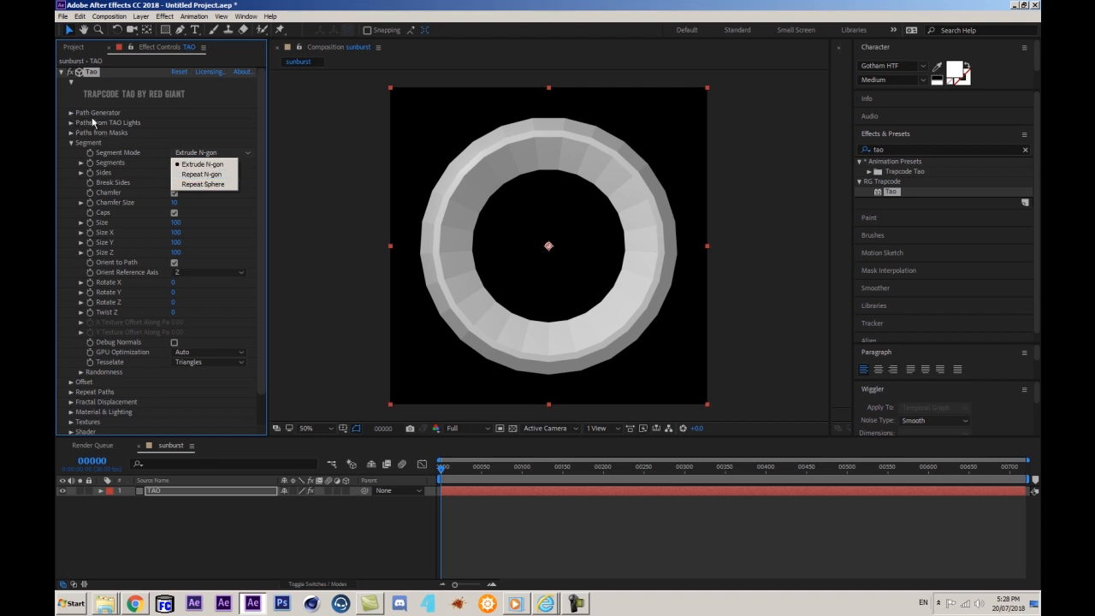
left_click(193, 175)
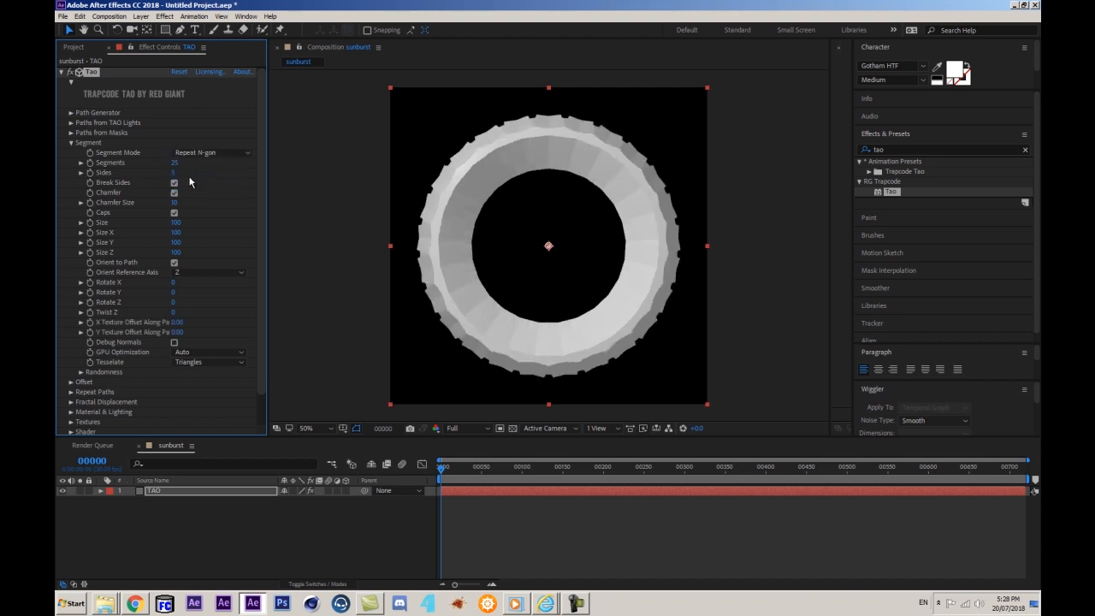
left_click_drag(174, 223, 142, 225)
left_click(174, 173)
type("4")
key("Return")
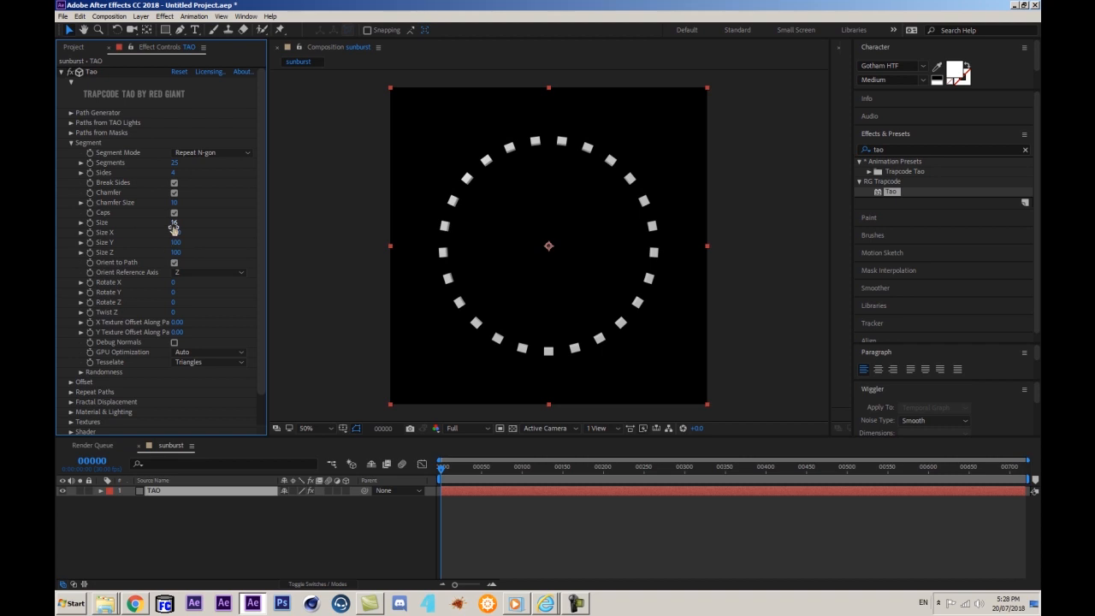
Step: Turn the segments into thin rays with Size X 1227 and Size Z 16, using 66 Segments on a circle path of Size 62
left_click_drag(174, 232, 693, 198)
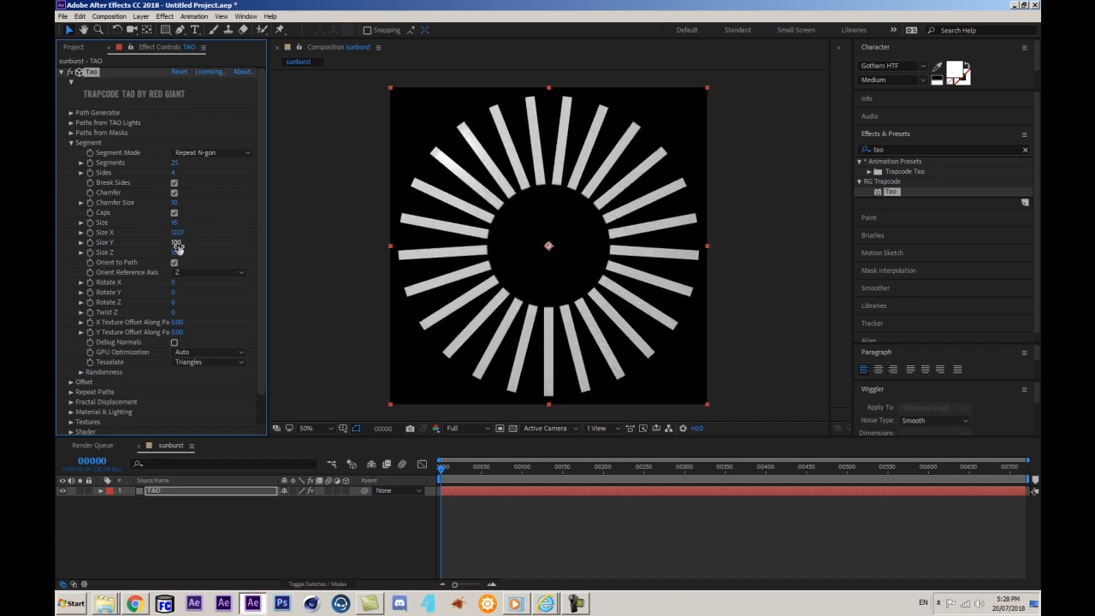
left_click_drag(175, 242, 134, 261)
key("ctrl+z")
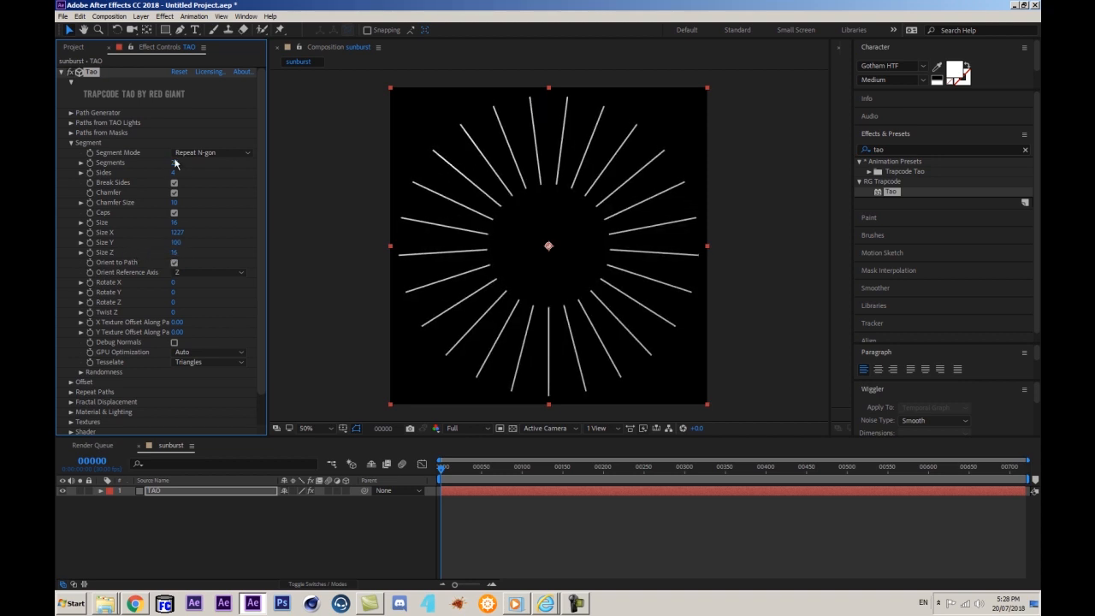
left_click_drag(175, 163, 165, 143)
left_click(71, 112)
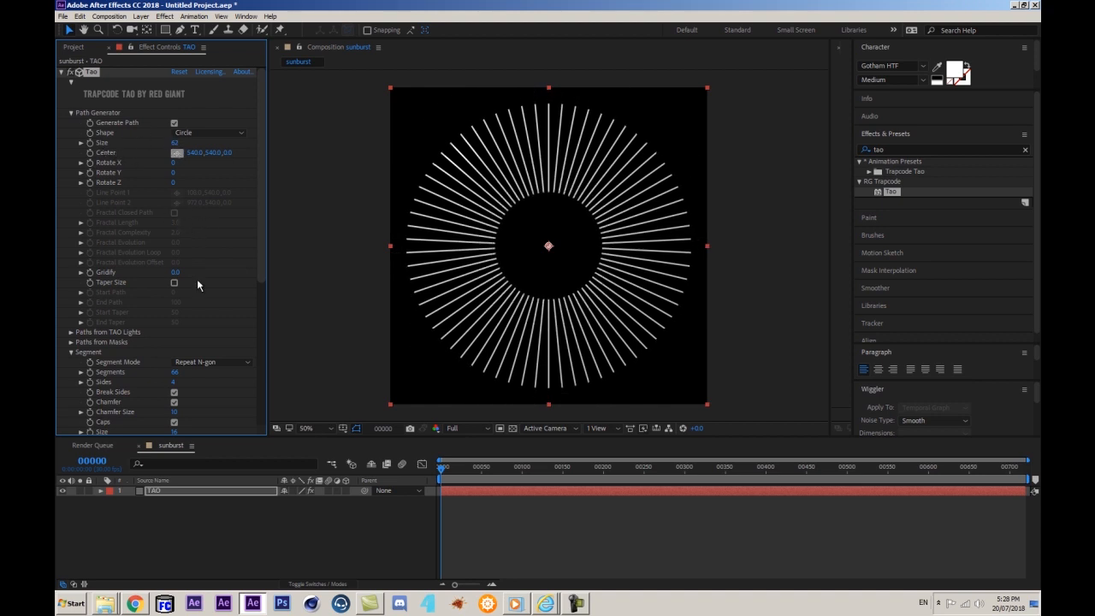
Step: Set the Tao shader's Draw mode to Wireframe for the rays
scroll(167, 216, "down", 5)
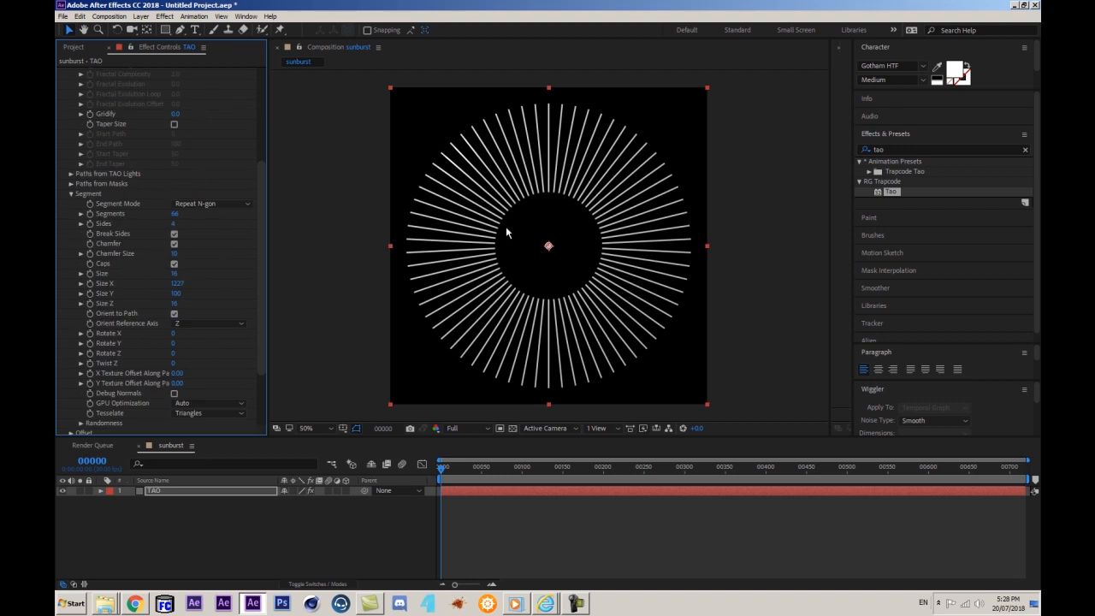
key("/")
scroll(156, 295, "down", 3)
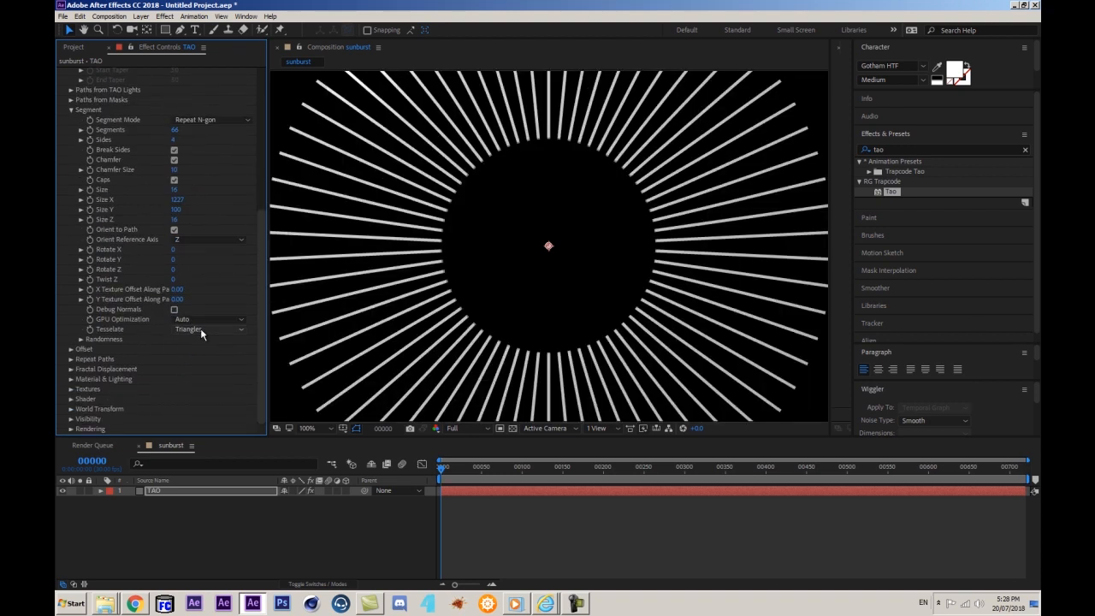
left_click(71, 399)
scroll(199, 279, "down", 4)
left_click(183, 290)
left_click(189, 314)
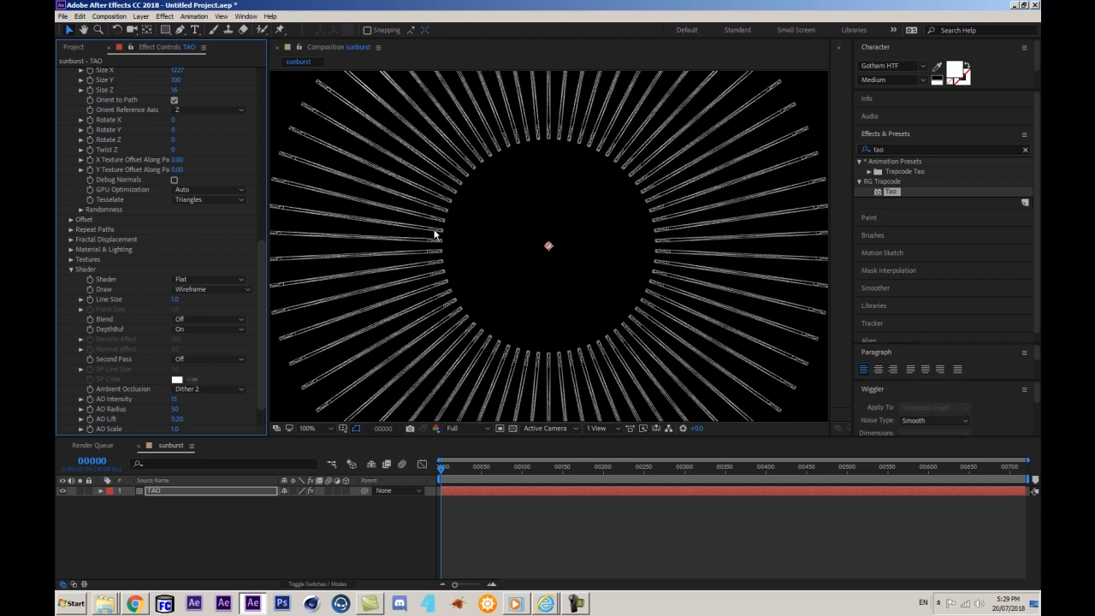
Step: Try a Fractal Displacement Amplitude of 29 on the wireframe rays and undo it
scroll(216, 229, "up", 6)
scroll(216, 230, "up", 2)
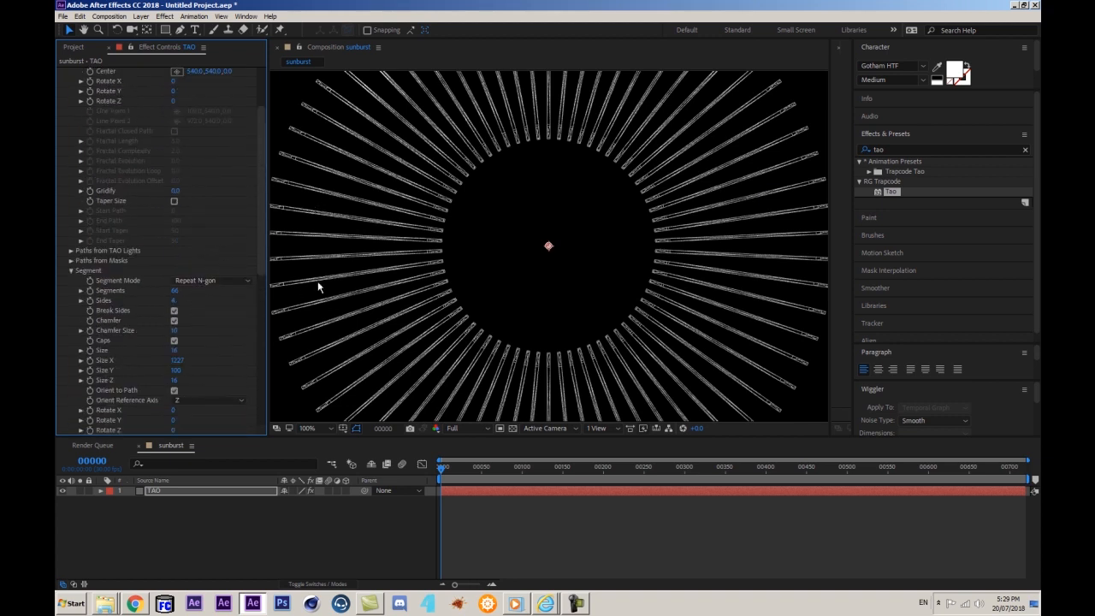
scroll(157, 335, "down", 5)
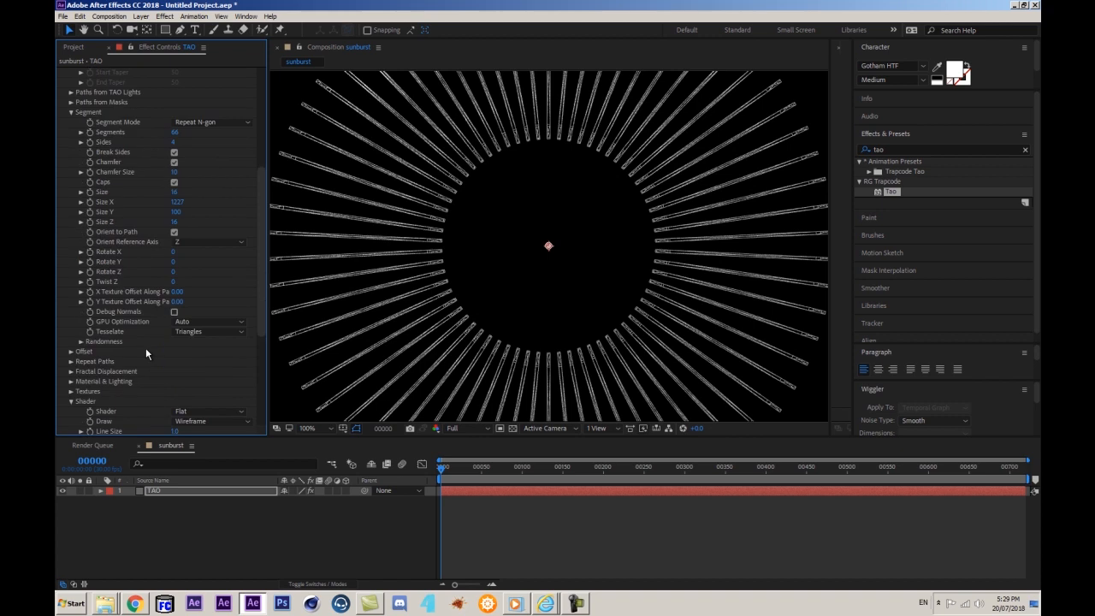
left_click(71, 372)
scroll(140, 361, "down", 2)
mouse_move(178, 319)
left_mouse_down()
mouse_move(206, 318)
mouse_move(180, 322)
left_mouse_up()
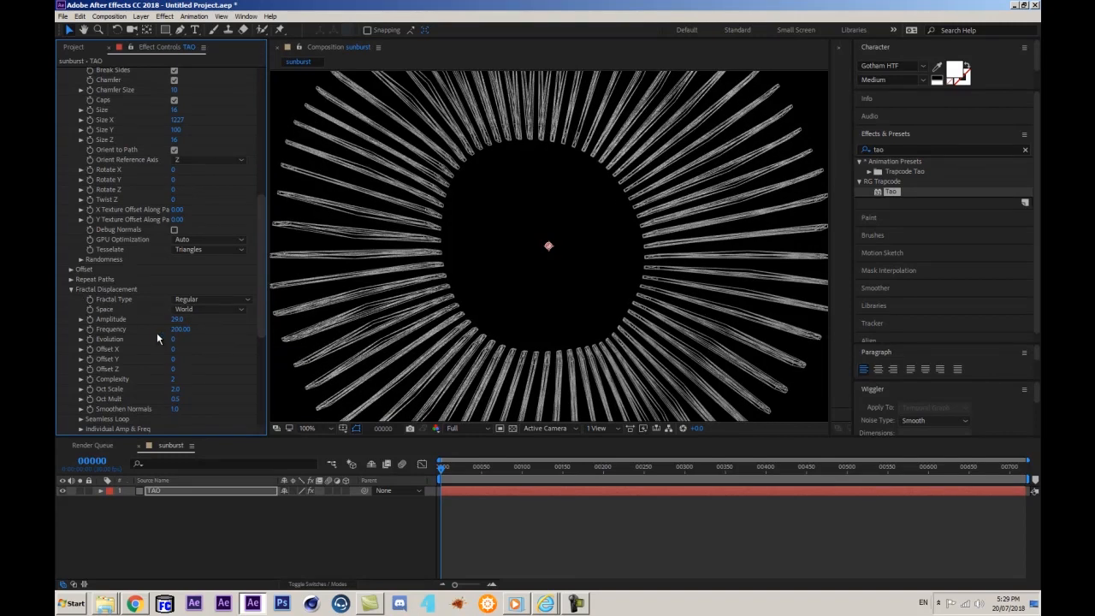
key("ctrl+z")
Step: Reset the Tao effect to its default settings
scroll(151, 333, "down", 4)
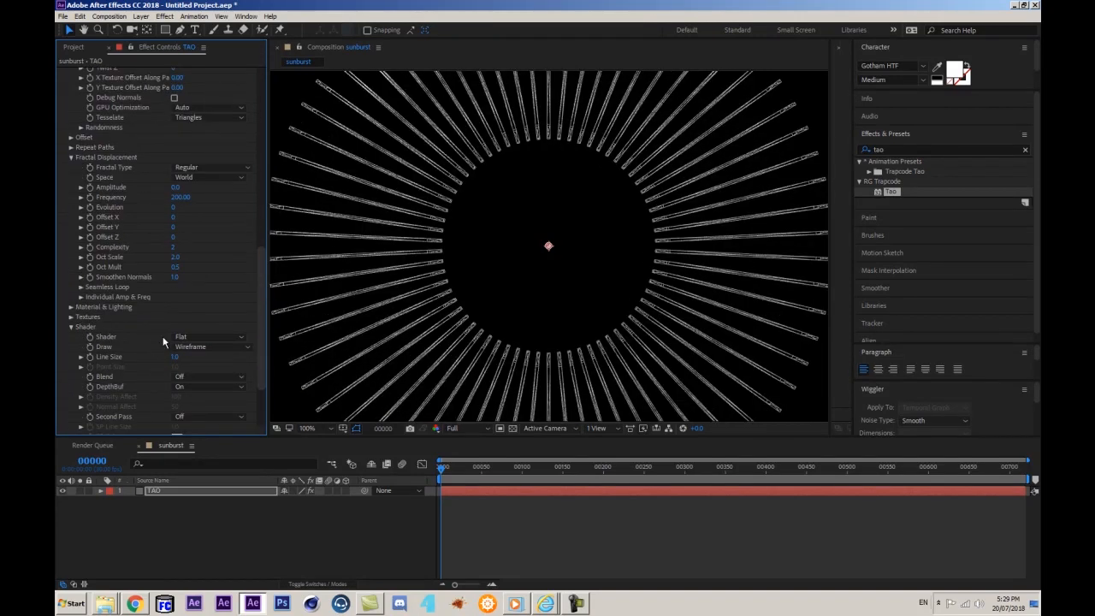
key("period")
key("comma")
key("comma")
key("comma")
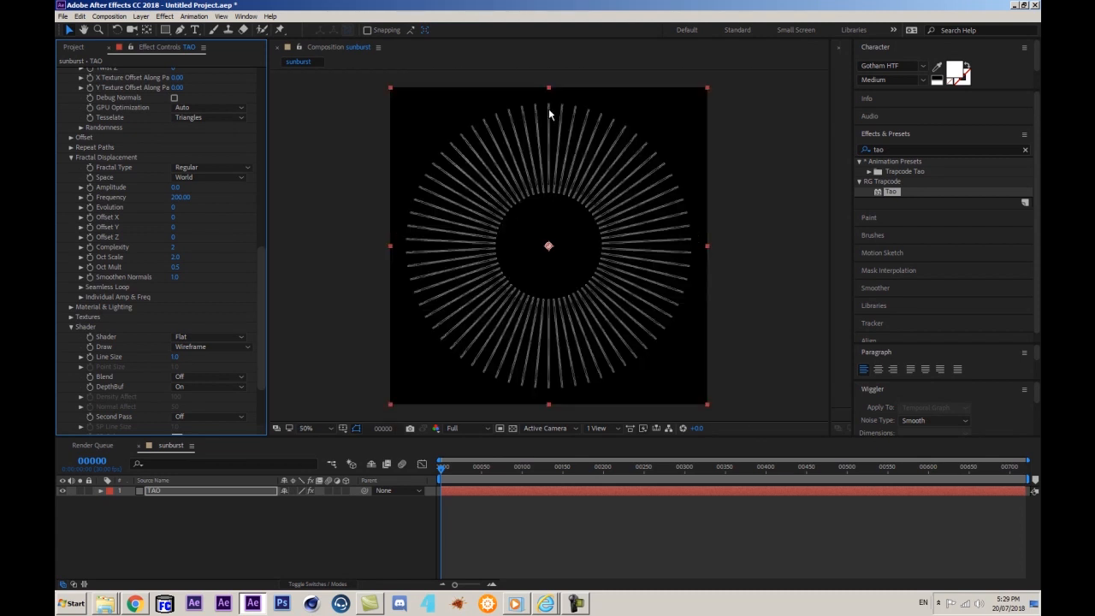
scroll(203, 281, "up", 15)
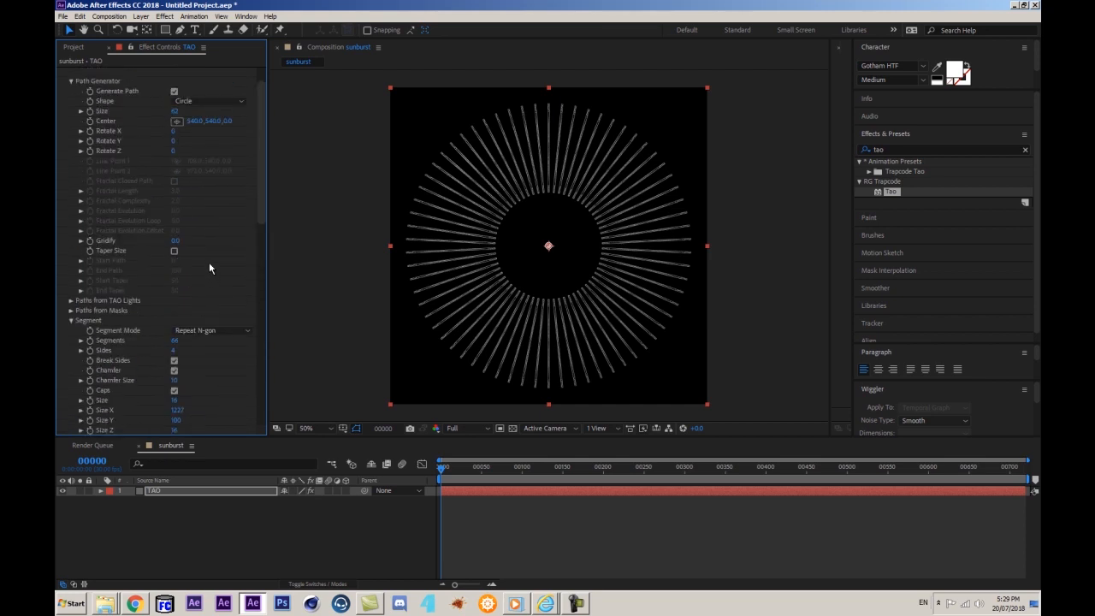
left_click(179, 72)
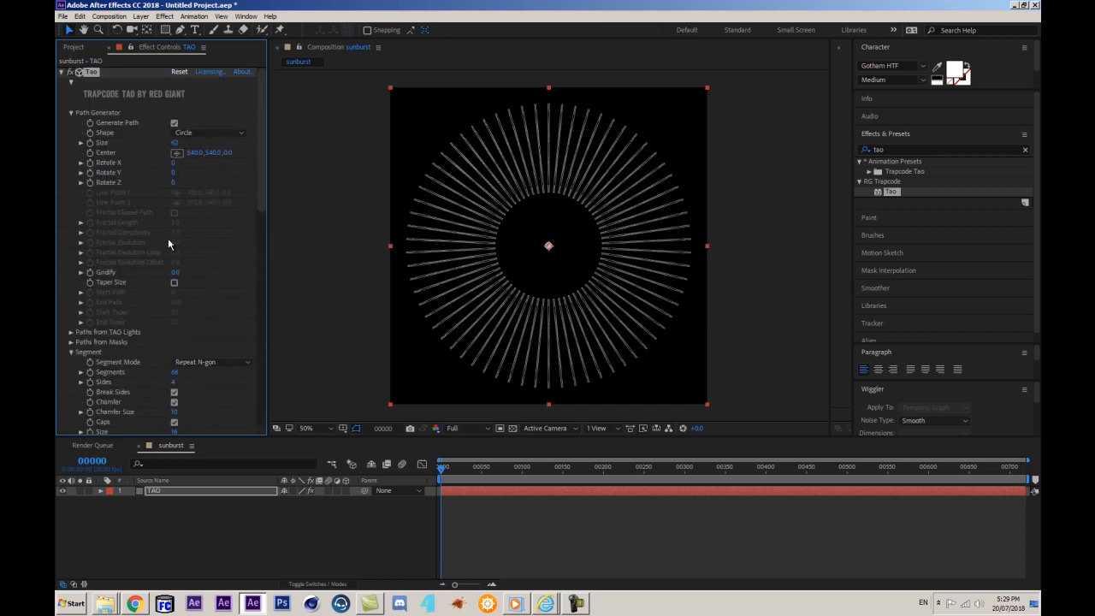
Step: Change the Tao path Shape to Line, running vertically from Line Point 1 at 540, 540 to Line Point 2 at 540, -90
left_click(213, 139)
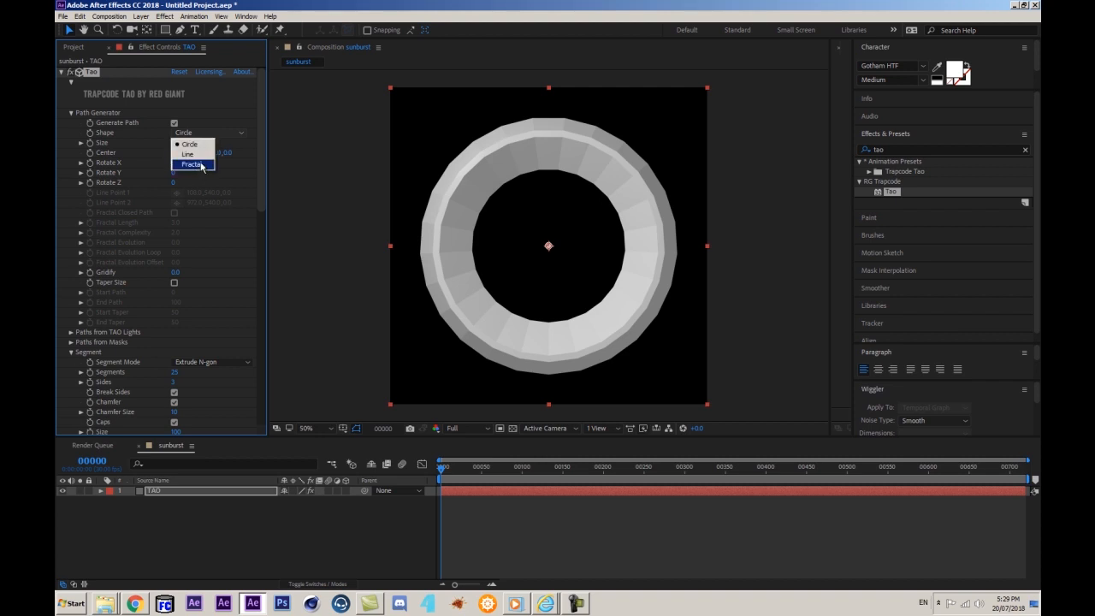
left_click(190, 160)
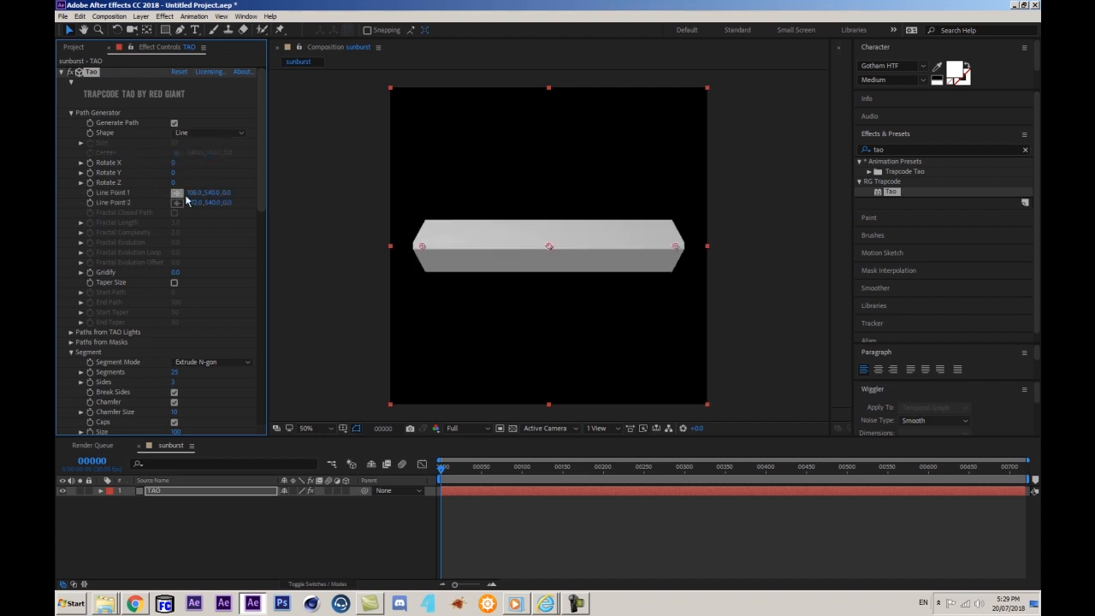
left_click(196, 192)
type("540")
key("Tab")
type("540")
key("Tab")
type("54")
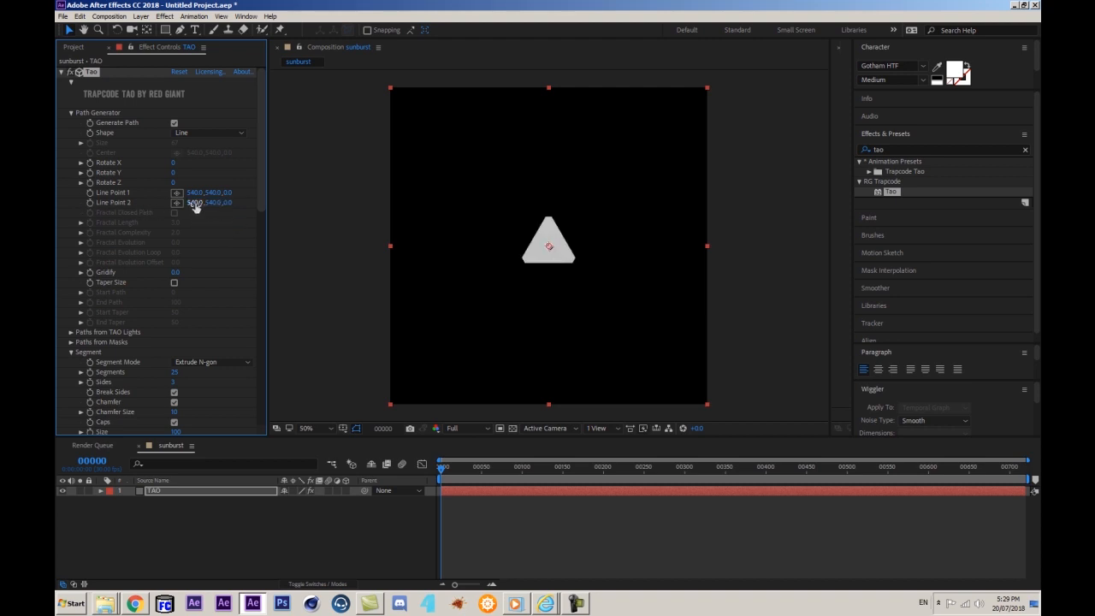
left_click_drag(214, 205, 57, 222)
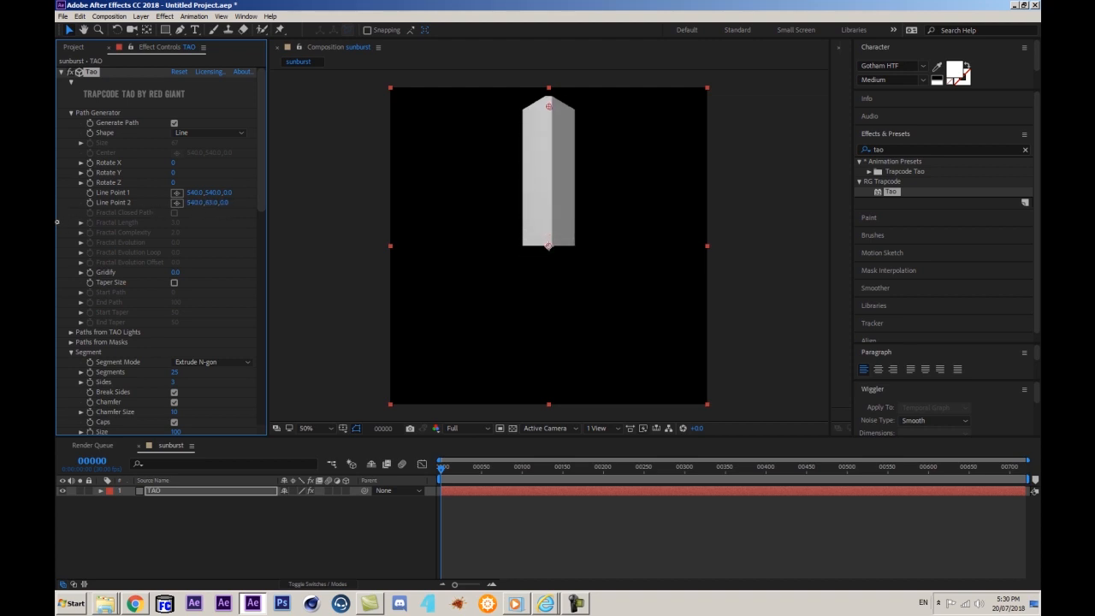
left_click_drag(210, 205, 113, 209)
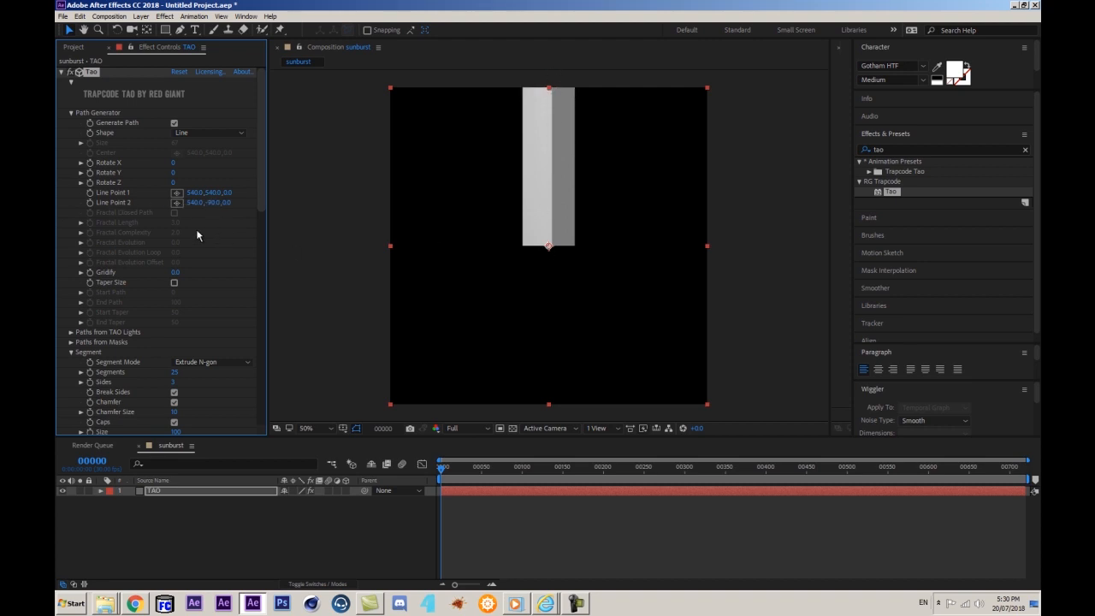
Step: Set the shader's Second Pass to Wireframe with a black SP Color to show the bar's segmentation
scroll(190, 238, "down", 2)
scroll(190, 238, "down", 15)
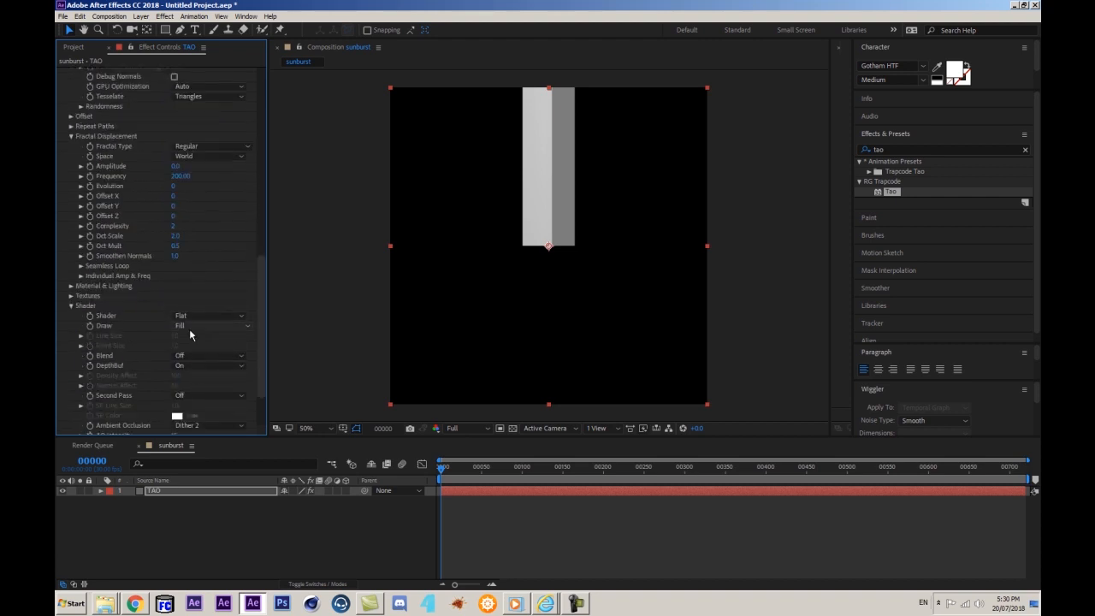
scroll(195, 349, "down", 3)
left_click(204, 330)
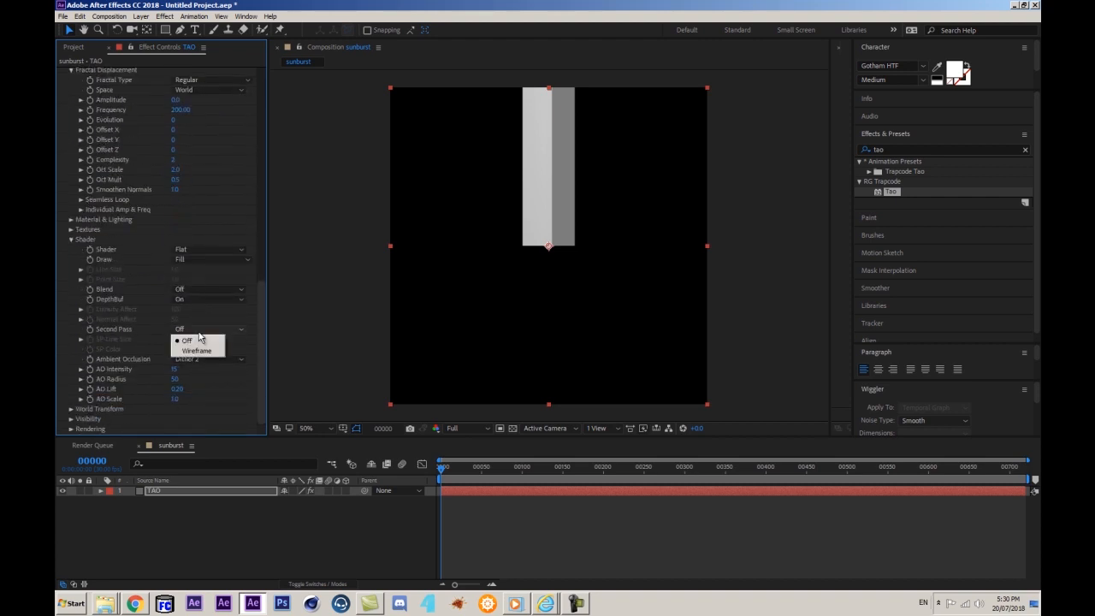
left_click(195, 349)
left_click(176, 352)
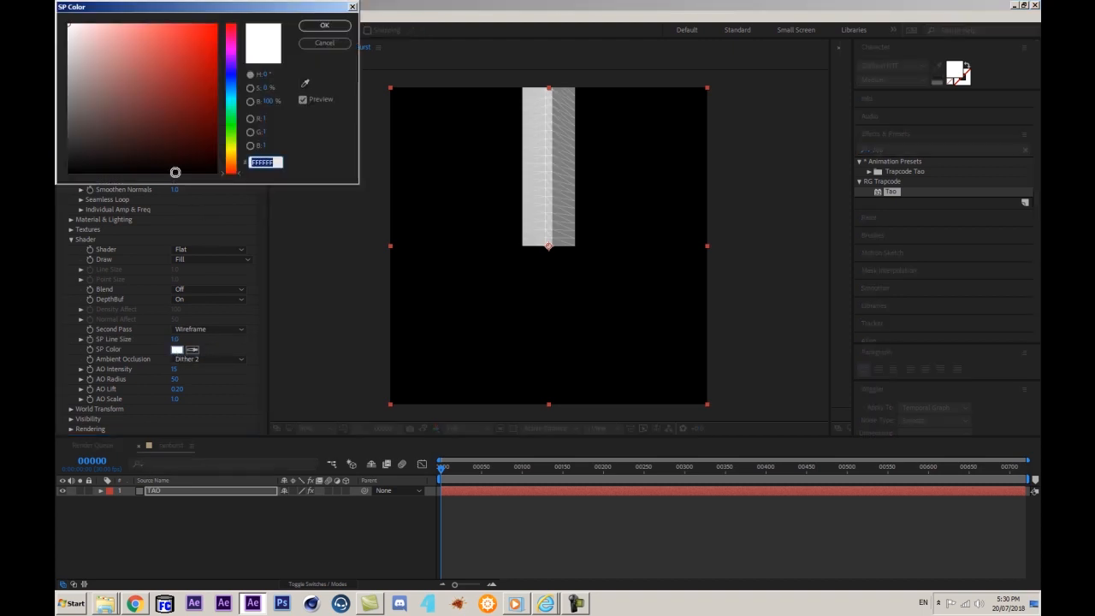
left_click_drag(116, 163, 57, 197)
key("Return")
scroll(543, 204, "up", 1)
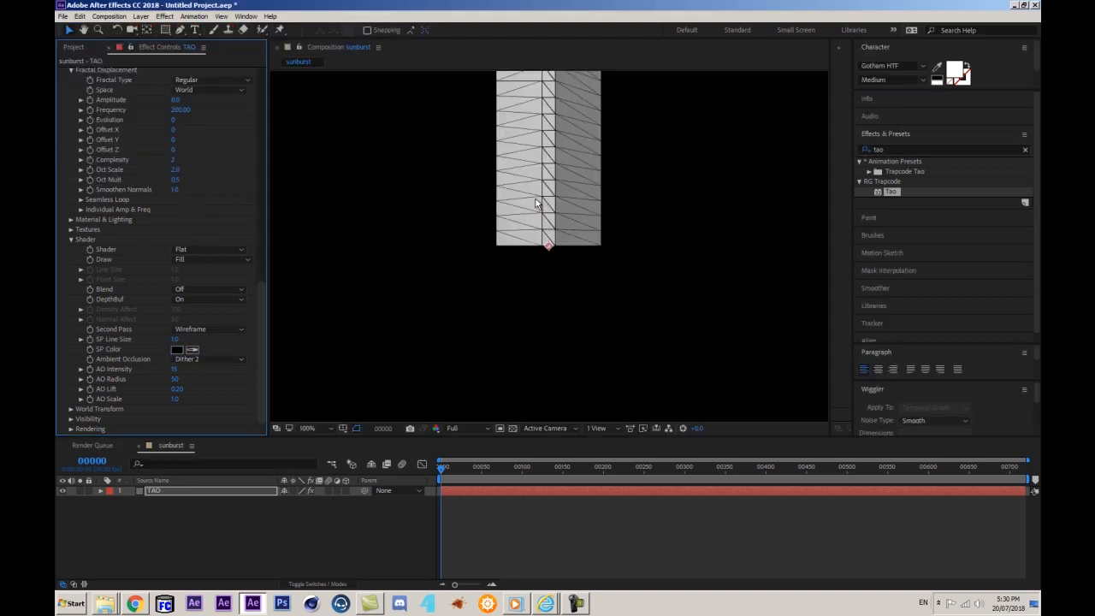
left_click_drag(466, 142, 489, 275)
Step: Round the bar by setting the segment Sides to 20 and turning off Chamfer
scroll(159, 229, "up", 6)
scroll(163, 231, "up", 5)
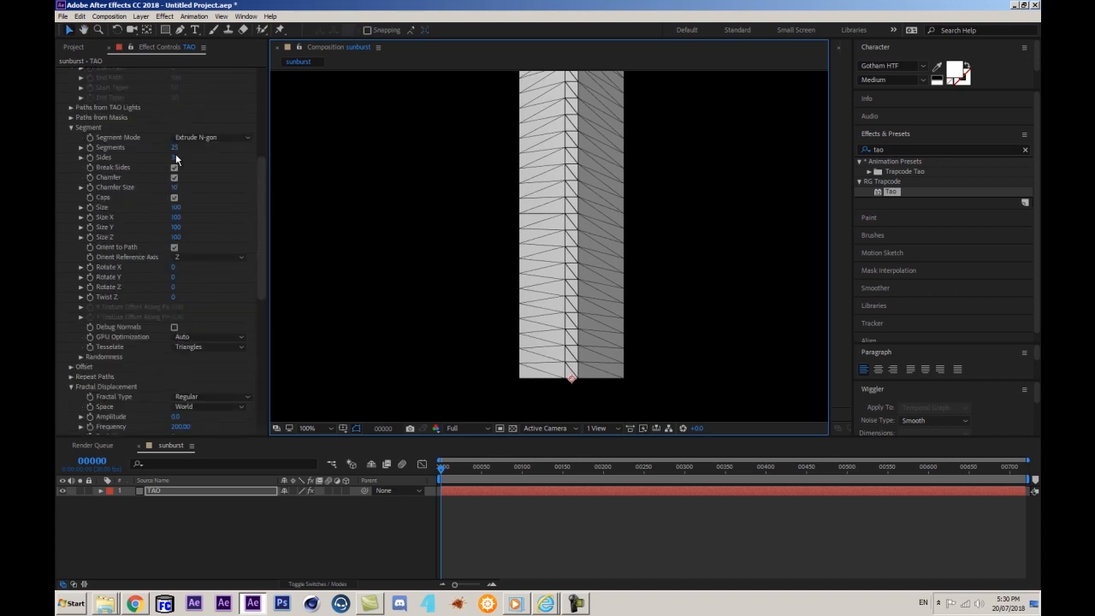
left_click_drag(173, 157, 255, 139)
left_click(175, 177)
key("comma")
key("comma")
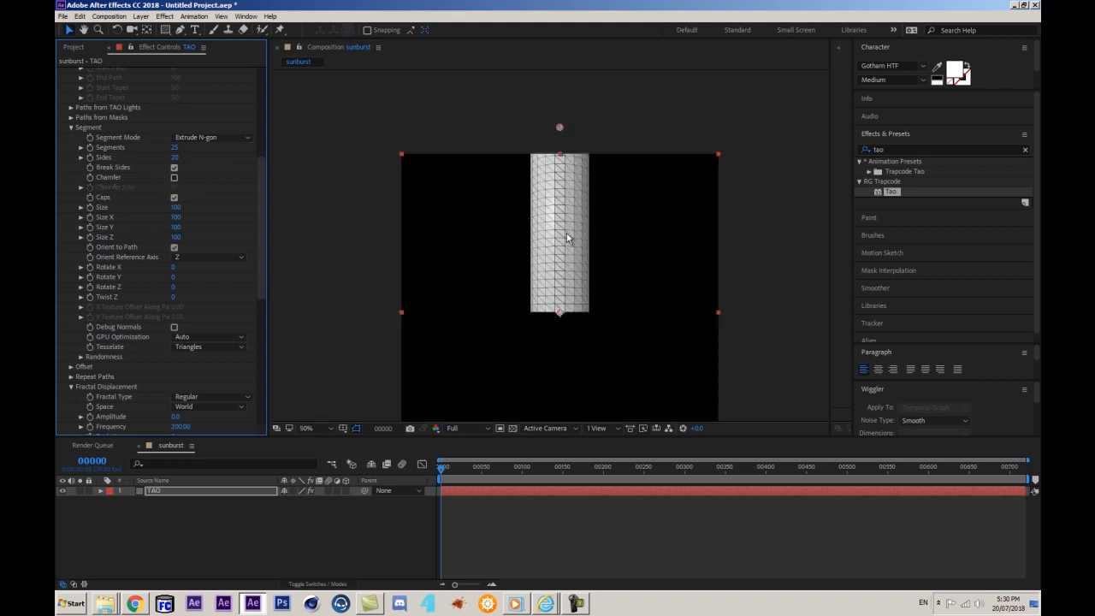
Step: Try raising the Fractal Displacement Amplitude on the cylinder and undo it
scroll(131, 283, "down", 5)
left_click_drag(174, 258, 186, 255)
key("ctrl+z")
key("period")
key("period")
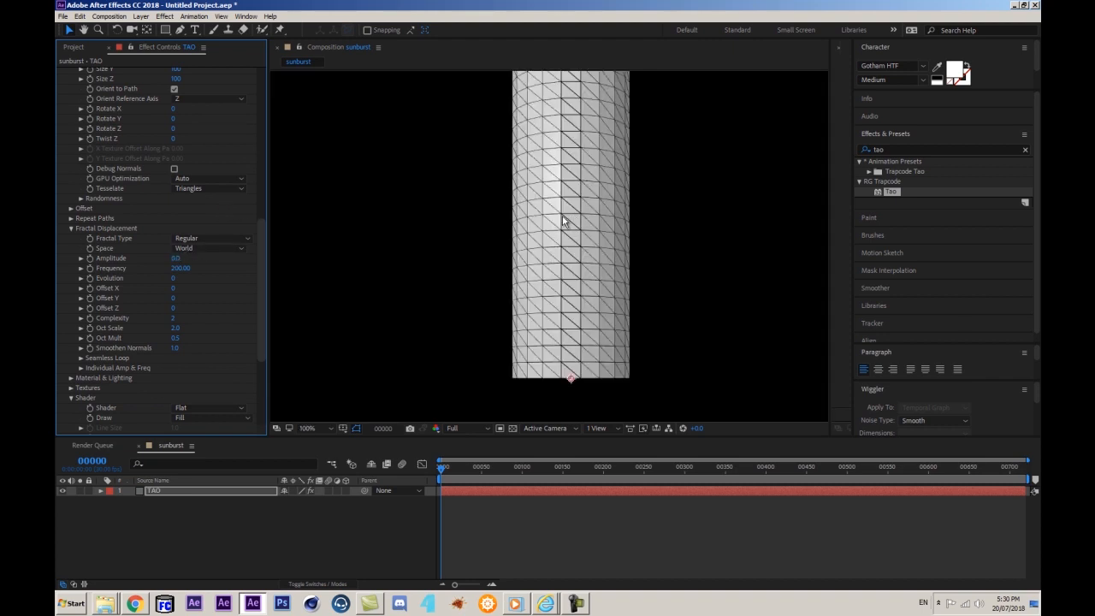
Step: Thin the cylinder to a segment Size of 15 and increase its Segments to 63
scroll(175, 263, "up", 5)
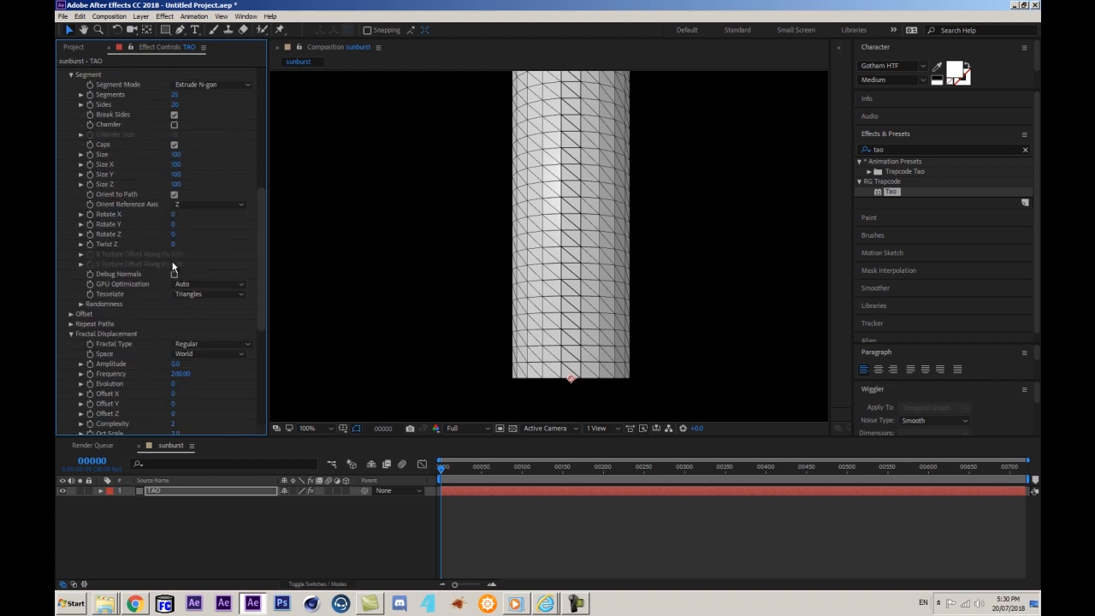
left_click_drag(178, 208, 132, 213)
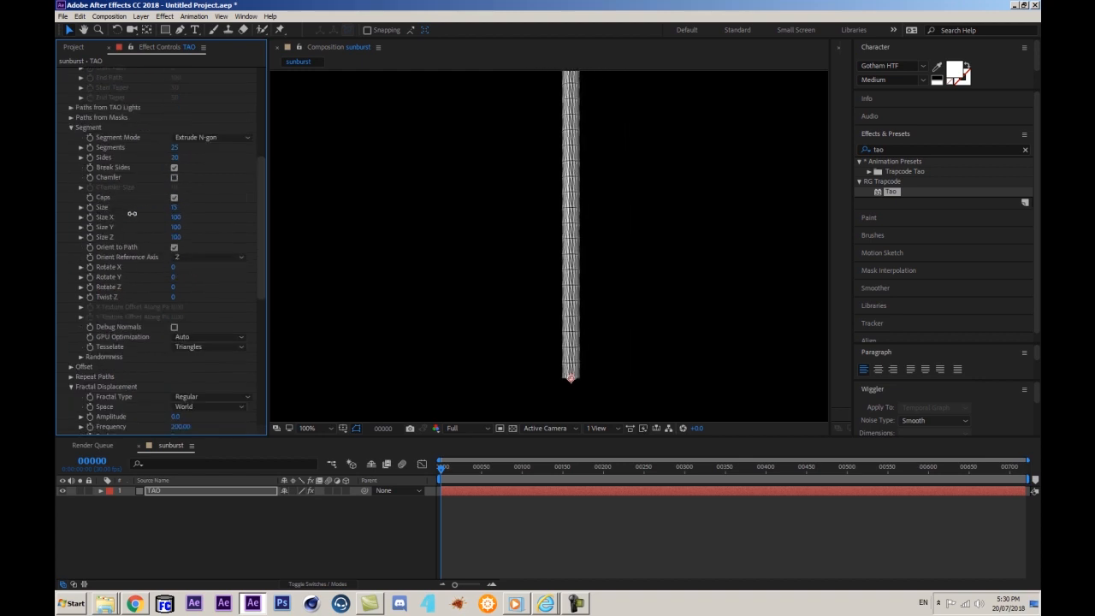
left_click_drag(176, 148, 197, 148)
Step: Turn off the wireframe Second Pass and choose a different Shader type for the rod
scroll(565, 171, "down", 2)
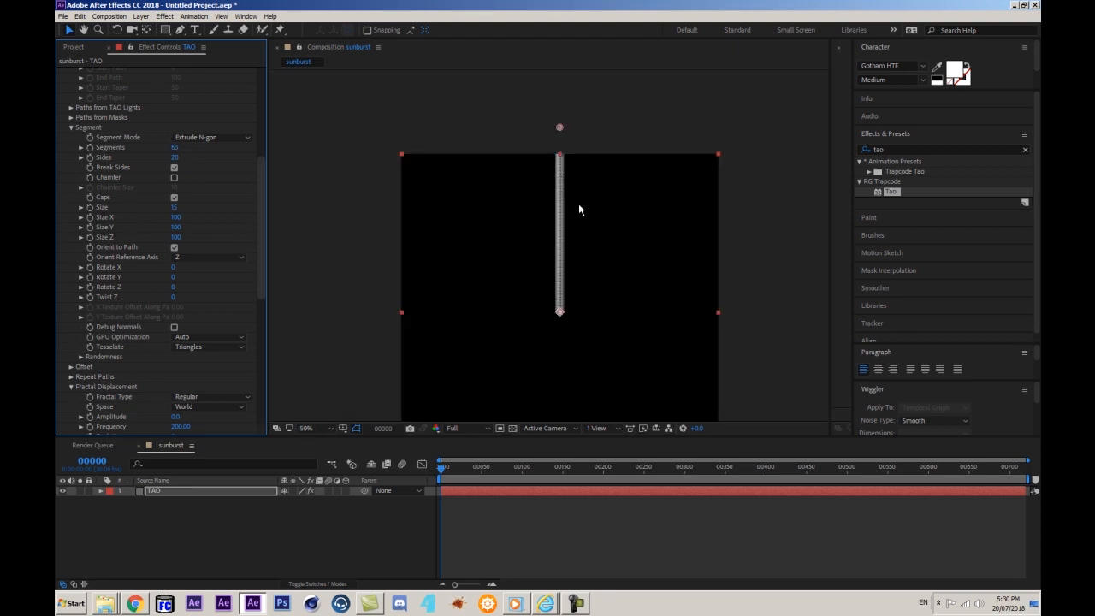
scroll(183, 240, "down", 8)
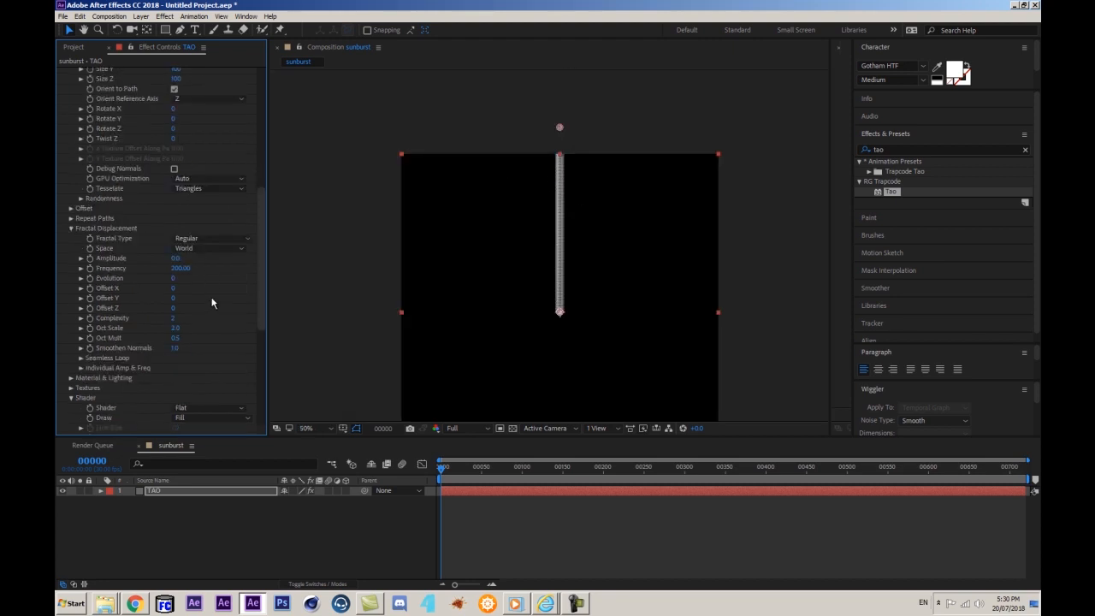
left_click(205, 329)
left_click(188, 334)
scroll(599, 226, "up", 2)
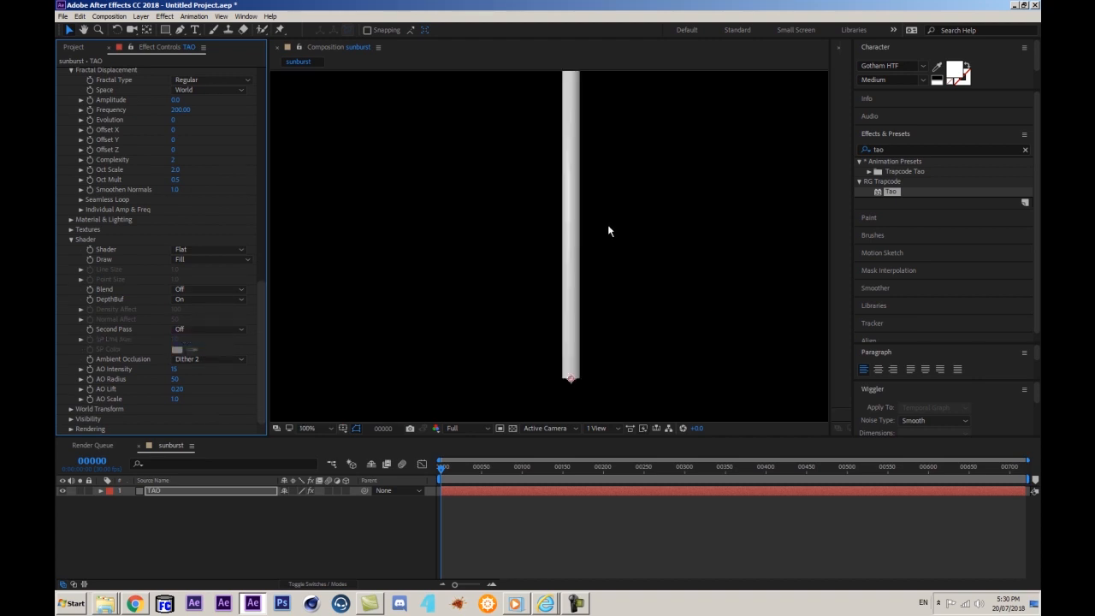
left_click(193, 249)
left_click(190, 273)
Step: Turn off Break Sides in the segment settings to smooth the rod's surface
scroll(567, 236, "up", 1)
scroll(159, 242, "up", 4)
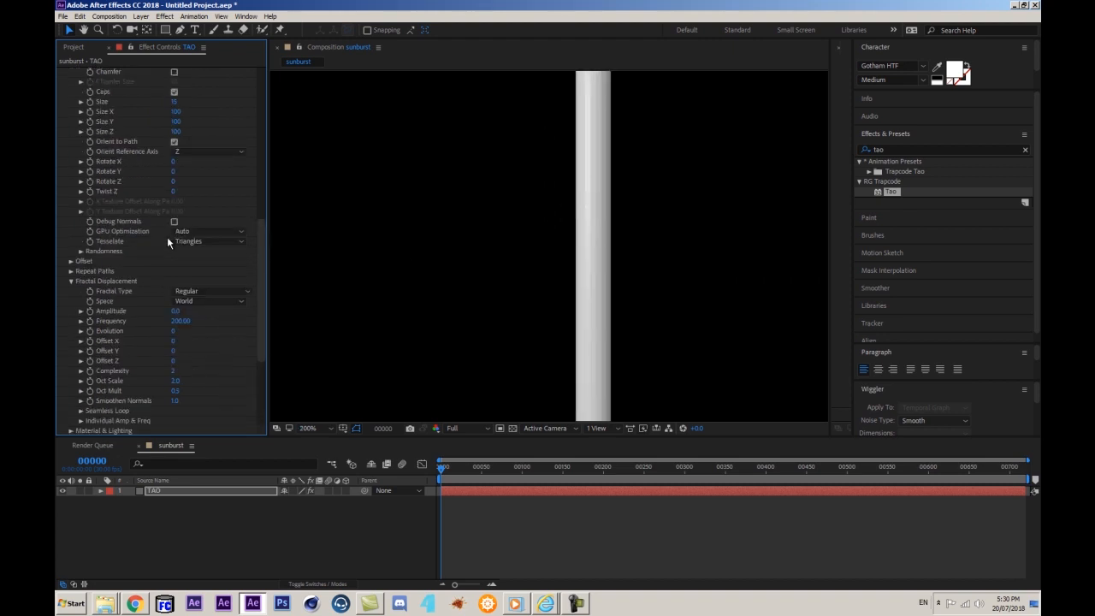
scroll(158, 242, "up", 6)
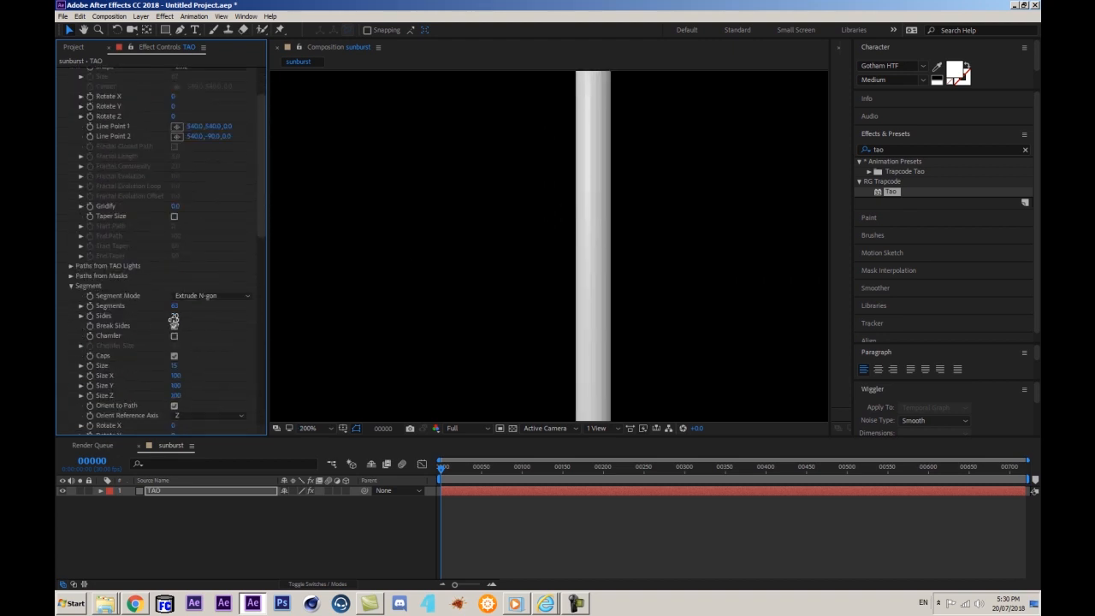
left_click(173, 326)
scroll(603, 206, "down", 1)
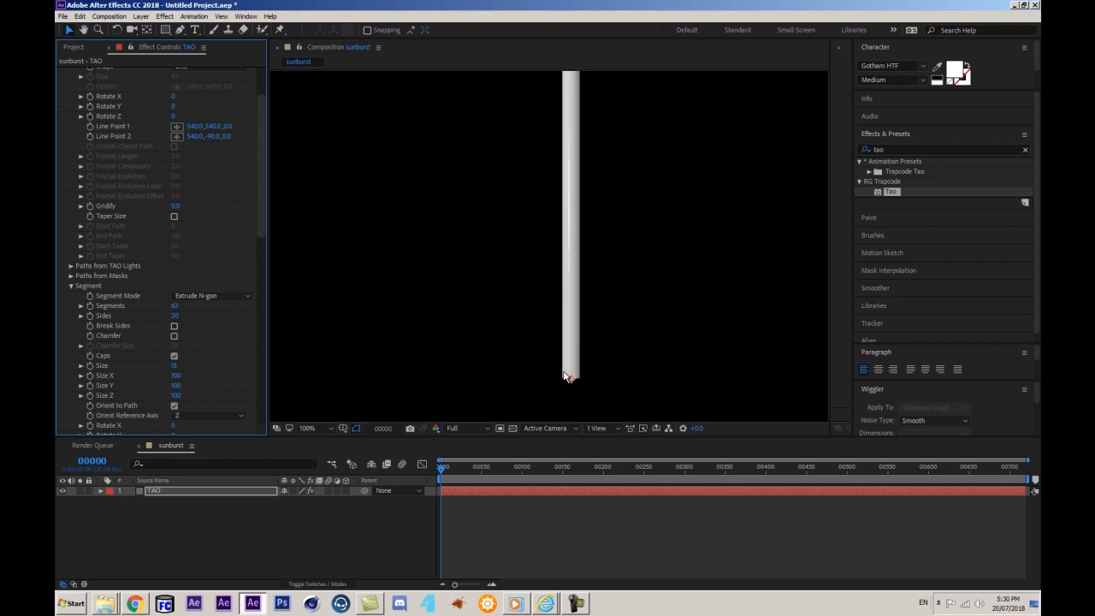
Step: Set R1 World Pos X to 0 in the First Repeater of the Repeat Paths settings
key("comma")
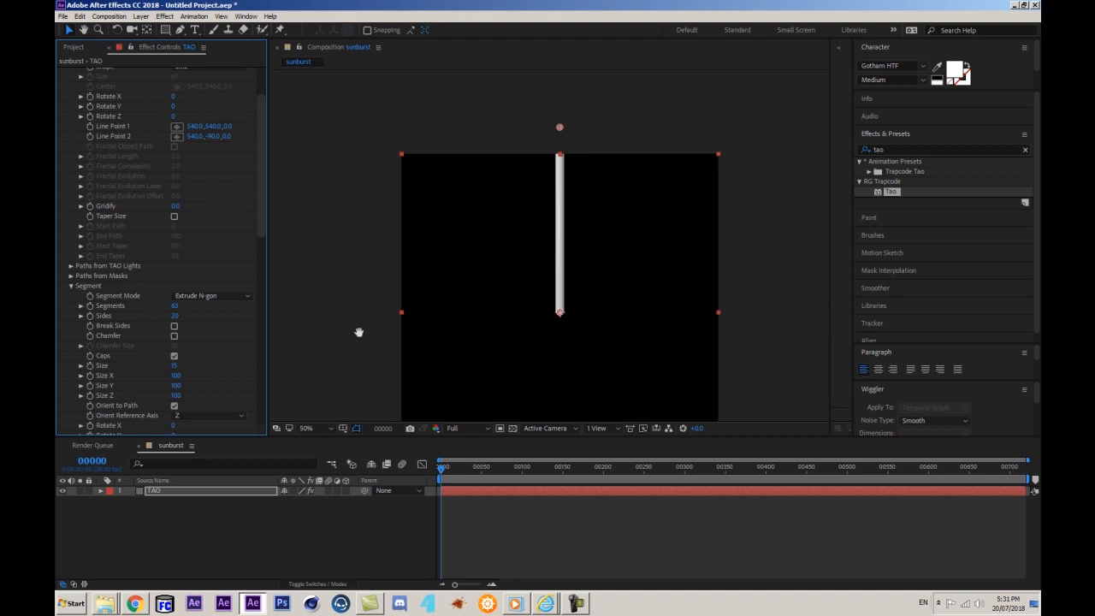
left_click_drag(350, 323, 338, 272)
scroll(107, 352, "down", 5)
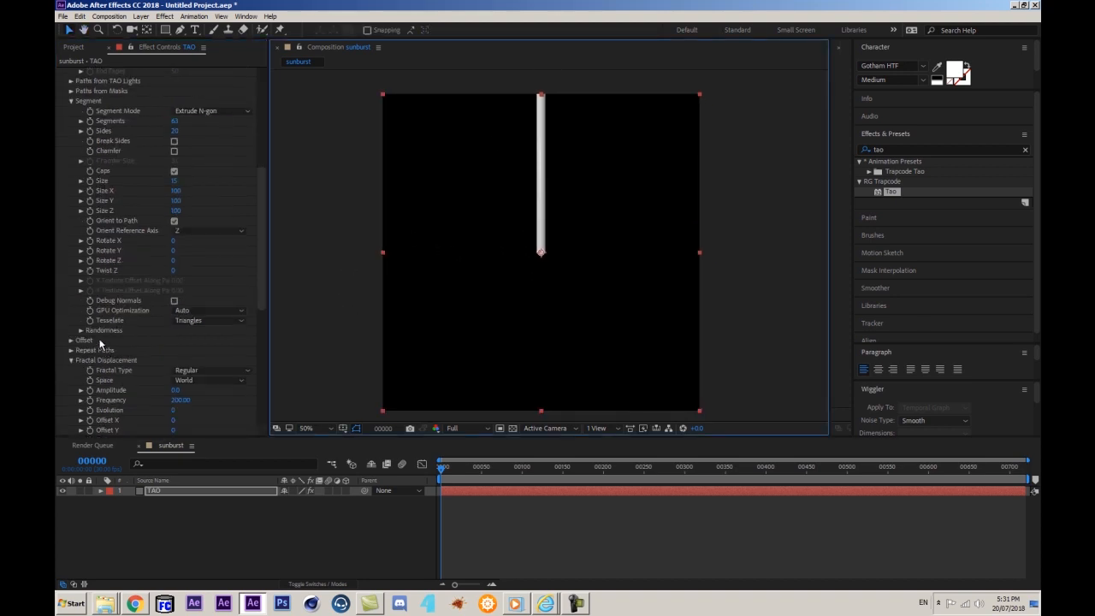
left_click(74, 351)
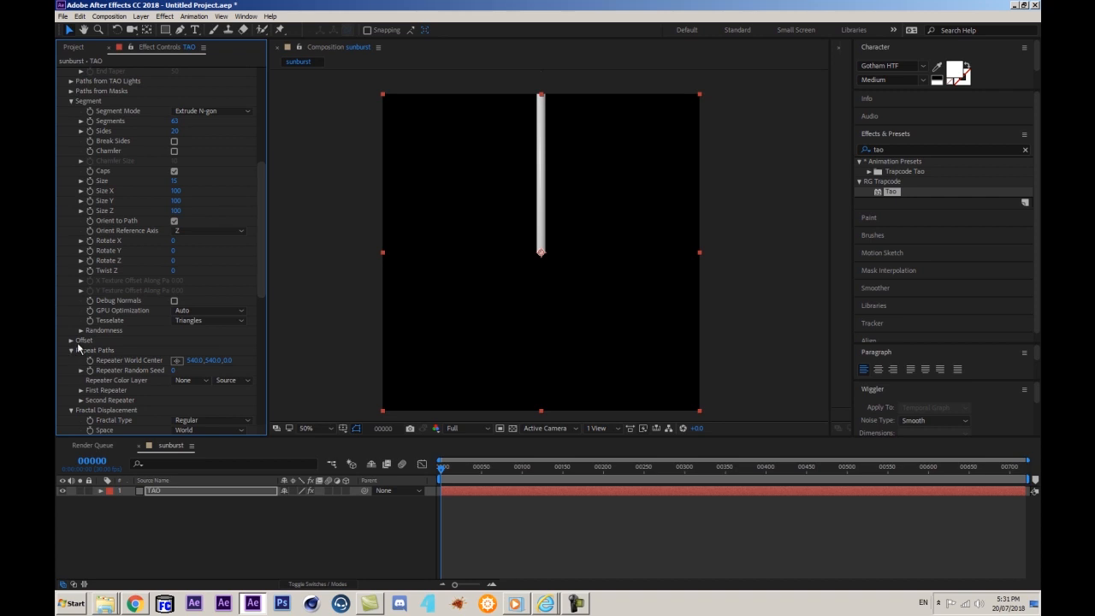
scroll(77, 349, "down", 1)
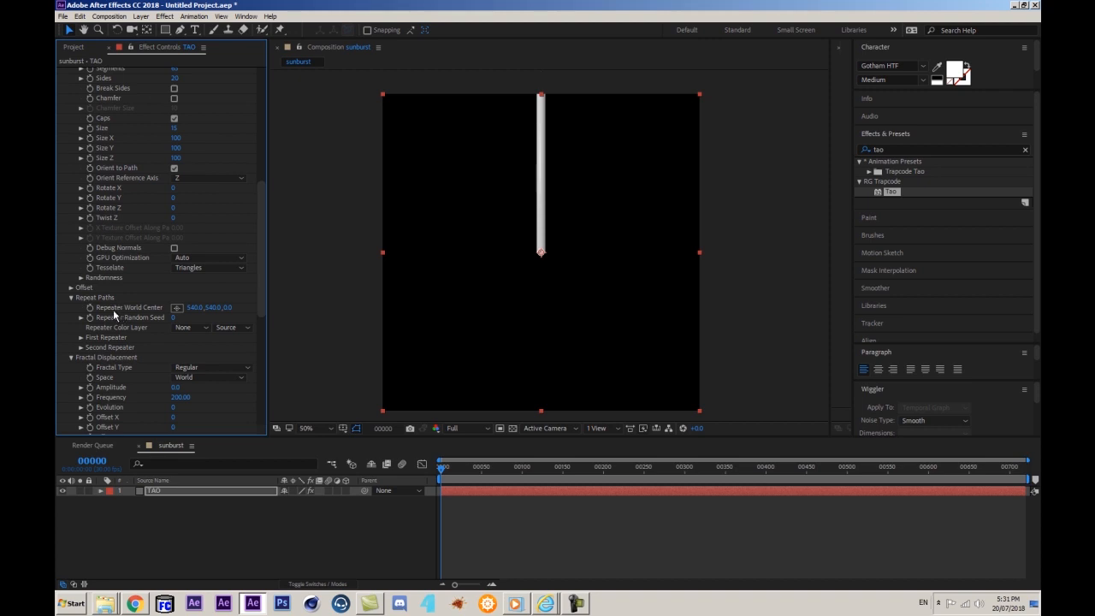
scroll(111, 313, "down", 1)
left_click(82, 313)
scroll(84, 315, "down", 3)
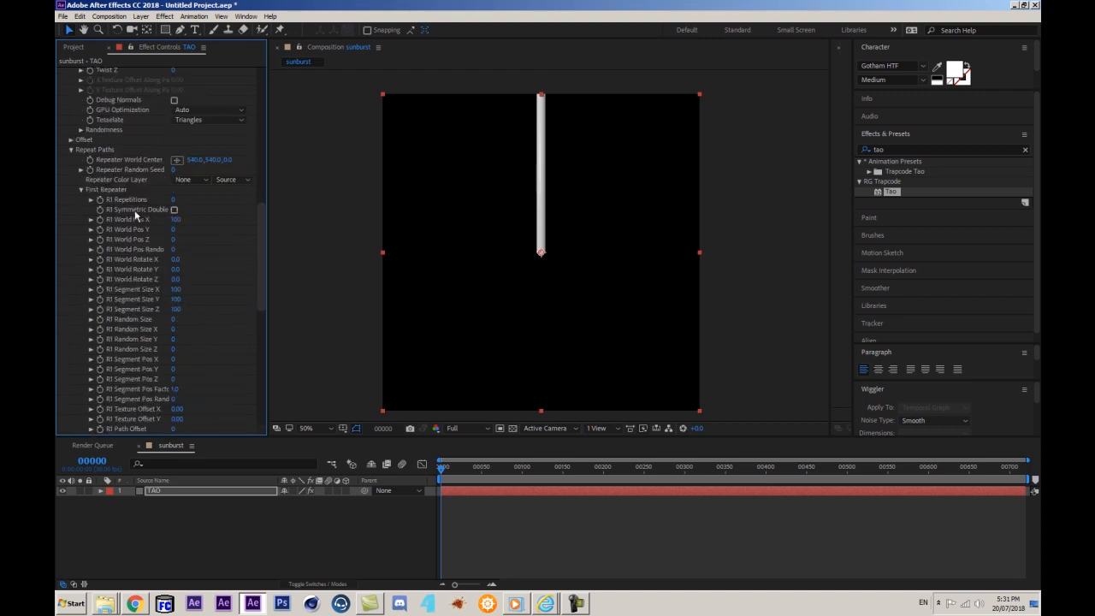
left_click_drag(176, 220, 271, 219)
type("0")
key("Return")
Step: Set R1 Repetitions to 1 and try the R1 Symmetric Doubler, leaving it switched off
left_click(171, 202)
left_click(261, 214)
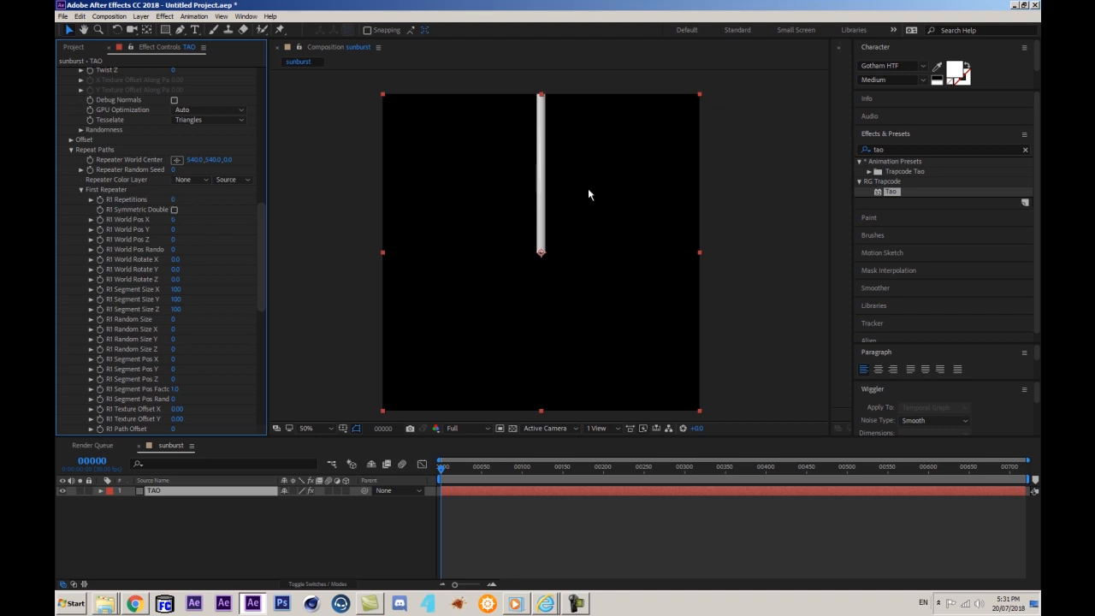
left_click(172, 200)
type("1")
left_click(175, 210)
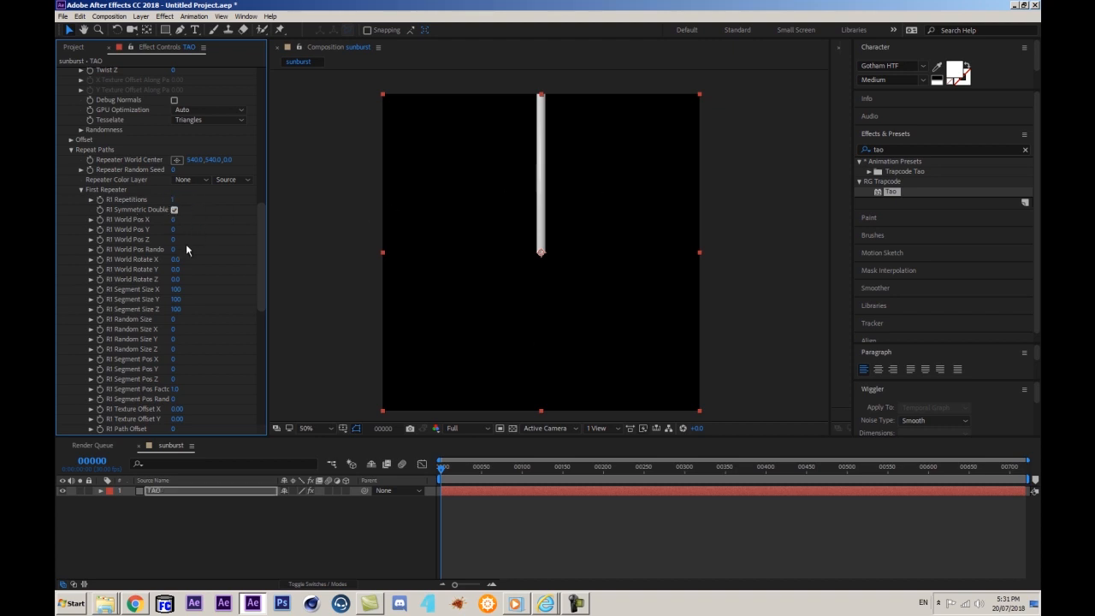
left_click(174, 211)
Step: Fan the rod around the centre with R1 World Rotate Z 25 and R1 Repetitions 13, trying and undoing a further rotation
left_click_drag(175, 279, 192, 271)
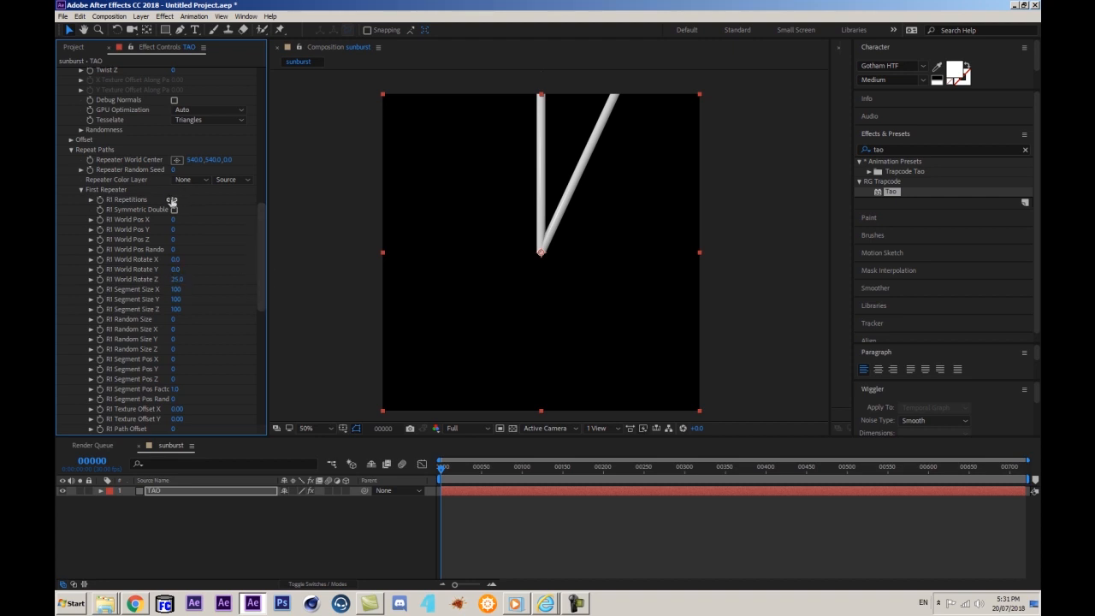
left_click_drag(173, 198, 240, 195)
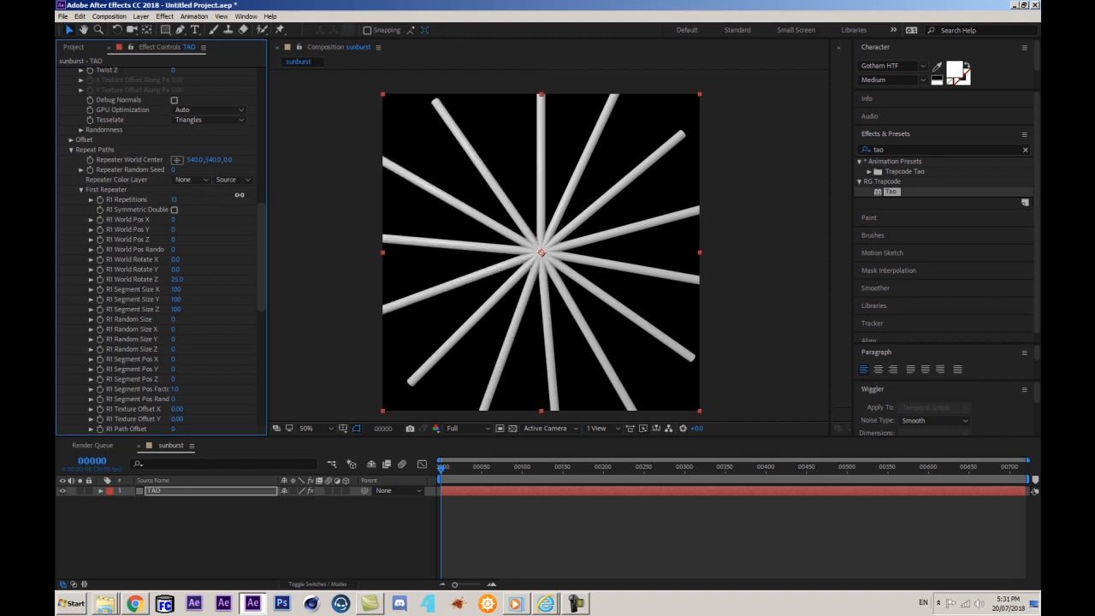
left_click_drag(176, 280, 192, 251)
key("ctrl+z")
left_click(173, 200)
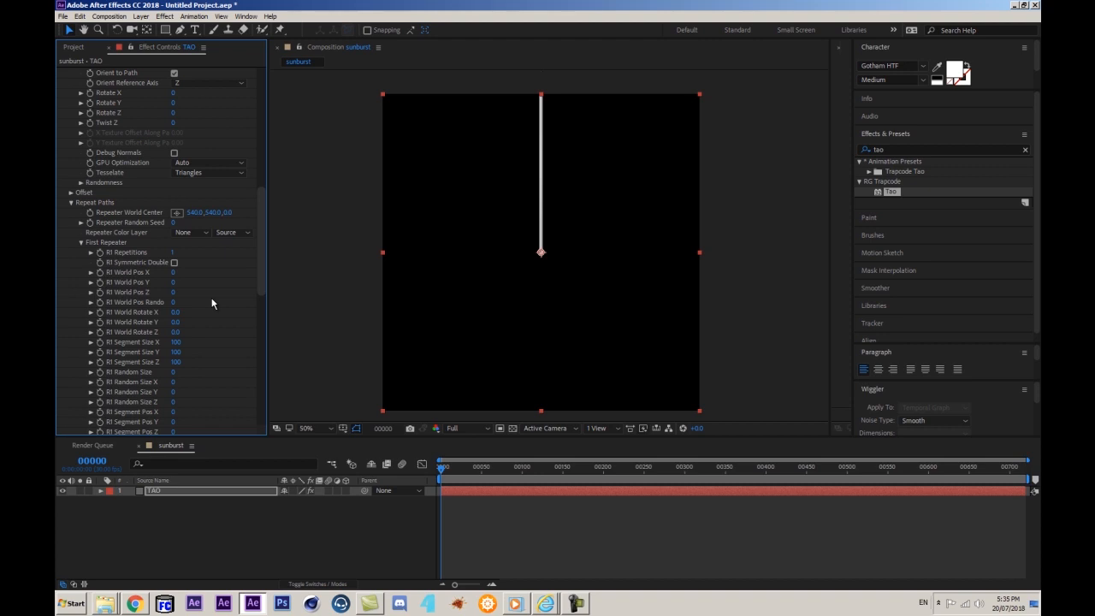
Step: Complete the full circle of rays with R1 Repetitions 62 and R1 World Rotate Z 5.7
left_click(173, 253)
type("62")
left_click(175, 332)
key("Return")
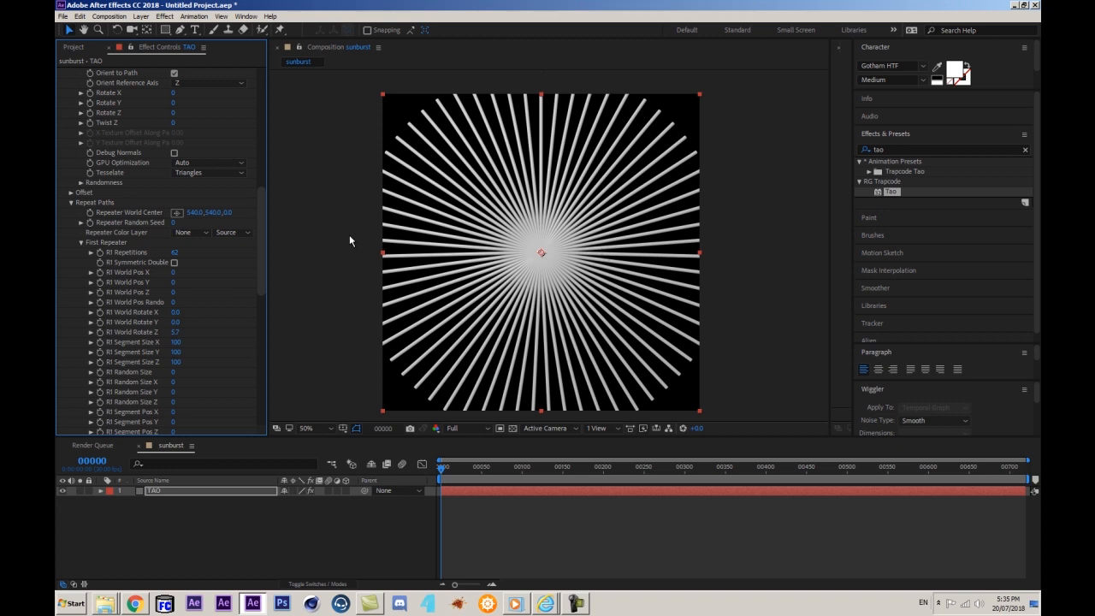
Step: Try R1 Repetitions at 61 to compare the ray spacing and return it to 62
left_click(173, 252)
type("61")
key("Return")
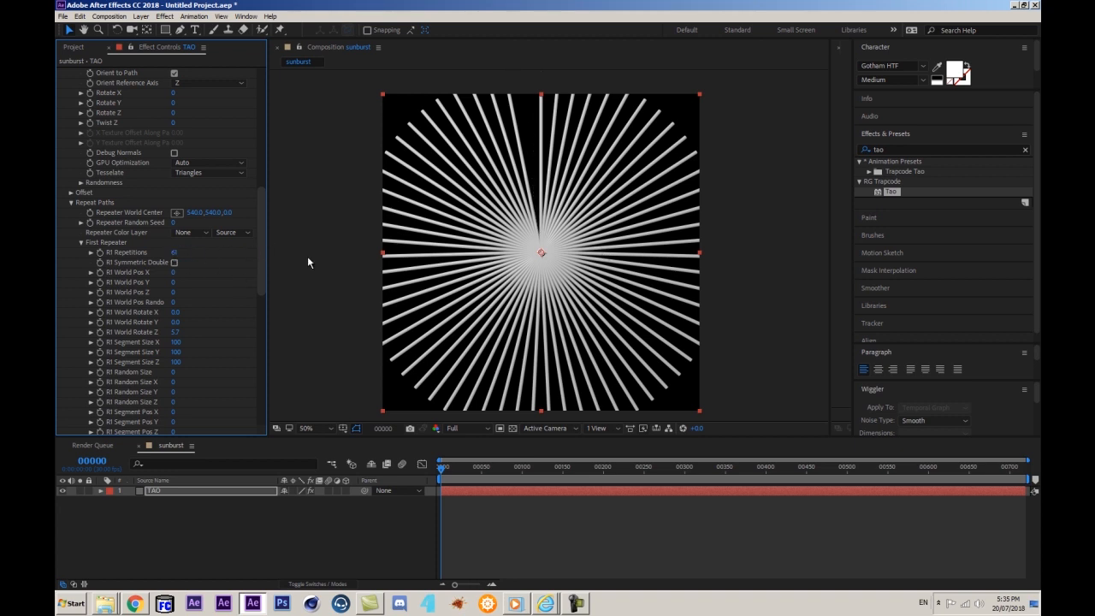
left_click(175, 252)
type("62")
key("Return")
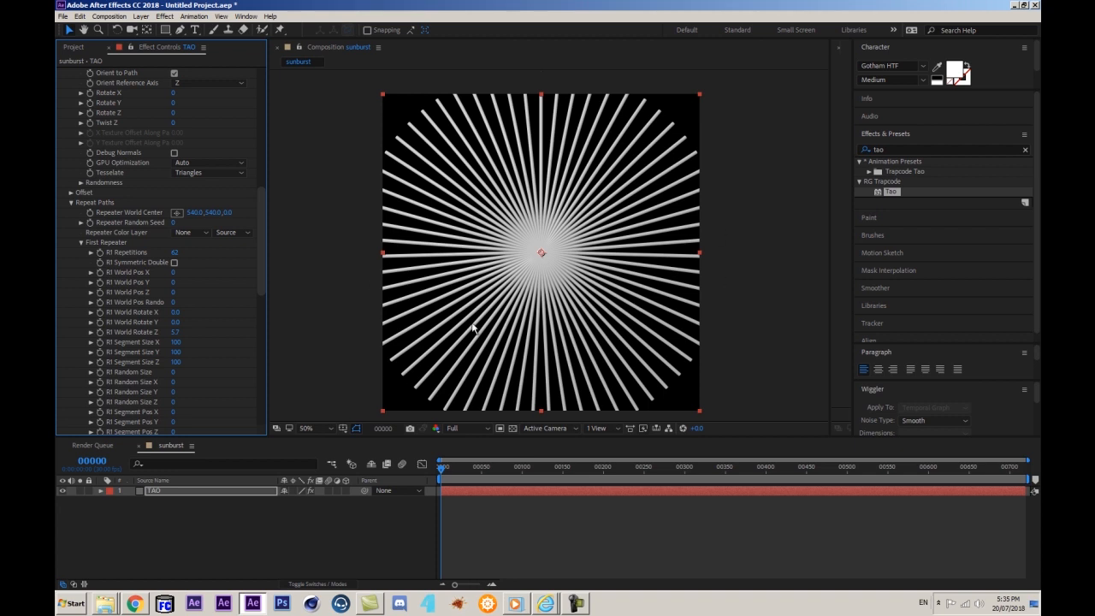
Step: Add the expression 360/(effect("Tao")("R1 Repetitions")+1); to Tao's R1 World Rotate Z
scroll(197, 324, "down", 2)
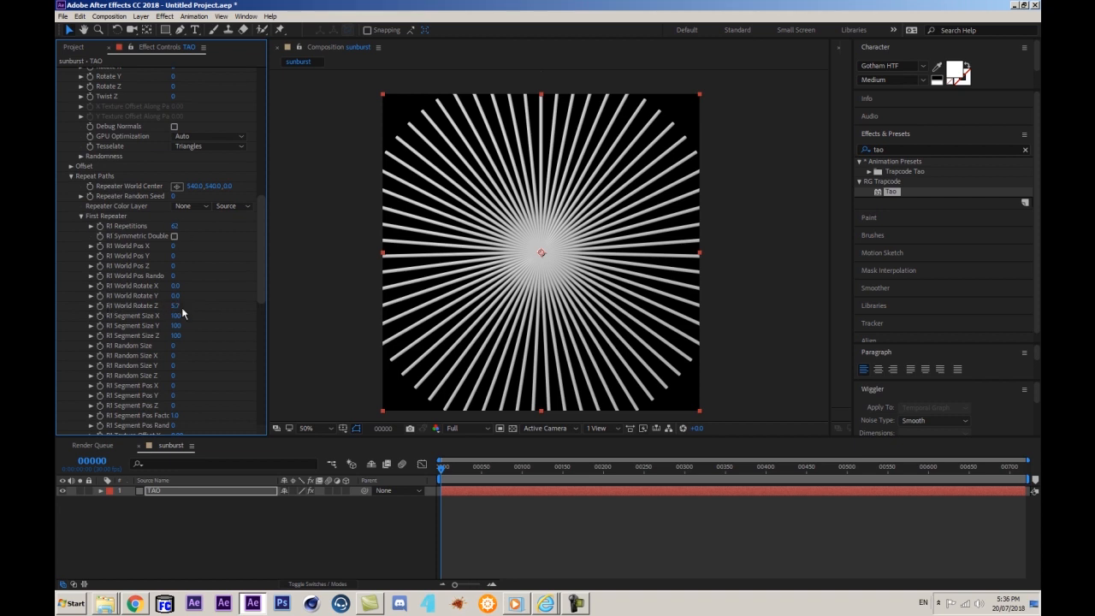
left_click(99, 306, "alt")
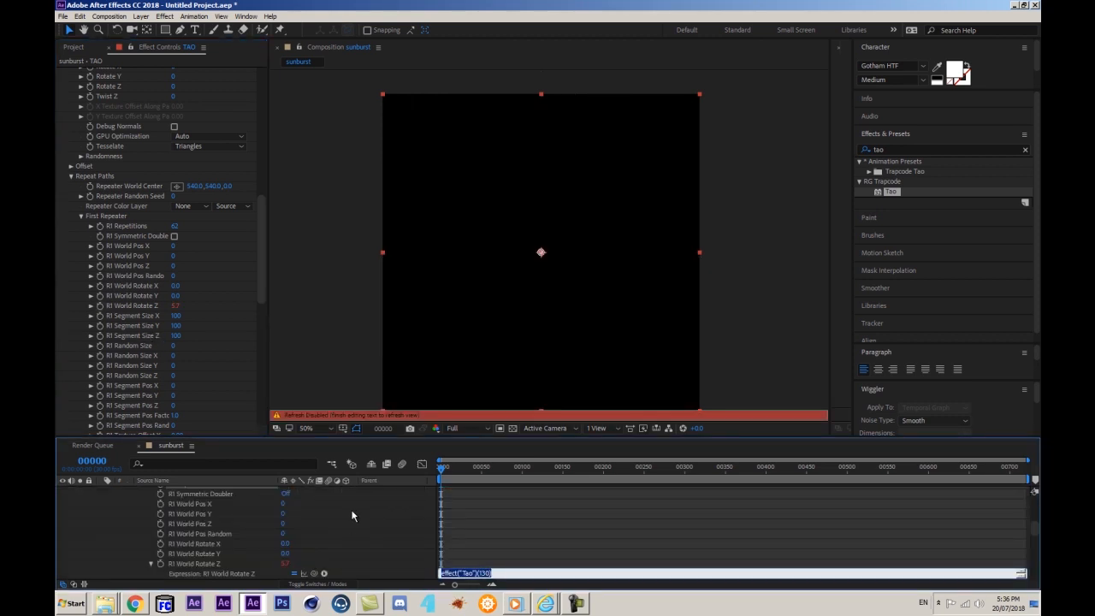
type("360/(")
left_click_drag(314, 573, 142, 227)
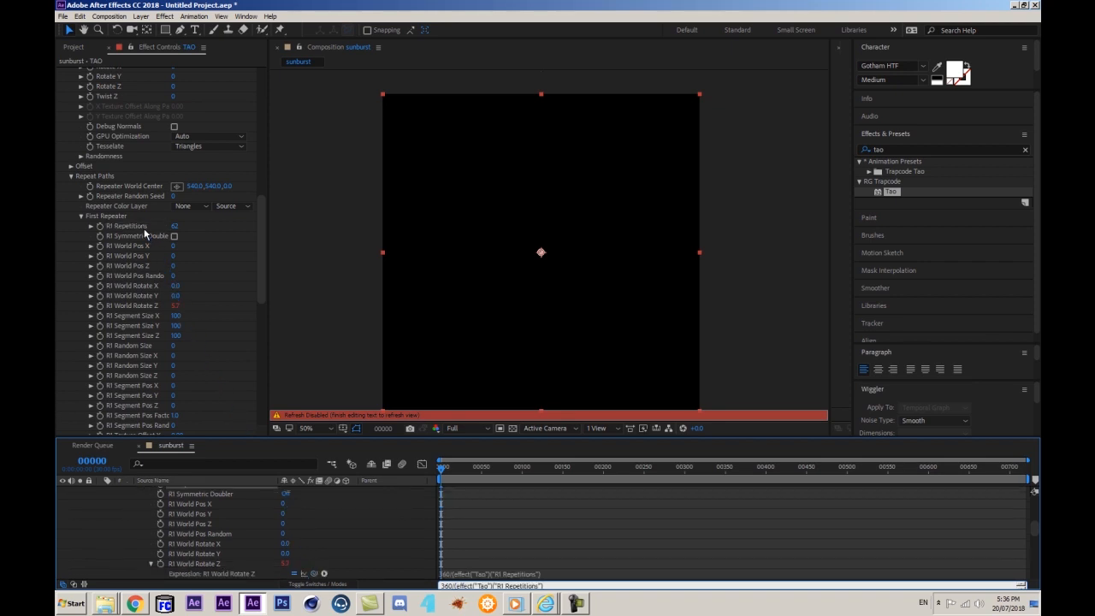
type("+1);")
left_click(403, 522)
Step: Test the rotation expression by setting R1 Repetitions to 50 and to 34
left_click(174, 226)
type("50")
key("Return")
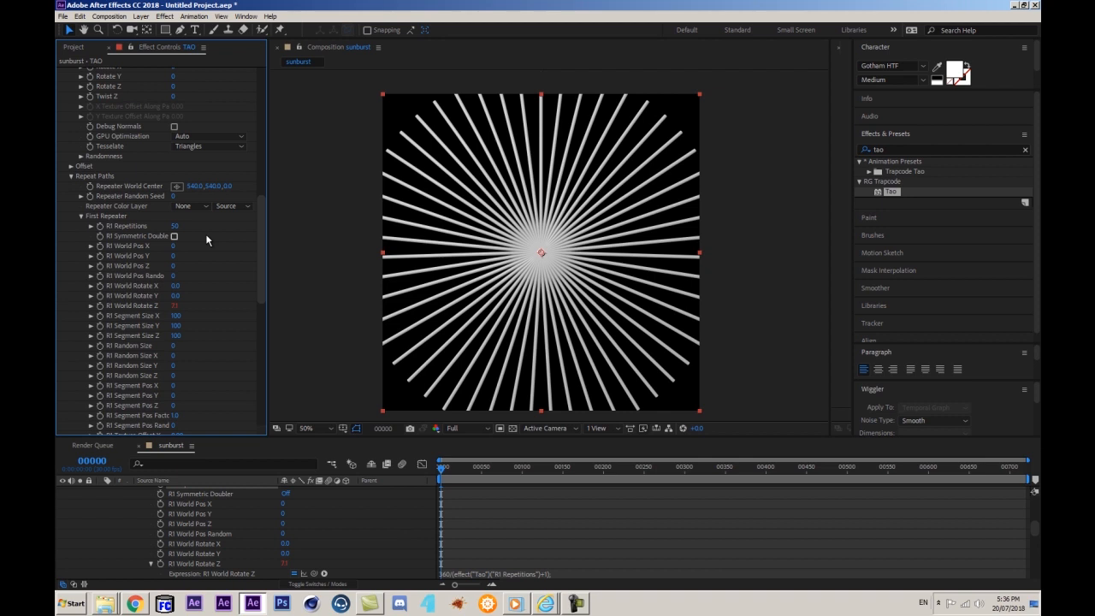
left_click(182, 226)
type("34")
key("Return")
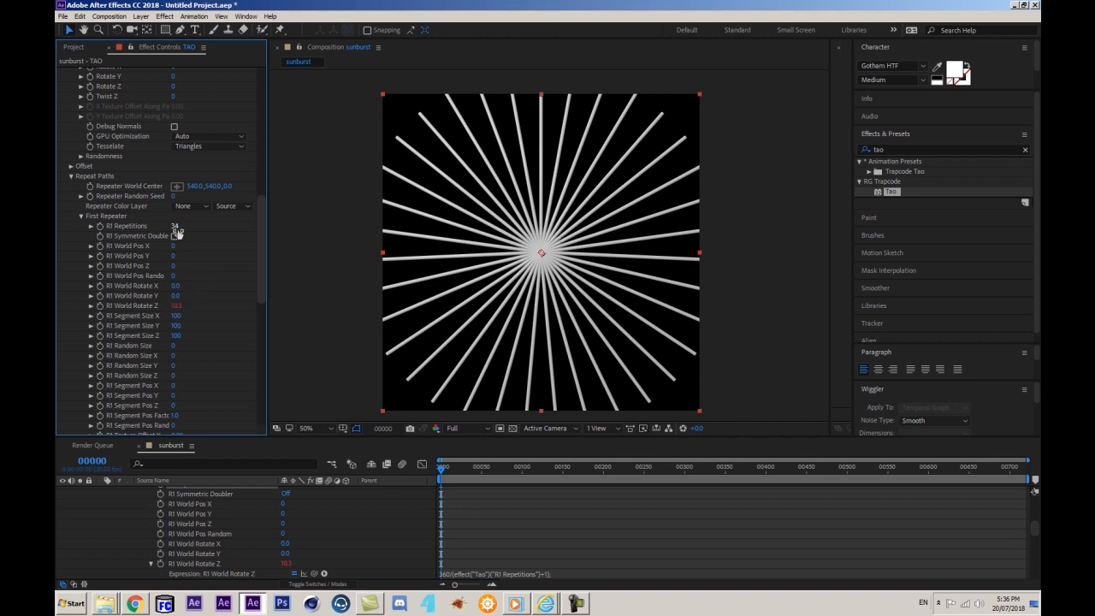
Step: Try higher R1 Repetitions values, starting with 38, and undo back to 34
left_click_drag(176, 229, 202, 226)
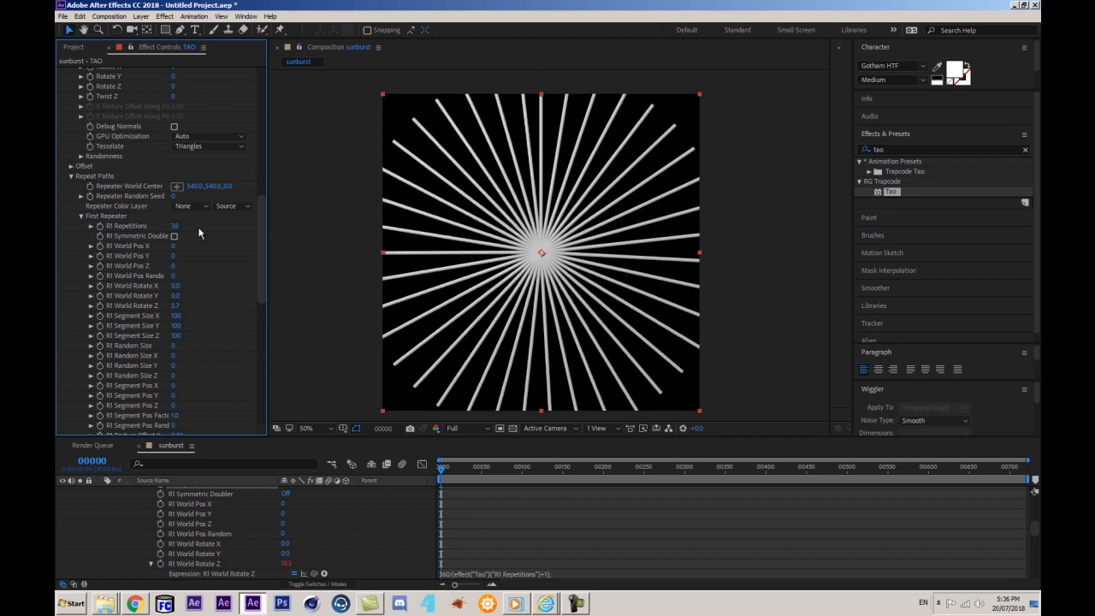
left_click(177, 226)
type("377")
key("Return")
key("ctrl+z")
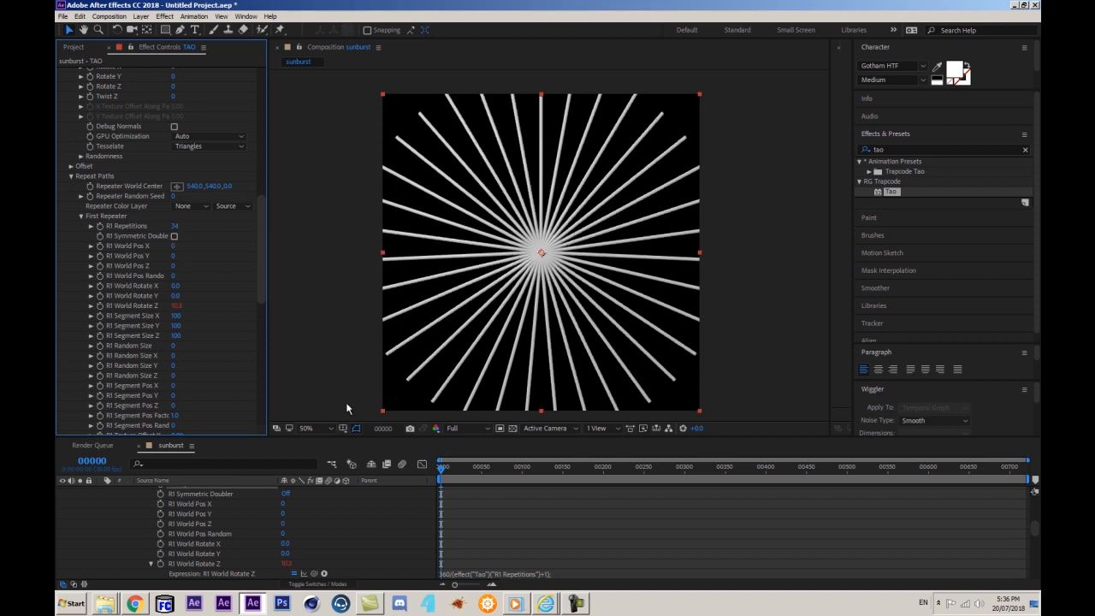
Step: Wrap the R1 Repetitions reference in Math.floor so the expression reads 360/(Math.floor(effect("Tao")("R1 Repetitions"))+1);
left_click_drag(513, 438, 504, 384)
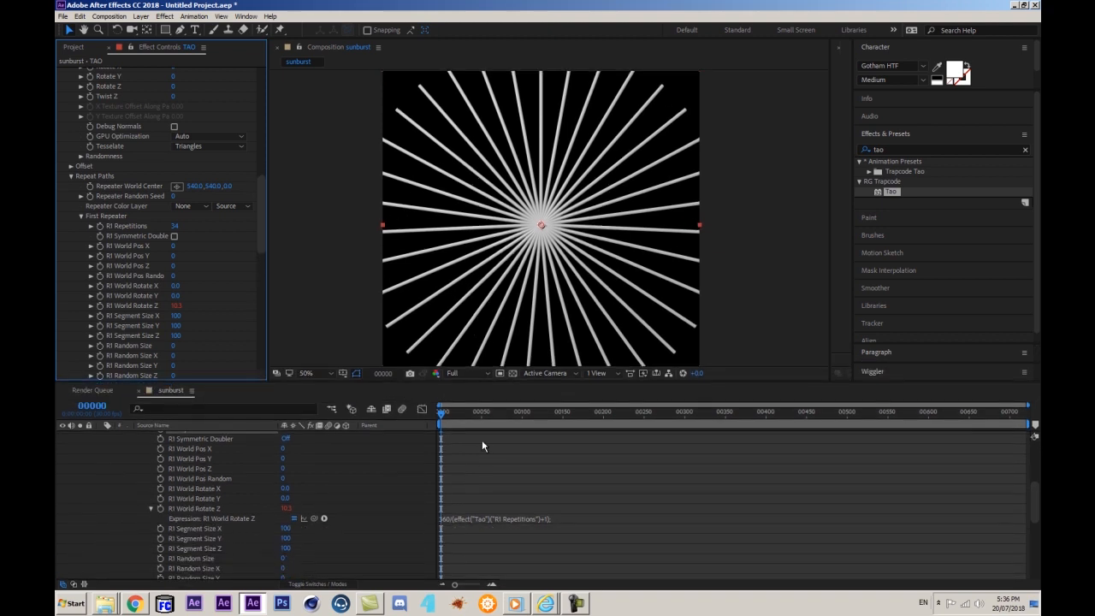
left_click(456, 518)
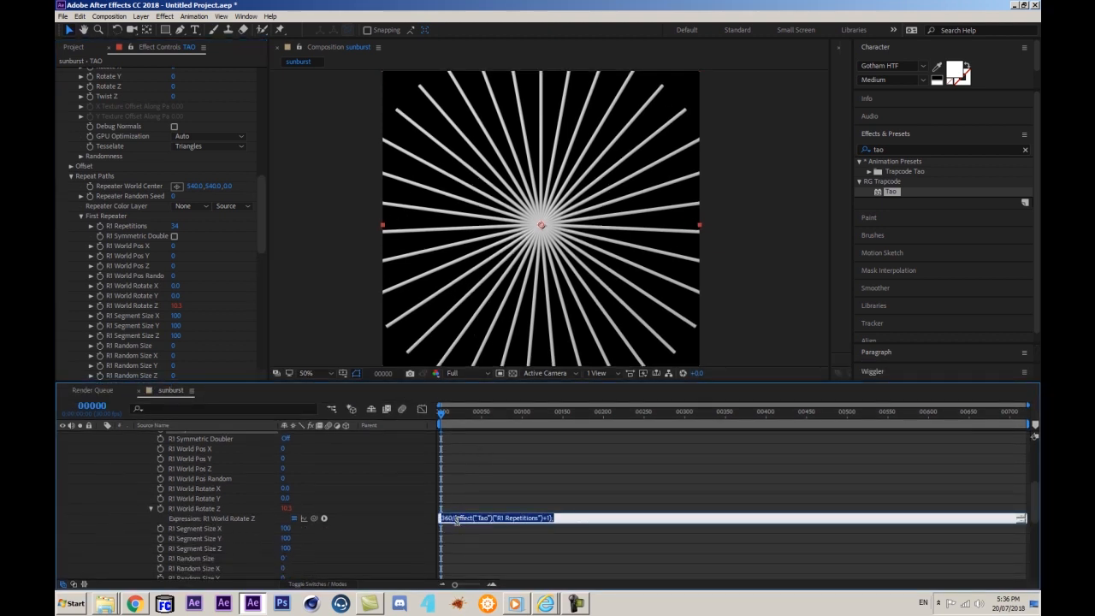
left_click(460, 519)
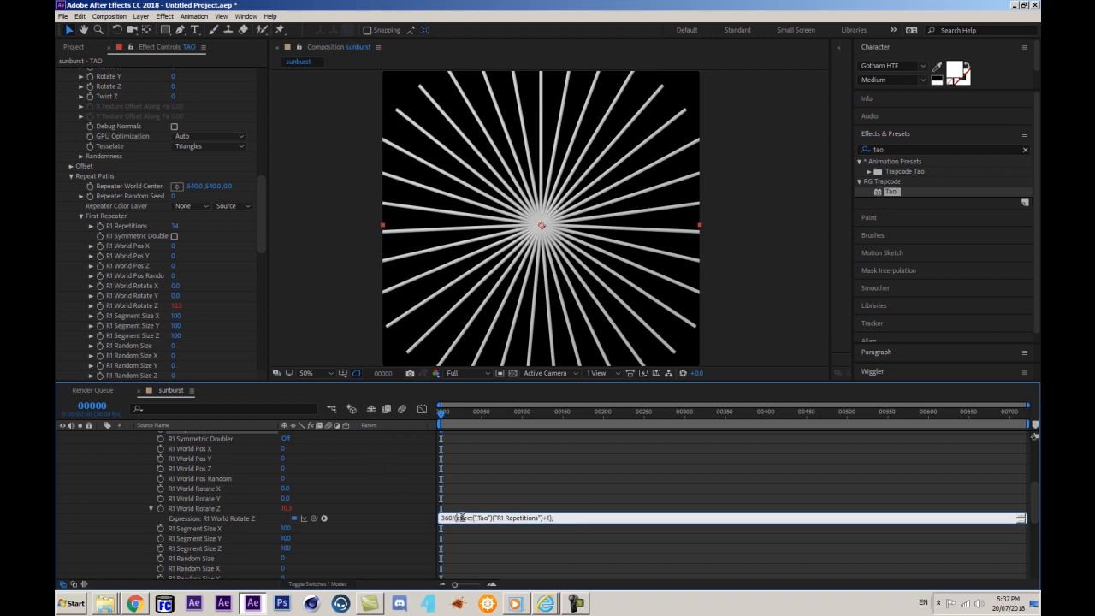
left_click(324, 518)
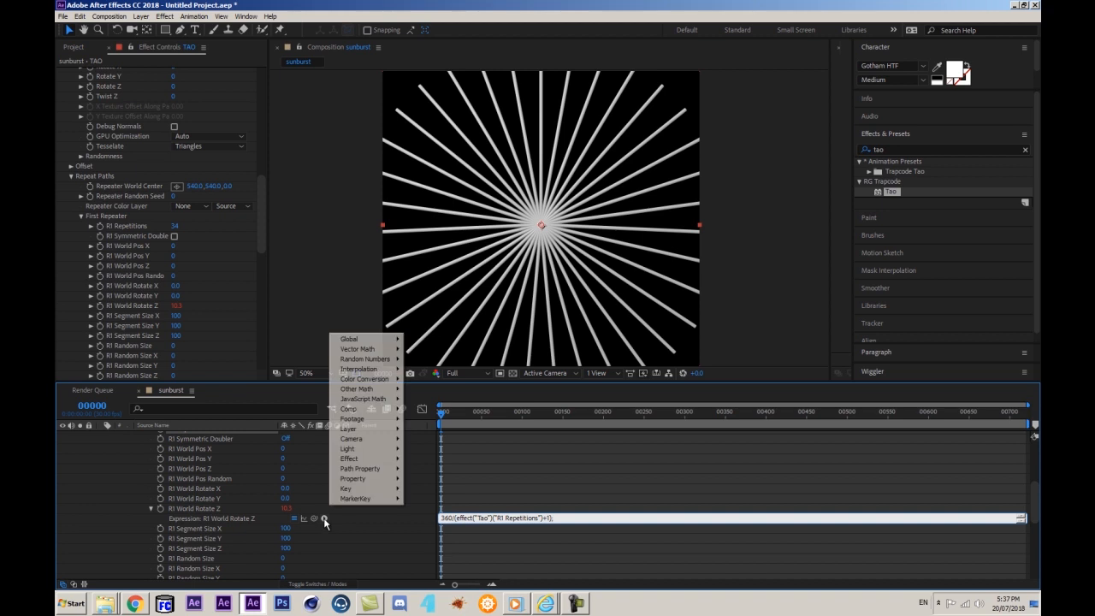
mouse_move(368, 401)
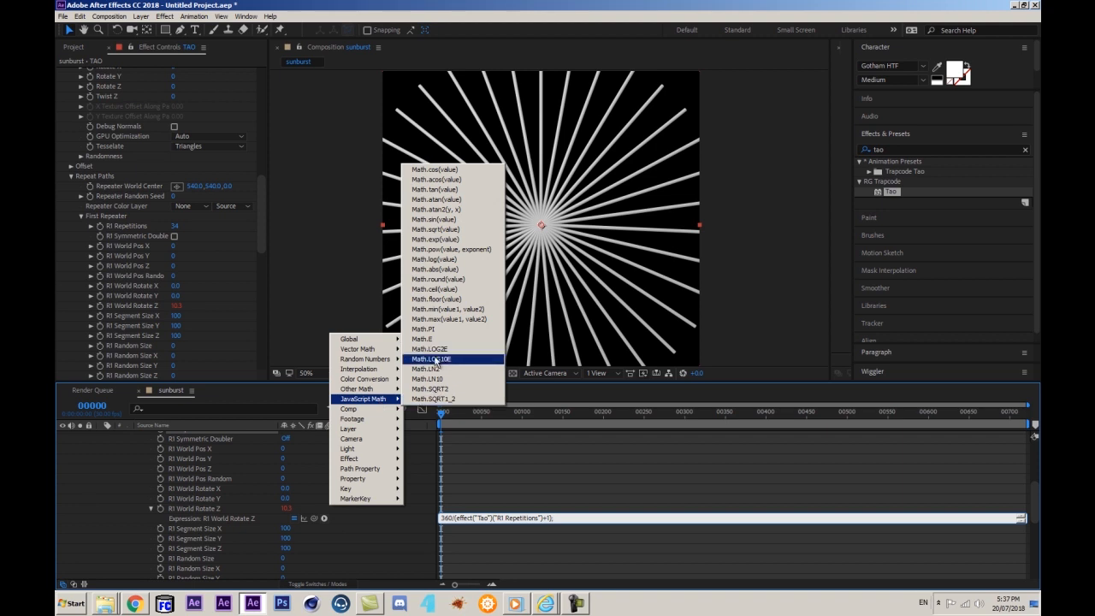
left_click(461, 300)
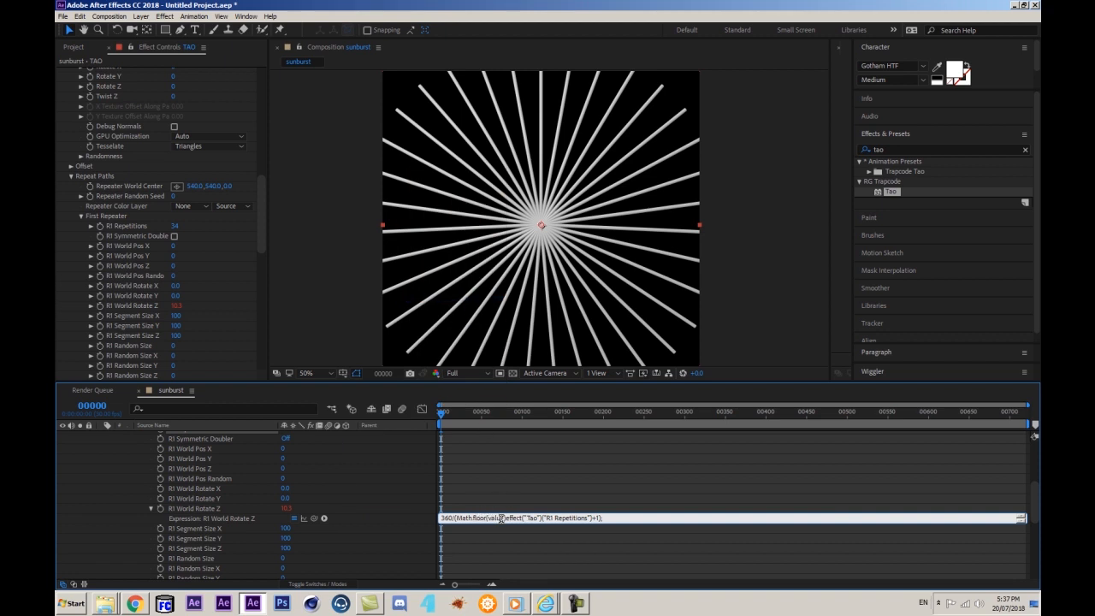
left_click_drag(505, 517, 591, 528)
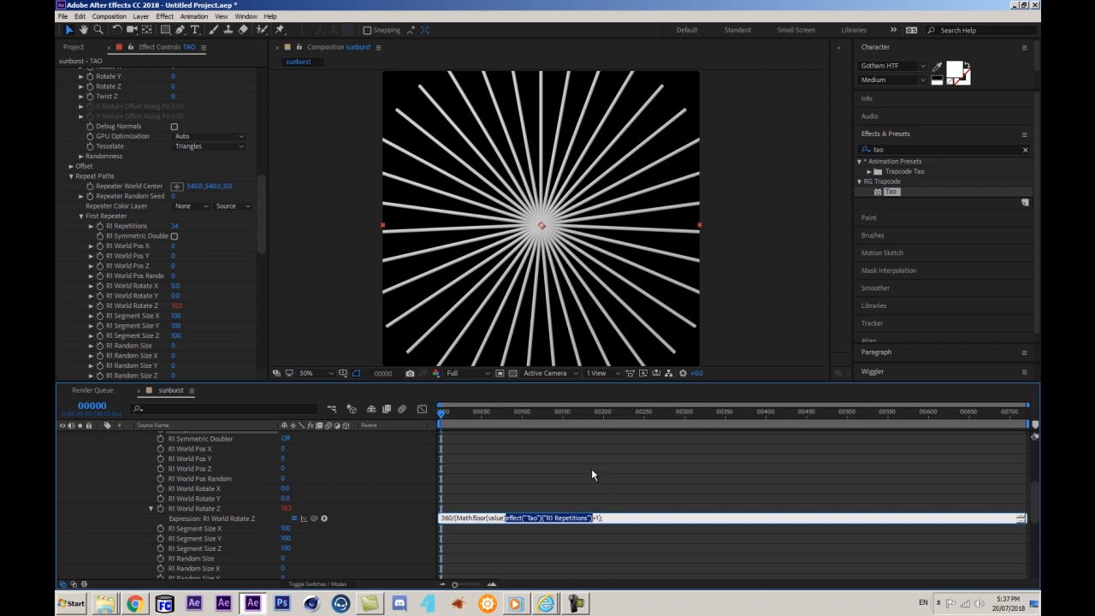
key("BackSpace")
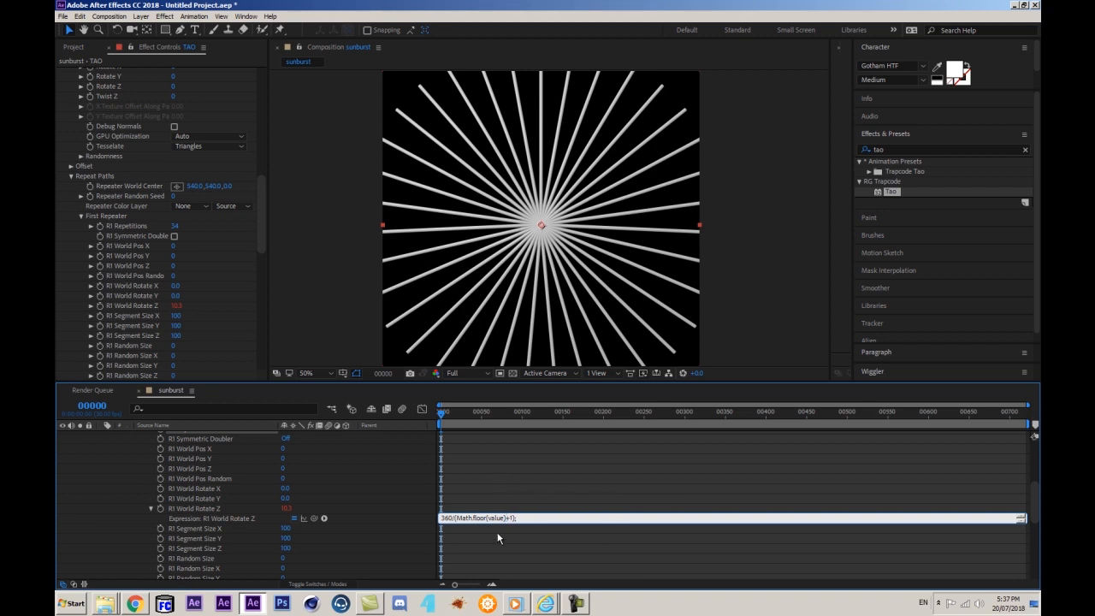
double_click(500, 519)
type("effect(\"Tao\")(\"R1 Repetitions\")")
left_click(346, 488)
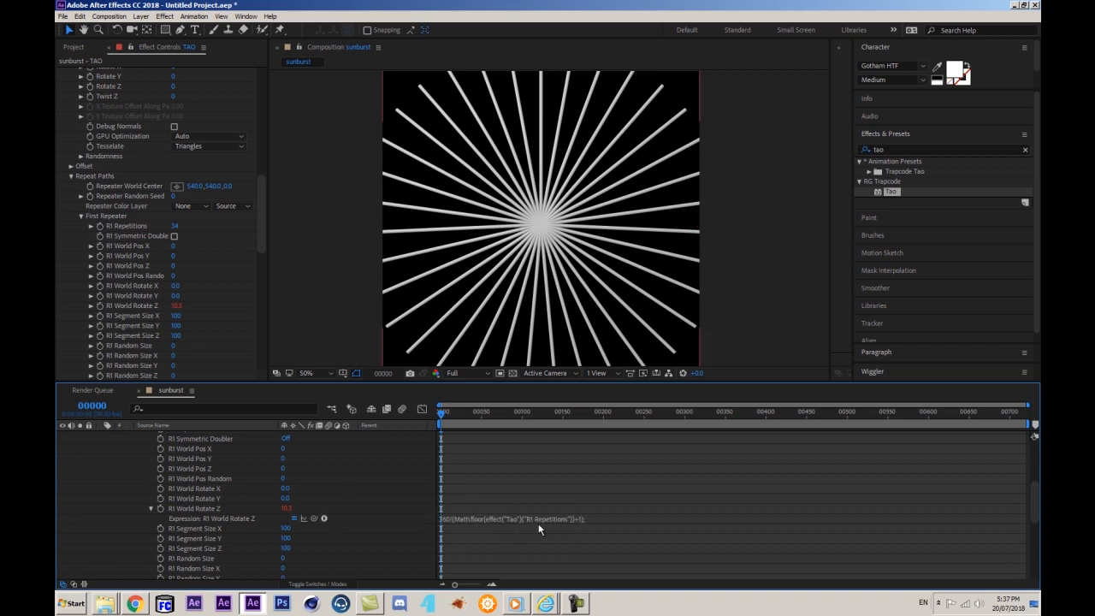
Step: Raise R1 Repetitions to 42 to test the rounded expression
left_click(176, 226)
key("Return")
left_click(177, 227)
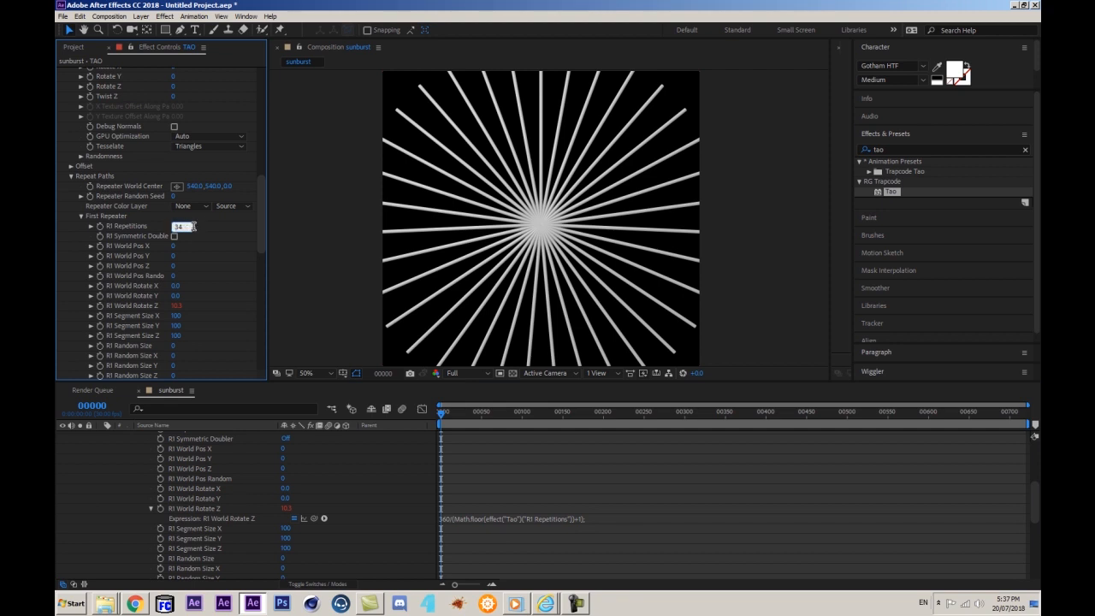
mouse_move(177, 228)
left_mouse_down()
mouse_move(229, 229)
mouse_move(156, 228)
mouse_move(258, 223)
mouse_move(180, 228)
mouse_move(195, 229)
left_mouse_up()
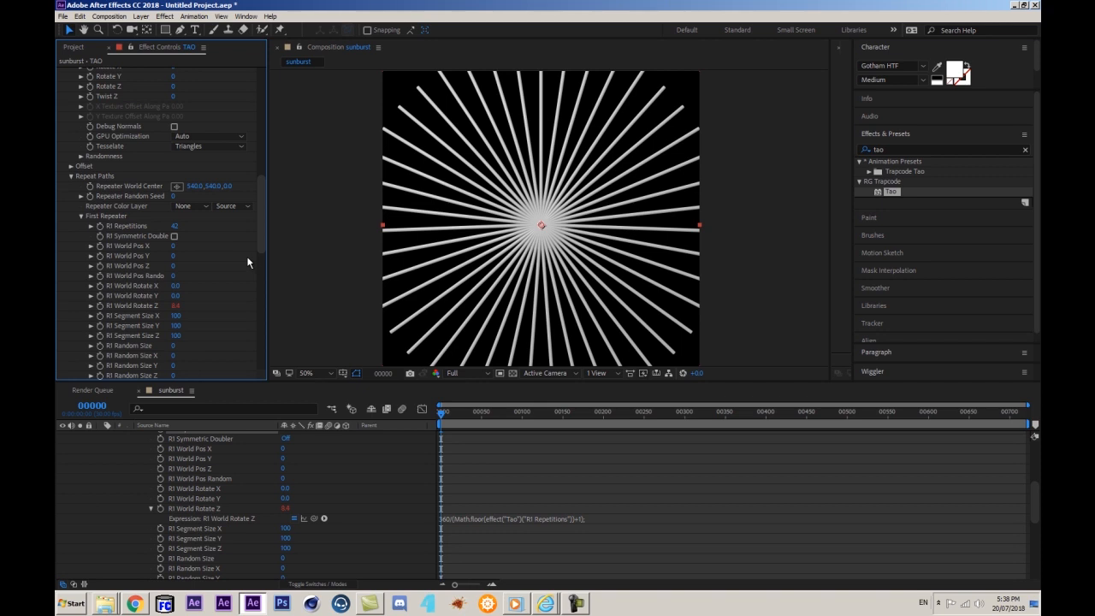
Step: Open an empty circle at the centre of the rays by lowering Line Point 1's Y value to 387
scroll(245, 255, "up", 5)
scroll(230, 231, "down", 1)
scroll(229, 231, "down", 3)
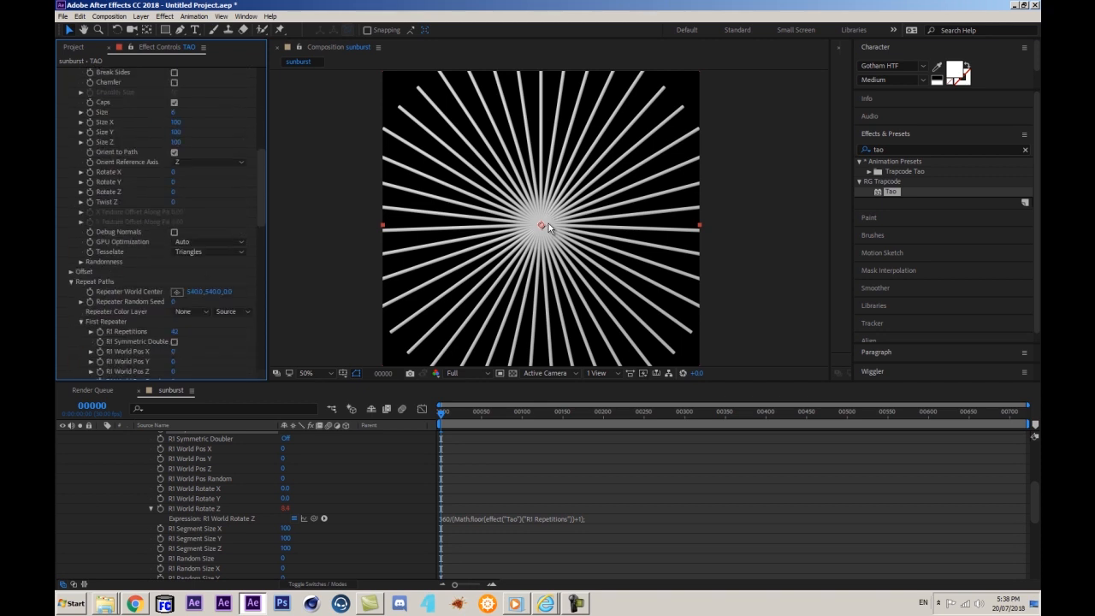
scroll(220, 259, "up", 2)
scroll(220, 258, "up", 4)
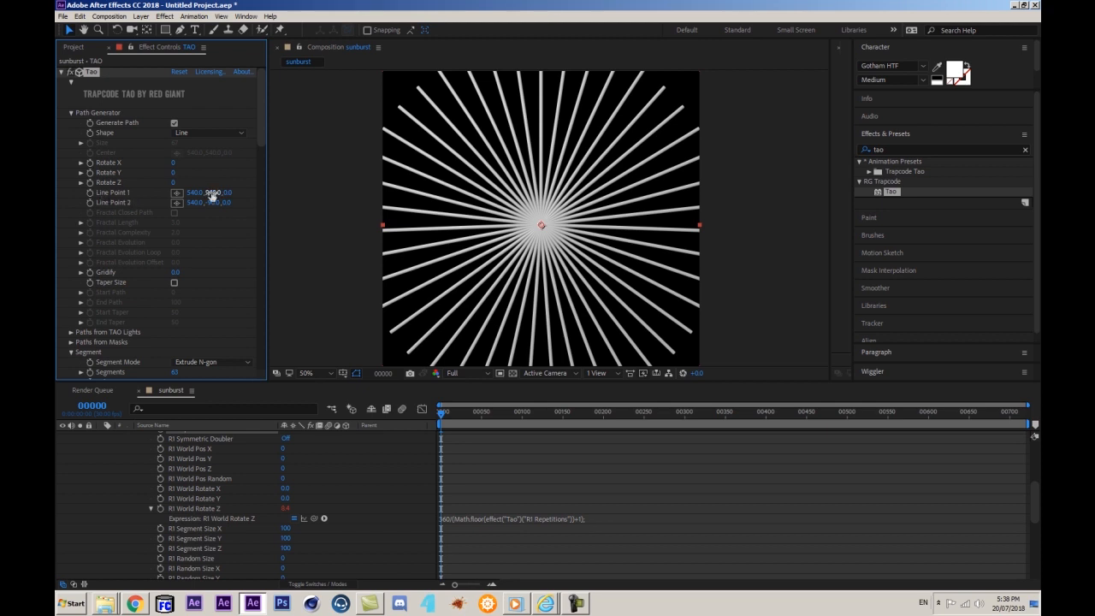
left_click_drag(211, 194, 108, 208)
Step: Reduce the rays to a single rod with R1 Repetitions 0 and try moving its inner end point
scroll(173, 313, "down", 3)
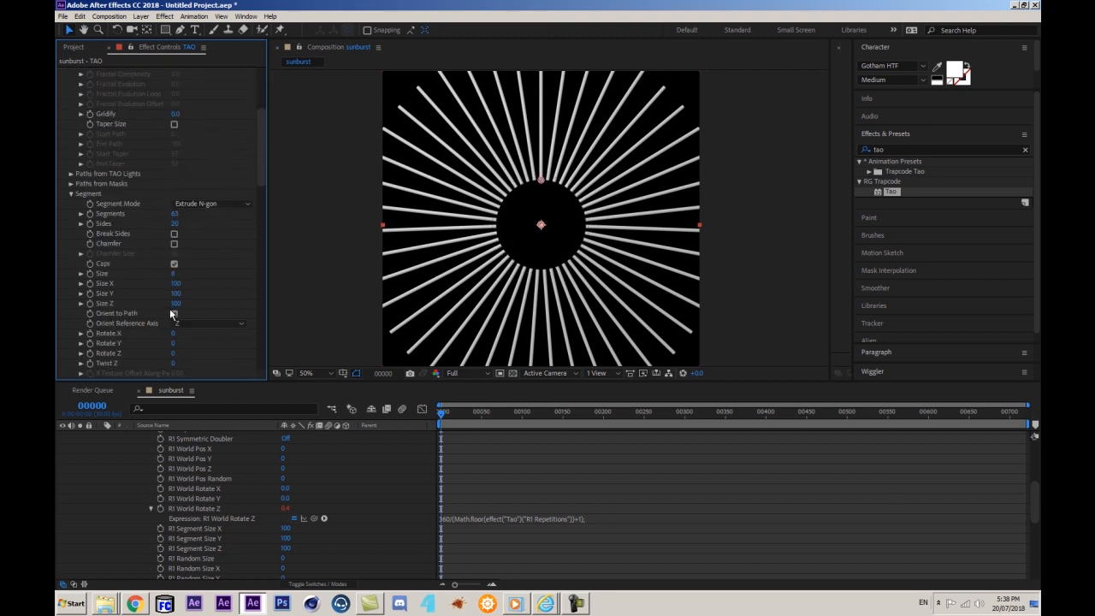
scroll(168, 323, "down", 2)
left_click(173, 335)
type("0")
key("Return")
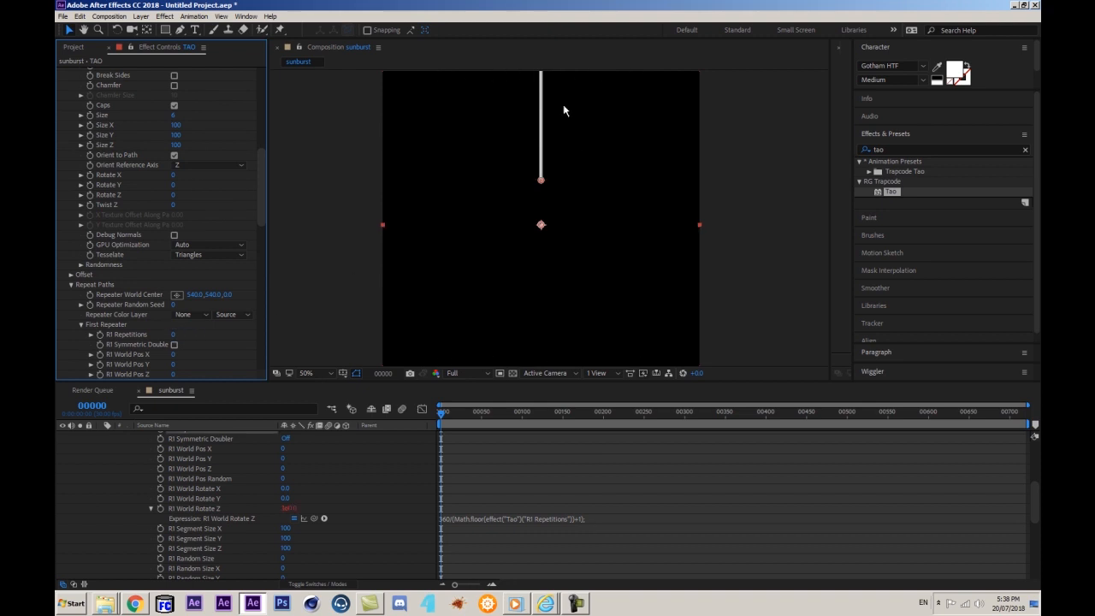
mouse_move(541, 181)
left_mouse_down()
mouse_move(547, 225)
mouse_move(544, 174)
left_mouse_up()
Step: Rebuild the full ring of rays with R1 Repetitions 62
scroll(179, 341, "down", 3)
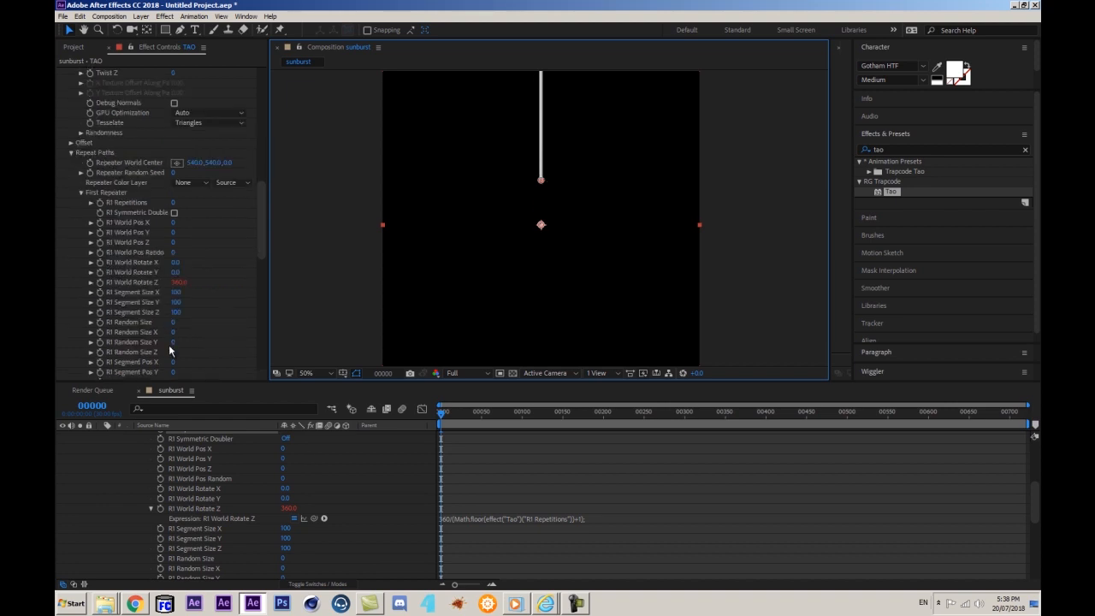
scroll(197, 295, "down", 3)
scroll(198, 291, "up", 3)
left_click(174, 202)
type("62")
key("Return")
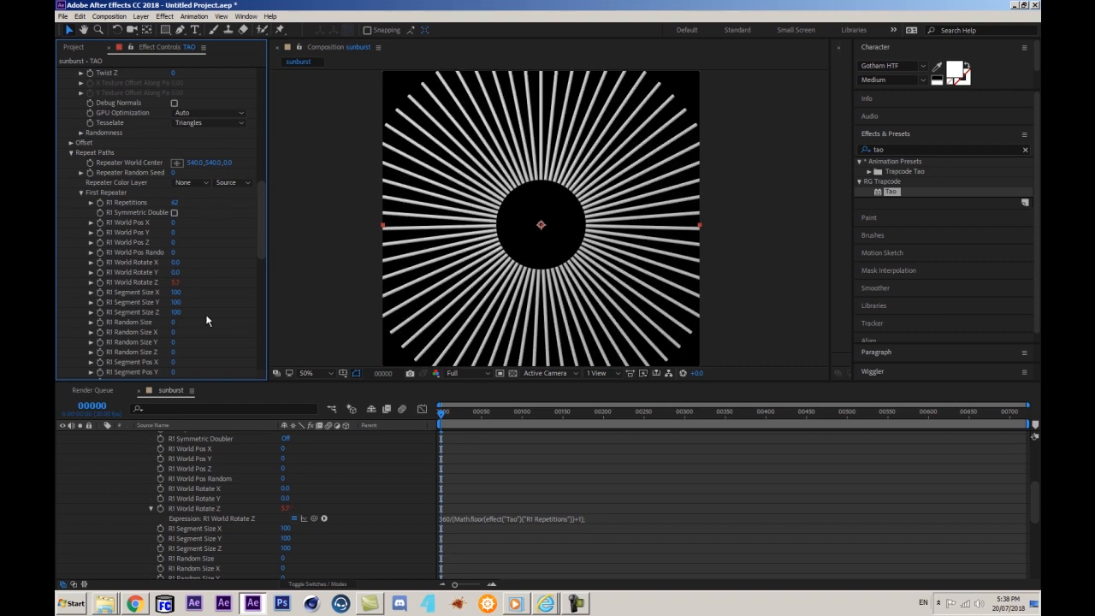
Step: Collapse the Repeat Paths group and make the rays wavy with a Fractal Displacement Amplitude of 44
scroll(227, 303, "down", 4)
scroll(593, 259, "up", 1)
scroll(593, 259, "down", 2)
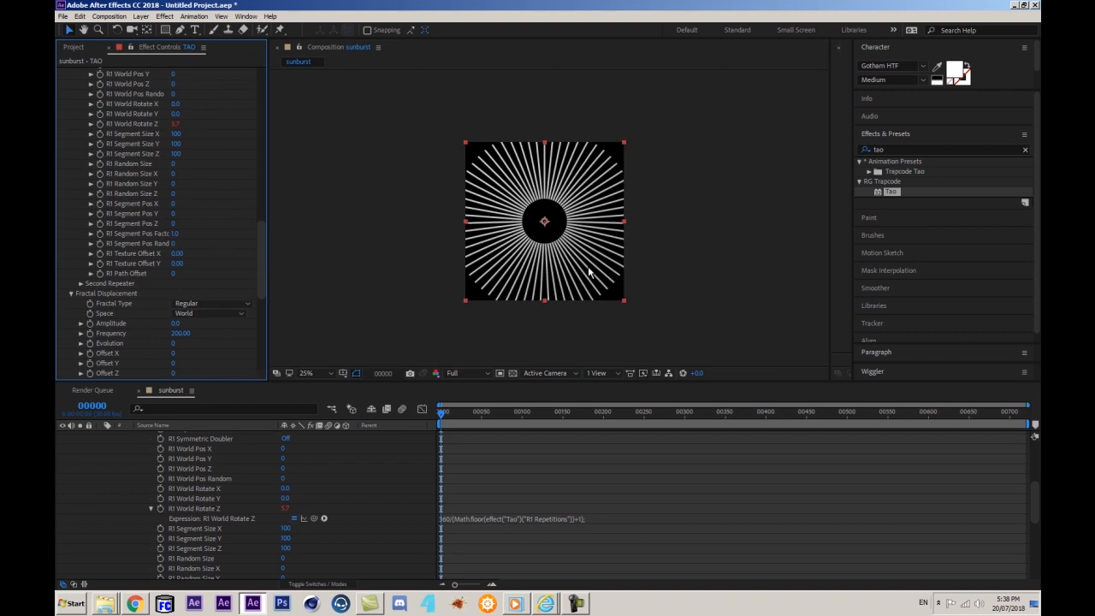
scroll(588, 272, "up", 2)
scroll(173, 282, "up", 10)
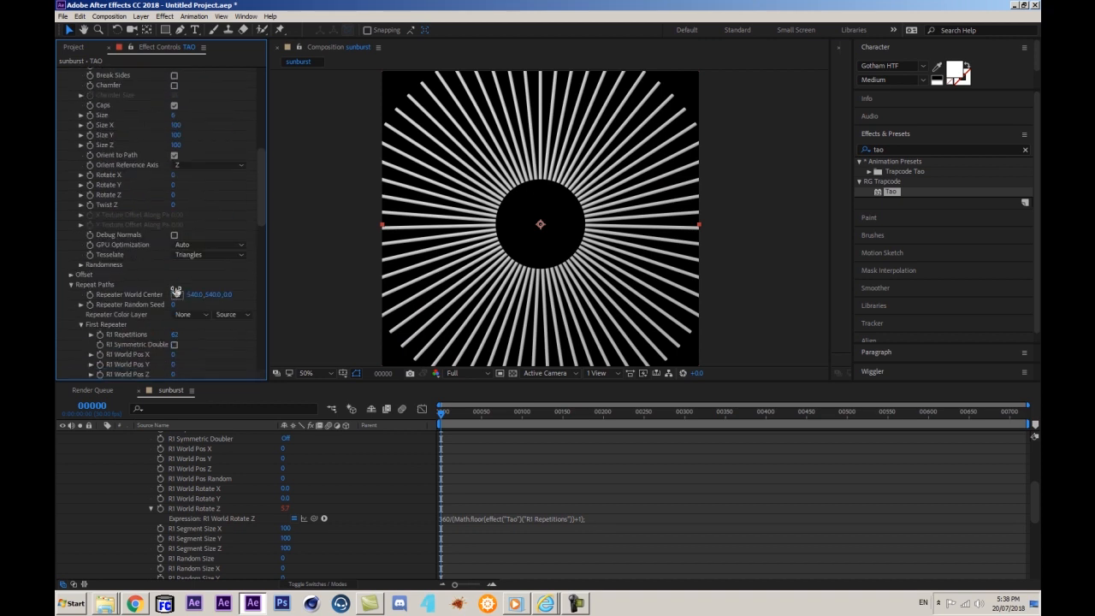
scroll(175, 286, "down", 4)
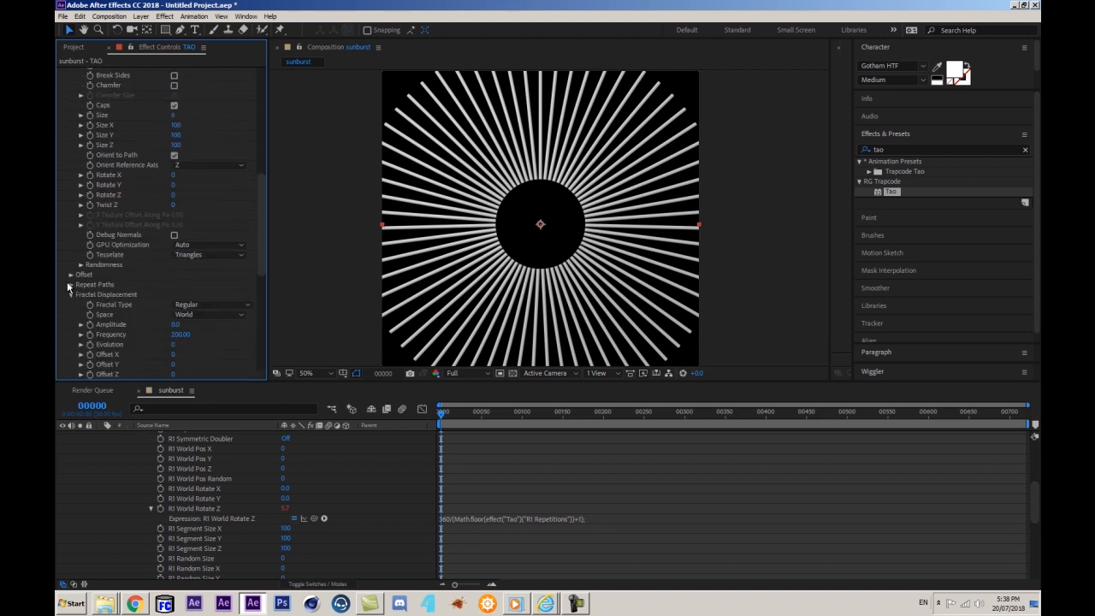
left_click(69, 295)
left_click(71, 294)
scroll(103, 289, "down", 2)
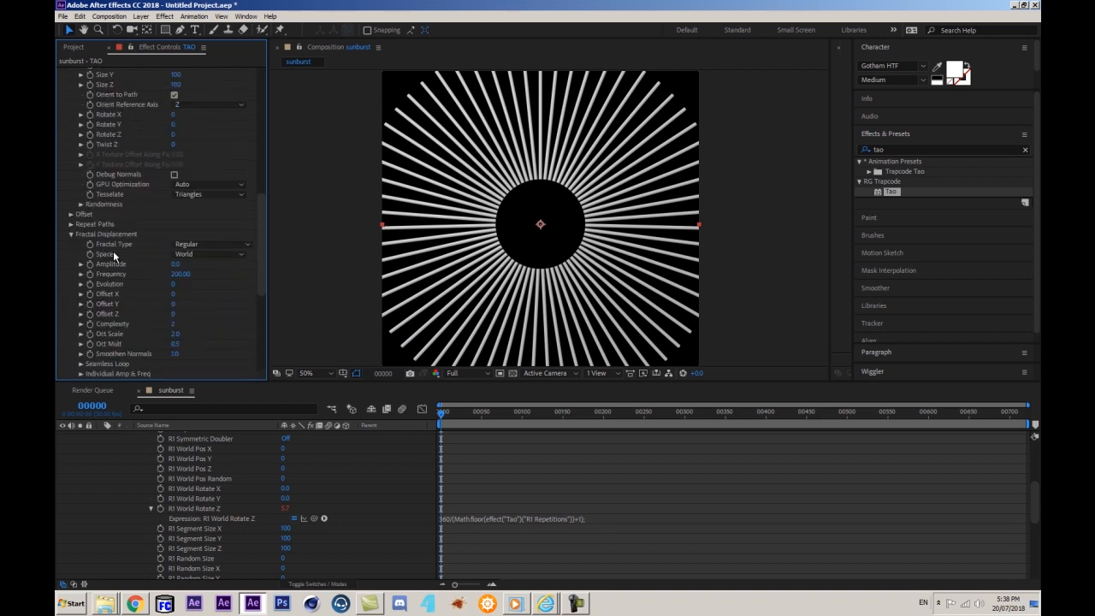
left_click_drag(174, 265, 197, 261)
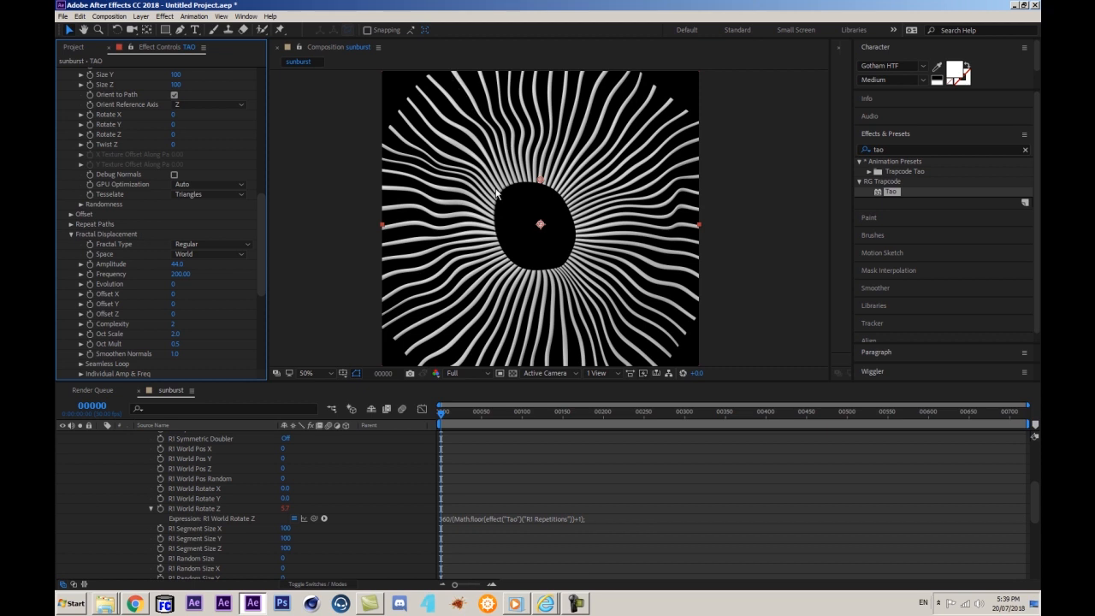
Step: Look through the remaining Tao settings, including Shader, and examine the displaced rays in the composition
scroll(538, 214, "down", 2)
scroll(534, 212, "up", 2)
scroll(128, 278, "down", 3)
left_click(72, 298)
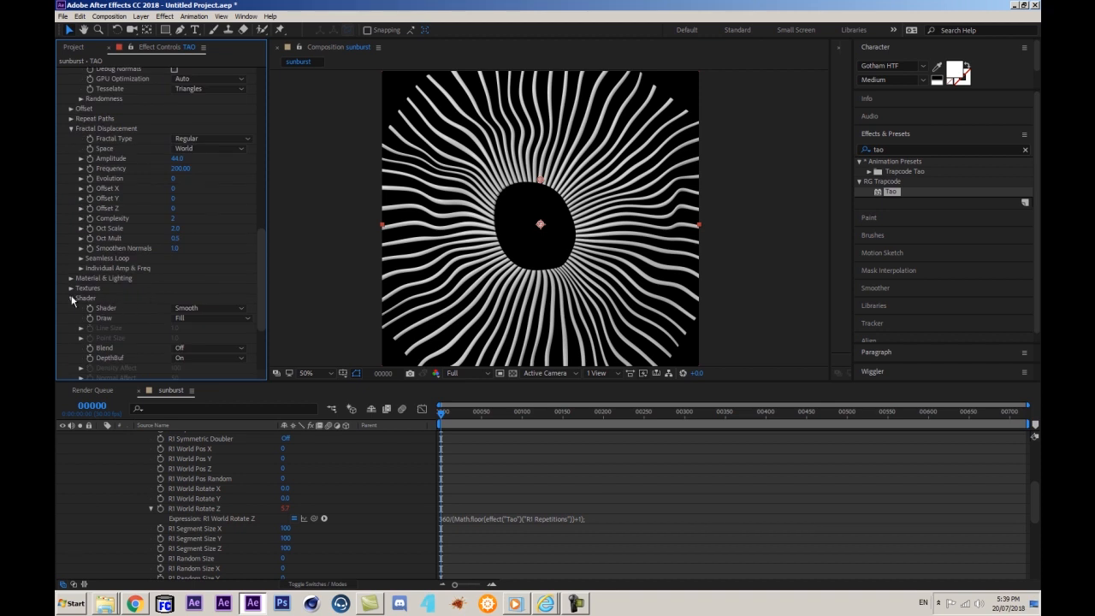
key("comma")
key("comma")
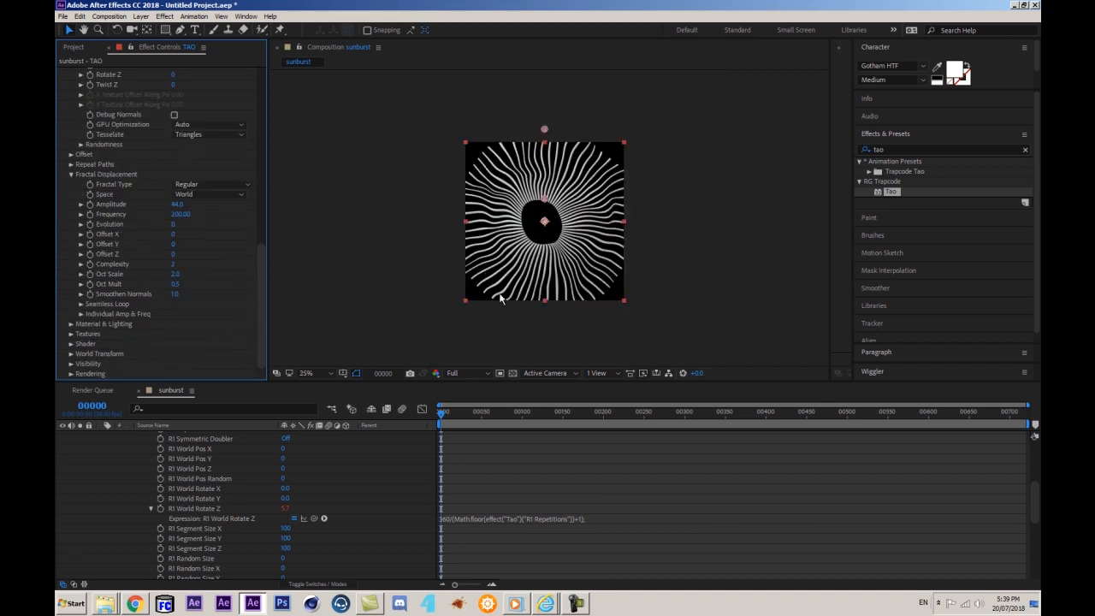
key("x")
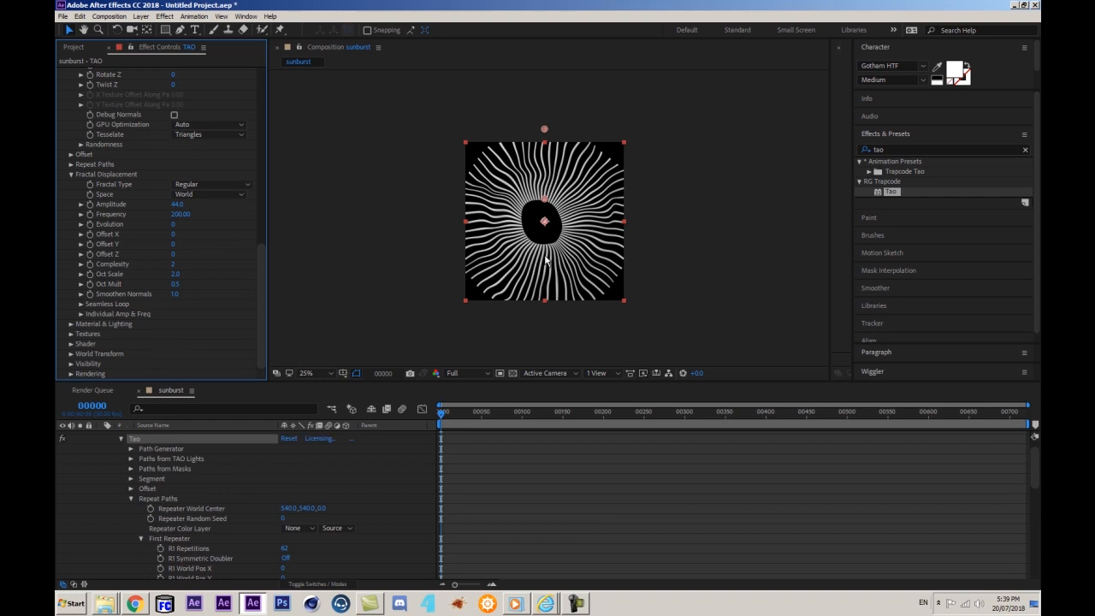
key("period")
key("period")
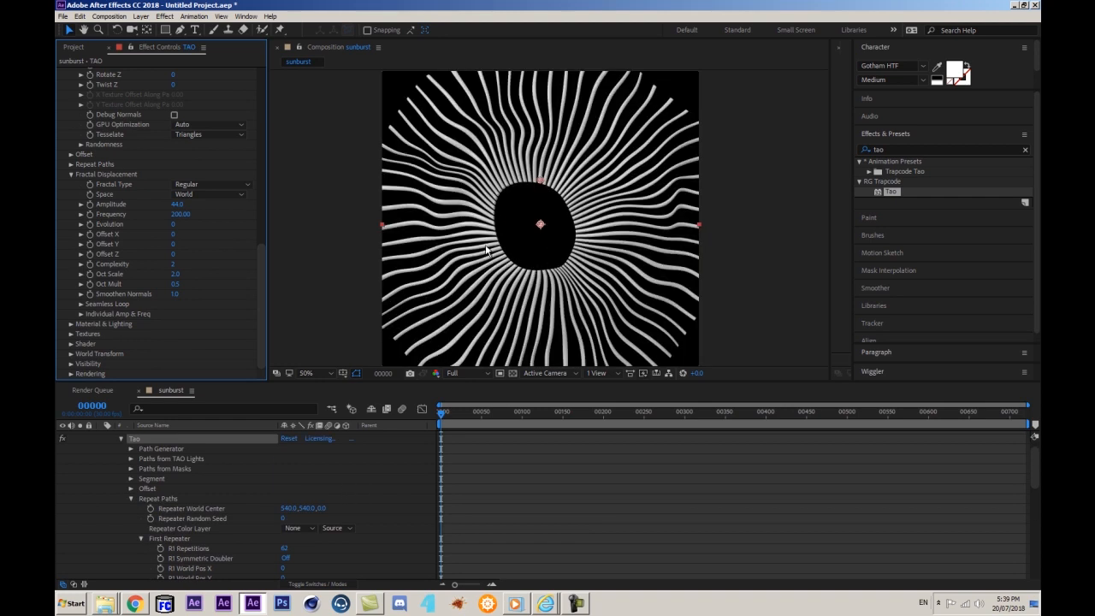
Step: Collapse the Fractal Displacement and Path Generator groups of the Tao effect
scroll(130, 263, "up", 3)
left_click(72, 254)
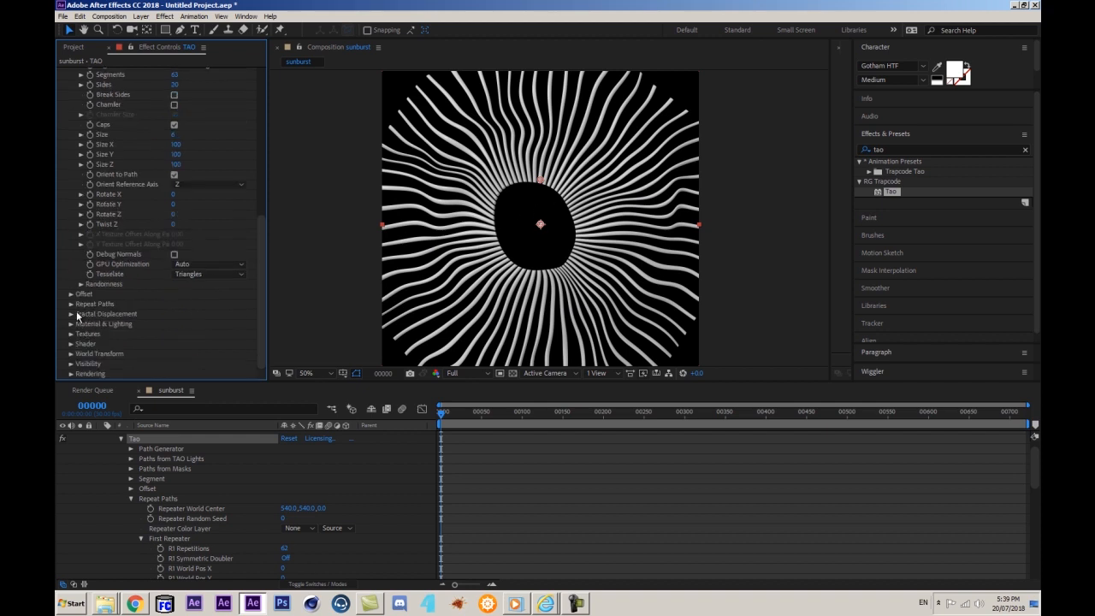
scroll(137, 280, "up", 10)
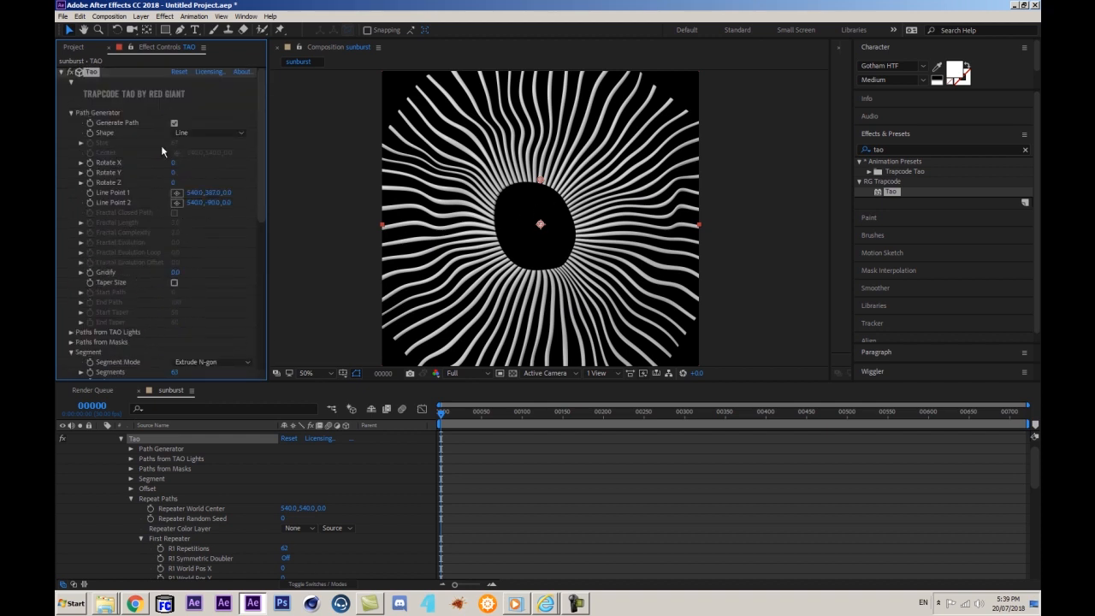
left_click(71, 112)
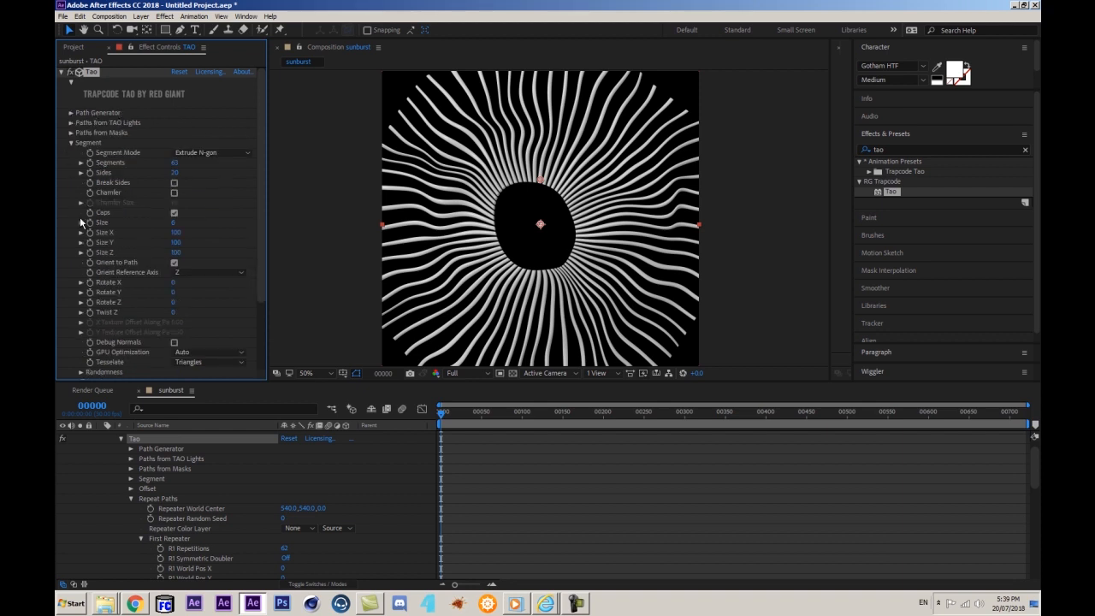
Step: Expand Offset and its Offset Animation Sequence, activate the offset animation and look through the OAS parameters
scroll(119, 302, "down", 3)
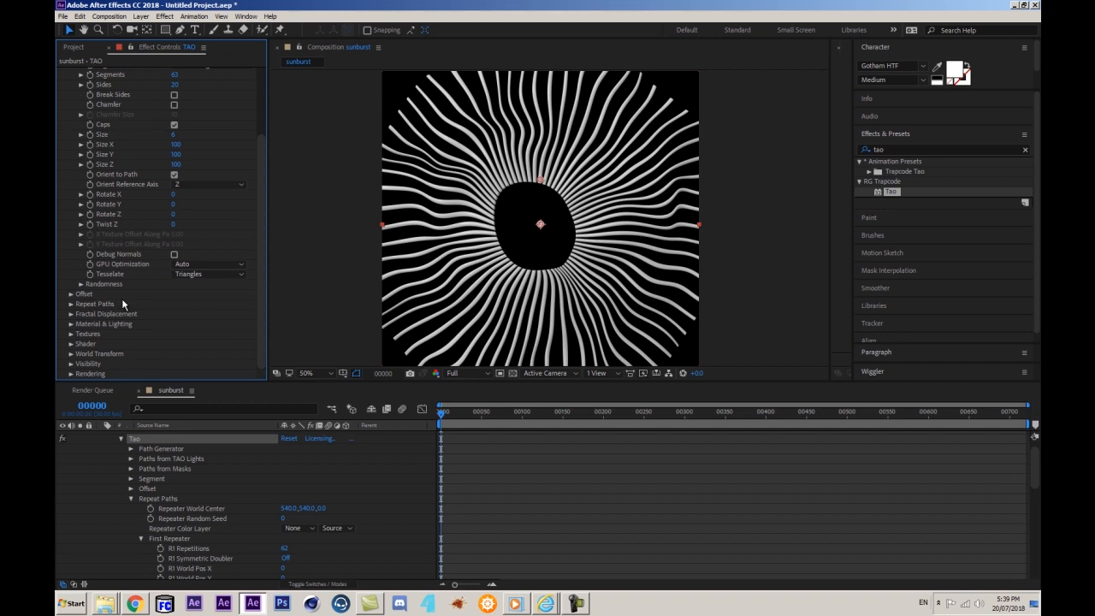
left_click(72, 294)
scroll(81, 321, "down", 2)
left_click(81, 322)
scroll(81, 325, "down", 5)
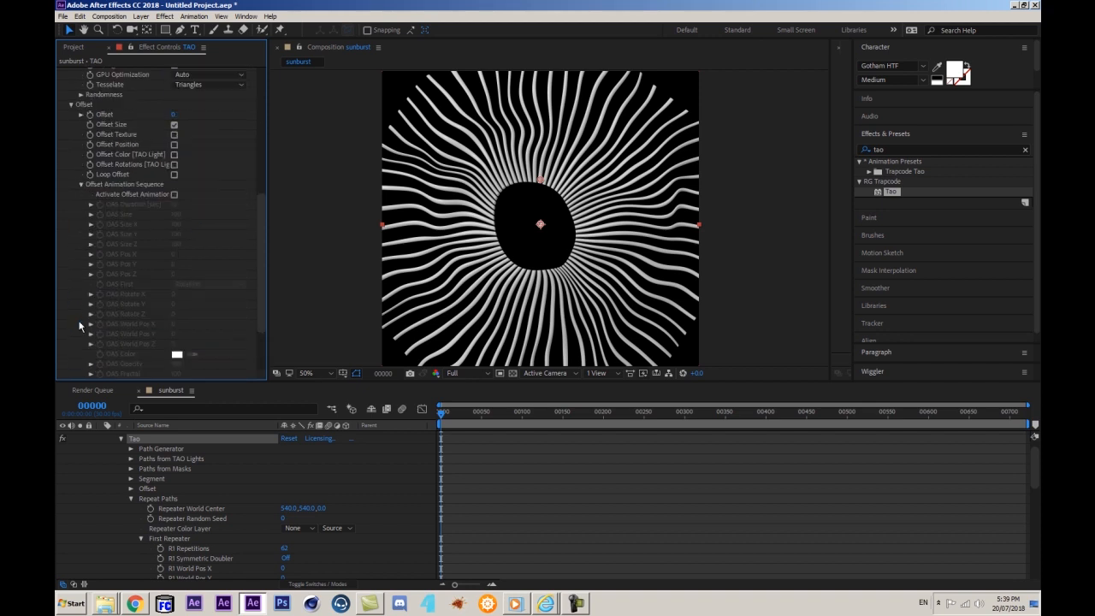
left_click(175, 194)
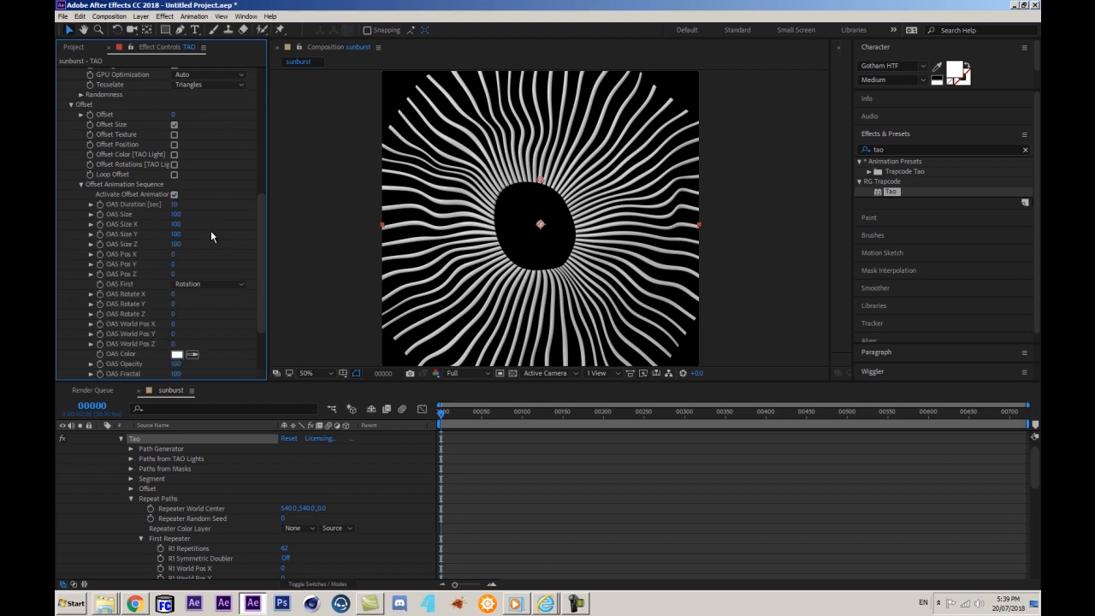
scroll(211, 227, "down", 3)
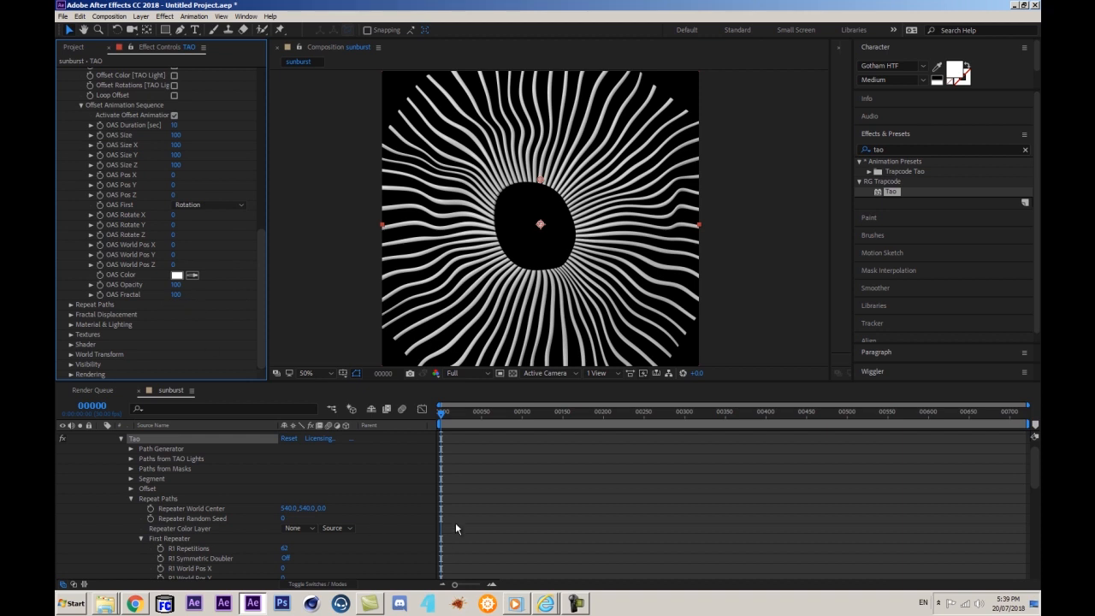
scroll(456, 554, "up", 1)
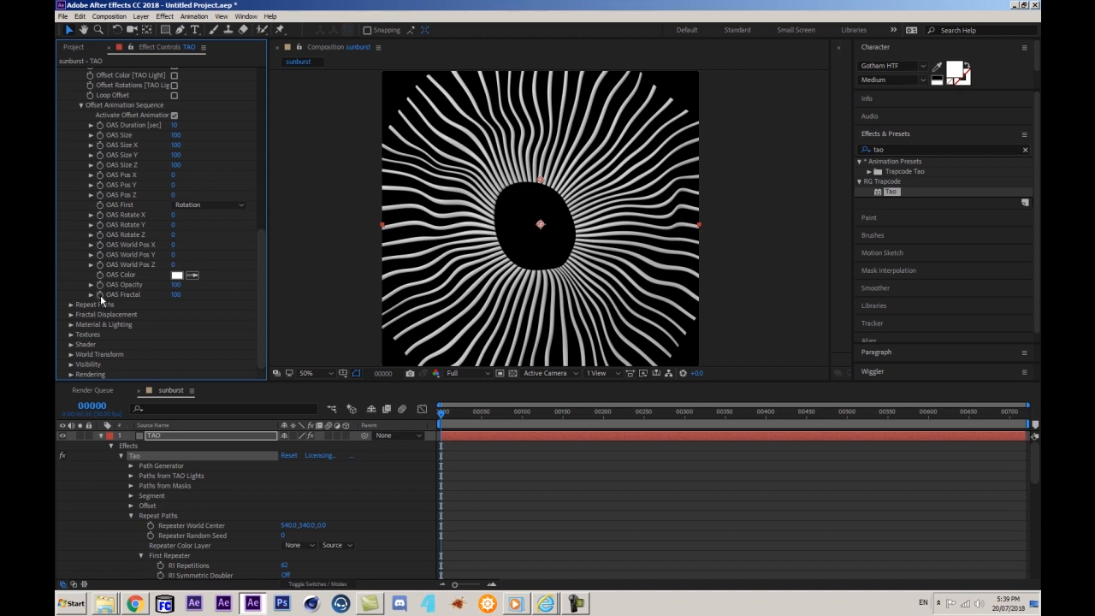
scroll(162, 274, "up", 3)
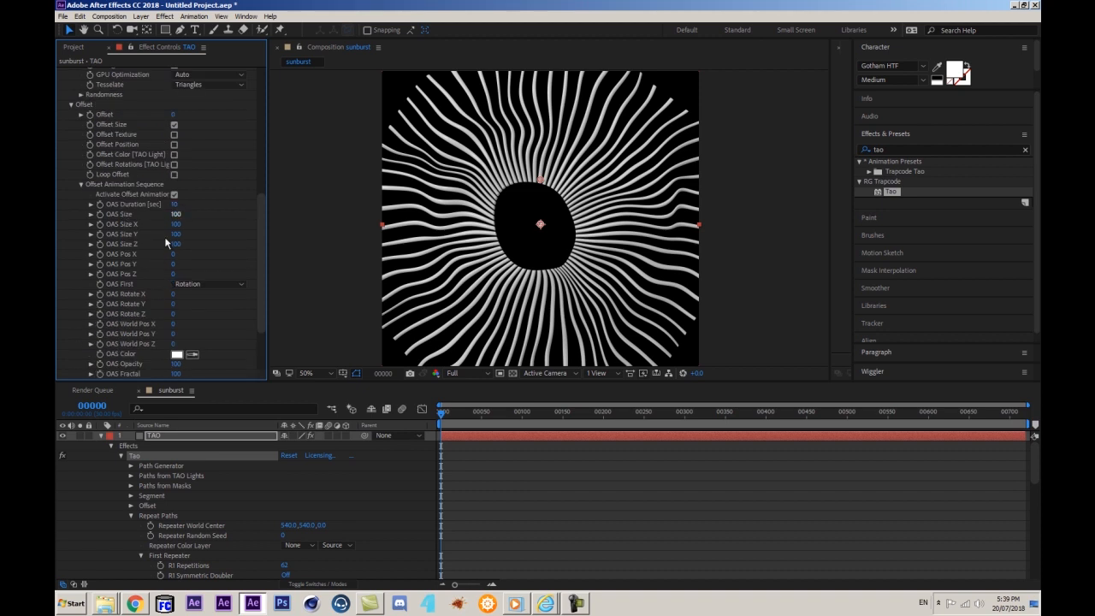
Step: Go to frame 300 and add a composition marker there with the comment "last frame"
left_click(87, 409)
type("300")
key("Return")
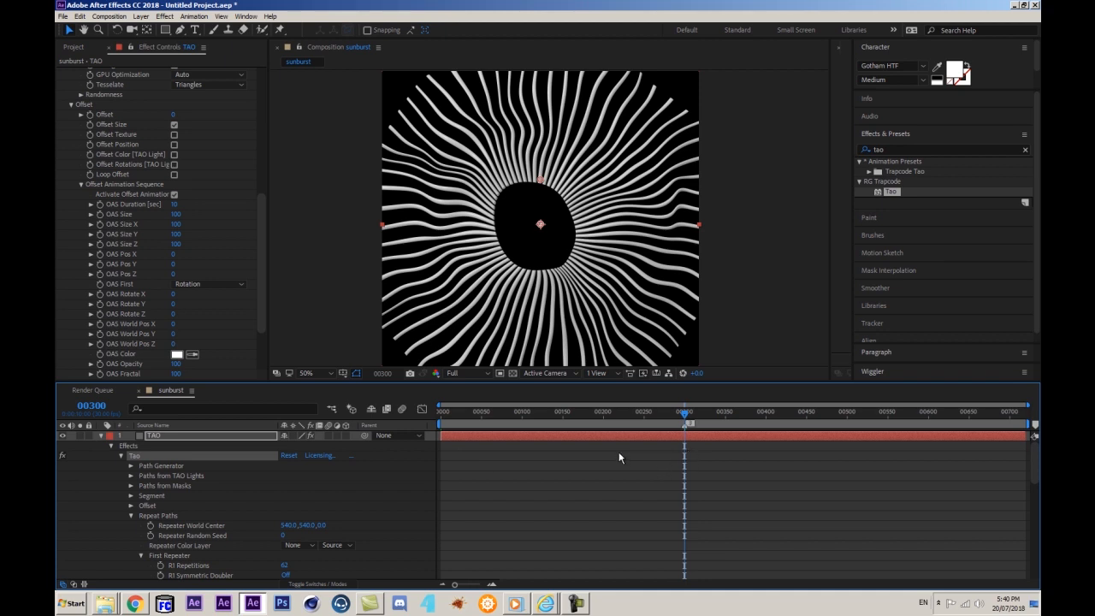
double_click(686, 424)
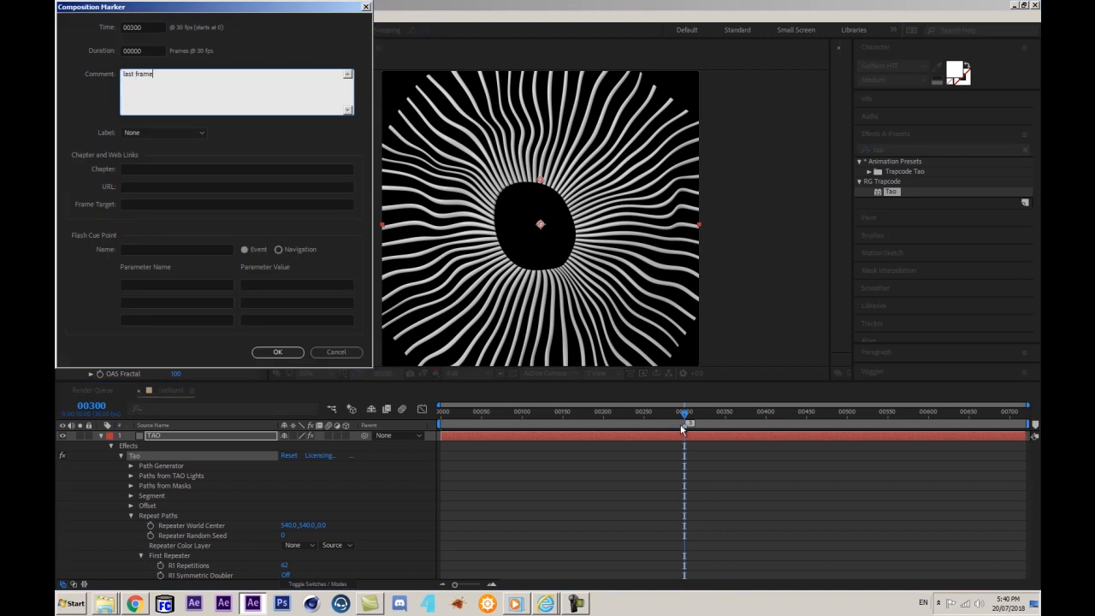
left_click(293, 351)
Step: Keyframe OAS Fractal at 100 on frames 0 and 300, showing only the animated property in the timeline
scroll(120, 256, "down", 2)
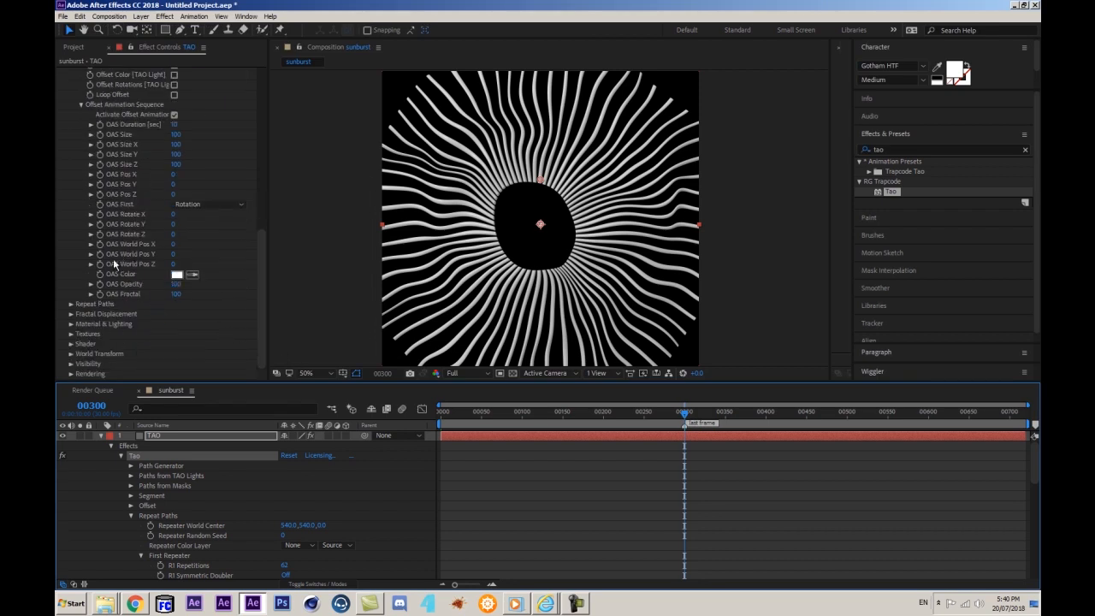
left_click(100, 293)
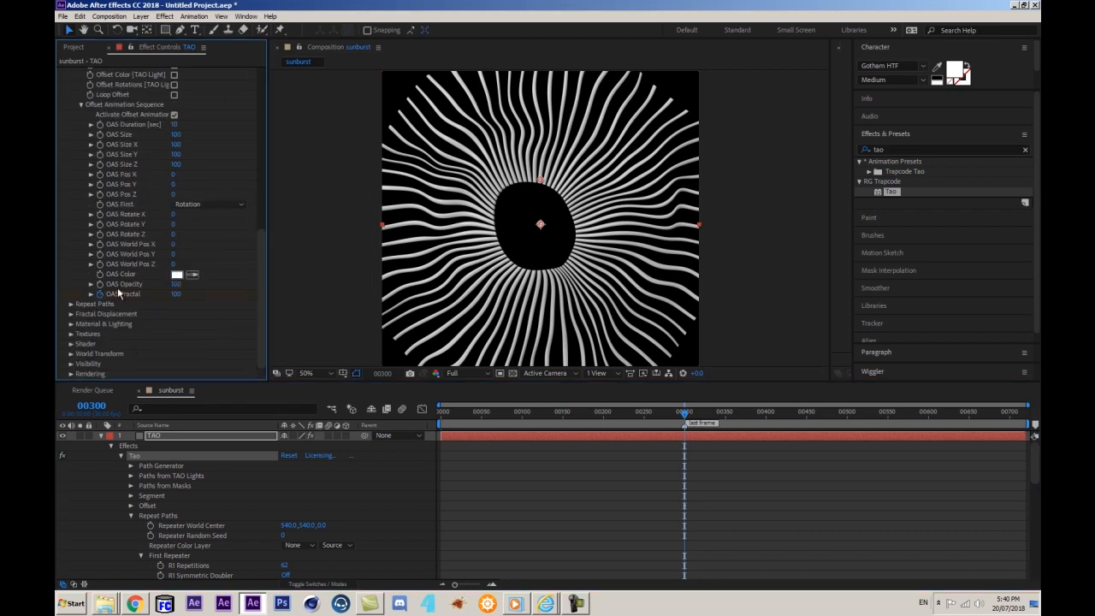
key("u")
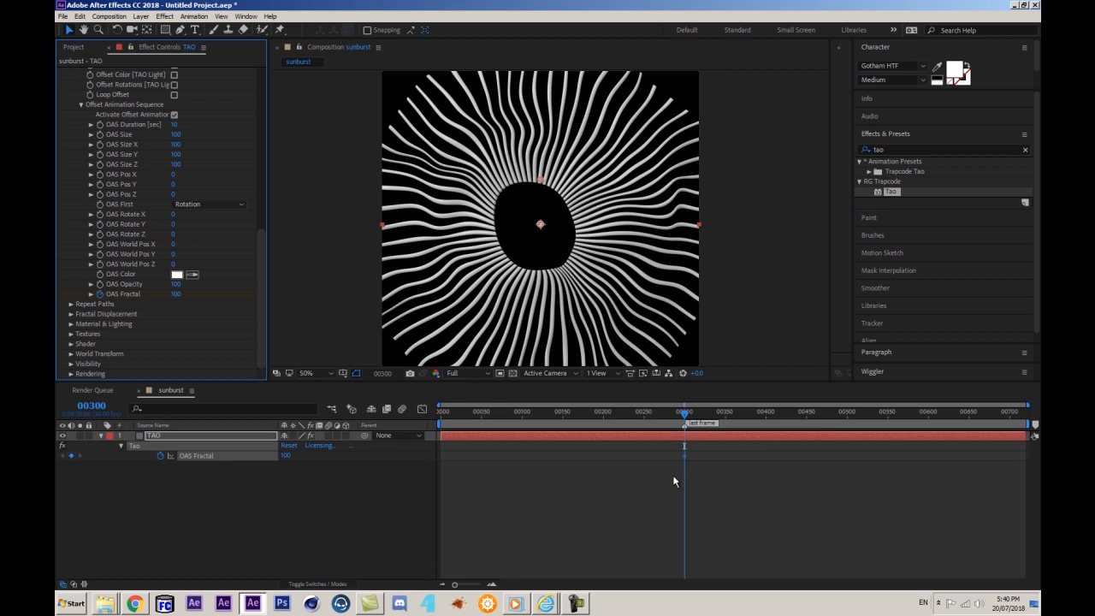
left_click_drag(685, 456, 468, 456)
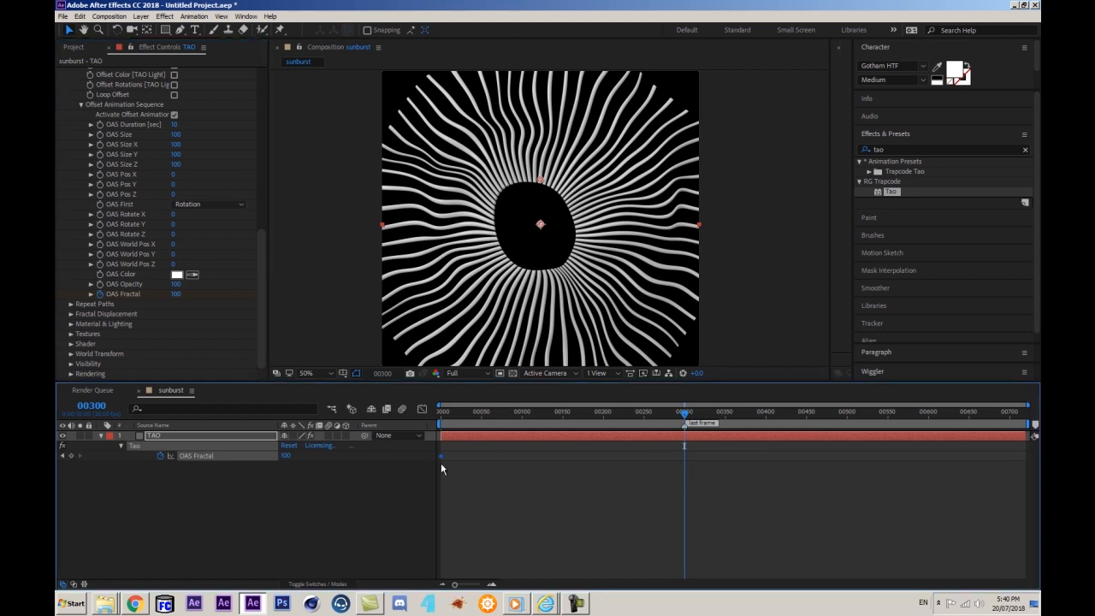
left_click(71, 456)
Step: Add an OAS Fractal keyframe at frame 150 and set the keyframe at frame 0 to 0
left_click(564, 421)
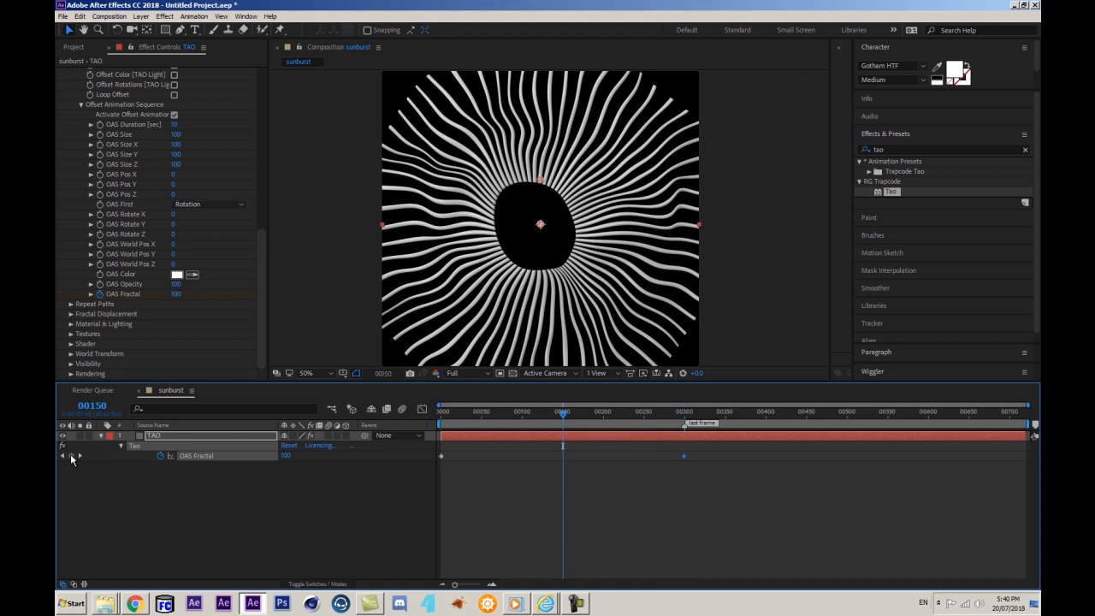
left_click(440, 421)
left_click(286, 456)
type("0")
key("Return")
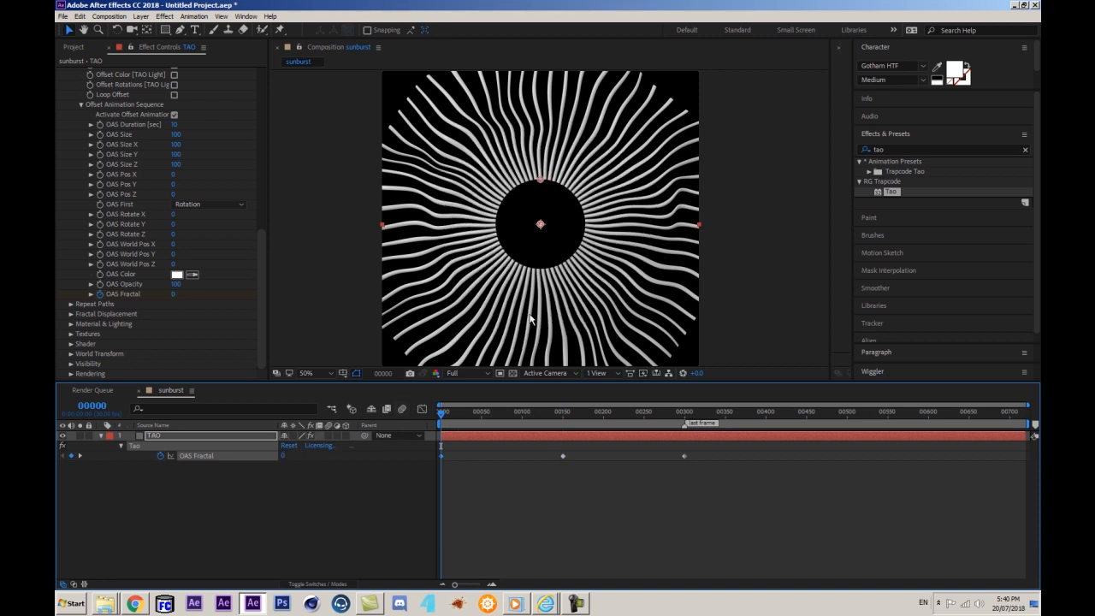
Step: Preview the displacement change and move the first OAS Fractal keyframe from frame 0 to frame 117
key("comma")
key("period")
left_click(444, 412)
left_click(438, 412)
left_click_drag(446, 412, 681, 459)
left_click_drag(441, 456, 533, 423)
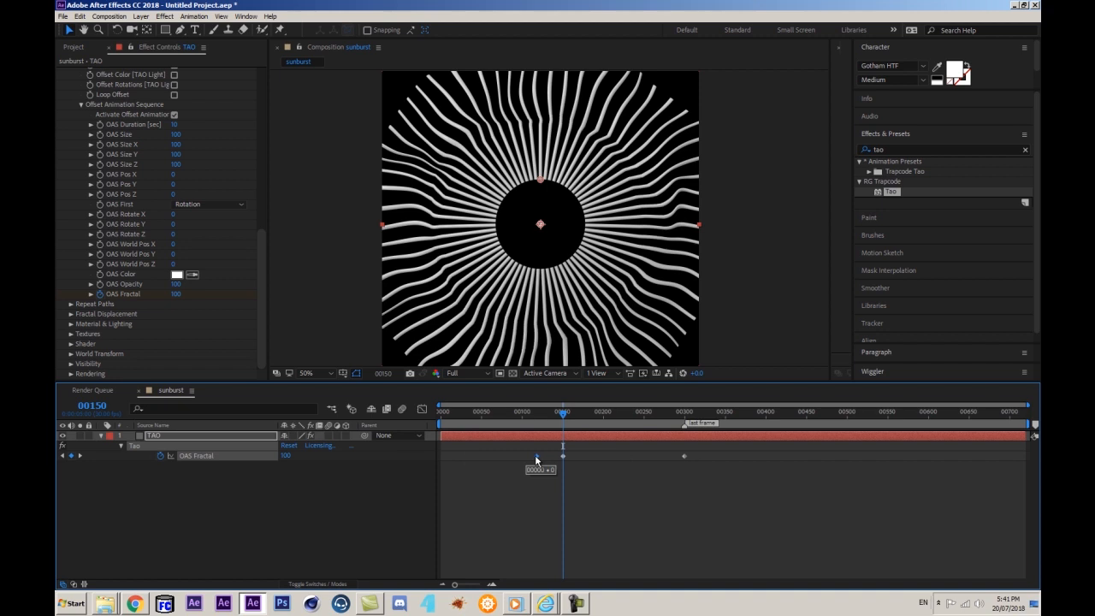
left_click(537, 415)
Step: Scrub through to frame 300, then copy an OAS Fractal keyframe of 100 to frame 221
left_click_drag(536, 414, 685, 414)
left_click(502, 277)
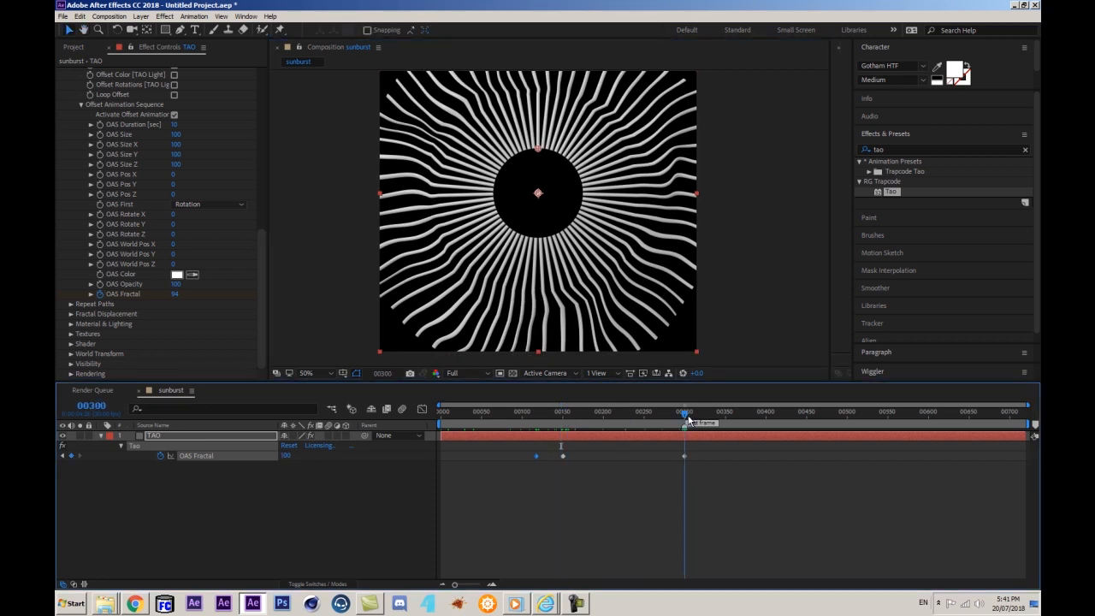
left_click(685, 455)
left_click(536, 456)
key("ctrl+c")
left_click_drag(610, 416, 620, 418)
key("ctrl+v")
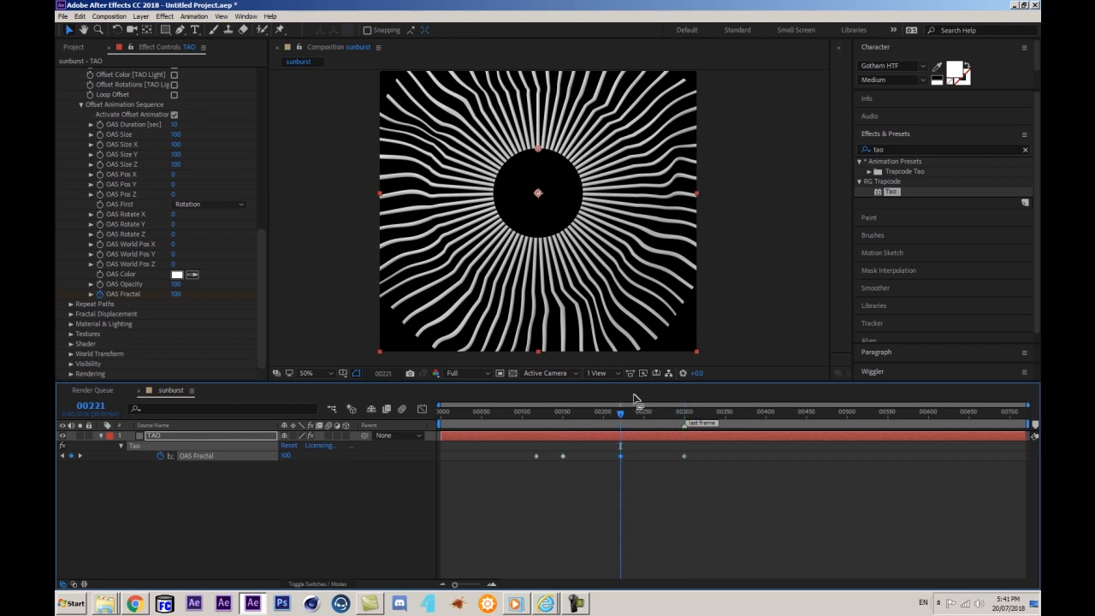
Step: Set the OAS Fractal keyframe at frame 300 to 9 and scrub back to check the animation
left_click(684, 416)
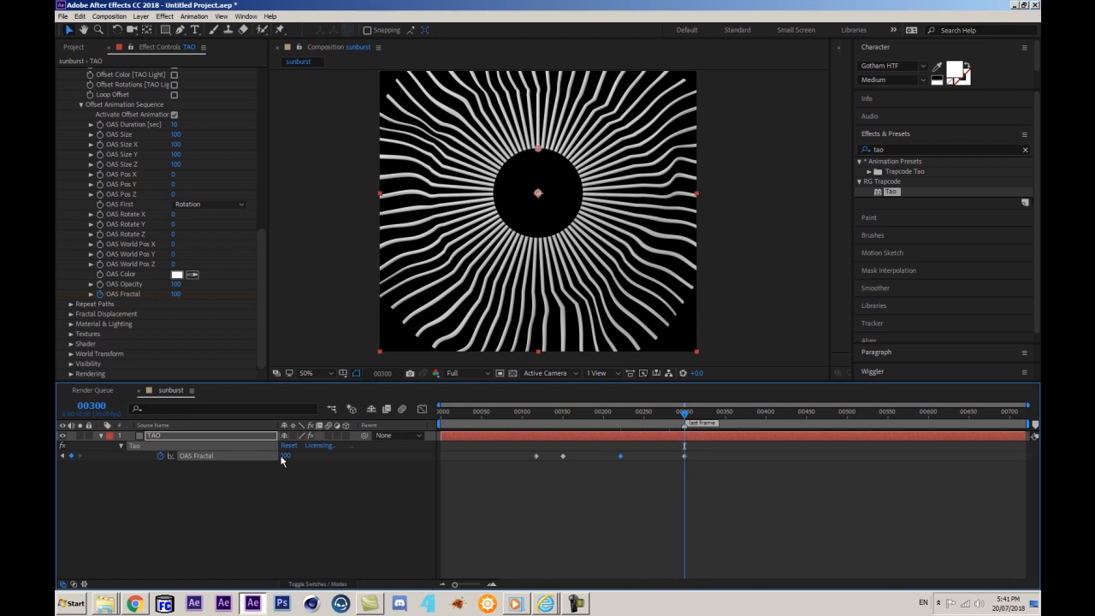
key("Return")
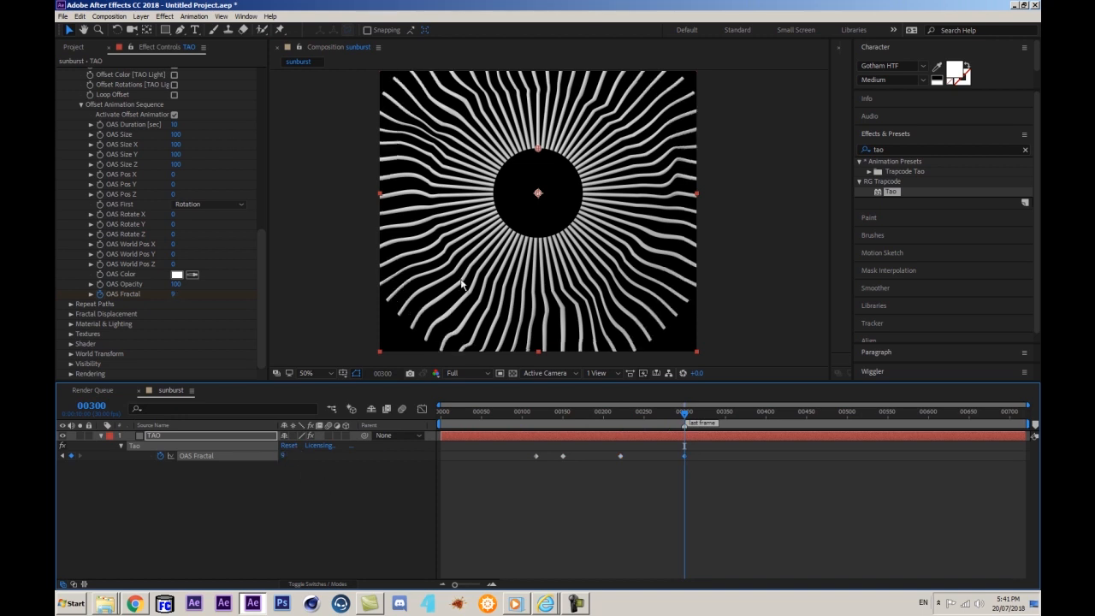
key("comma")
left_click_drag(676, 417, 547, 434)
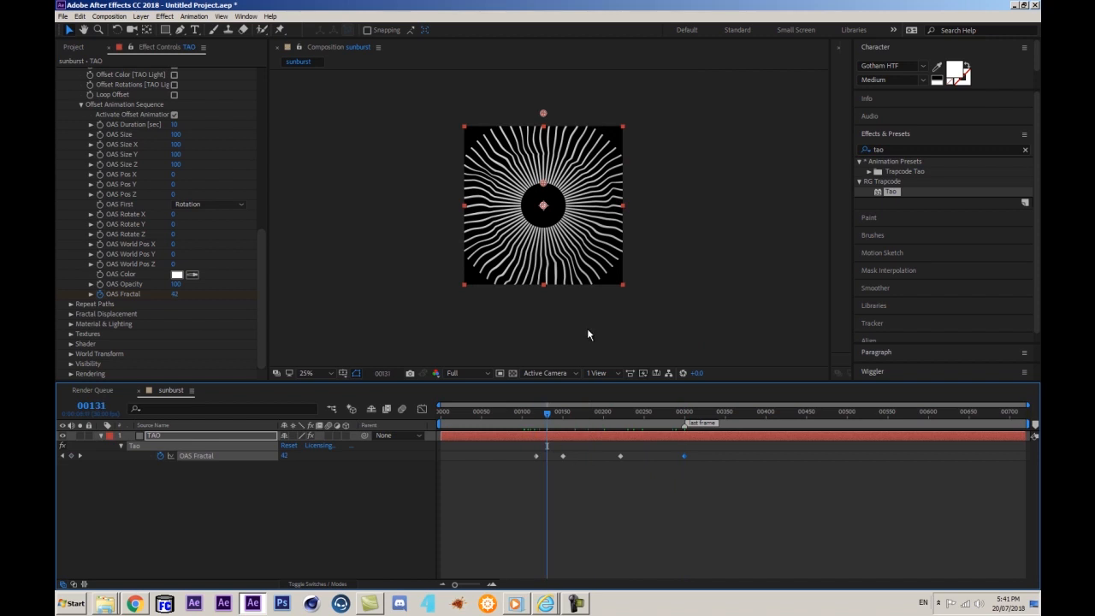
key("period")
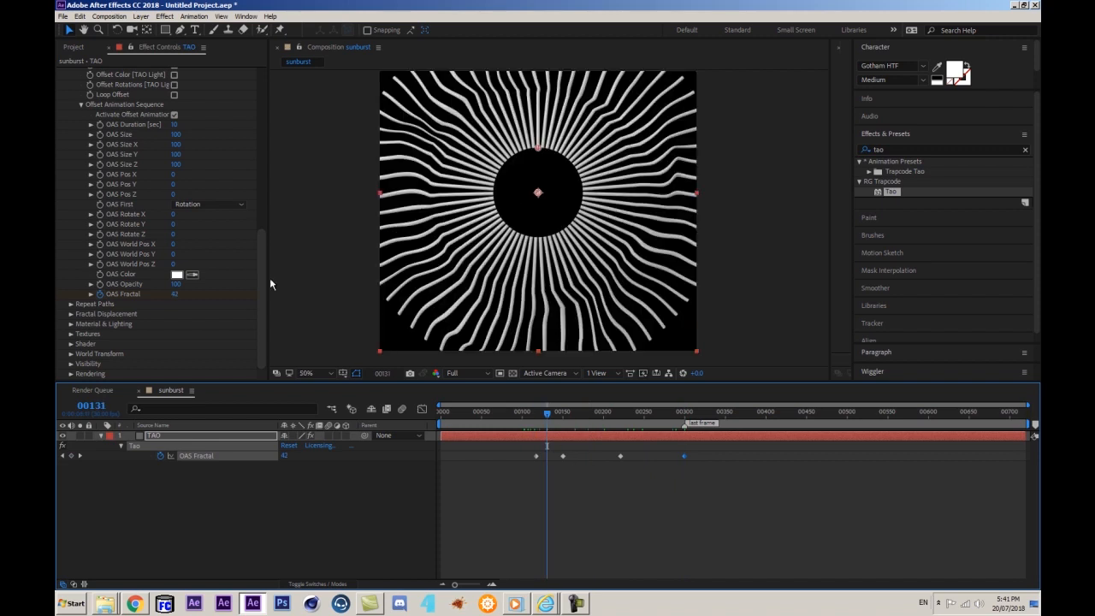
Step: Expand Fractal Displacement and raise its Amplitude to 86 for stronger waves
left_click(71, 314)
scroll(111, 308, "down", 2)
left_click_drag(179, 264, 202, 265)
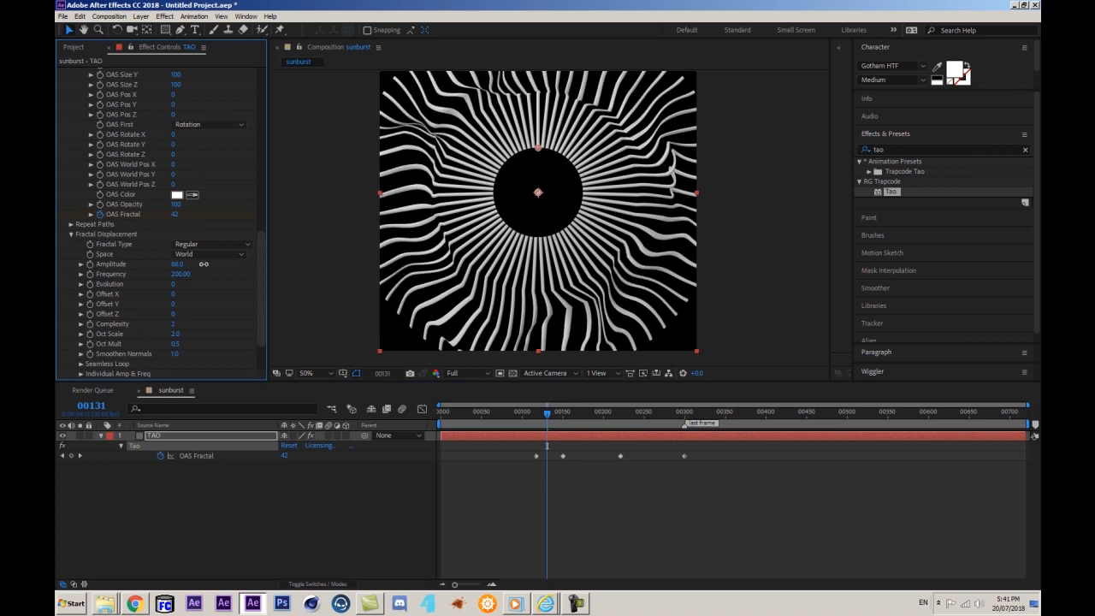
Step: Move the first two OAS Fractal keyframes to about frames 57 and 90 and apply Easy Ease to them
left_click_drag(568, 450, 486, 479)
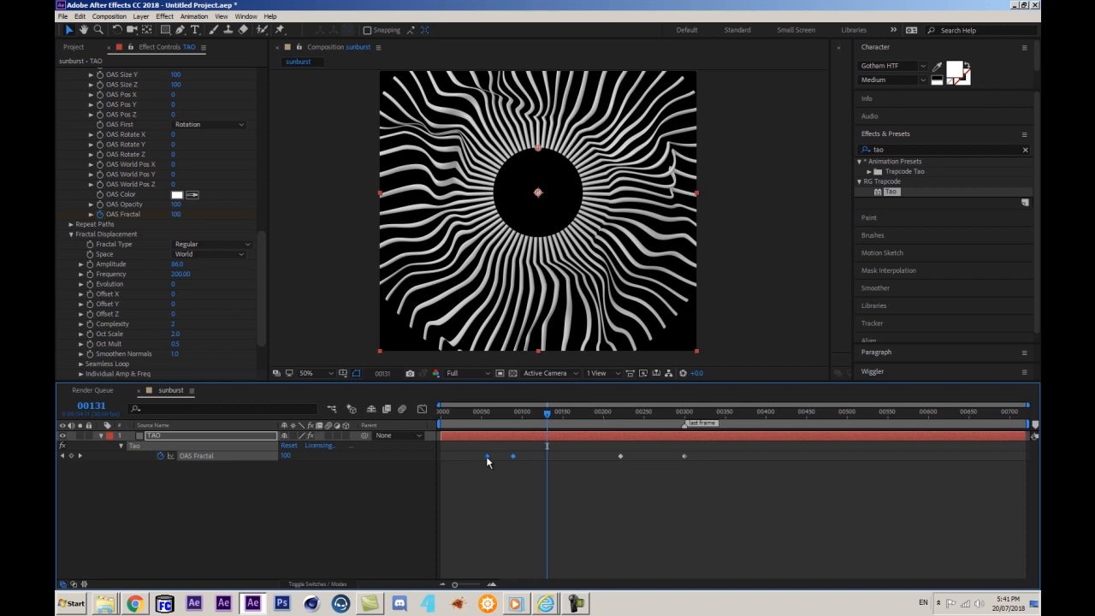
right_click(486, 456)
mouse_move(567, 574)
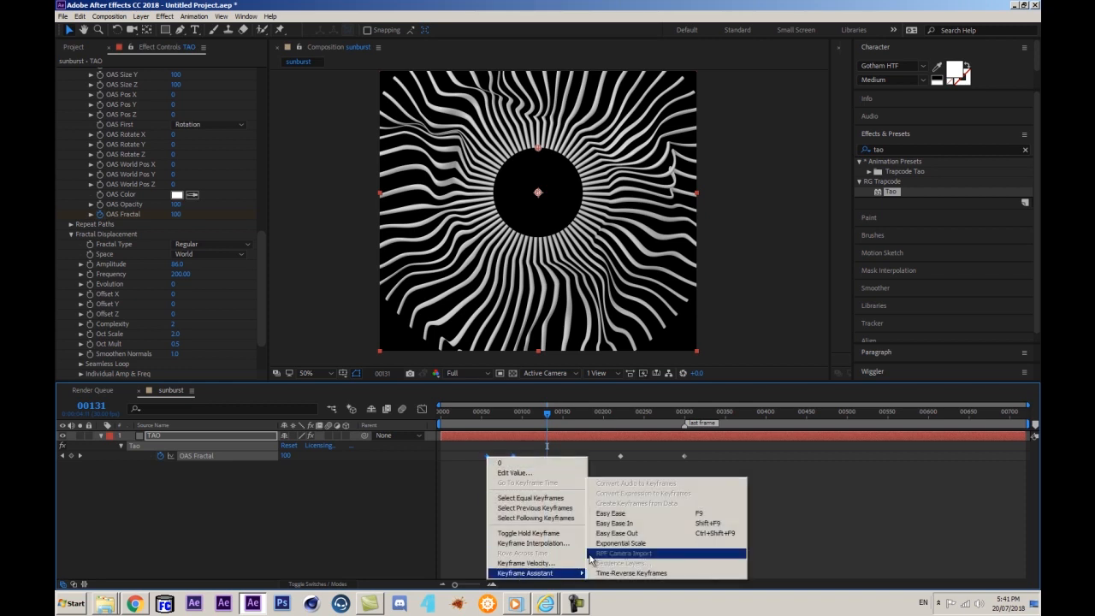
left_click(627, 514)
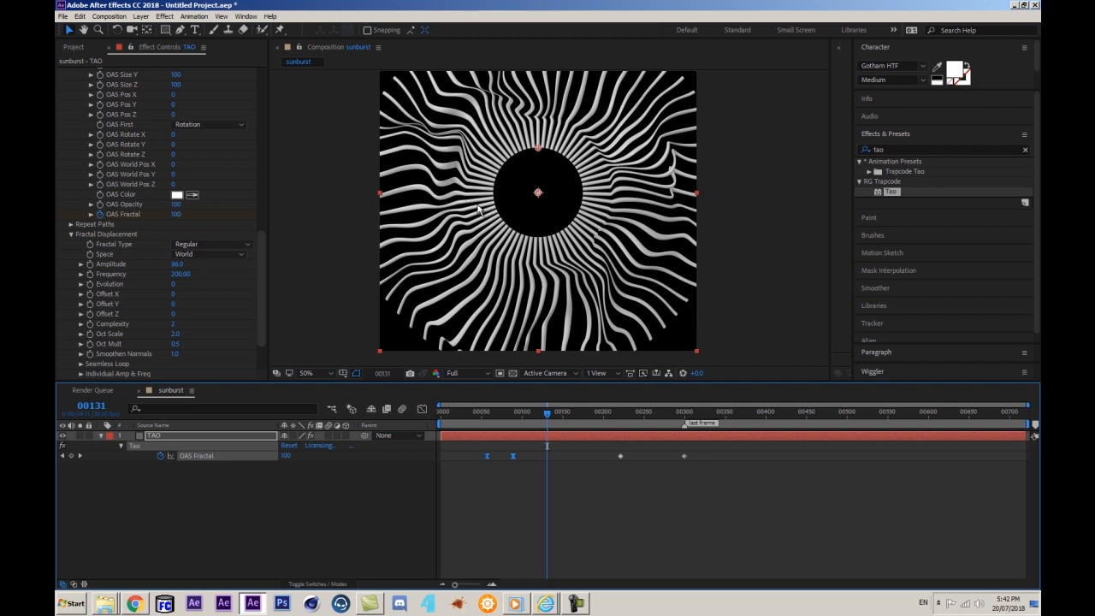
Step: Move the last OAS Fractal keyframe to about frame 265, apply Easy Ease to the last two keyframes and scrub through the result
left_click_drag(683, 455, 656, 457)
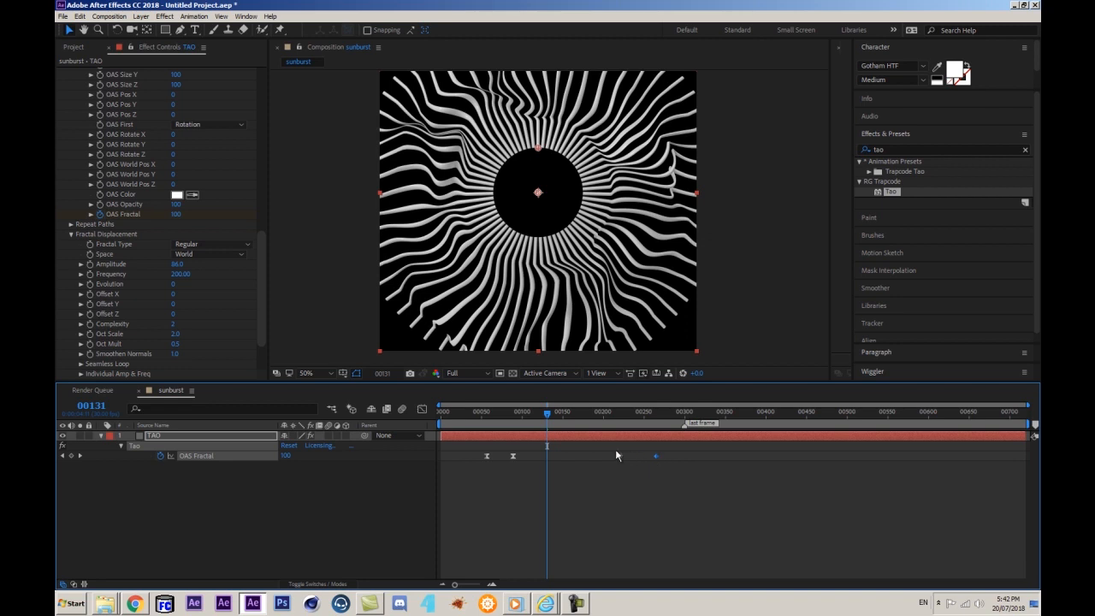
left_click(647, 453)
left_click_drag(594, 445, 672, 471)
right_click(657, 458)
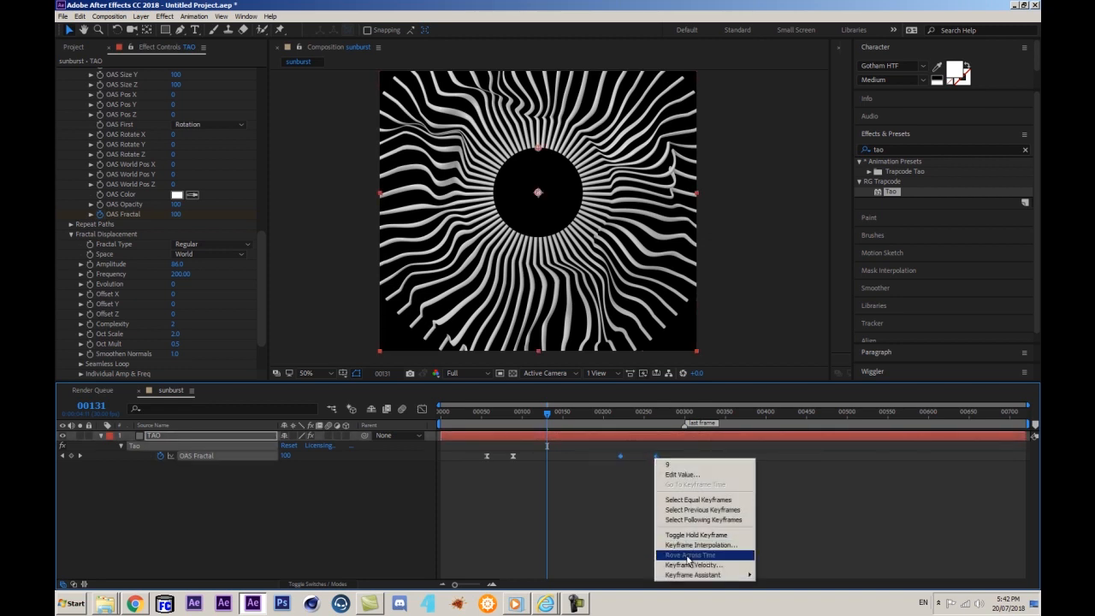
left_click(684, 566)
left_click(400, 129)
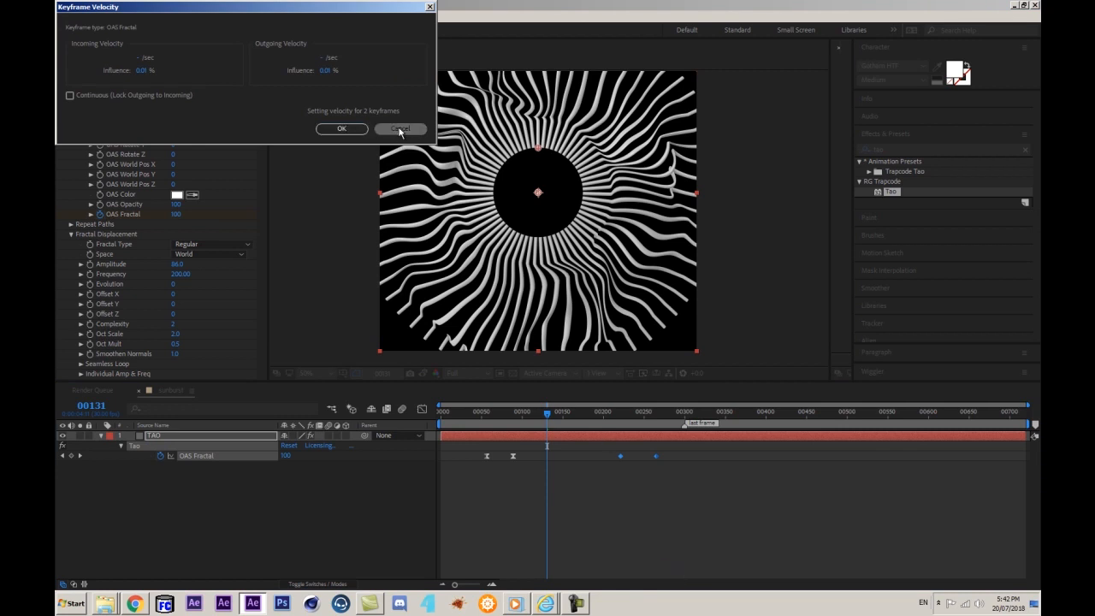
right_click(618, 458)
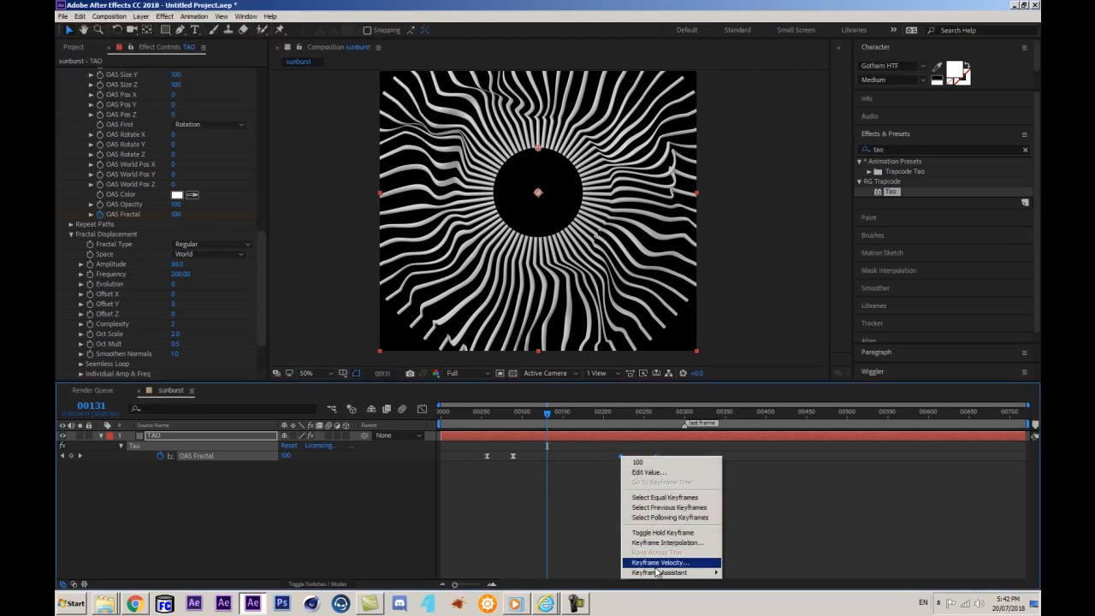
mouse_move(676, 571)
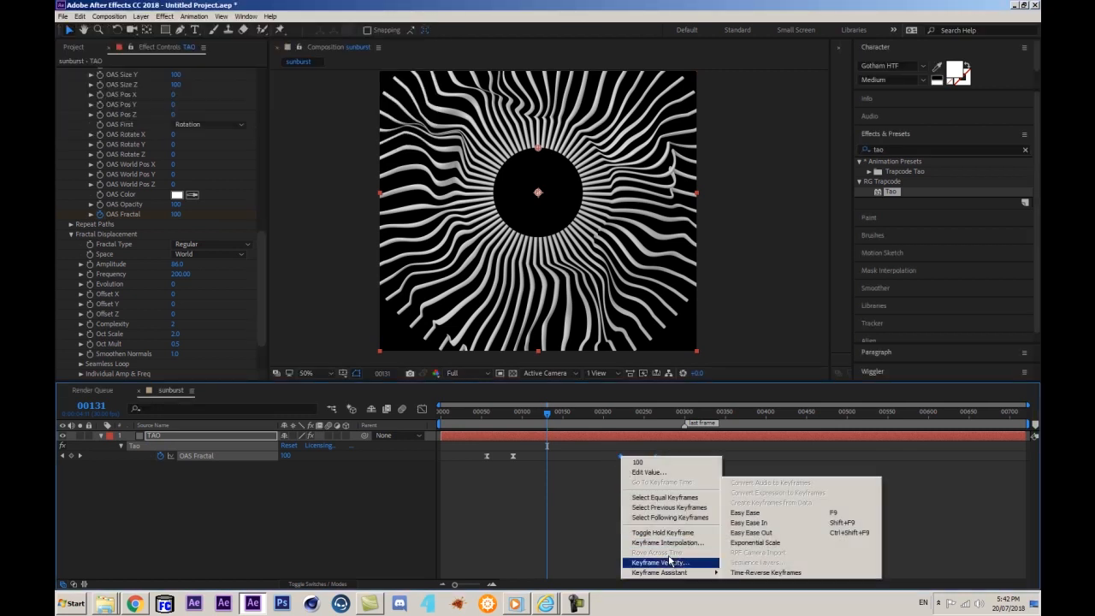
left_click(745, 514)
left_click_drag(561, 425, 640, 405)
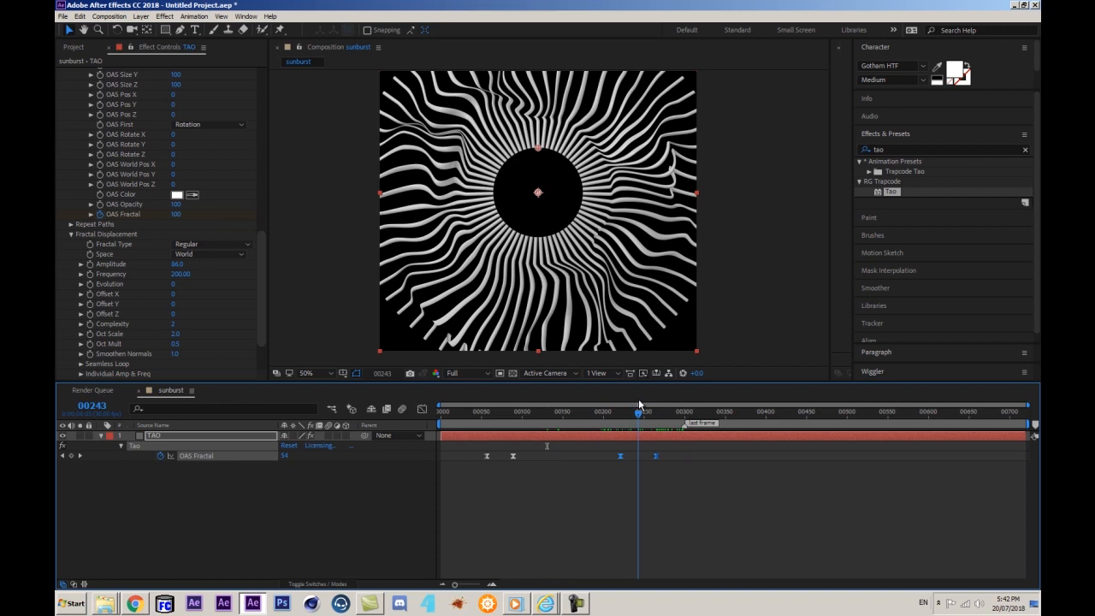
Step: Go to frame 56 and set Fractal Displacement's Frequency to 187 and Oct Scale to 1.5
left_click(652, 469)
left_click(686, 408)
left_click_drag(685, 409, 488, 410)
key("comma")
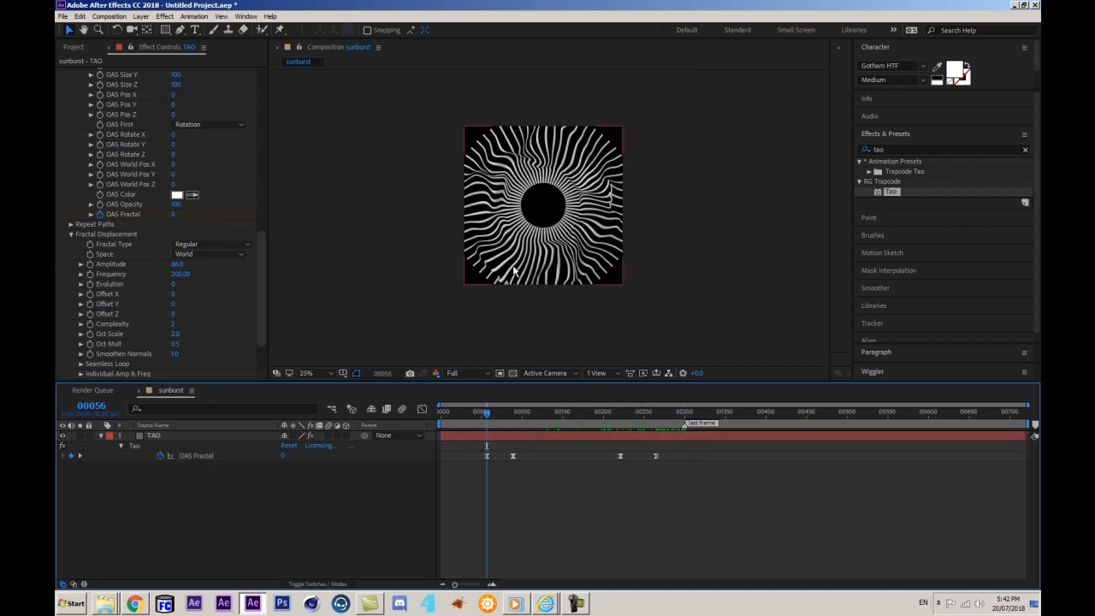
scroll(79, 303, "down", 3)
left_click_drag(180, 214, 171, 217)
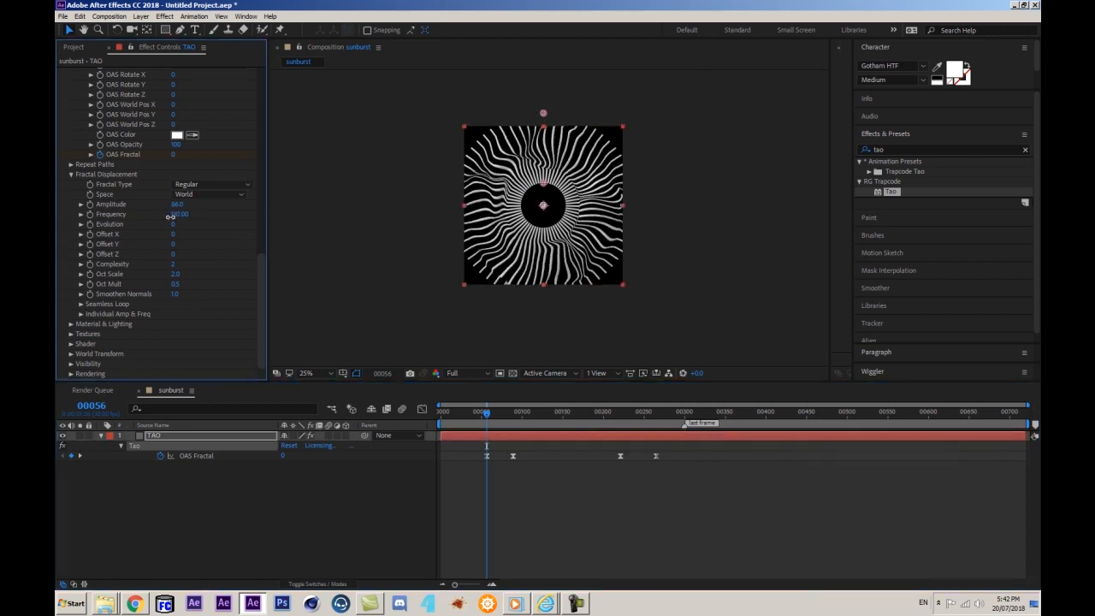
left_click(176, 274)
type("1.5")
key("Return")
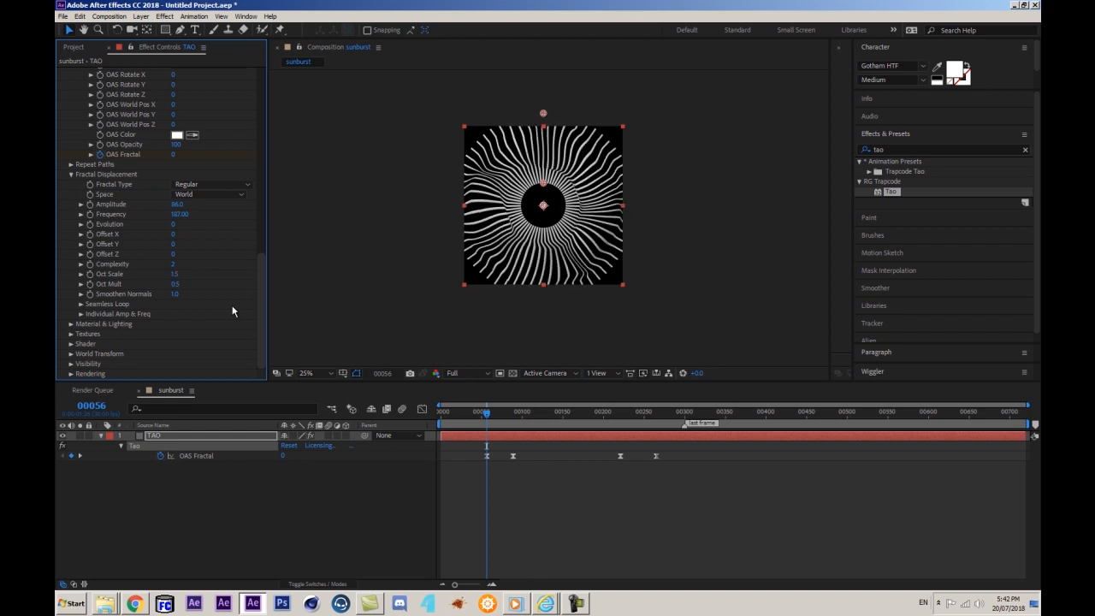
Step: Try other Oct Scale values, including 1.4, and undo each change
scroll(418, 252, "up", 2)
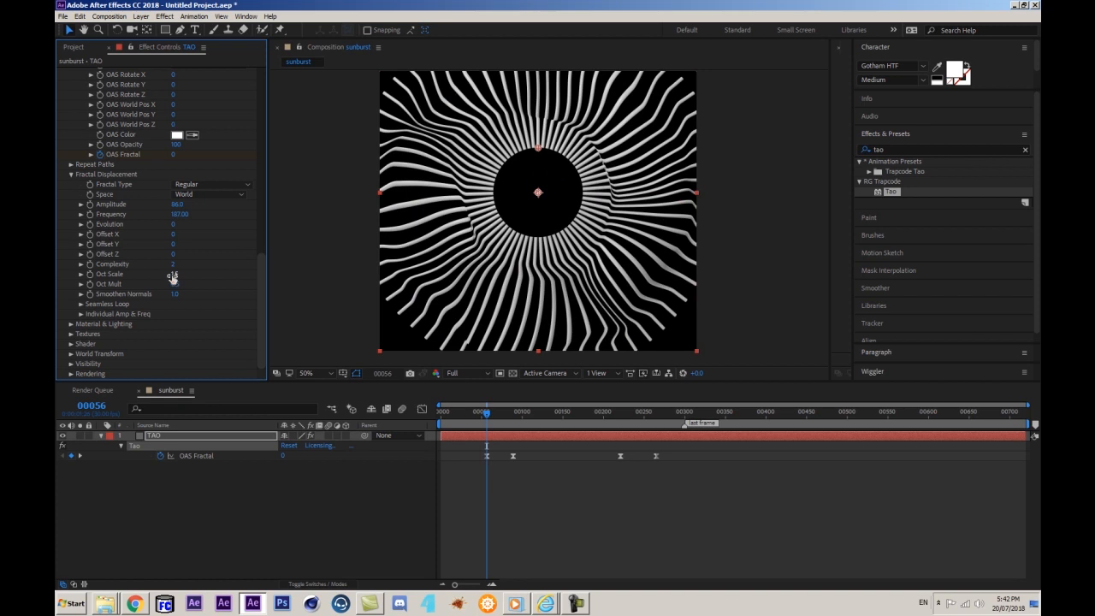
left_click_drag(175, 275, 202, 277)
scroll(592, 231, "down", 2)
scroll(583, 250, "up", 2)
key("ctrl+z")
left_click(177, 273)
type("1.4")
key("Return")
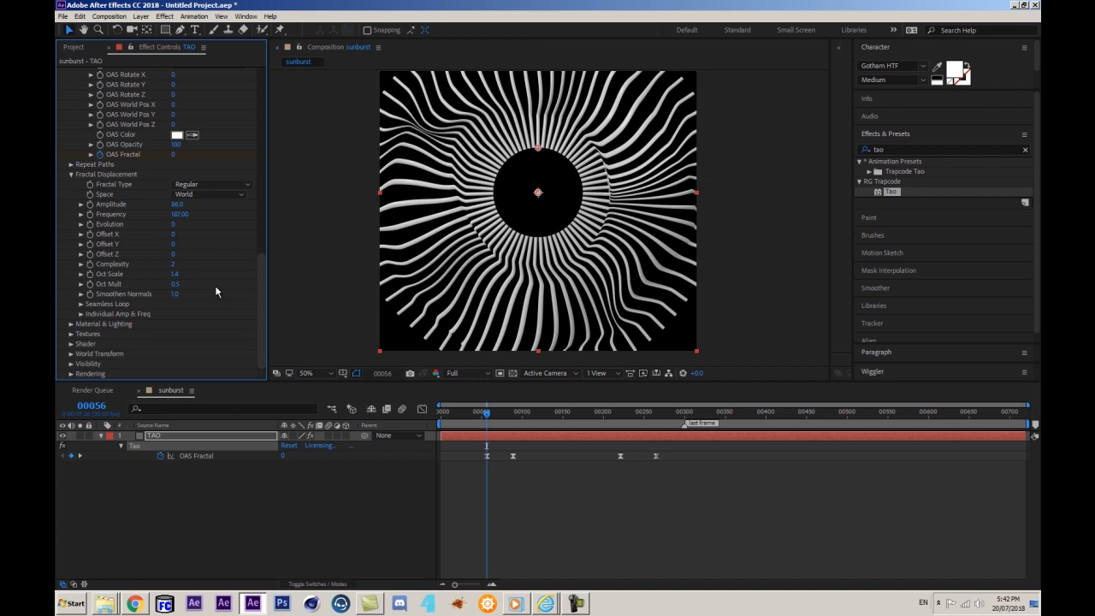
key("ctrl+z")
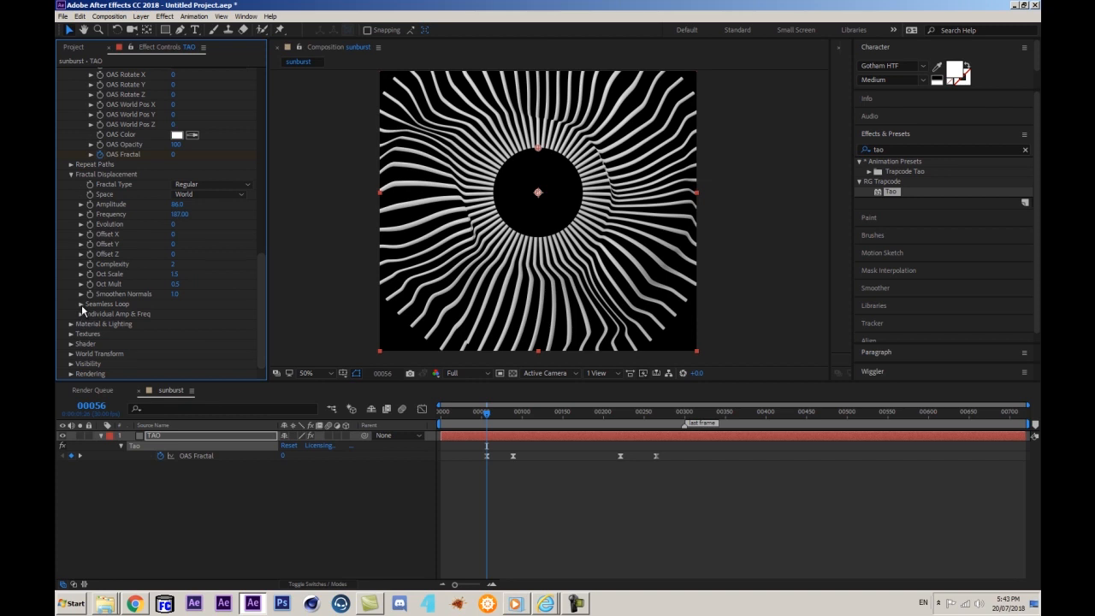
Step: Keyframe the fractal Offset X at frame 0, set it to 850 at frame 90, and reveal the keyframes
left_click_drag(455, 416, 419, 416)
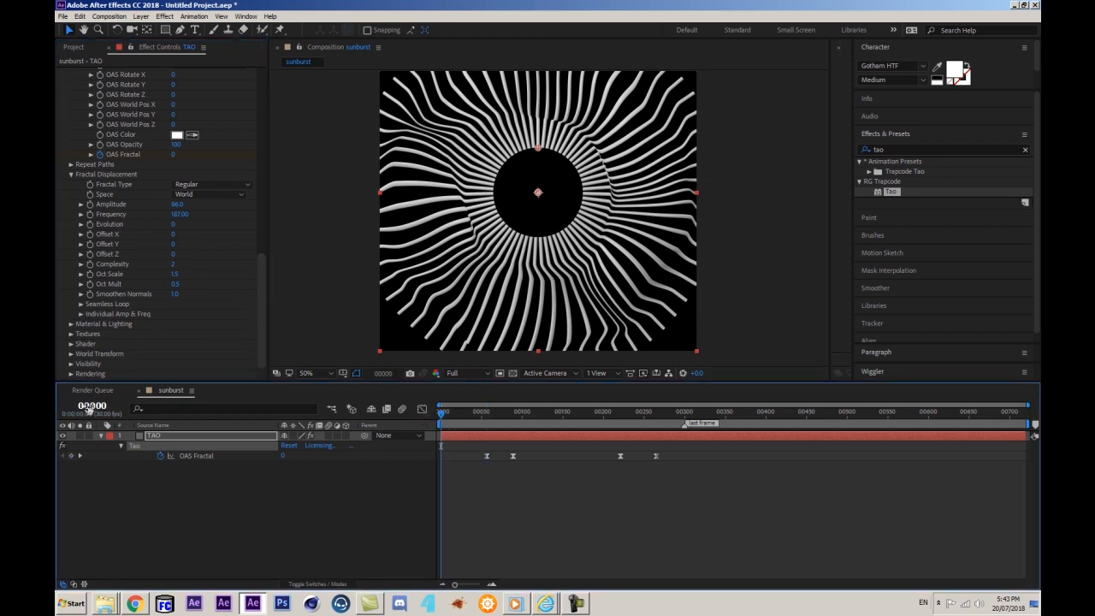
left_click(90, 236)
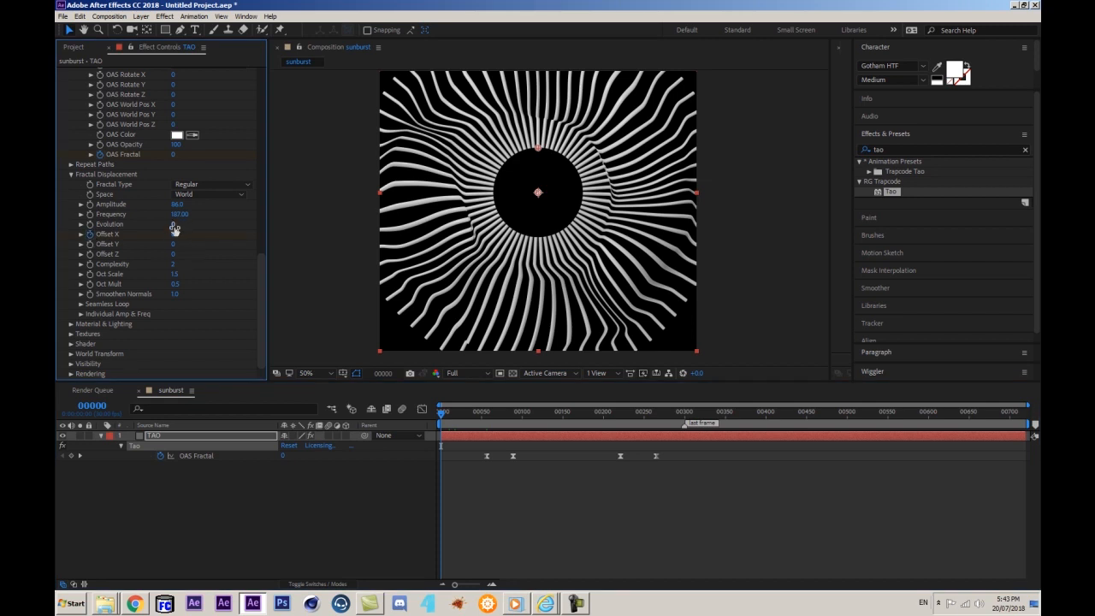
left_click(91, 406)
type("90")
key("Return")
left_click_drag(178, 236, 631, 198)
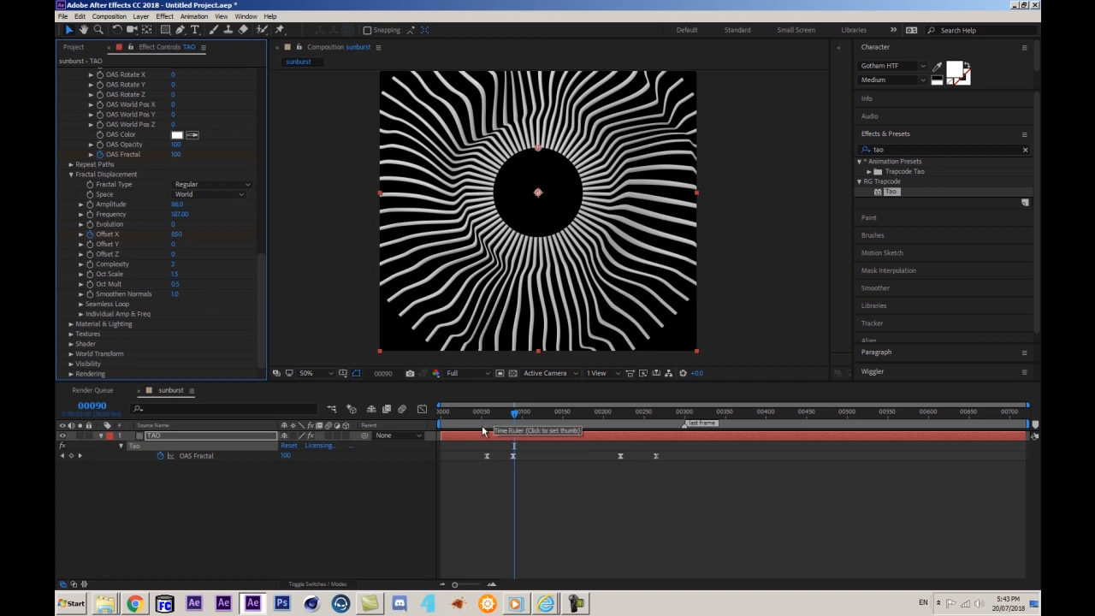
key("u")
key("u")
Step: End the work area at frame 89, preview it, and compare the first frame with frame 90
left_click_drag(480, 418, 521, 422)
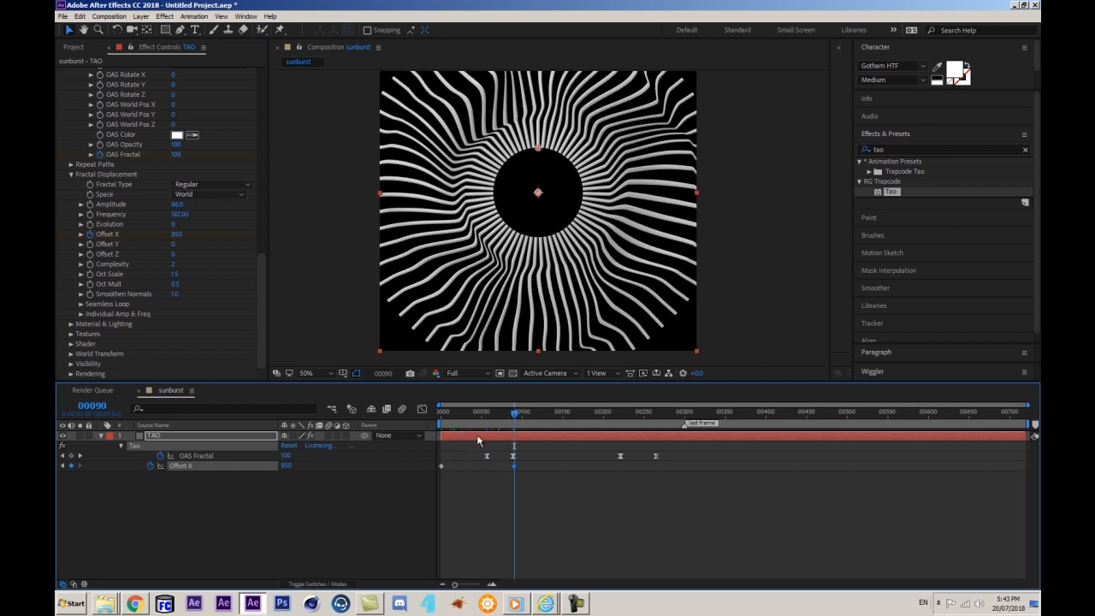
key("Page_Up")
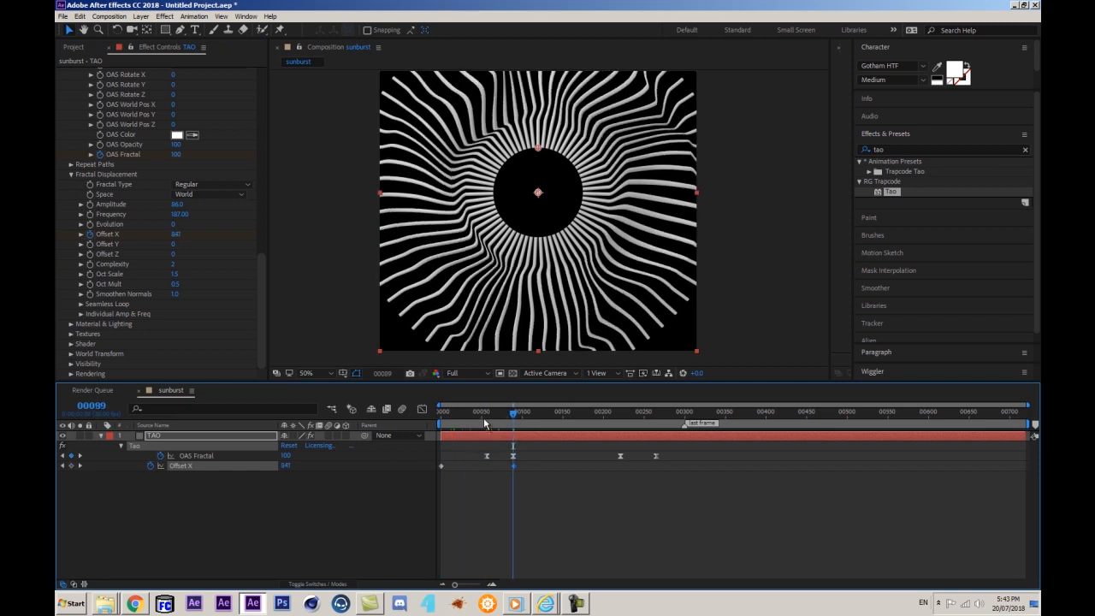
key("n")
left_click_drag(514, 418, 458, 420)
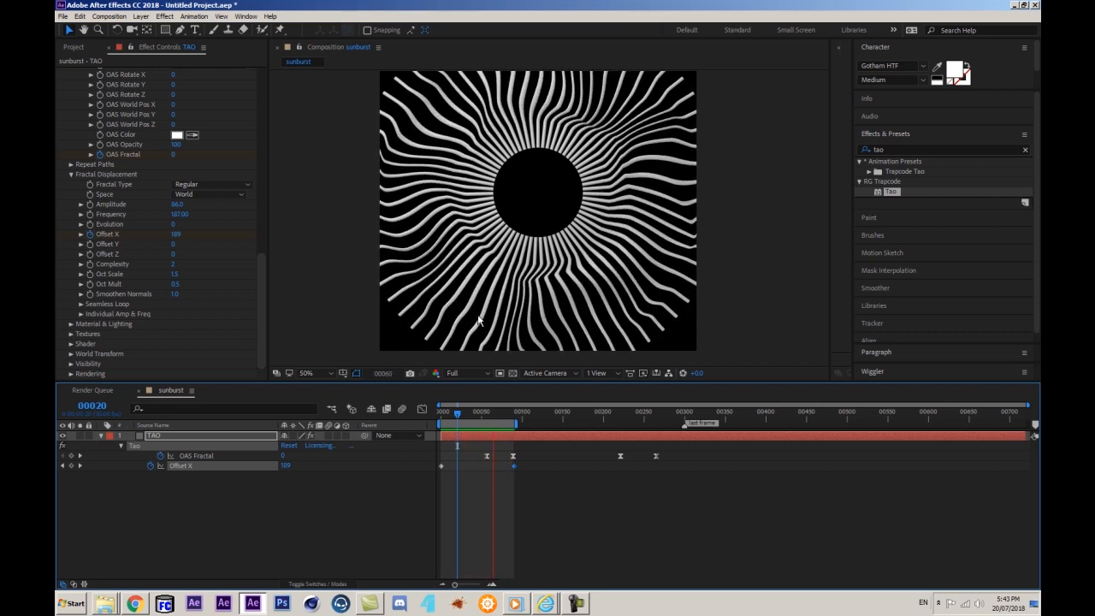
left_click_drag(456, 414, 515, 417)
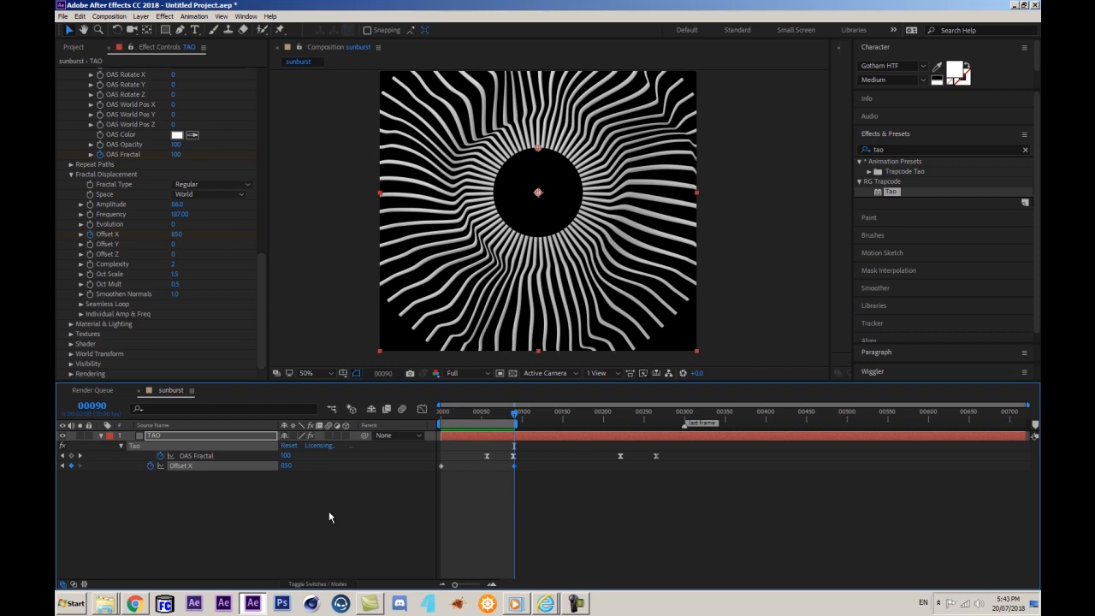
key("Home")
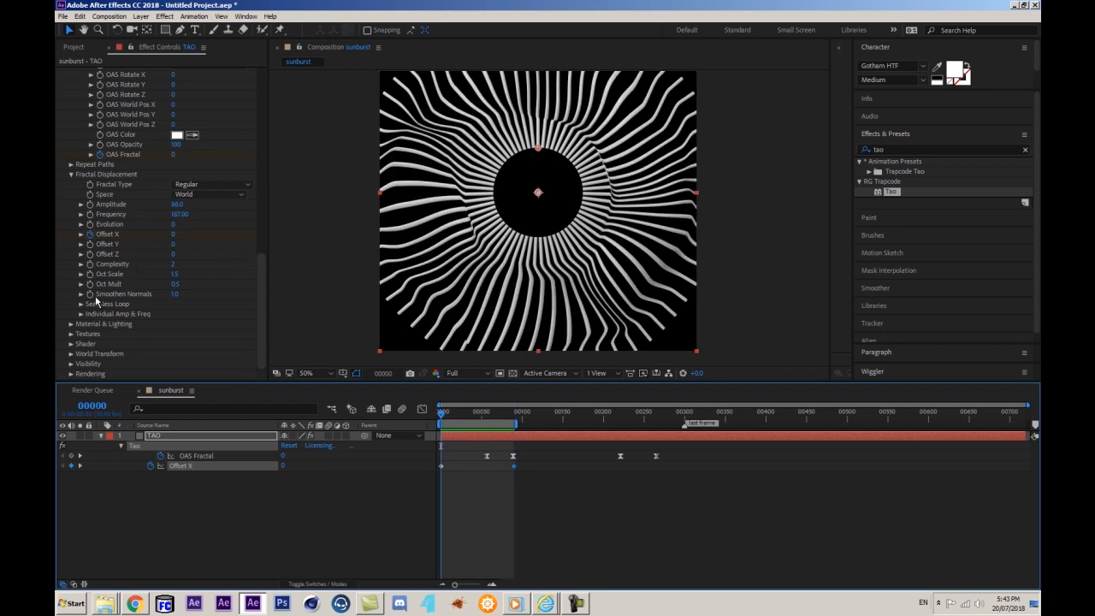
left_click_drag(501, 412, 516, 417)
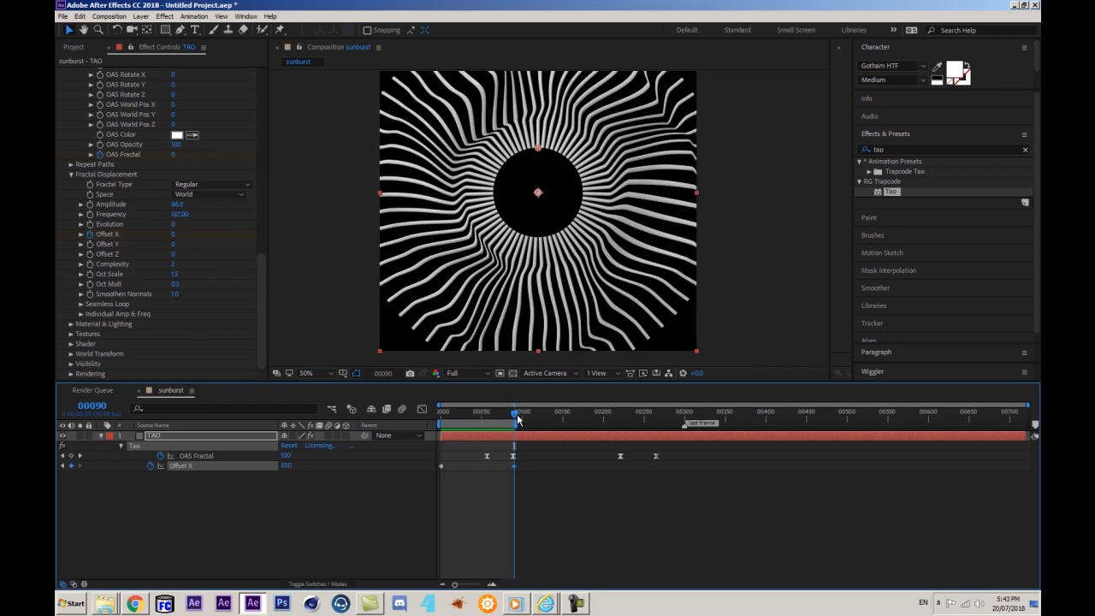
Step: Expand Seamless Loop, set frame 90 as the loop's end frame, and preview the looping animation
left_click(80, 304)
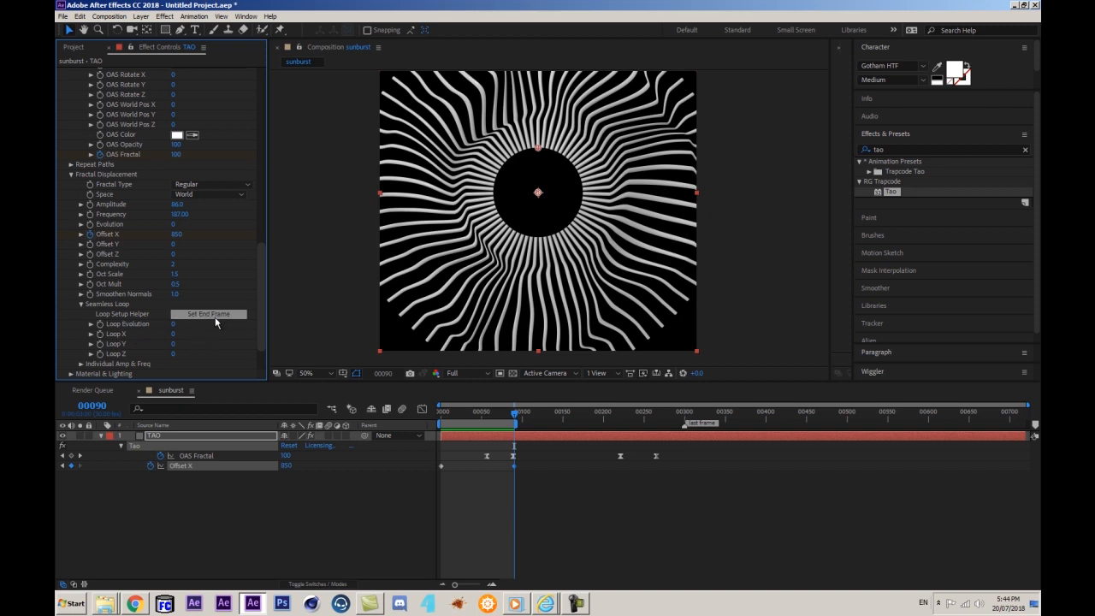
left_click(516, 418)
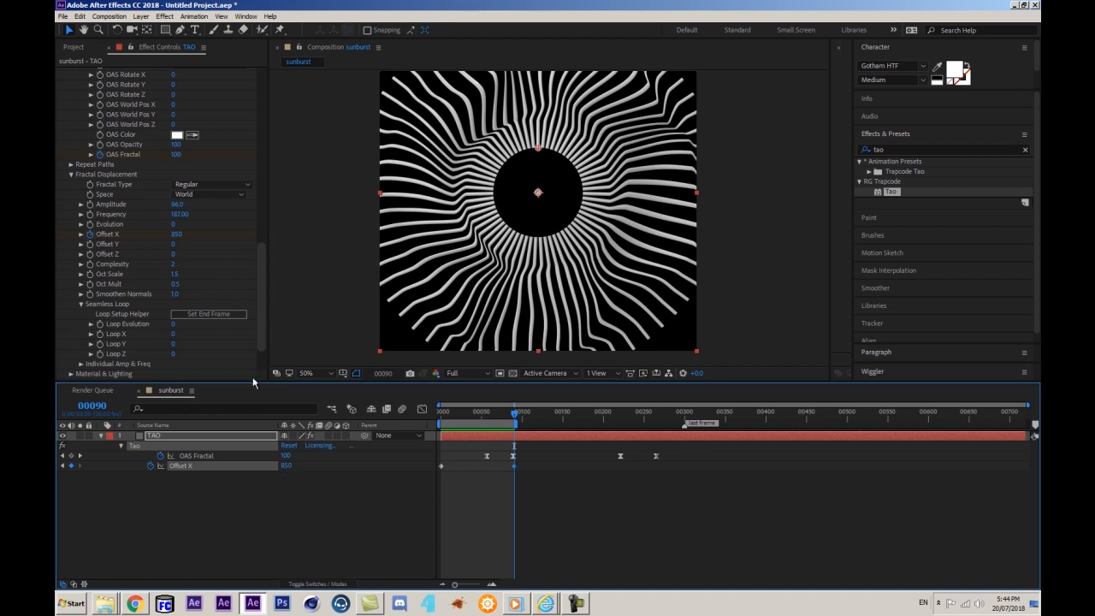
left_click(204, 314)
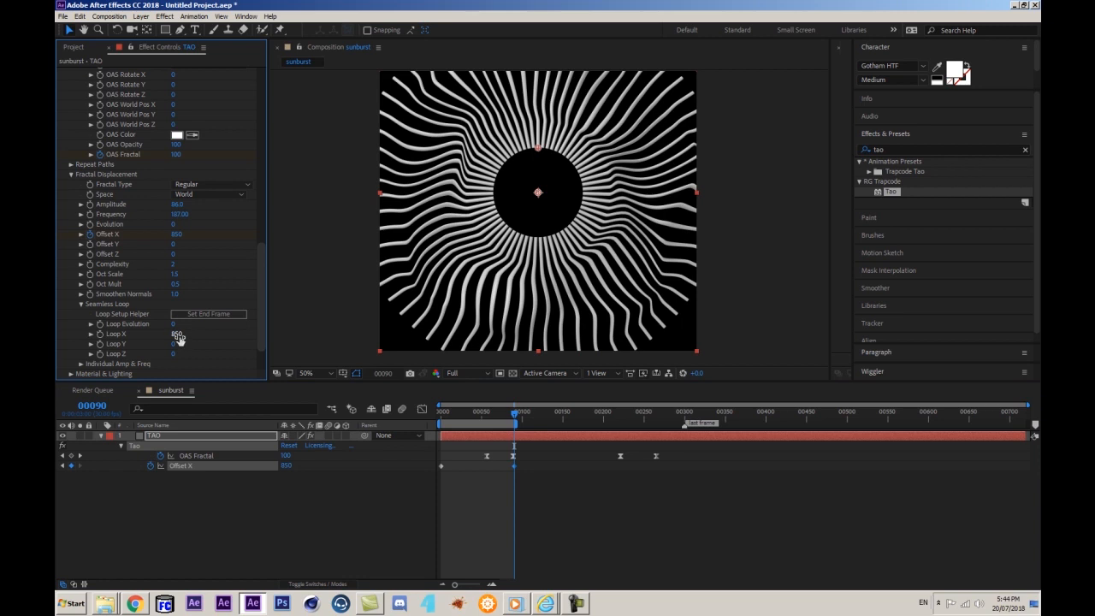
left_click_drag(514, 418, 421, 425)
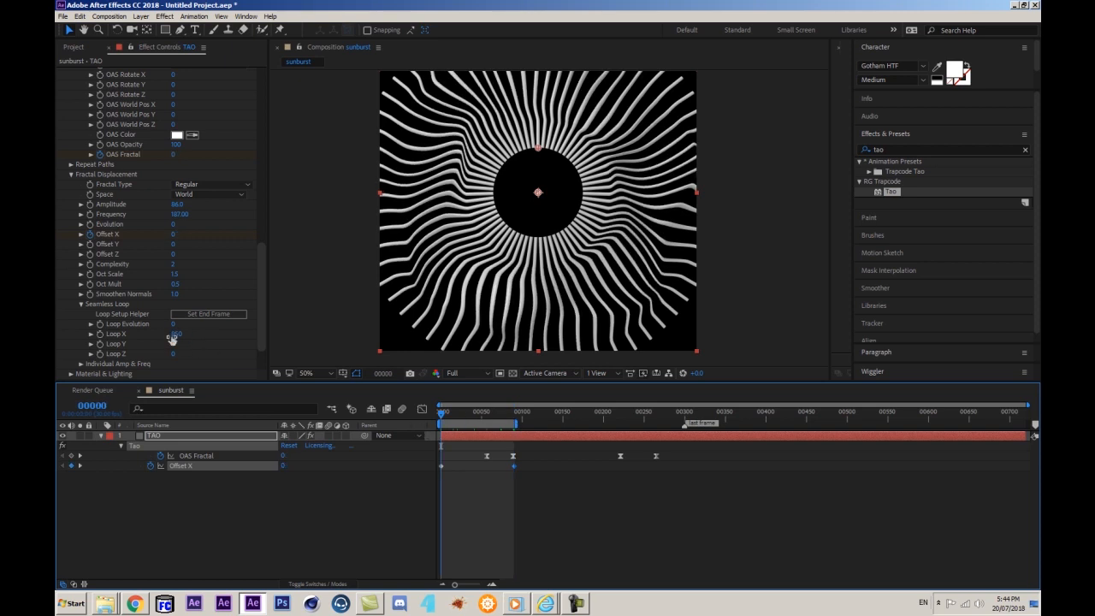
left_click(514, 419)
key("Home")
key("space")
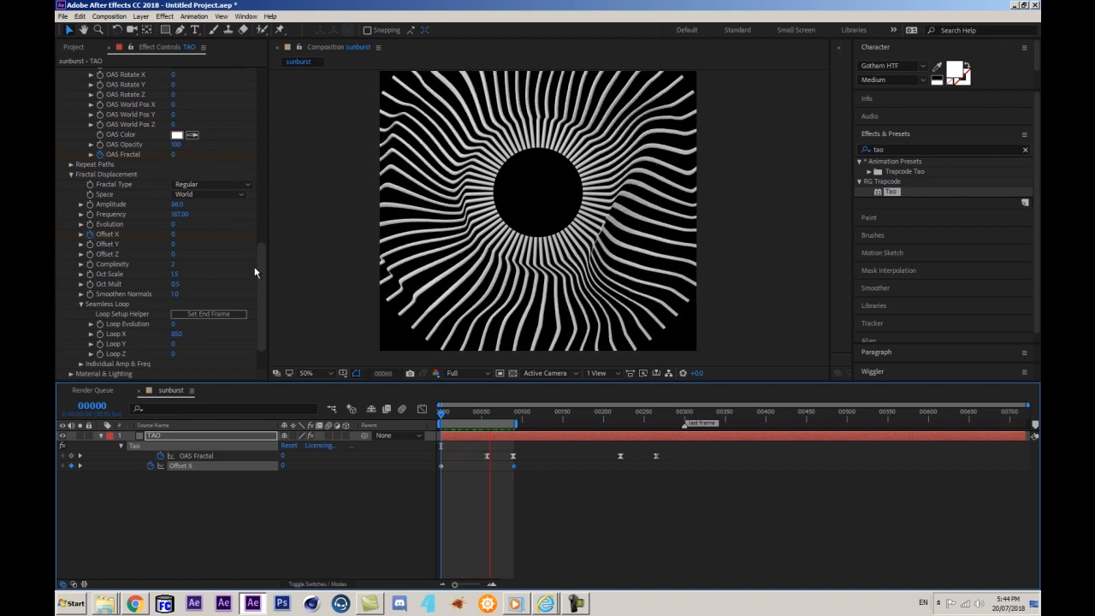
key("space")
Step: Lower Offset X at frame 90 to 200 and set that frame as the loop's end frame again
scroll(206, 240, "up", 5)
scroll(198, 247, "down", 5)
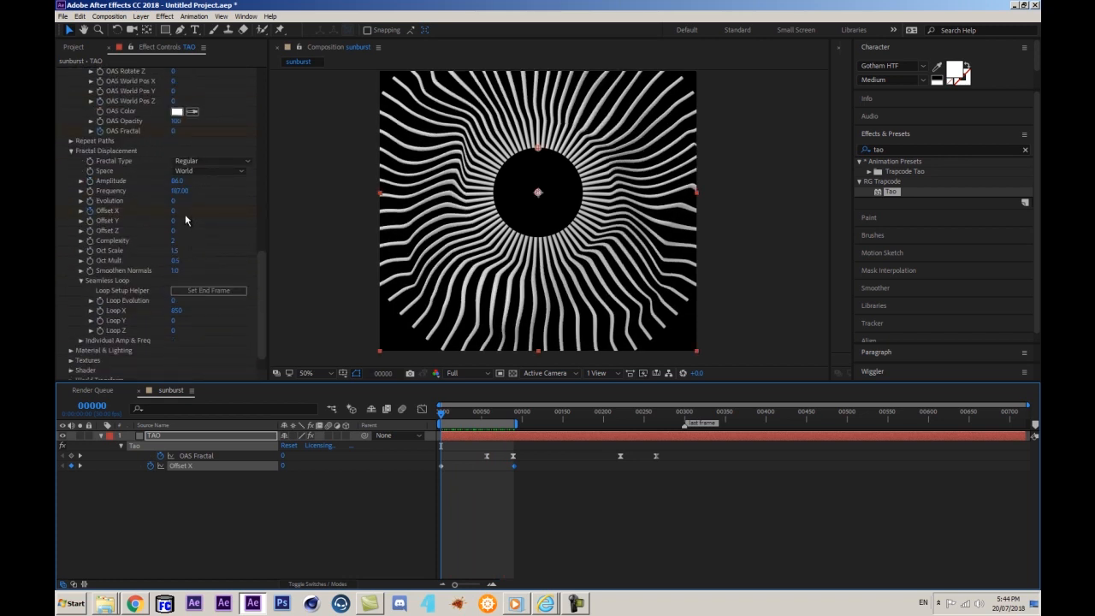
key("k")
key("k")
left_click_drag(177, 211, 58, 231)
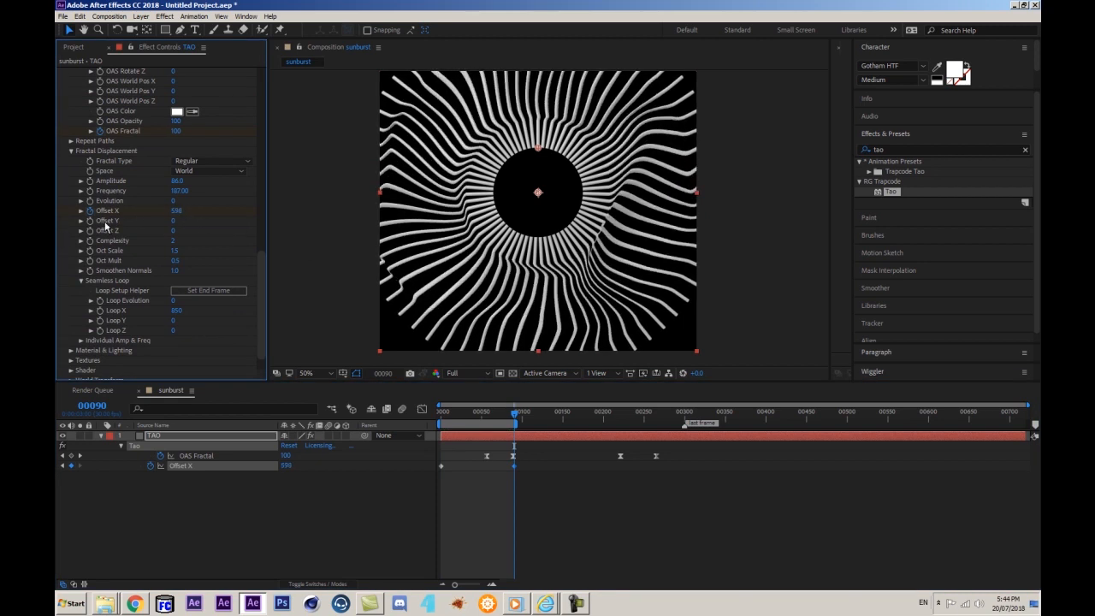
left_click_drag(175, 209, 102, 220)
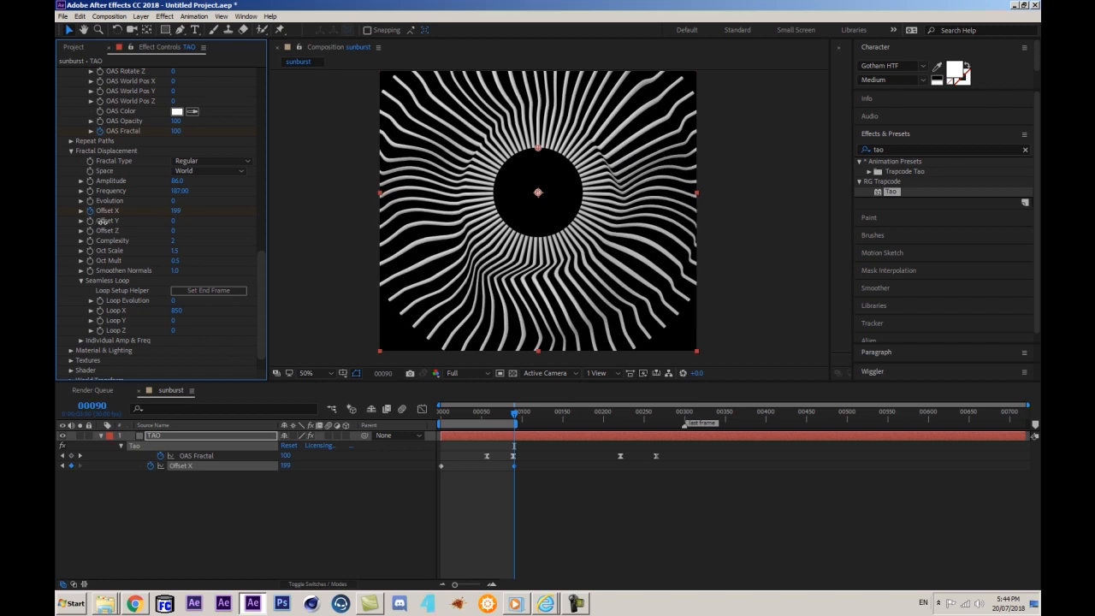
left_click(219, 290)
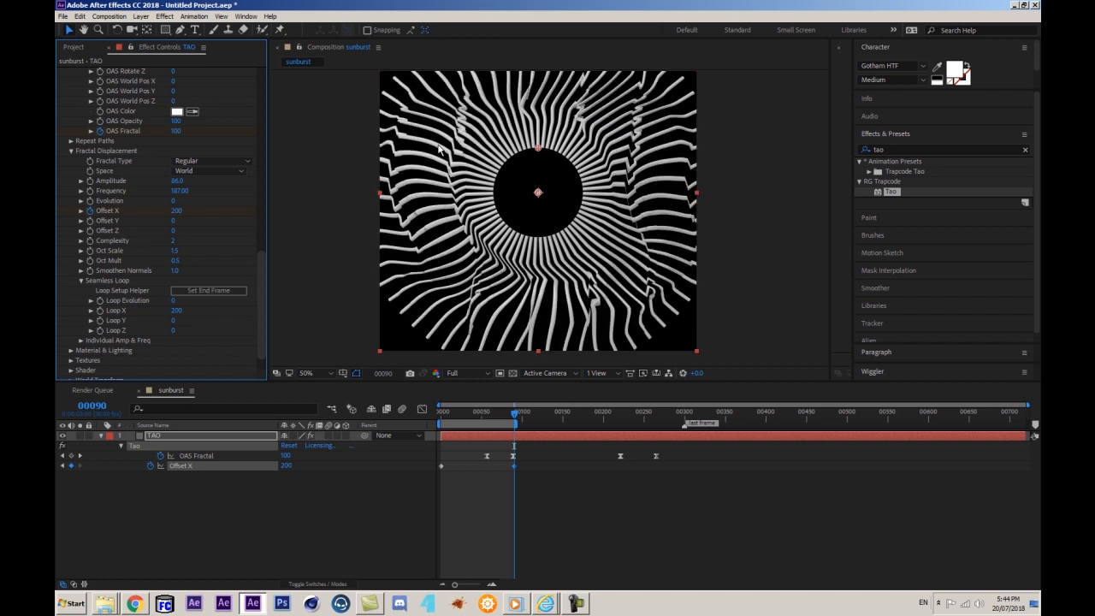
Step: Preview the slower loop at 25% and 50% magnification and examine the rays for jagged distortion
left_click_drag(450, 200, 420, 236)
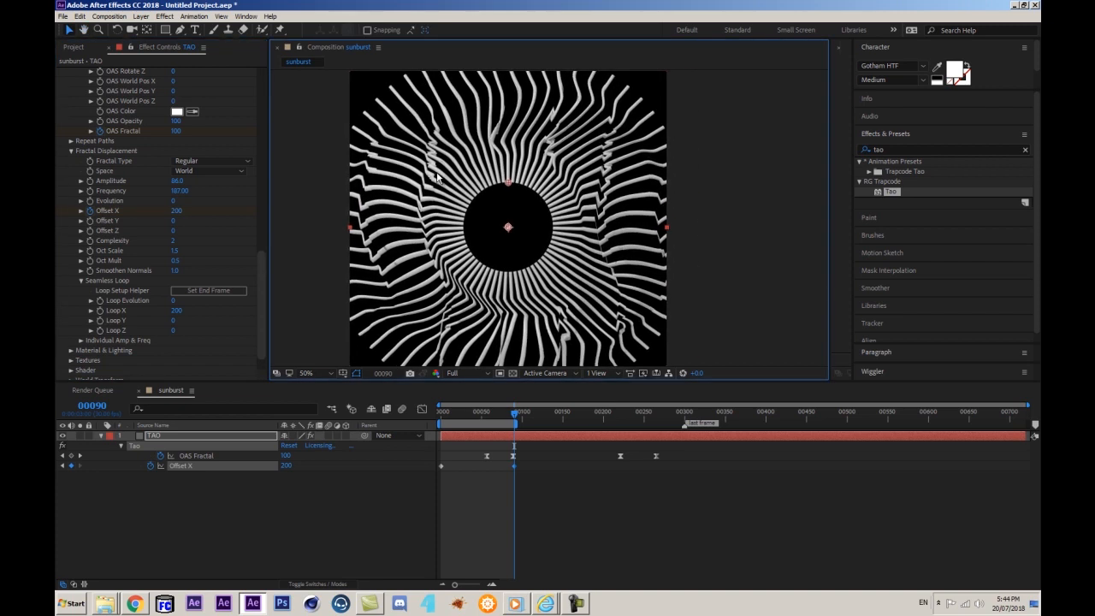
key("comma")
key("space")
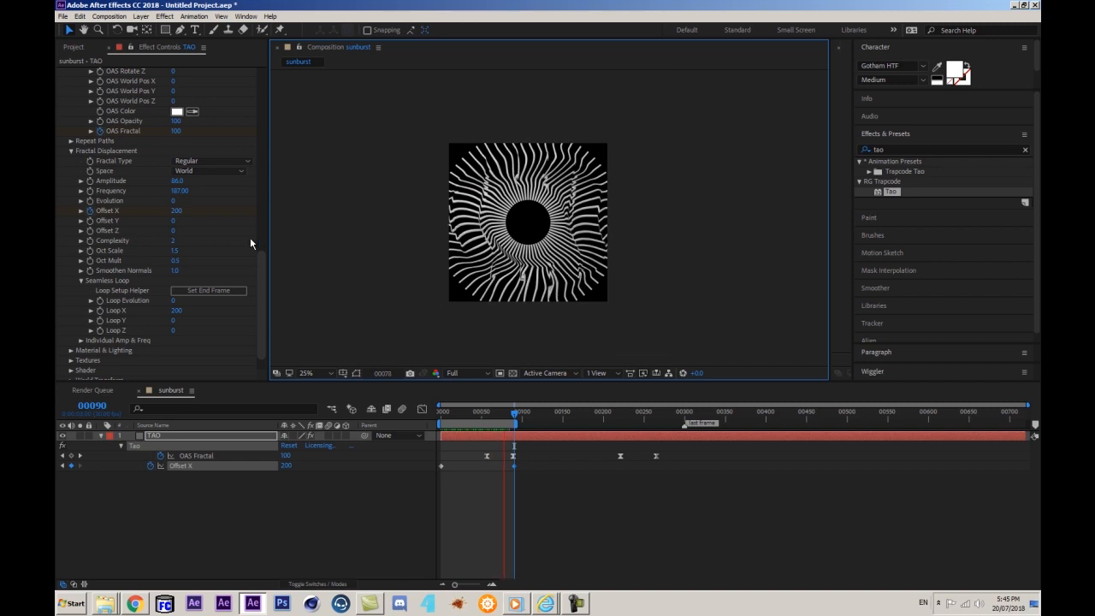
key("space")
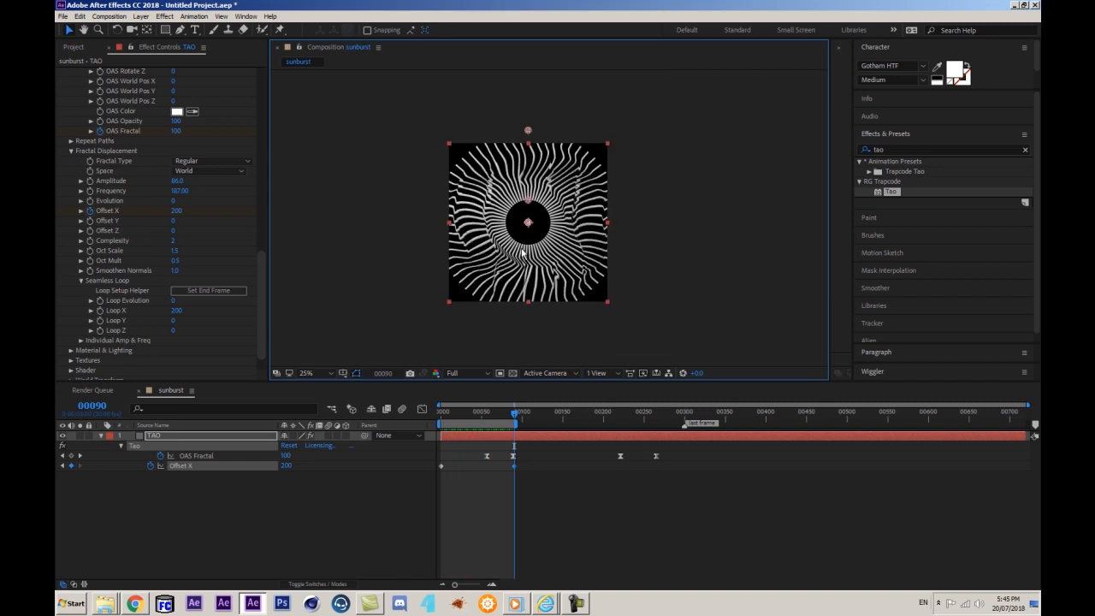
key("period")
key("space")
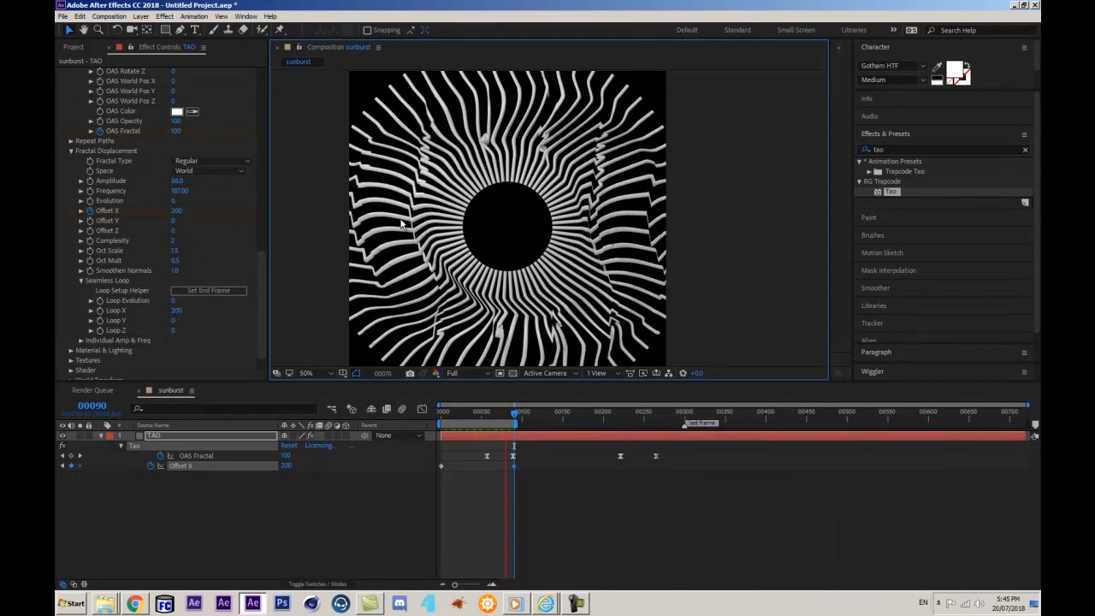
Step: Raise Offset X at frame 90 to 546, reset the loop's end frame there, and preview from the start
left_click_drag(176, 210, 382, 232)
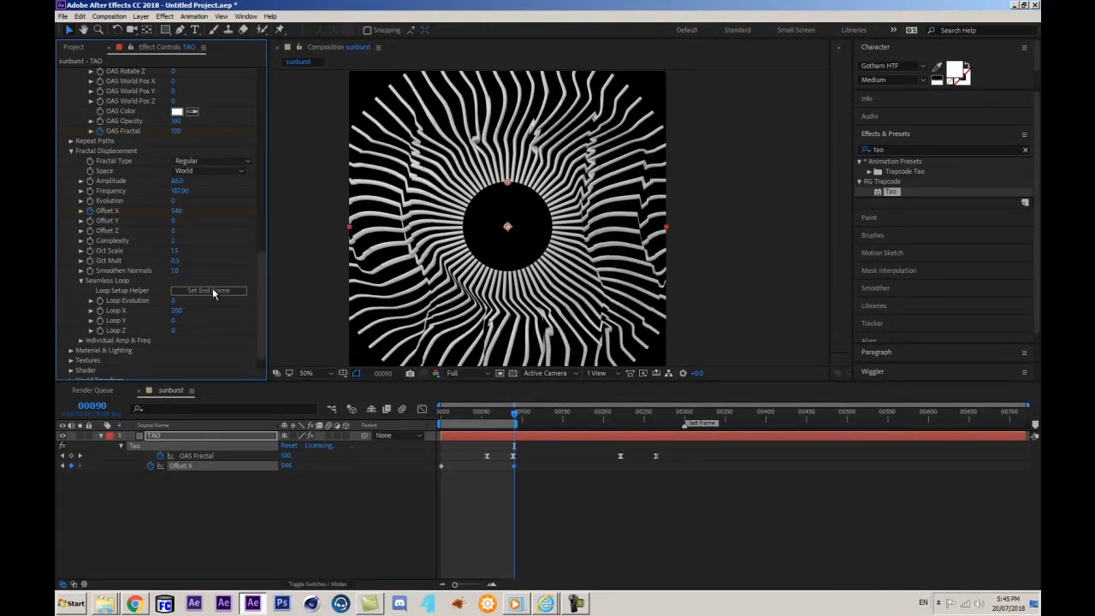
left_click(198, 290)
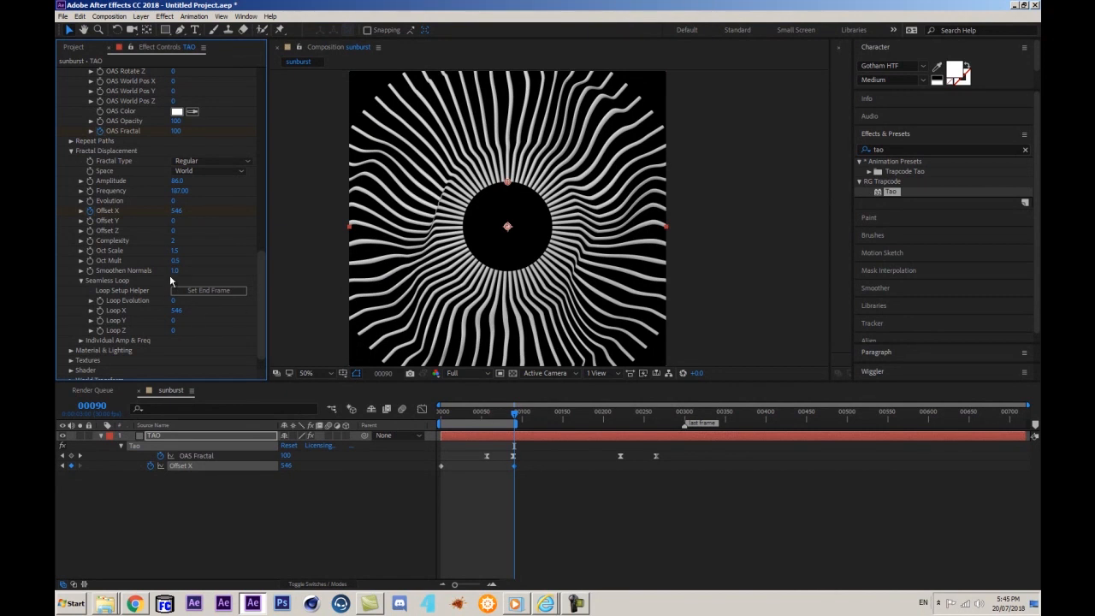
left_click_drag(511, 415, 430, 419)
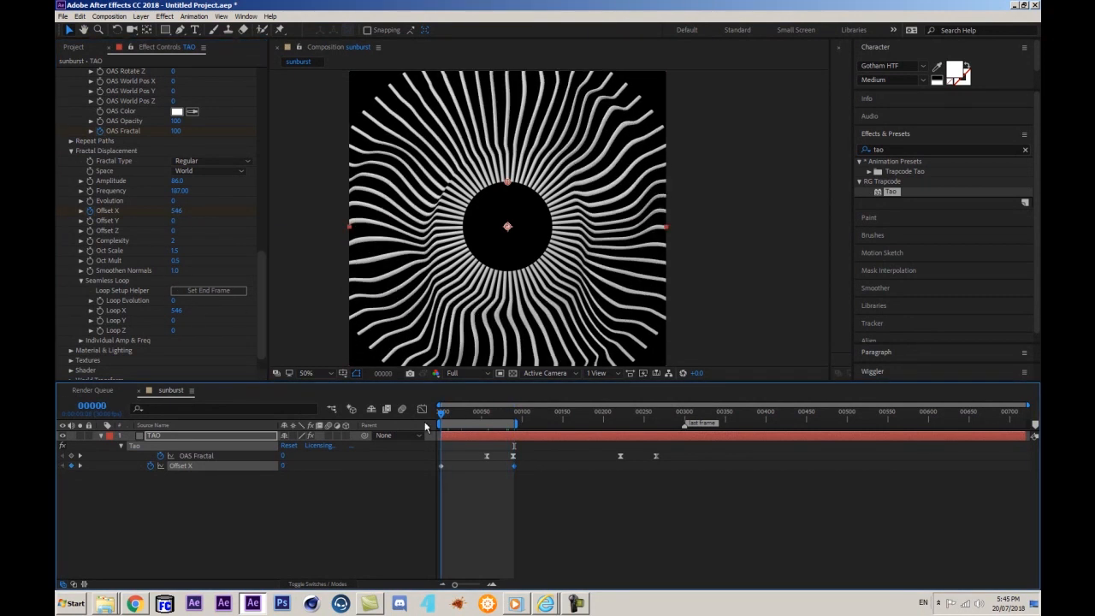
key("space")
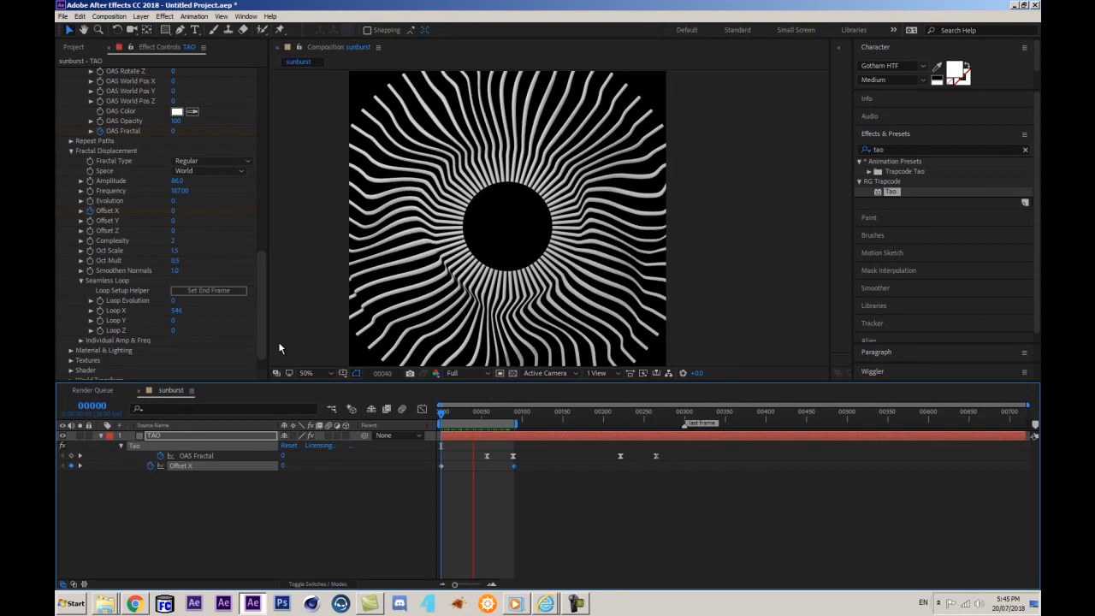
key("space")
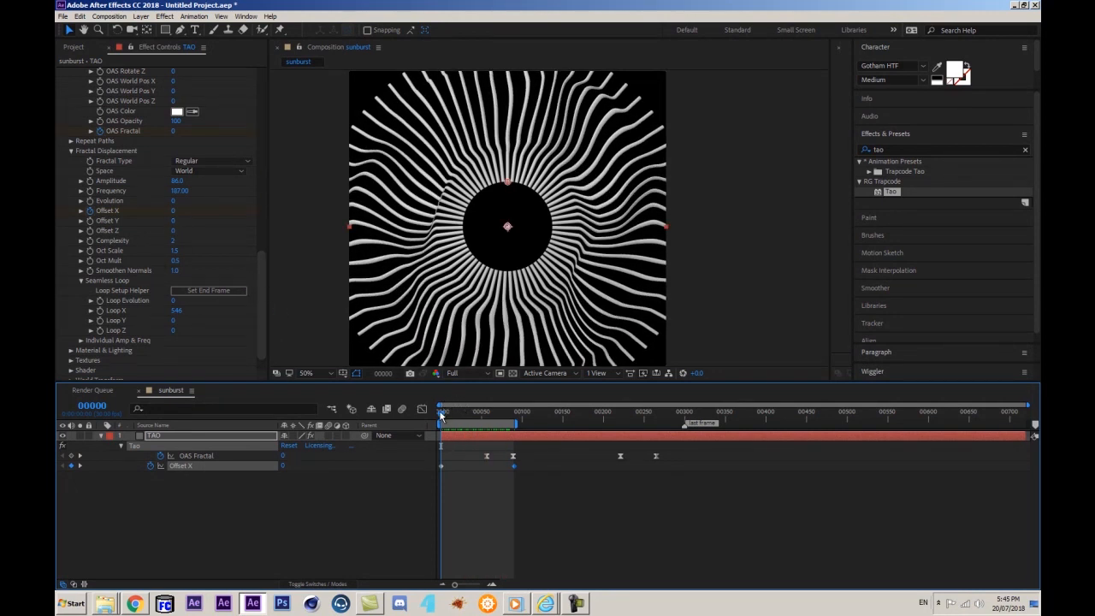
Step: Keyframe the fractal Offset Y at frame 0 and raise its value at frame 90
left_click(88, 227)
left_click(514, 417)
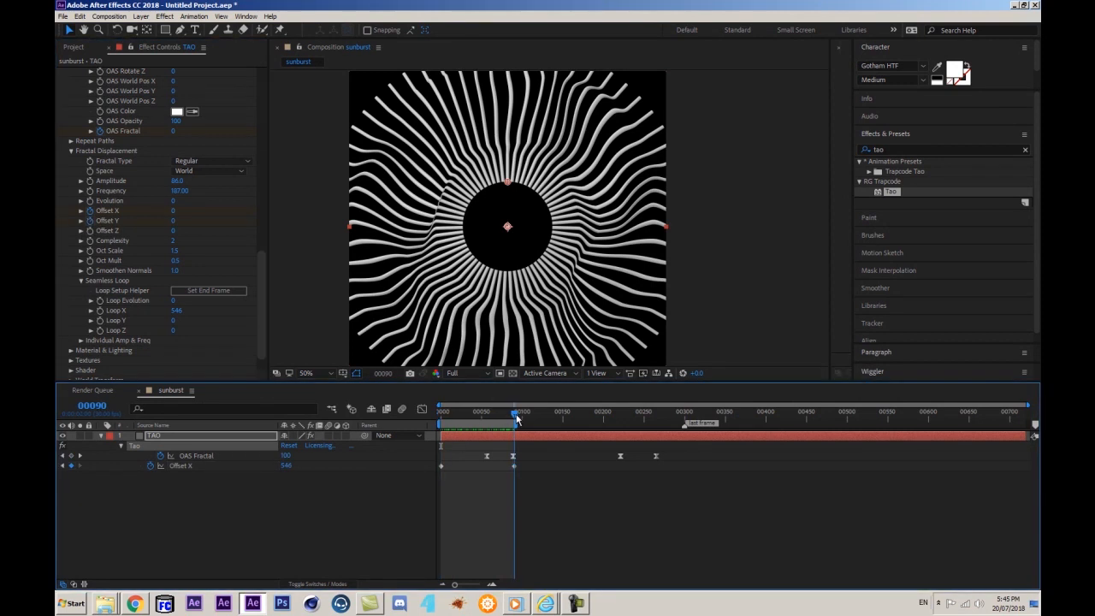
left_click_drag(175, 220, 350, 211)
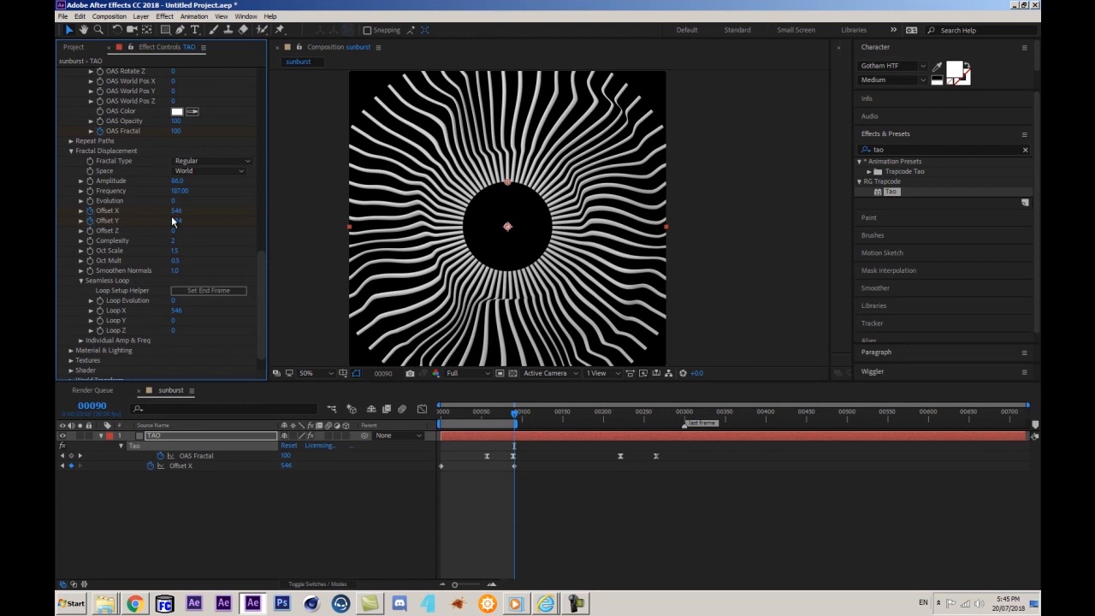
Step: Set the seamless loop's end frame for the new Offset Y, raise Offset X at frame 90 to 699, and set the end frame again
left_click(199, 294)
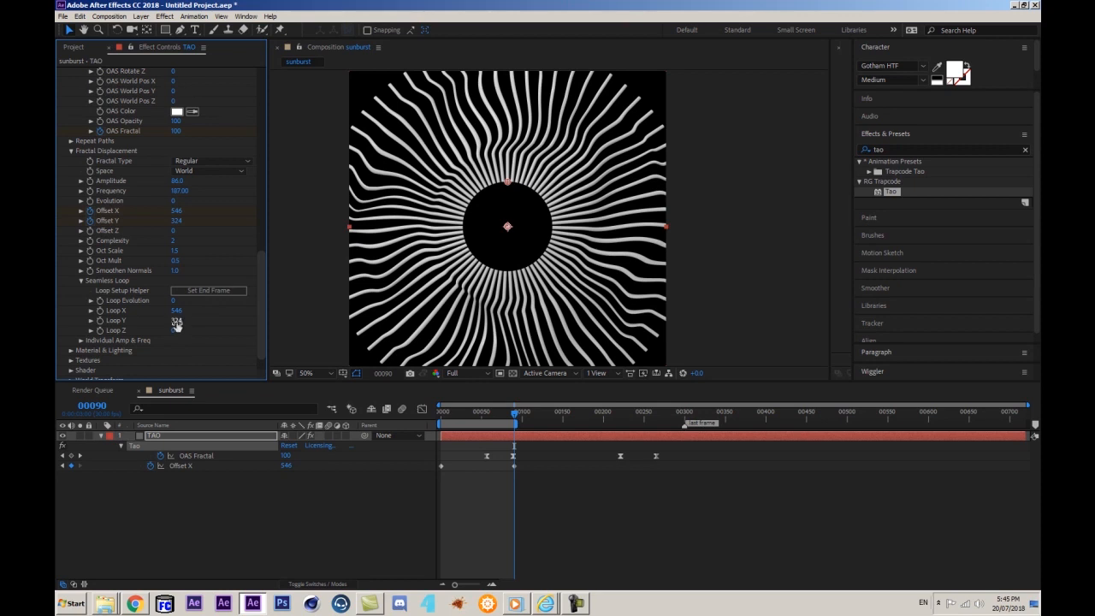
left_click_drag(176, 211, 221, 210)
left_click(217, 289)
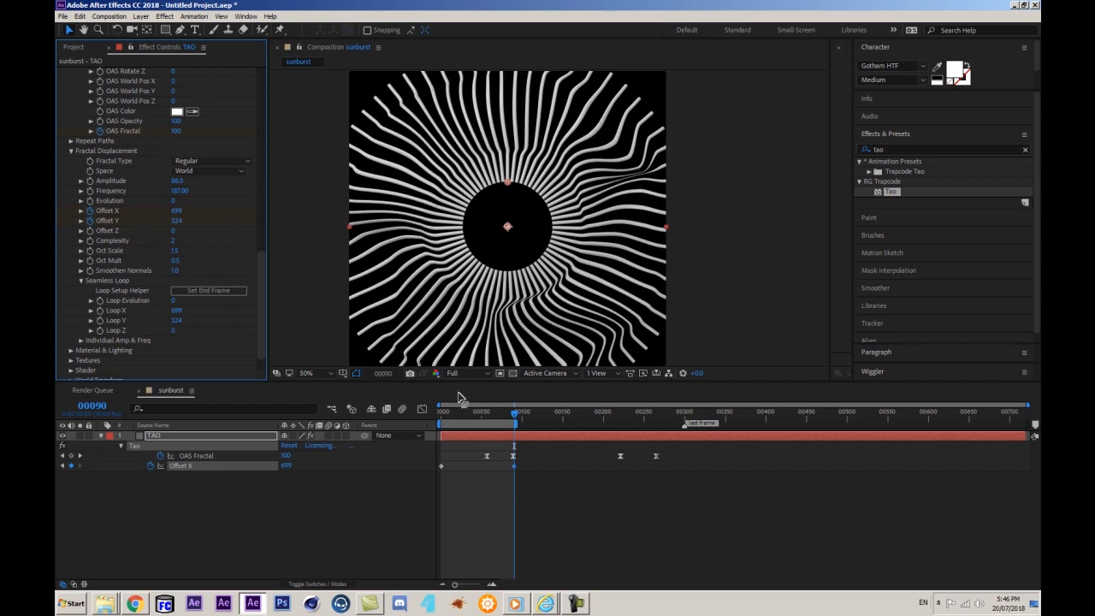
Step: Preview the loop from frame 0 and examine how the rays move with both offsets animated
left_click_drag(494, 418, 428, 401)
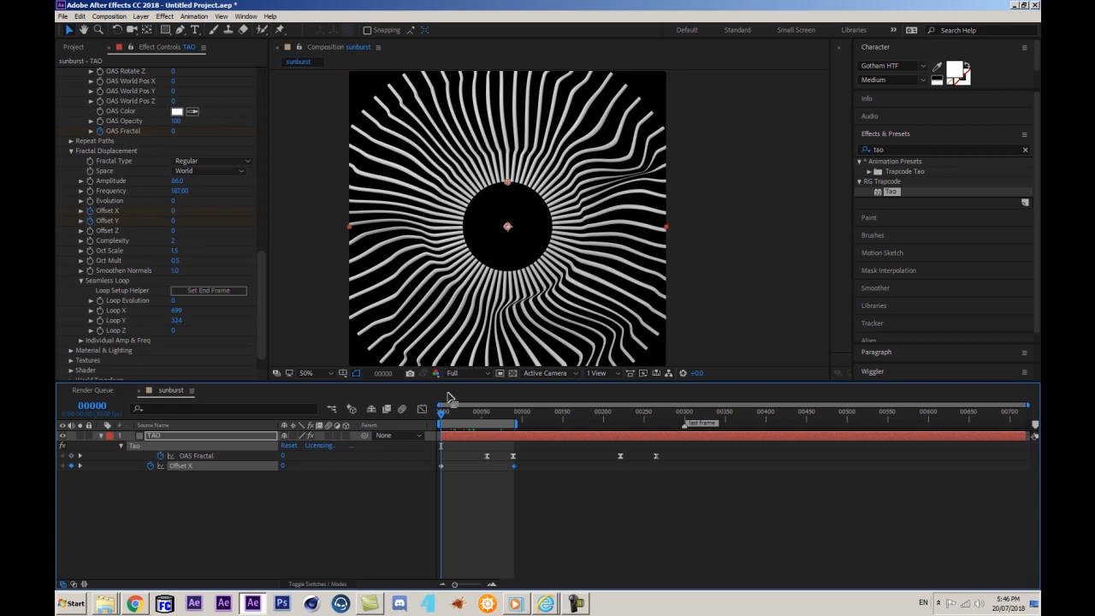
left_click(479, 415)
left_click_drag(479, 416, 513, 419)
key("space")
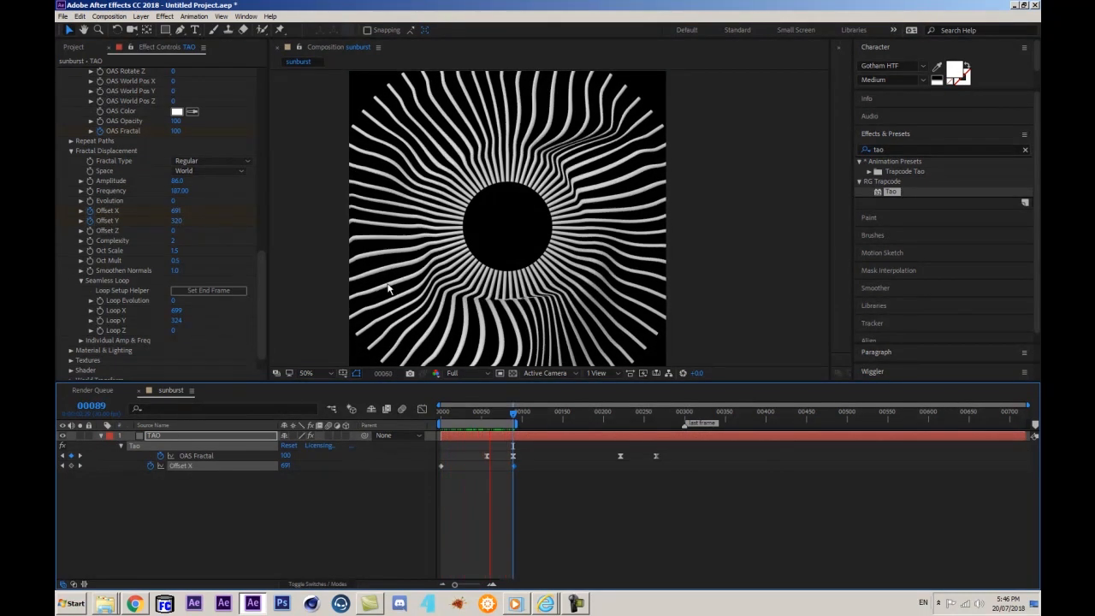
key("space")
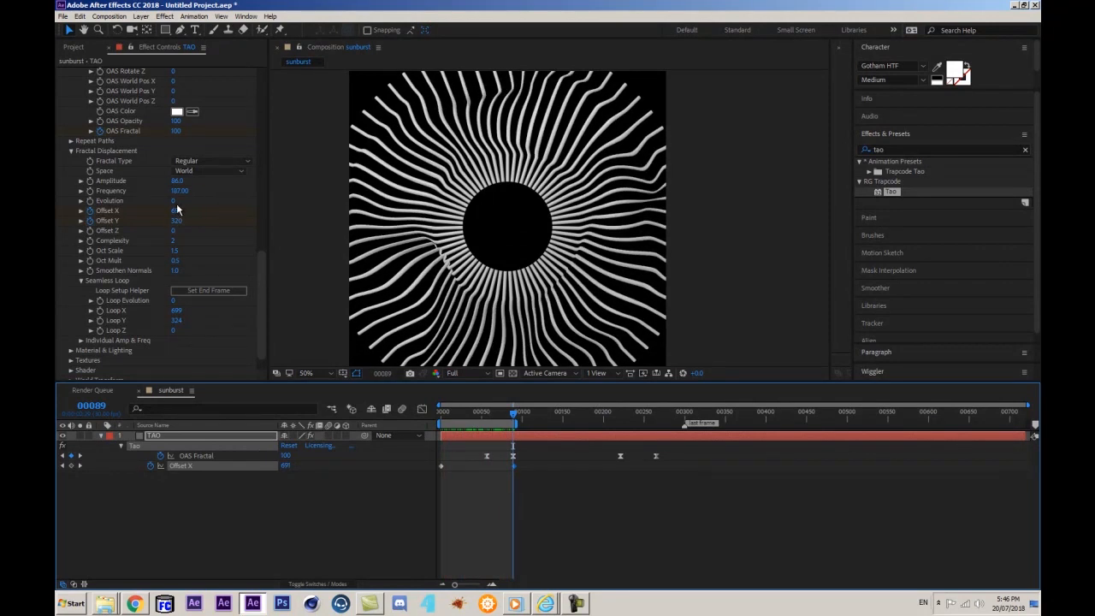
Step: Raise the fractal displacement Evolution to 1843 to change the ray pattern, checking the rays at a smaller magnification
left_click_drag(171, 200, 772, 192)
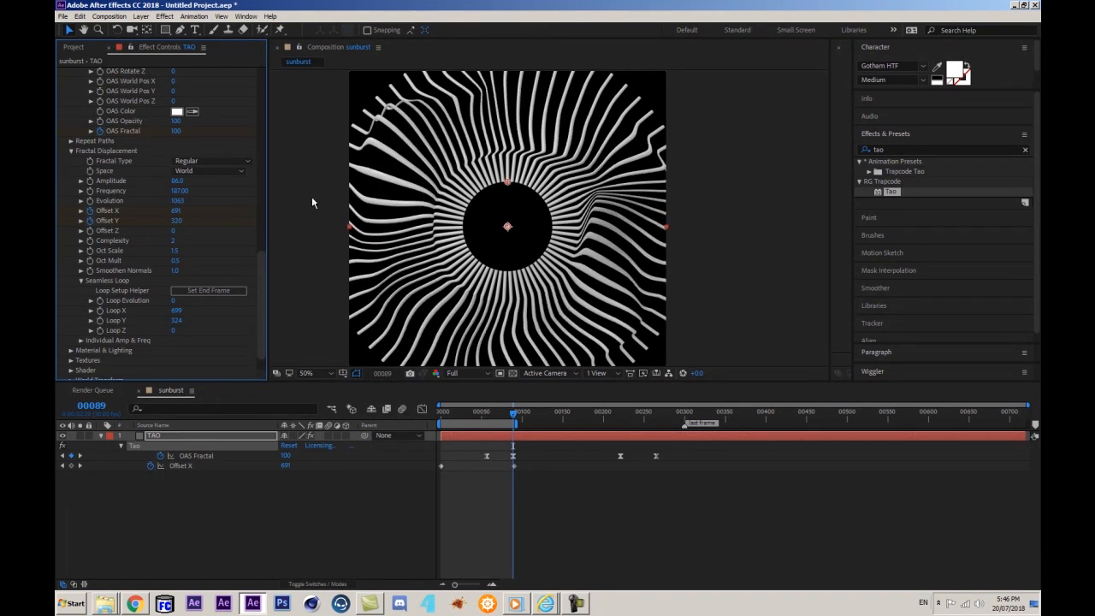
left_click_drag(177, 200, 562, 204)
scroll(563, 205, "down", 1)
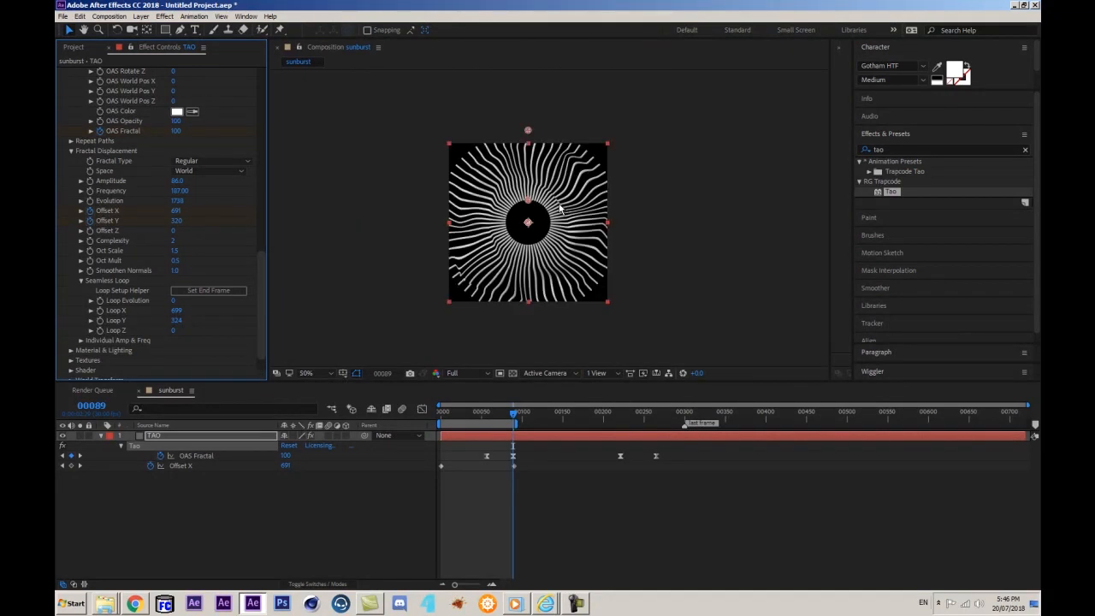
scroll(560, 207, "up", 1)
left_click_drag(177, 201, 235, 200)
scroll(418, 262, "down", 1)
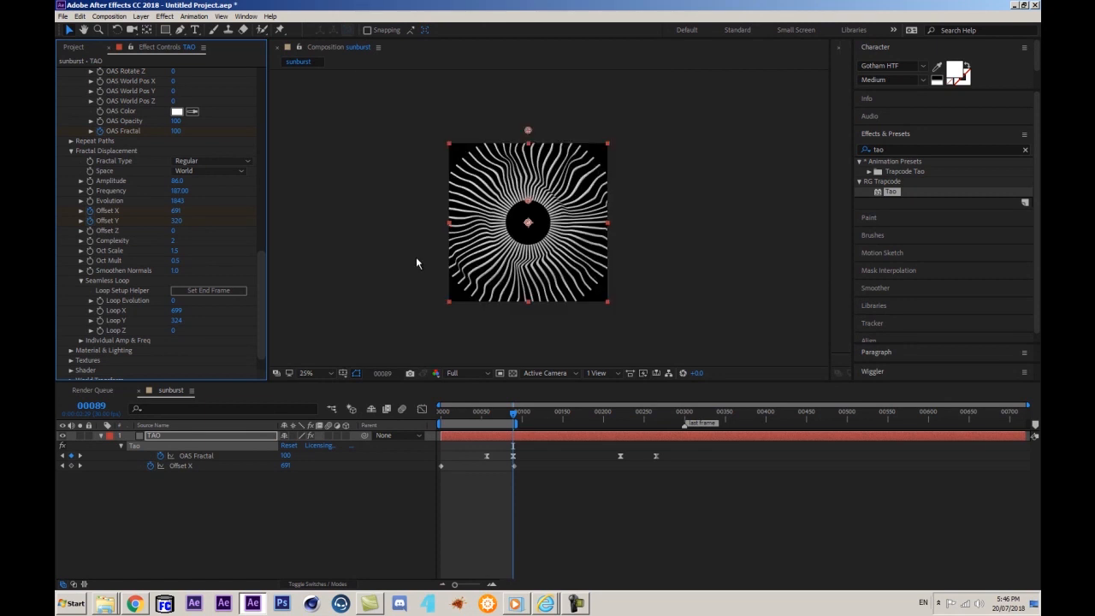
Step: Add a two-node 50 mm camera with depth of field and a null object to the sunburst composition
left_click(291, 500)
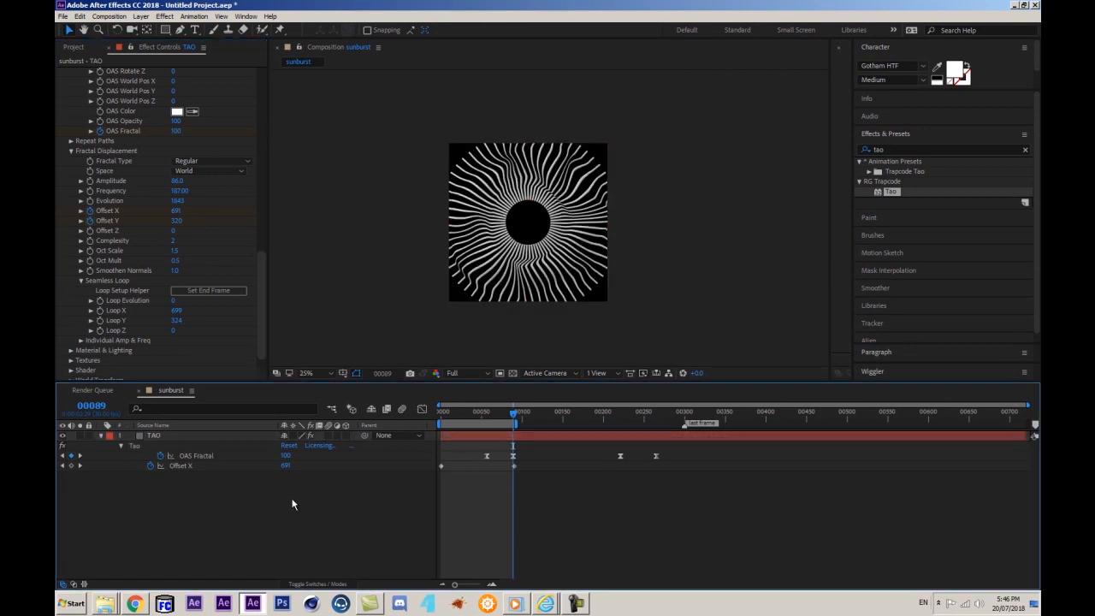
key("ctrl+alt+shift+c")
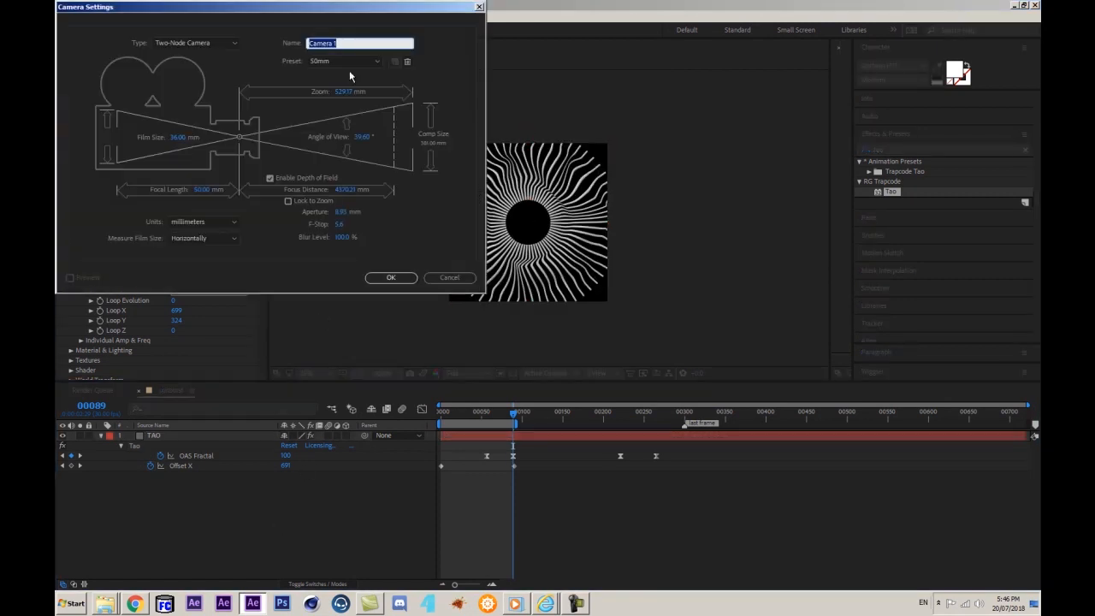
left_click(382, 277)
key("ctrl+alt+shift+y")
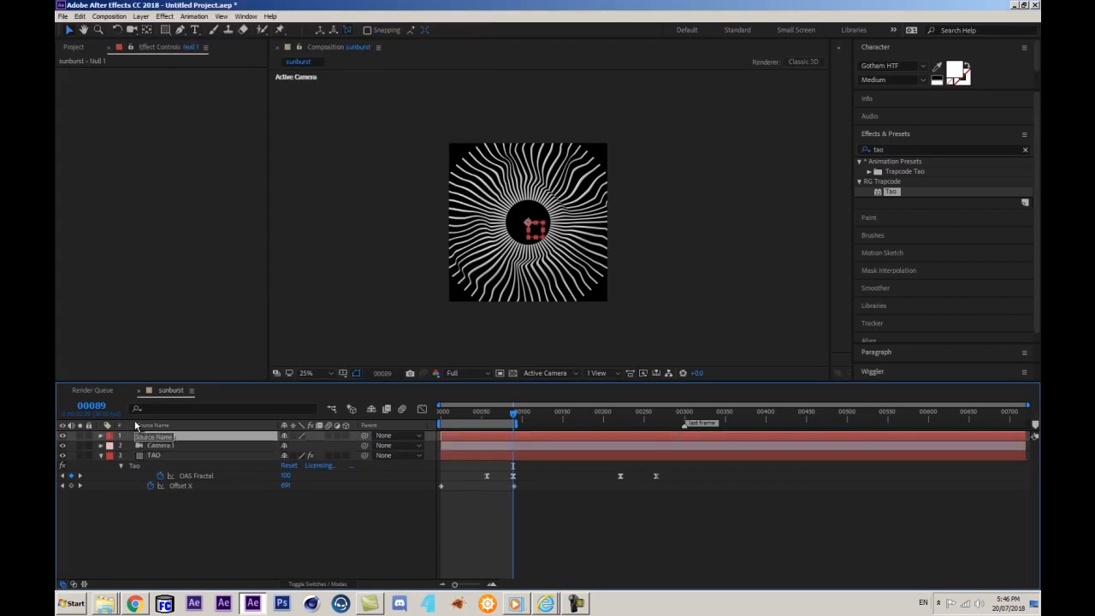
Step: Make the null a 3D layer and parent the camera to it
left_click(352, 437)
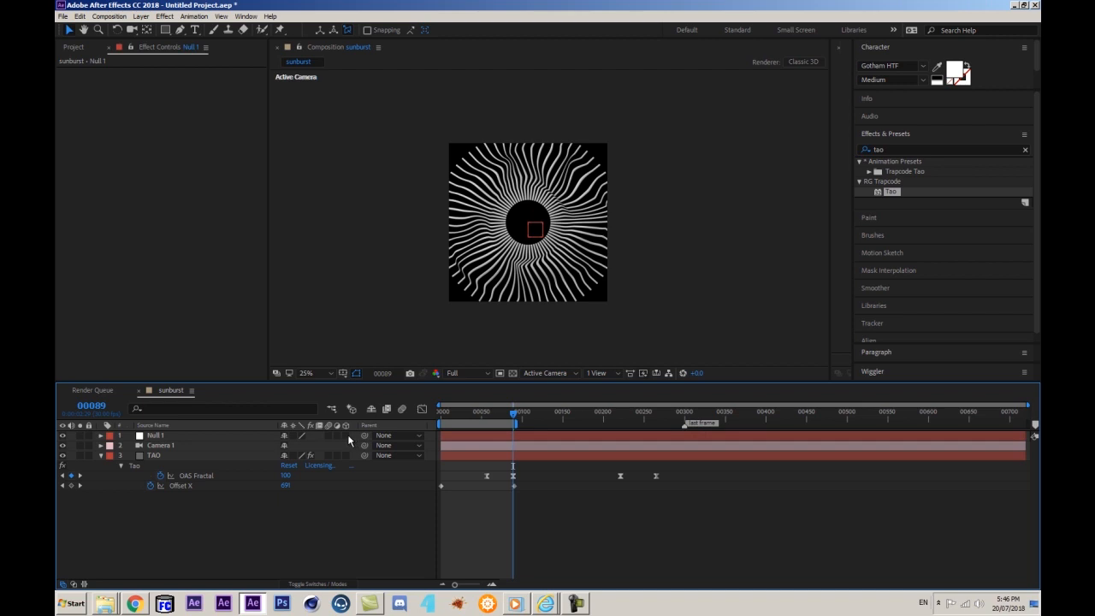
left_click(346, 437)
left_click_drag(366, 445, 200, 438)
Step: Dolly the camera back until the full circle of rays fits the frame, and preview the animation from frame 0
left_click(158, 447)
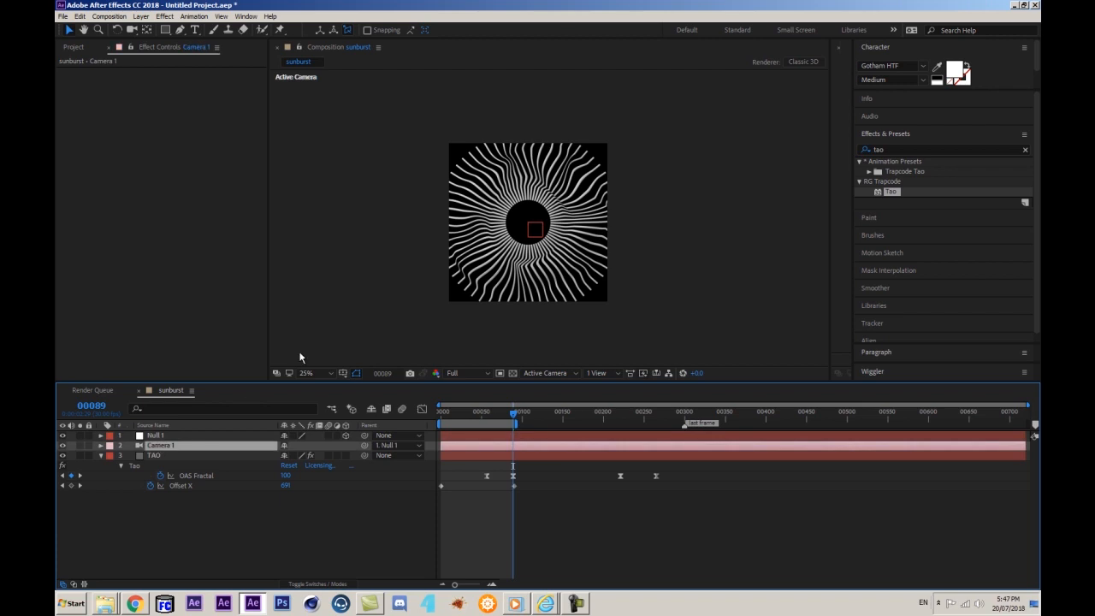
key("c")
key("c")
left_click_drag(509, 214, 507, 224)
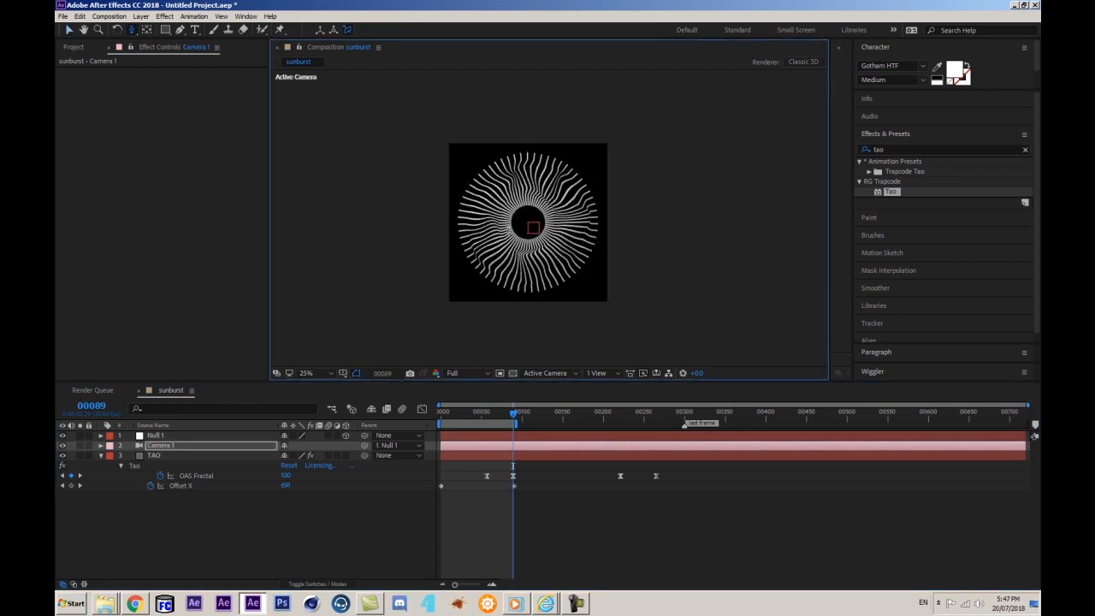
key("period")
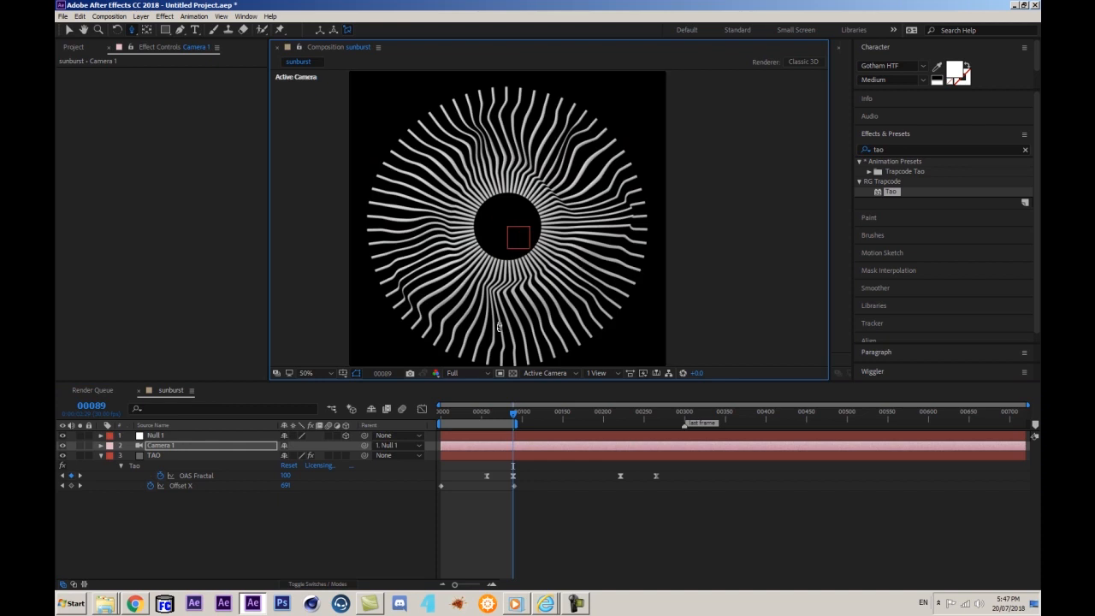
left_click_drag(462, 415, 440, 415)
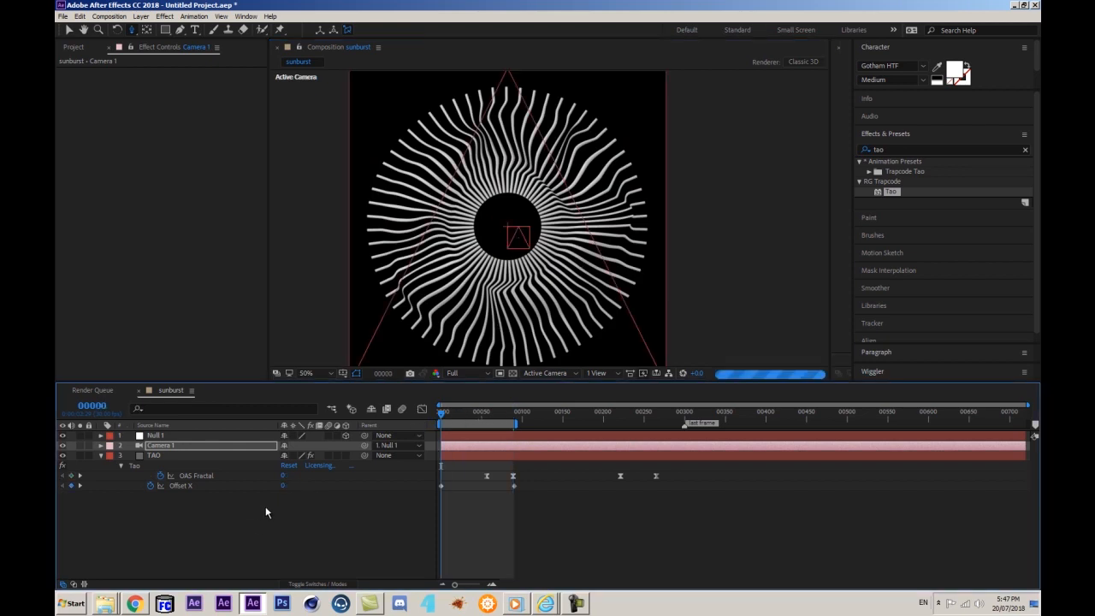
key("space")
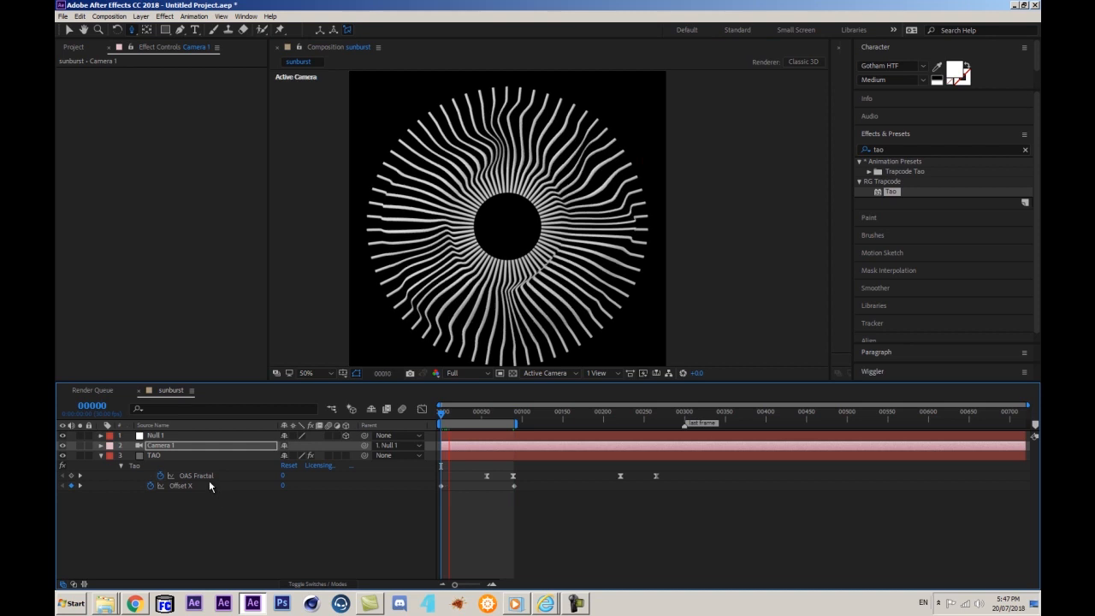
Step: Stop the preview and set the null's X Rotation to 50° to view the rays at a tilt
left_click(189, 435)
key("space")
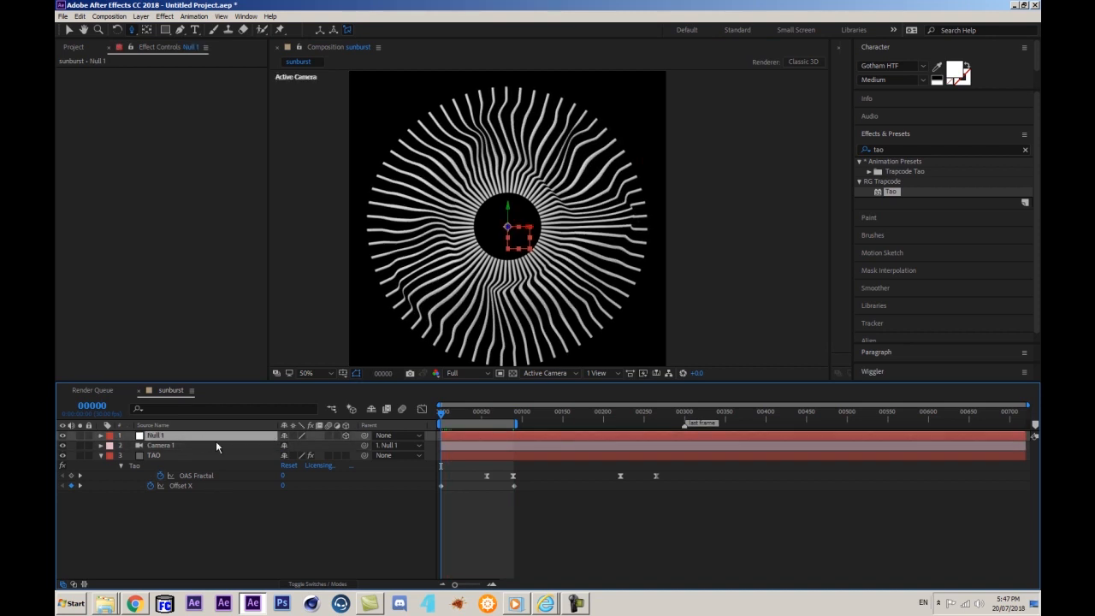
key("r")
left_click_drag(293, 455, 324, 455)
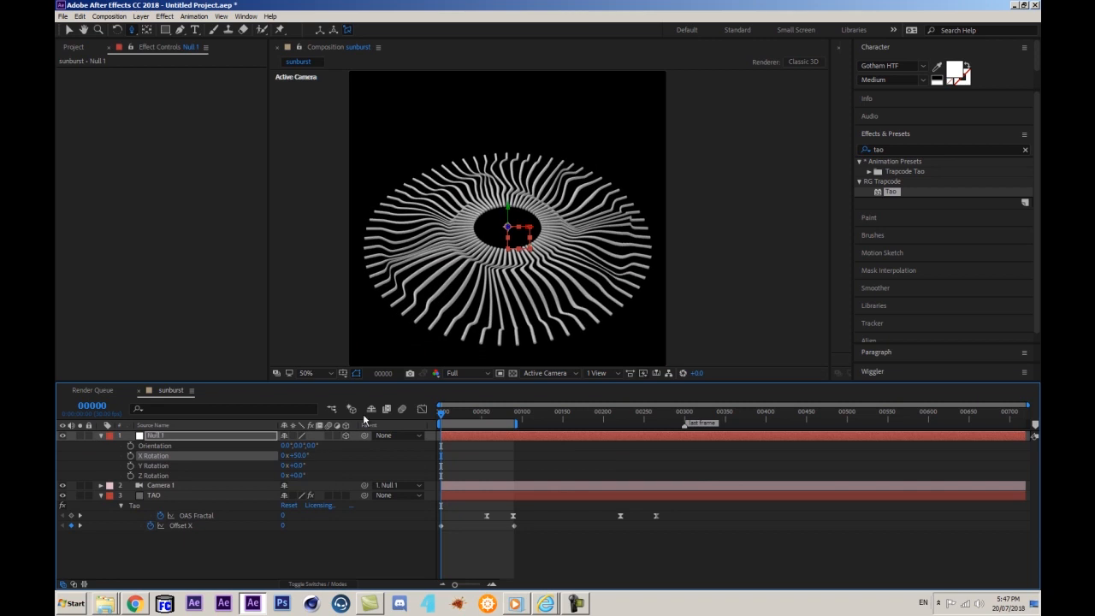
Step: Collapse the TAO effect's Segment and Offset groups, try a fractal displacement Amplitude of 159, and undo that amplitude change
left_click(193, 501)
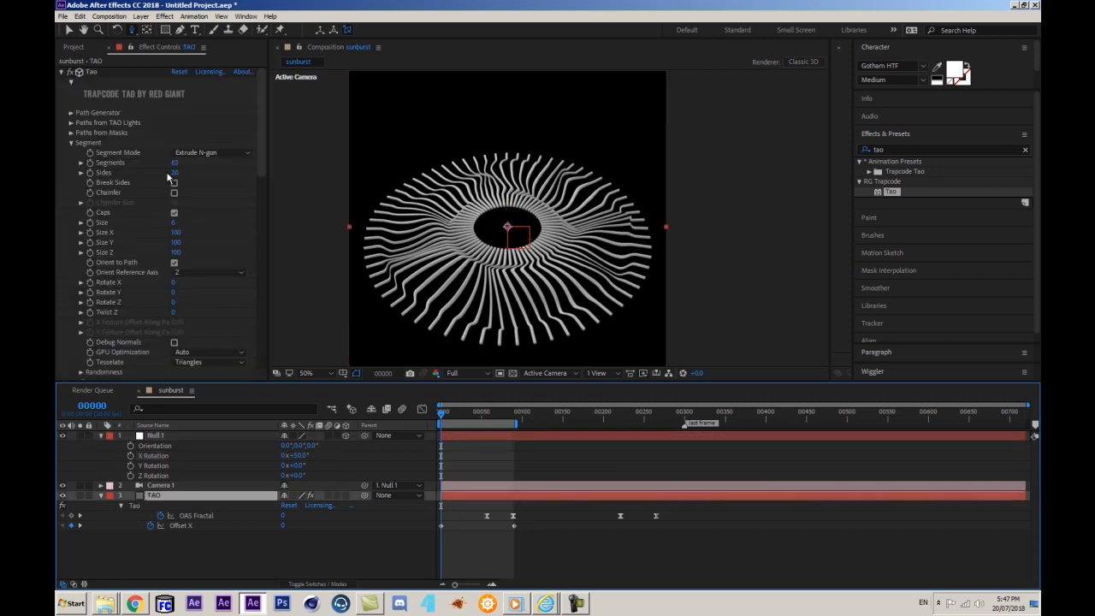
scroll(174, 164, "down", 6)
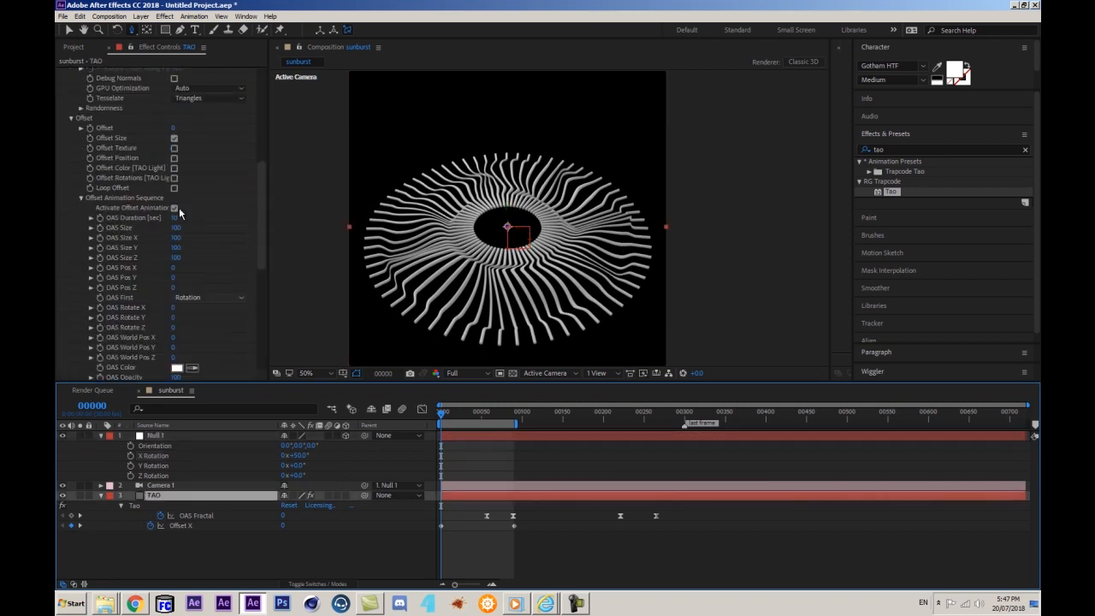
scroll(171, 231, "up", 6)
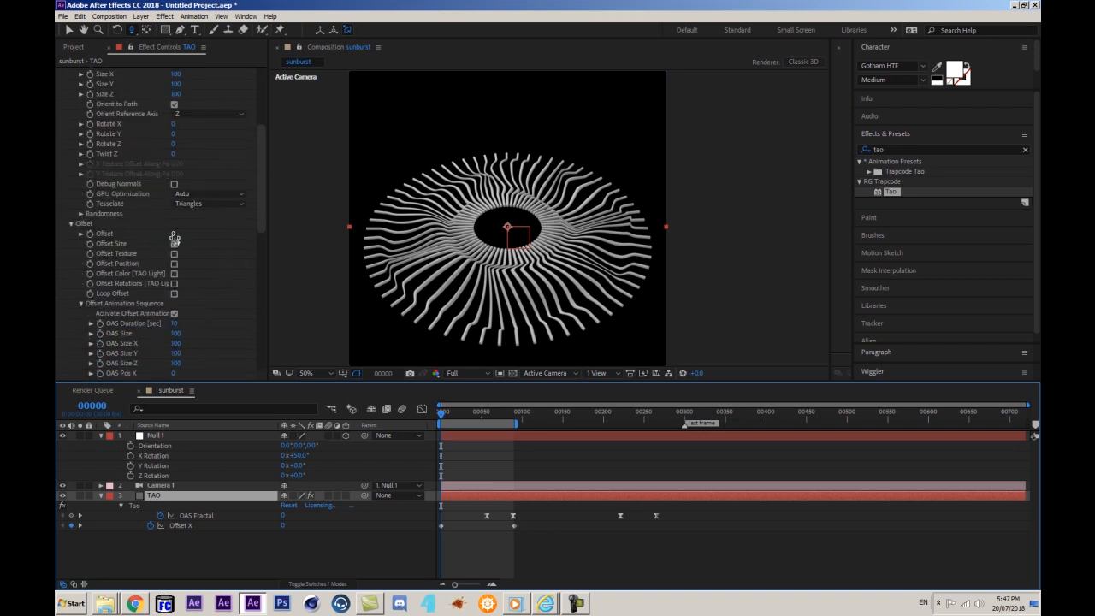
scroll(119, 236, "up", 1)
left_click(71, 143)
left_click(71, 153)
scroll(140, 271, "down", 1)
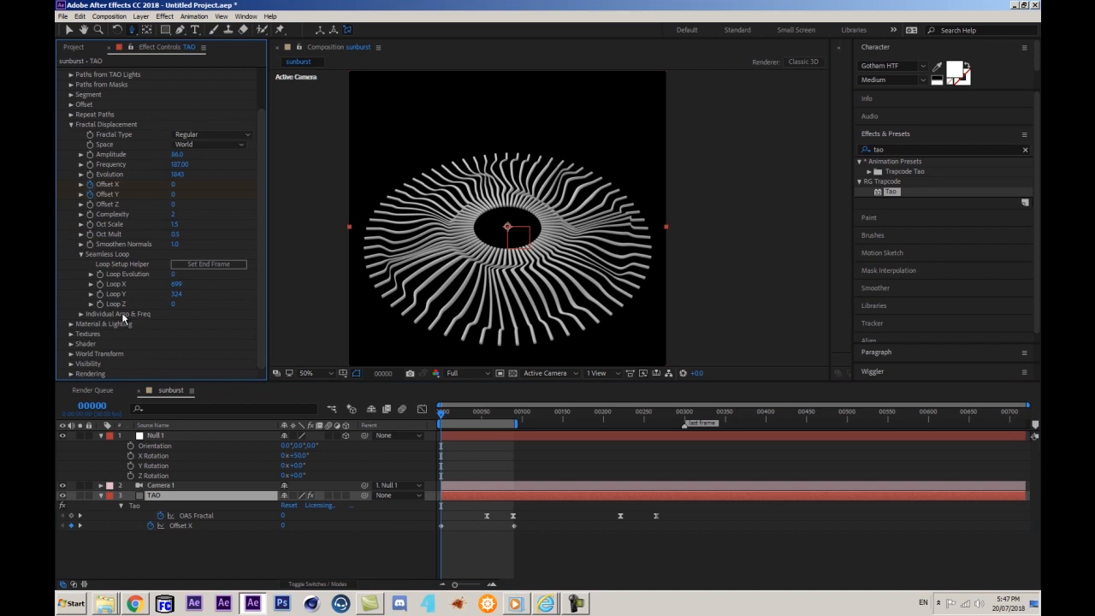
left_click_drag(177, 154, 212, 145)
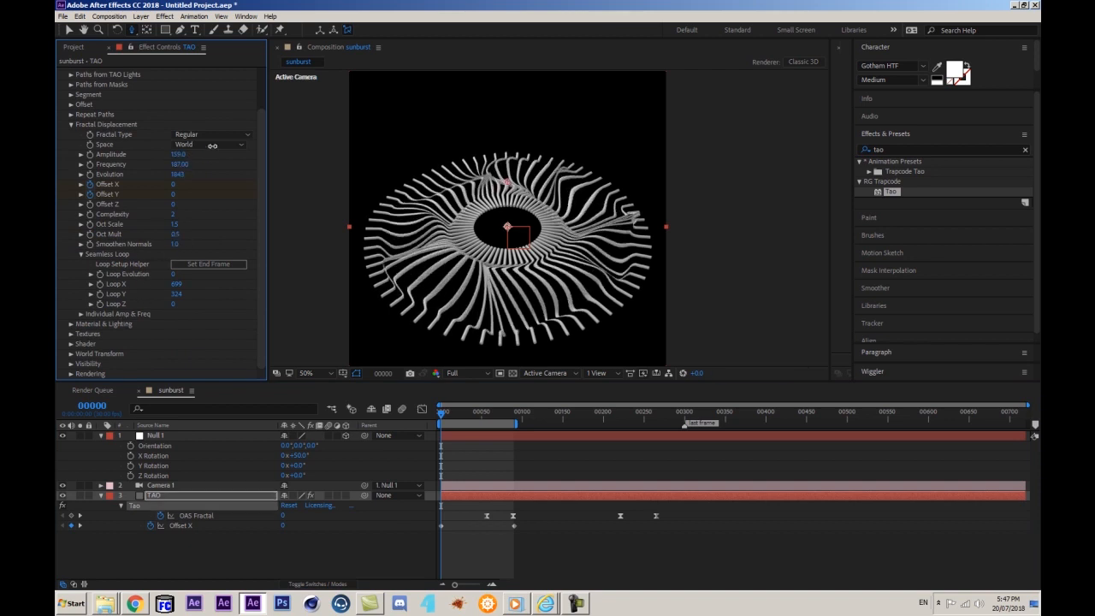
key("ctrl+z")
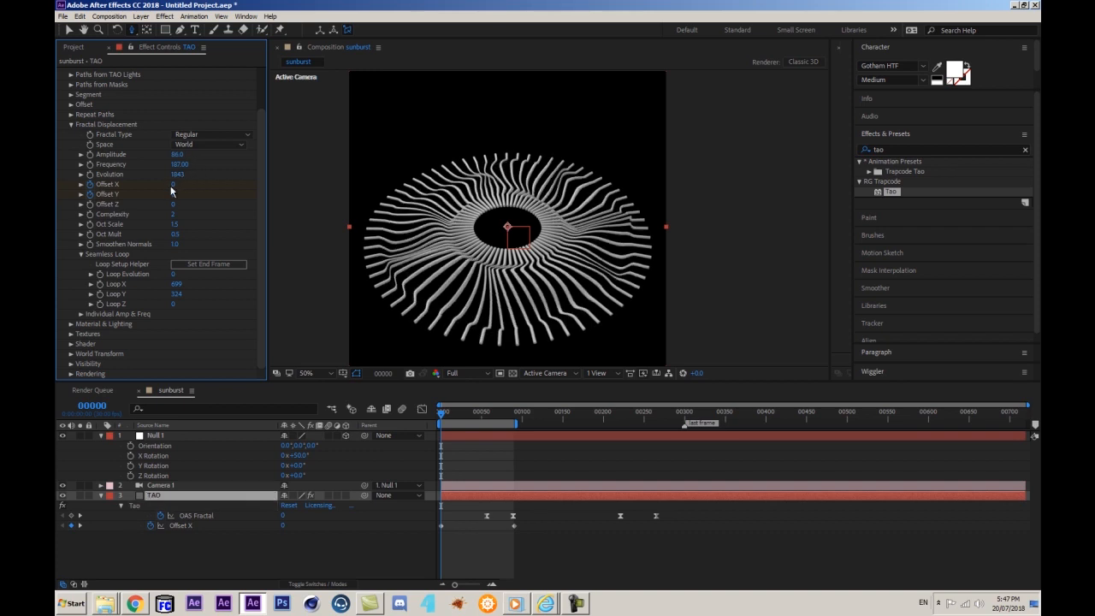
Step: Reduce the fractal displacement's individual Amplitude Z to 50
left_click(81, 314)
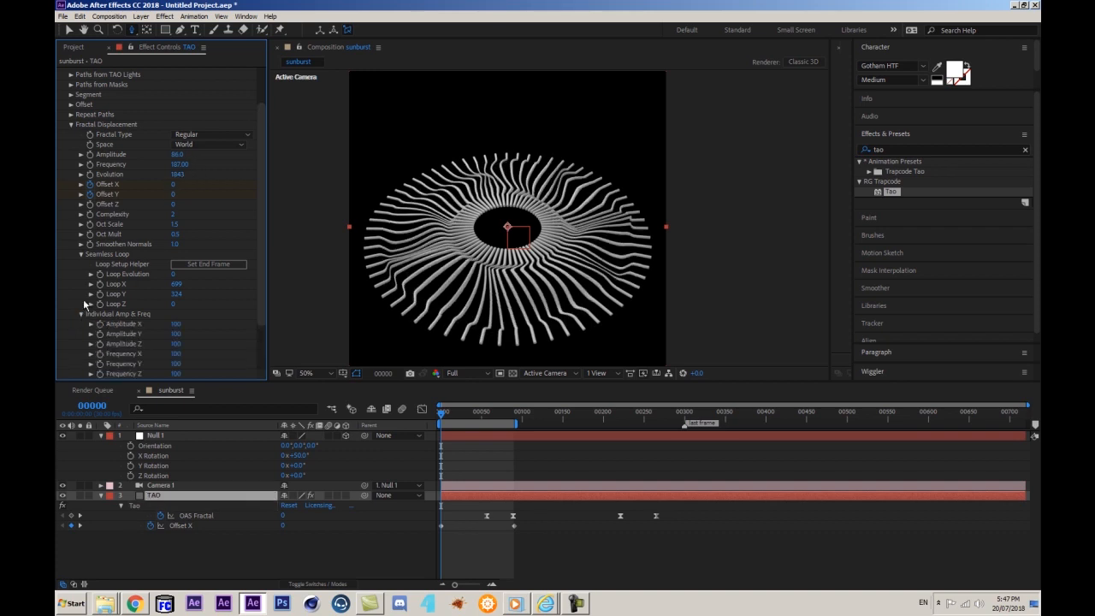
scroll(86, 305, "down", 1)
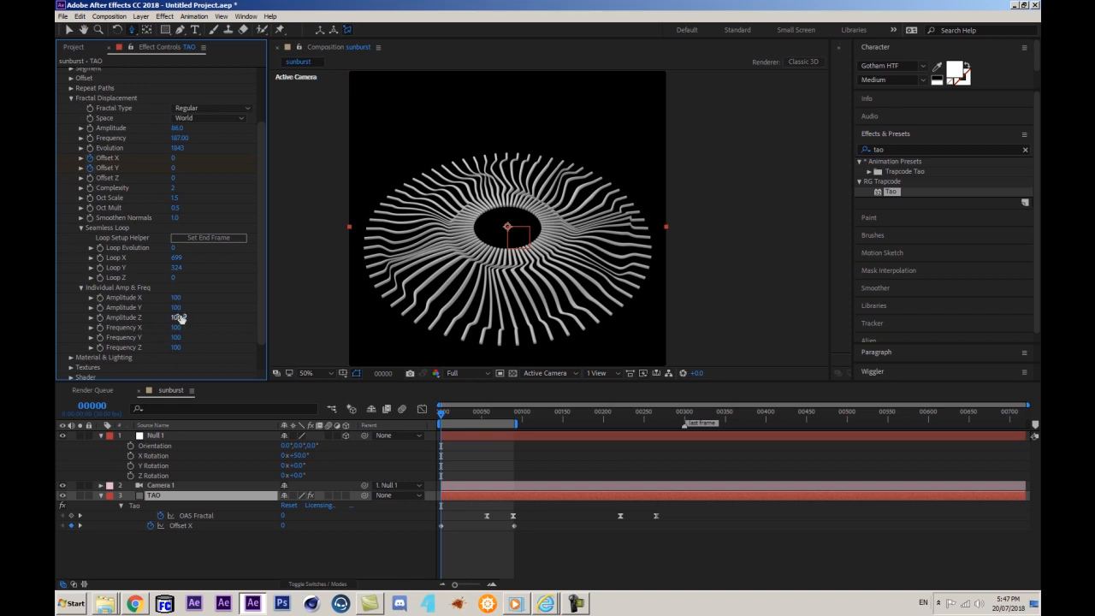
left_click_drag(179, 318, 167, 317)
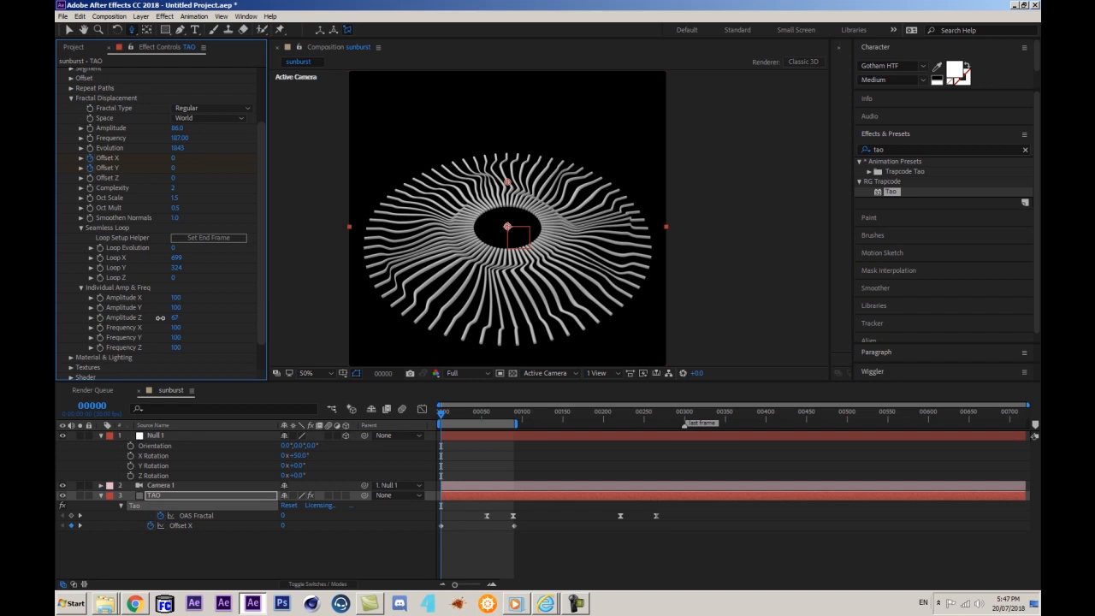
left_click_drag(159, 317, 151, 318)
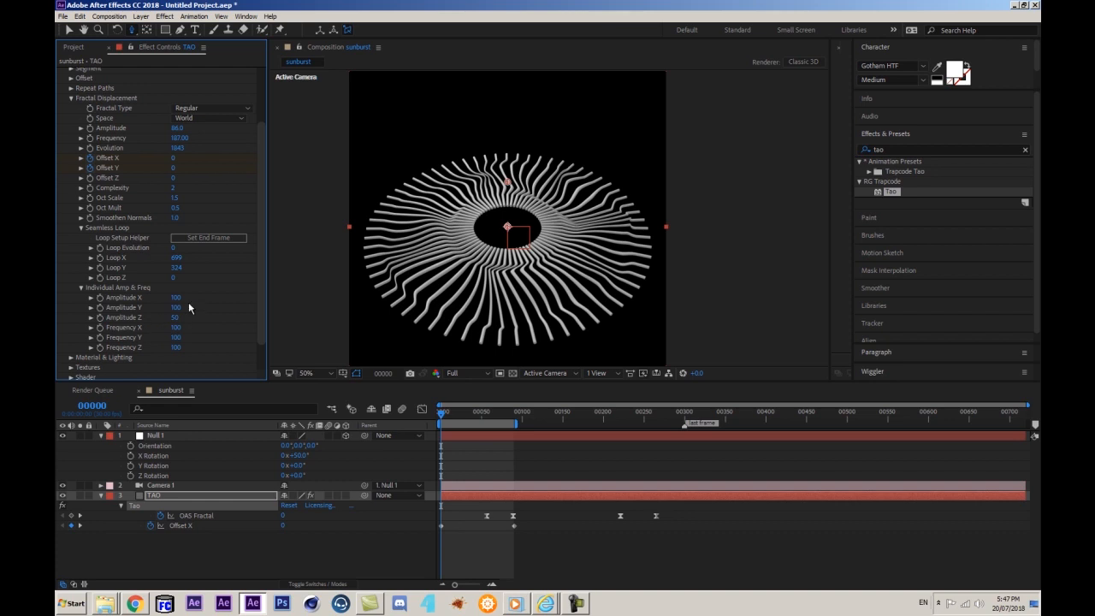
Step: Lower the fractal displacement's individual Frequency Y to 77, undoing the further trial adjustment
left_click_drag(179, 308, 162, 337)
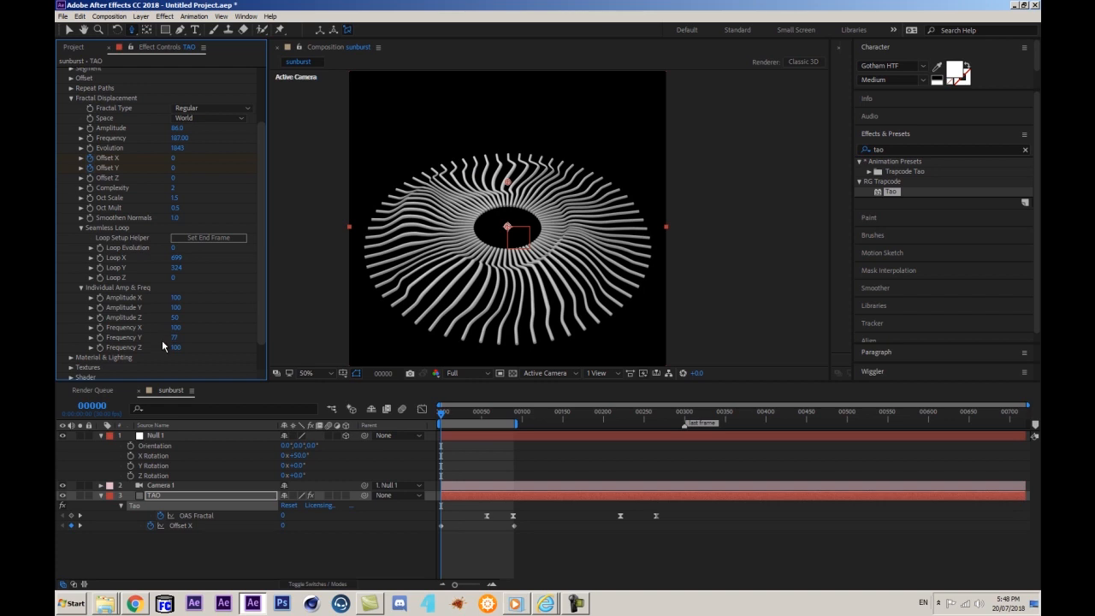
left_click(176, 338)
type("75")
key("Return")
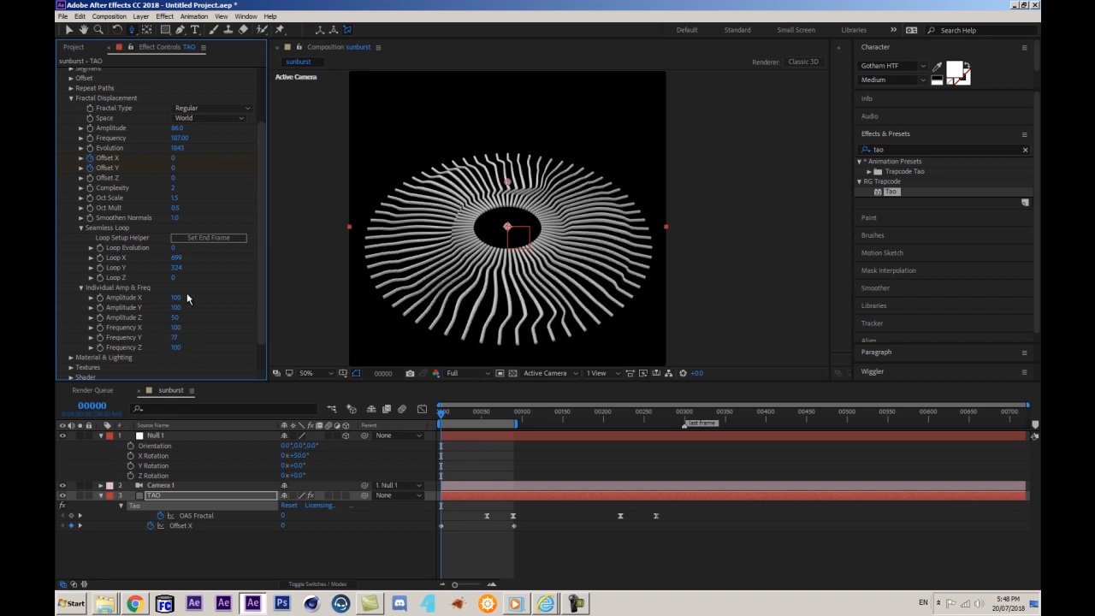
key("ctrl+z")
scroll(189, 295, "down", 2)
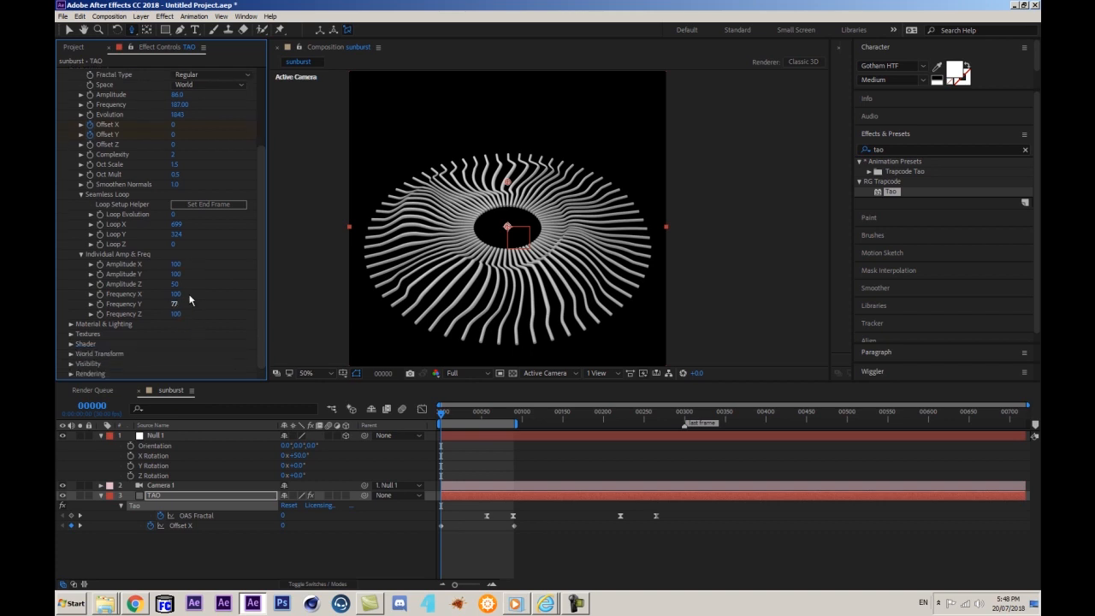
Step: Reset the null's X Rotation to 0° and preview the animation from the front
left_click(296, 455)
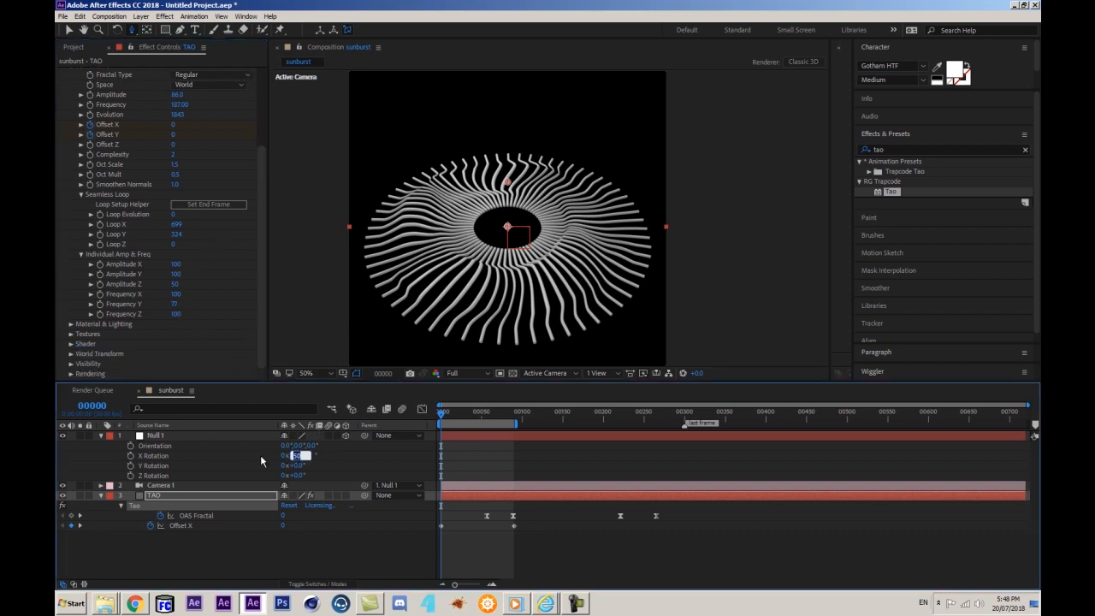
type("0")
key("Return")
left_click(282, 546)
key("space")
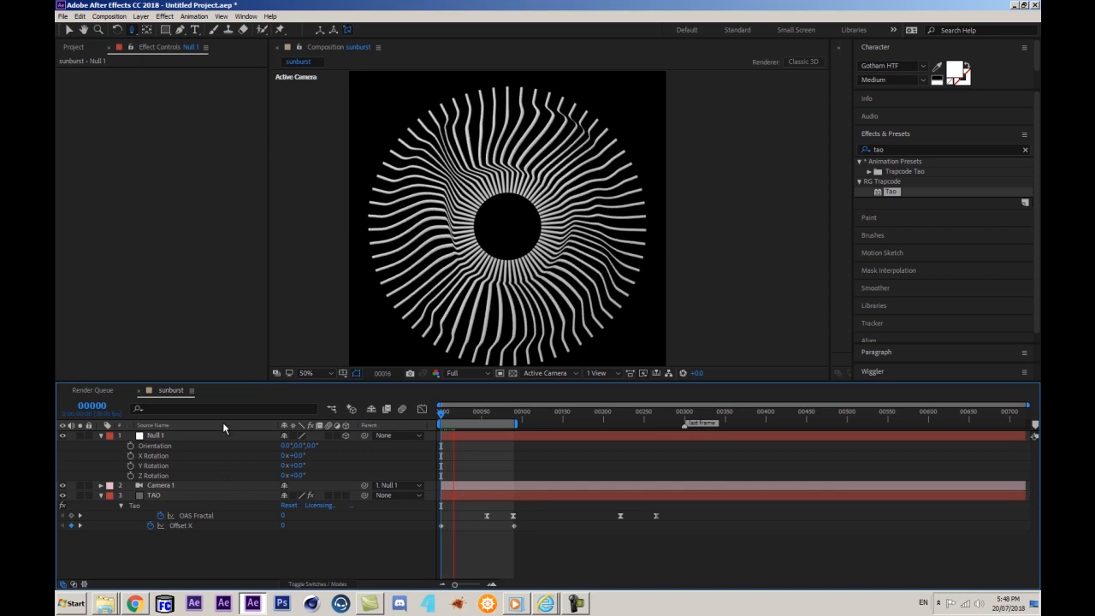
Step: Set the OAS Fractal keyframe at frame 265 to 53 and preview the rays
left_click(656, 425)
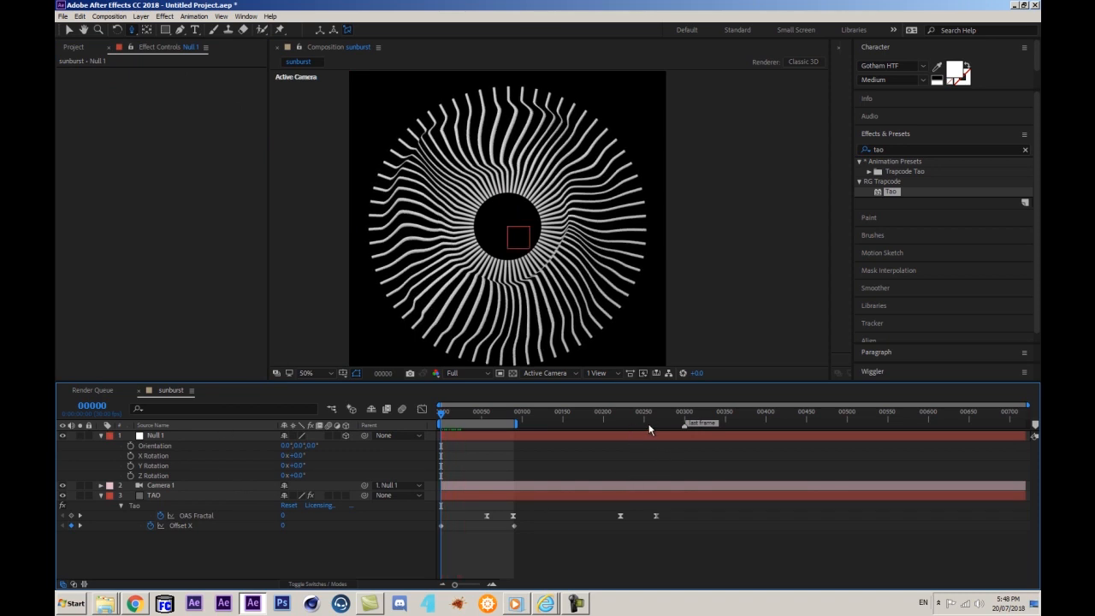
left_click(281, 516)
key("Return")
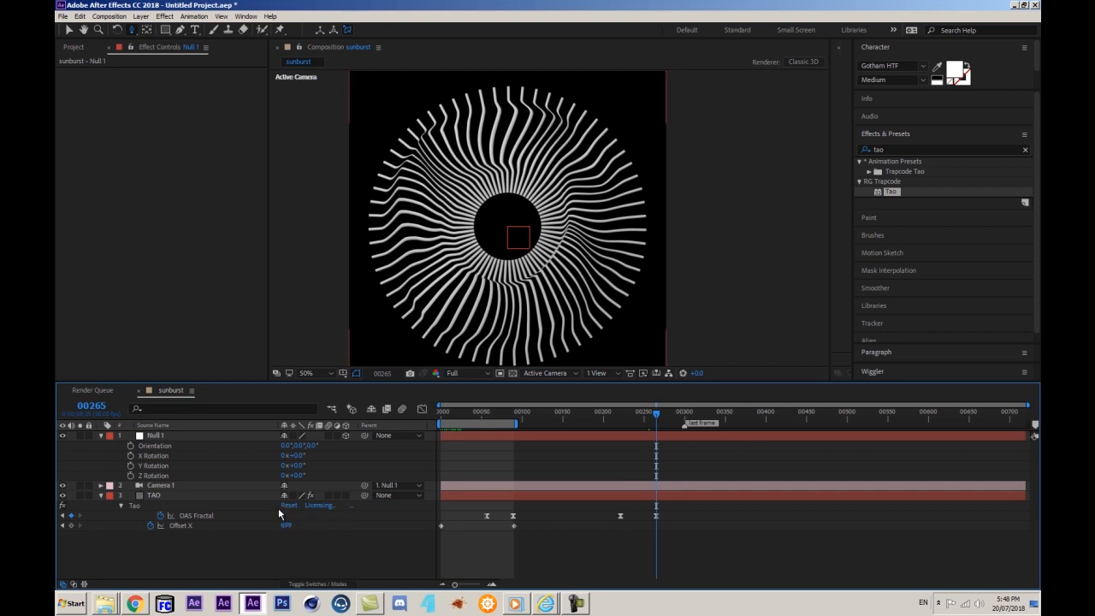
left_click_drag(284, 516, 303, 515)
left_click(348, 542)
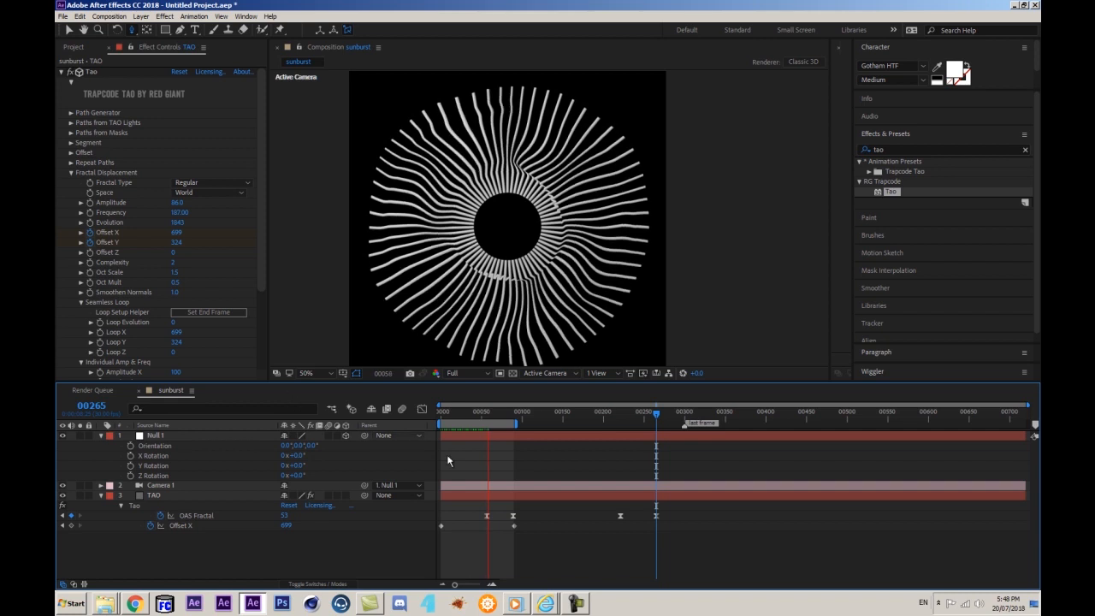
Step: Move the second OAS Fractal keyframe from frame 90 to about frame 117
left_click(514, 515)
left_click_drag(513, 517, 535, 518)
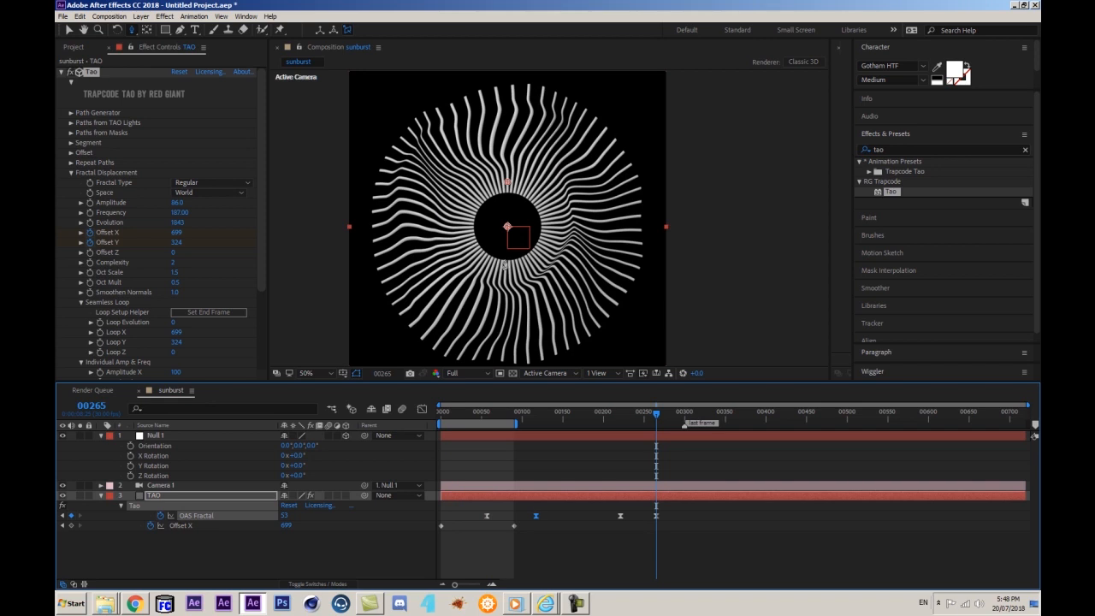
Step: Go to frame 26, collapse the null and TAO layers' properties, and deselect all layers
scroll(197, 338, "down", 3)
mouse_move(470, 412)
left_mouse_down()
mouse_move(449, 411)
mouse_move(462, 414)
left_mouse_up()
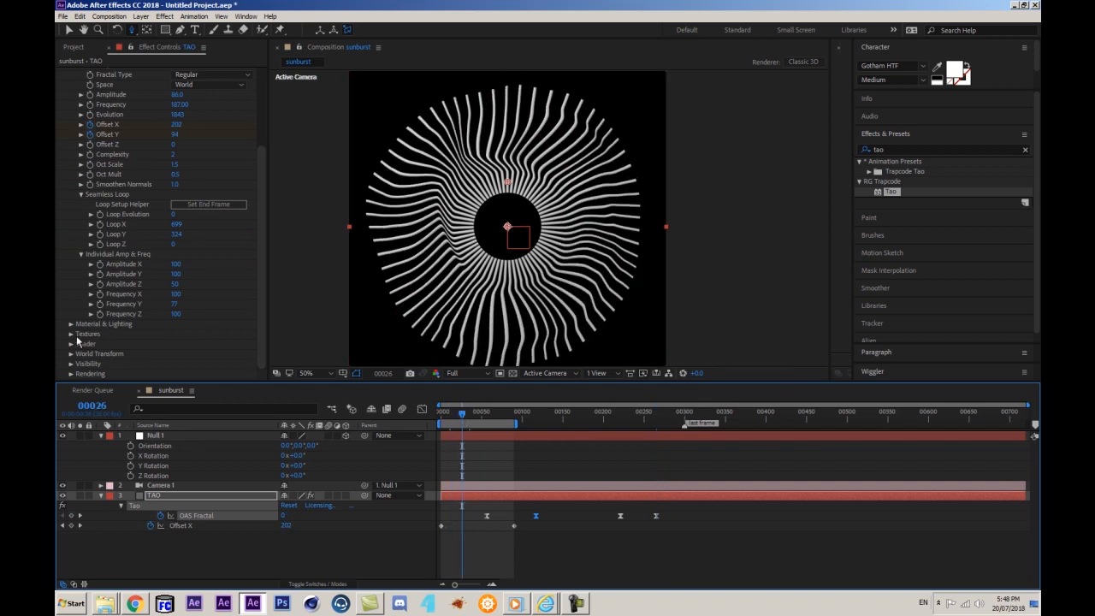
left_click(100, 435)
left_click(99, 456)
left_click(137, 507)
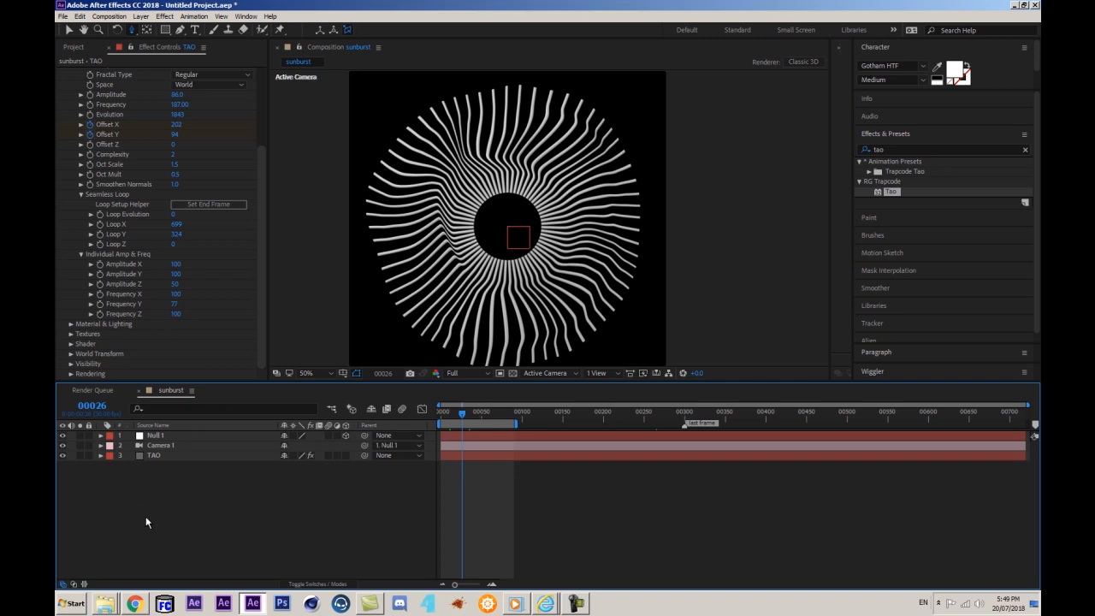
Step: Set the Built-in Environment of Tao's Image Based Lighting to Dark Industrial
scroll(278, 287, "up", 7)
scroll(342, 291, "down", 7)
scroll(180, 297, "up", 3)
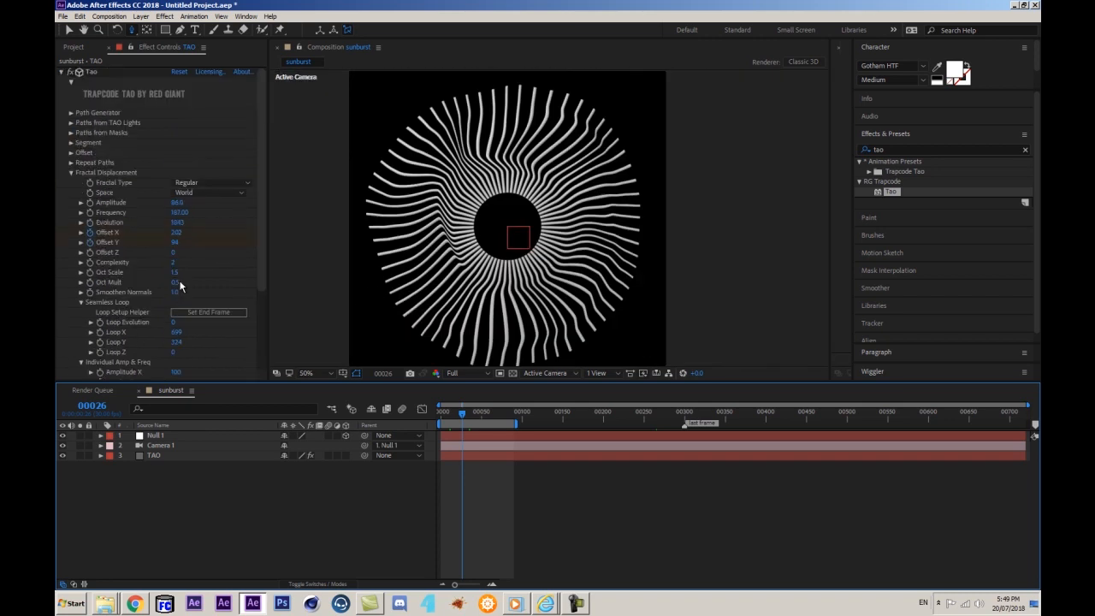
left_click(72, 173)
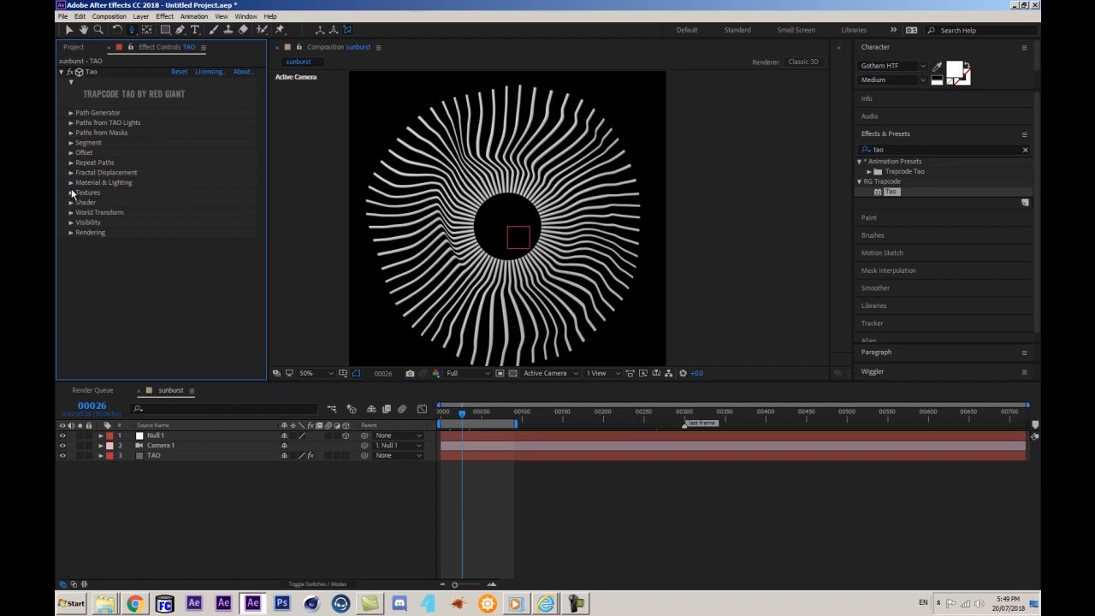
left_click(71, 183)
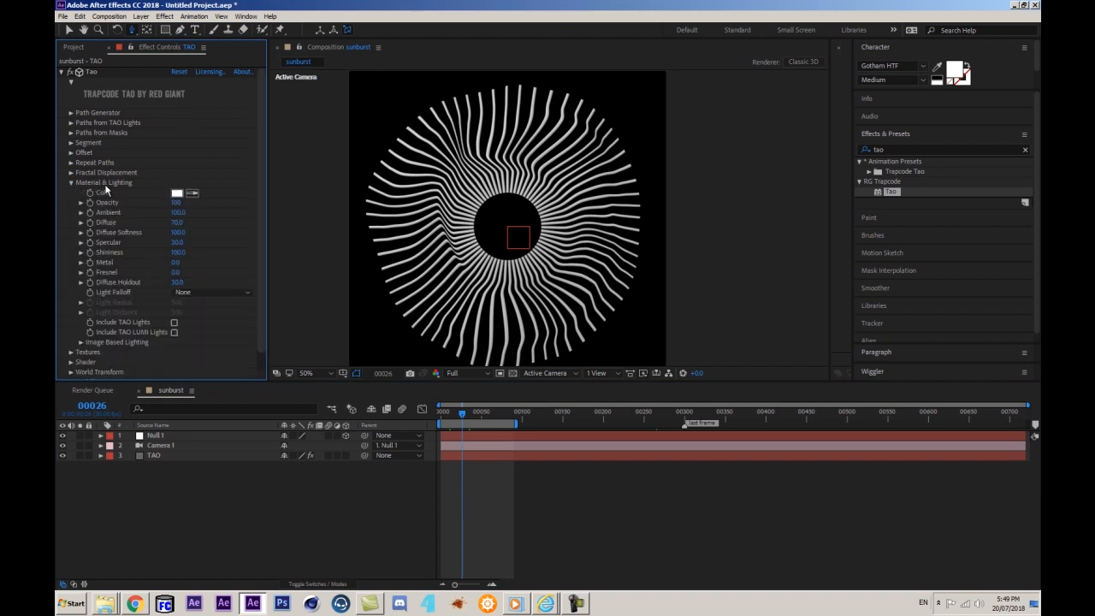
scroll(97, 268, "down", 1)
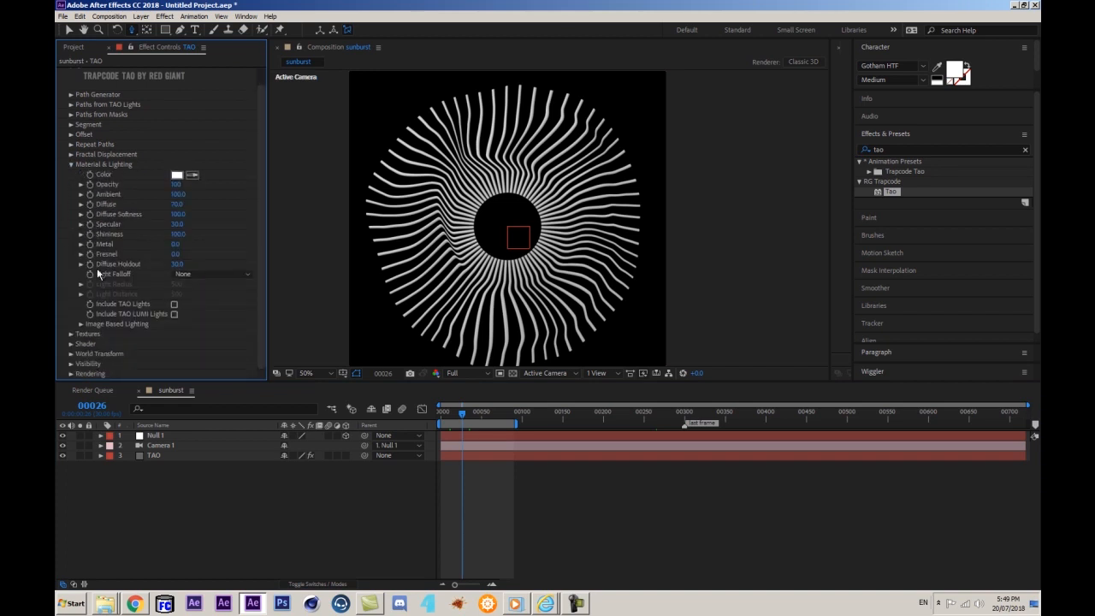
left_click(80, 324)
scroll(144, 323, "down", 2)
scroll(116, 301, "down", 3)
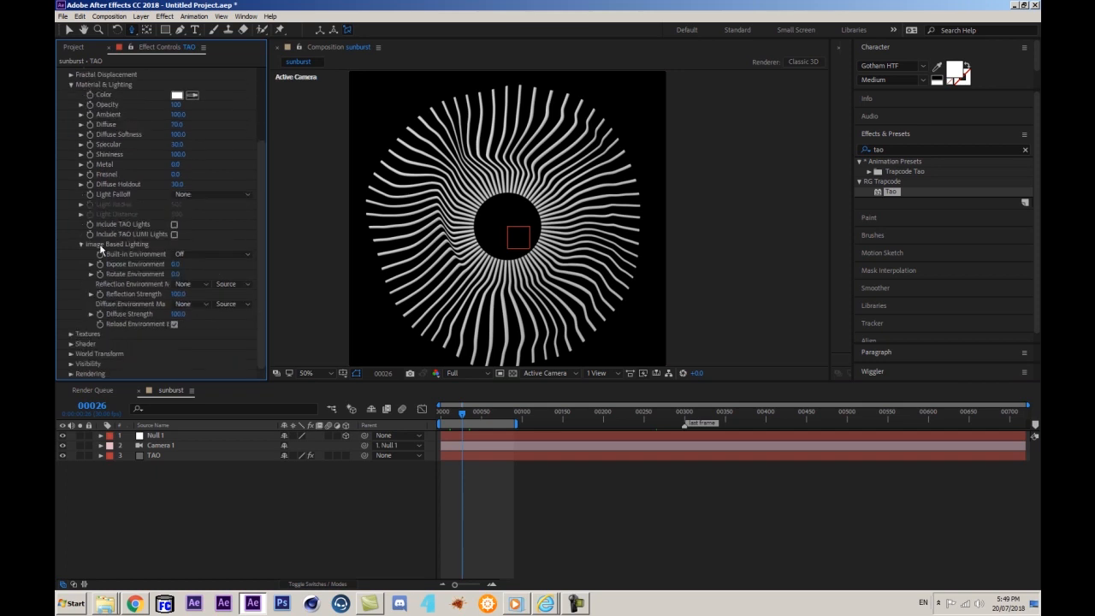
left_click(208, 255)
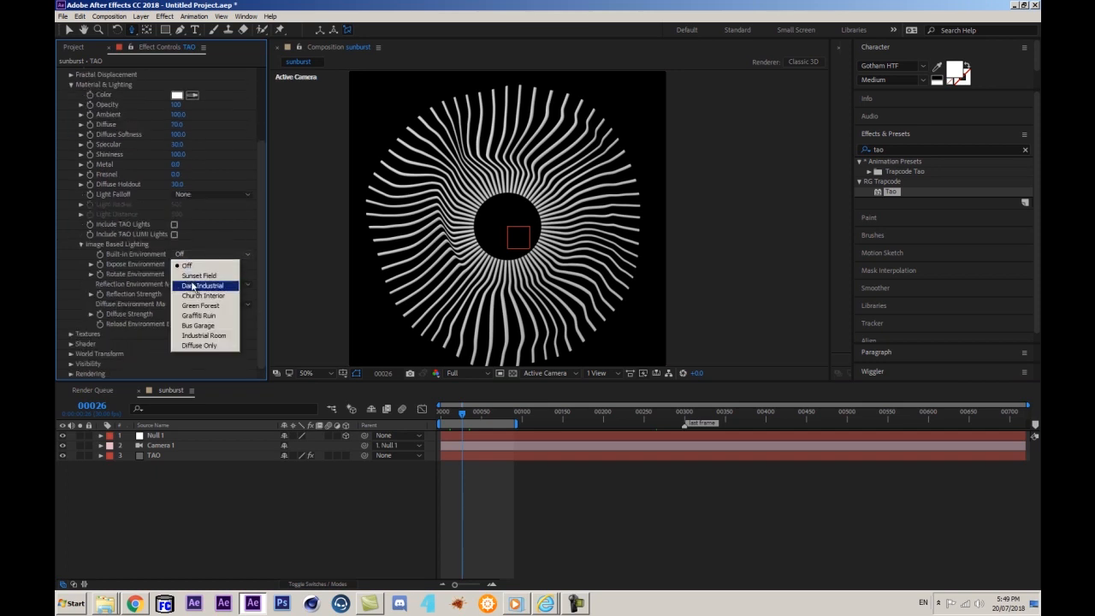
left_click(202, 285)
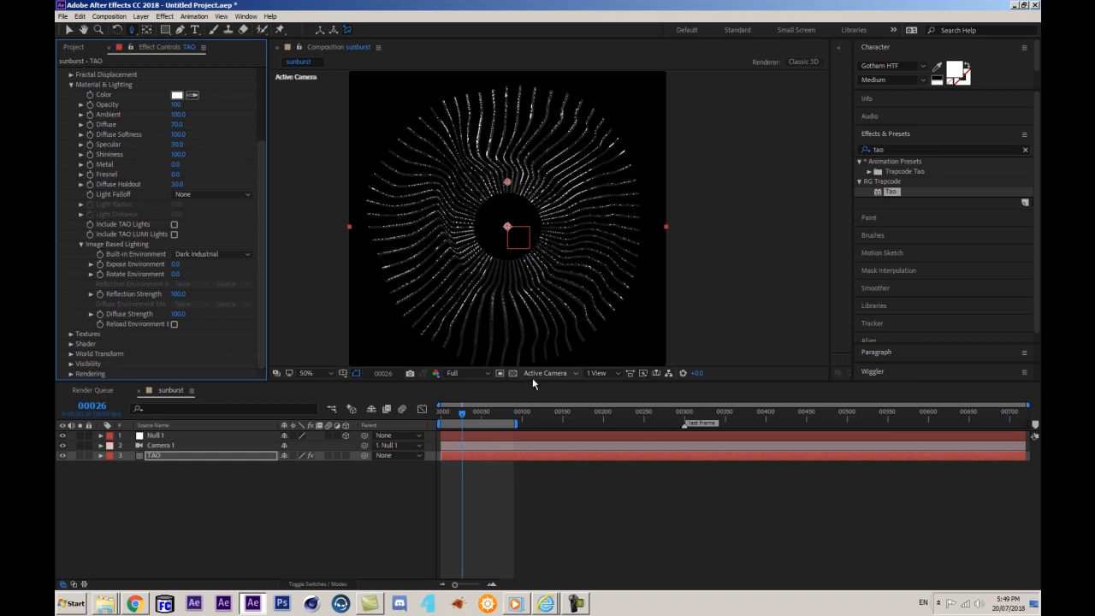
Step: Enlarge the composition viewer, set Tao's rendering Multisample to 16, and hide the layer controls
left_click_drag(530, 381, 524, 412)
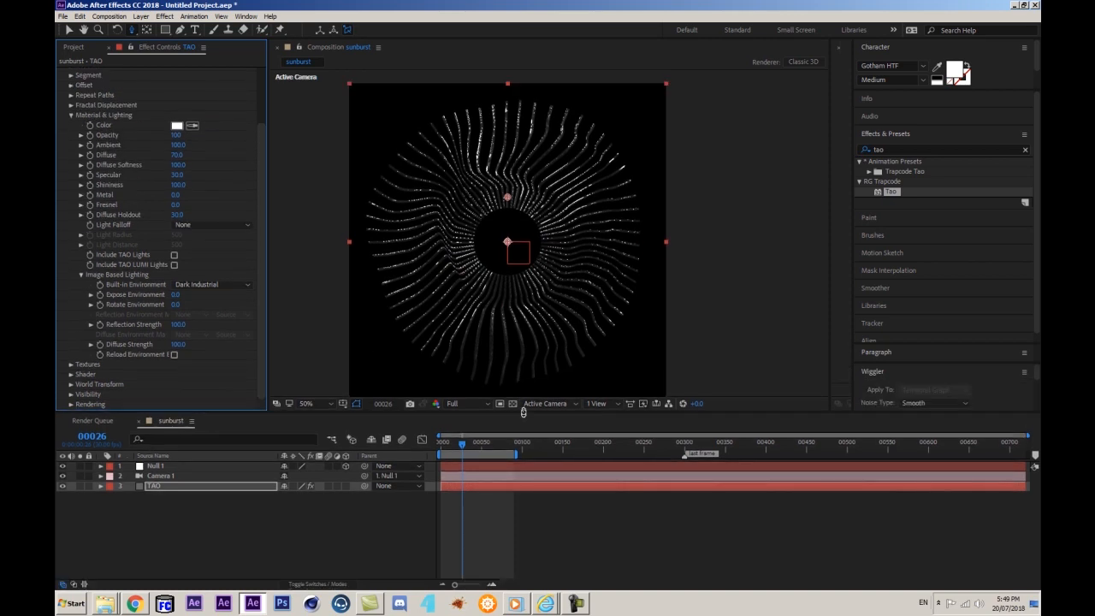
left_click(72, 405)
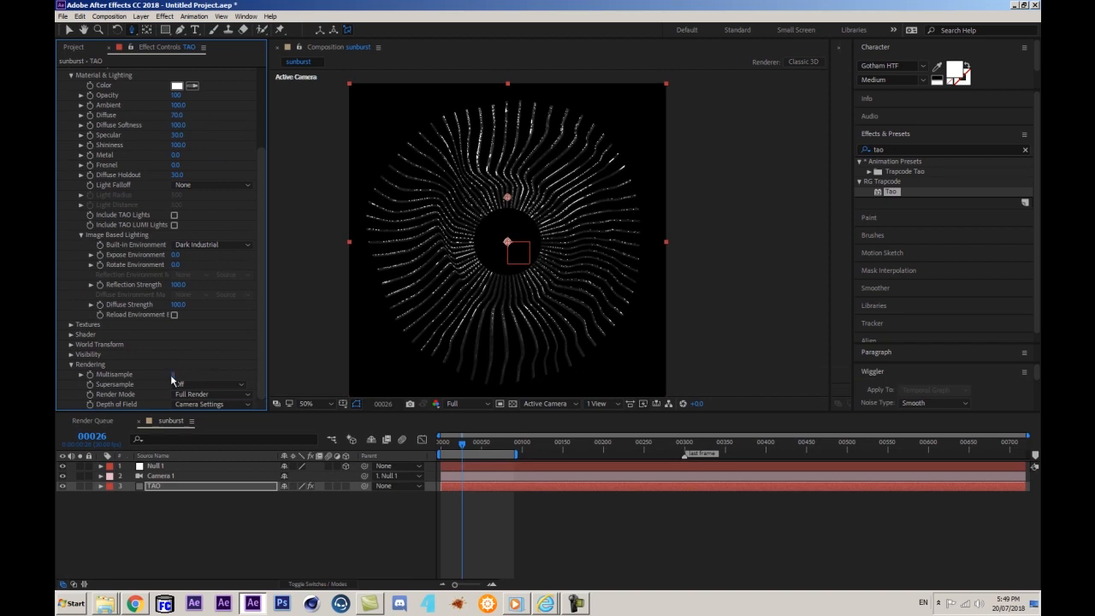
left_click(174, 376)
key("Return")
scroll(430, 274, "up", 1)
scroll(564, 281, "down", 1)
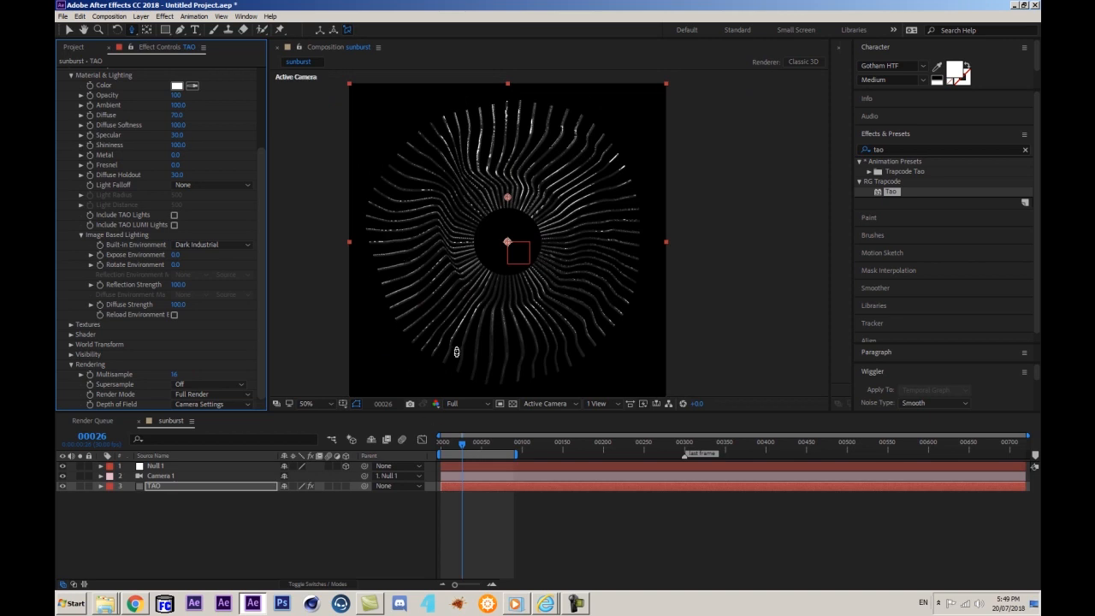
key("ctrl+shift+h")
Step: Raise the Reflection Strength of Tao's Image Based Lighting to 224
scroll(203, 249, "up", 3)
scroll(186, 342, "down", 1)
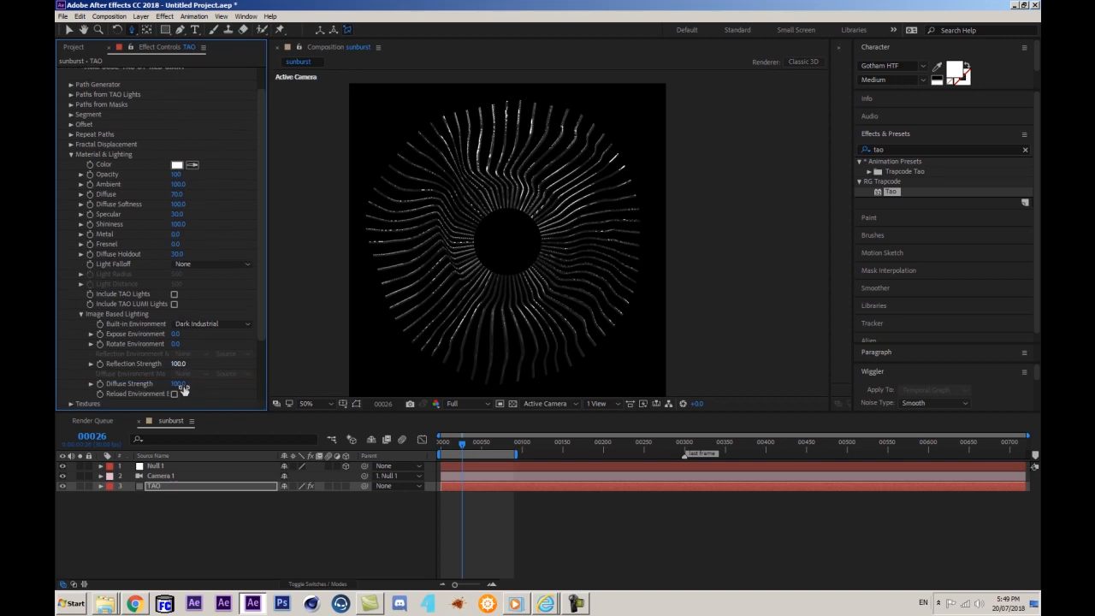
left_click_drag(196, 363, 237, 353)
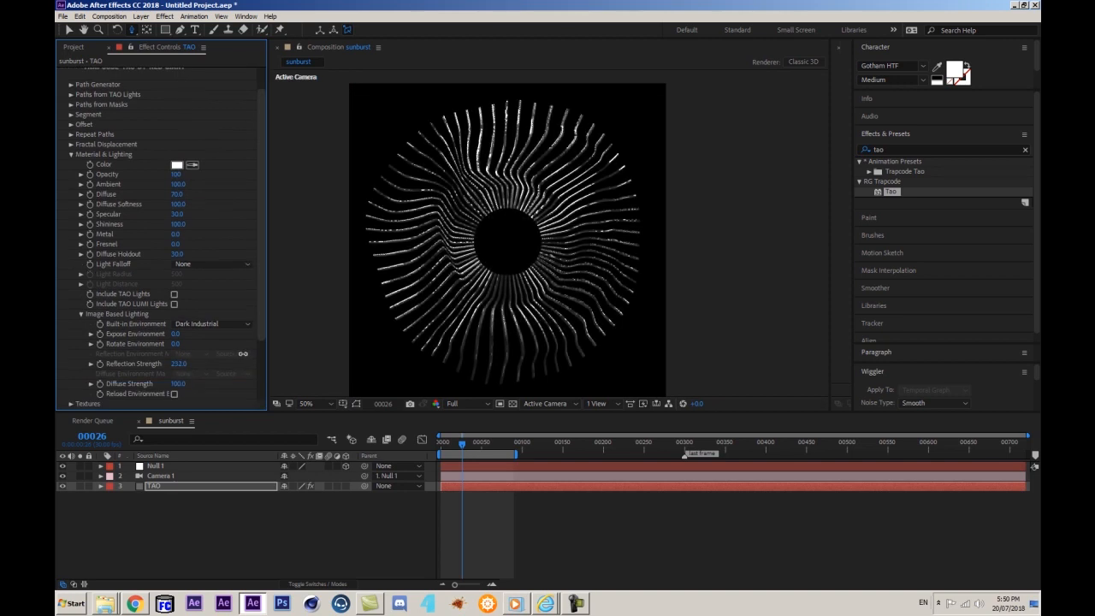
Step: Set the Tao material's Metal to 91 and the Segment Size to 9
scroll(177, 285, "up", 1)
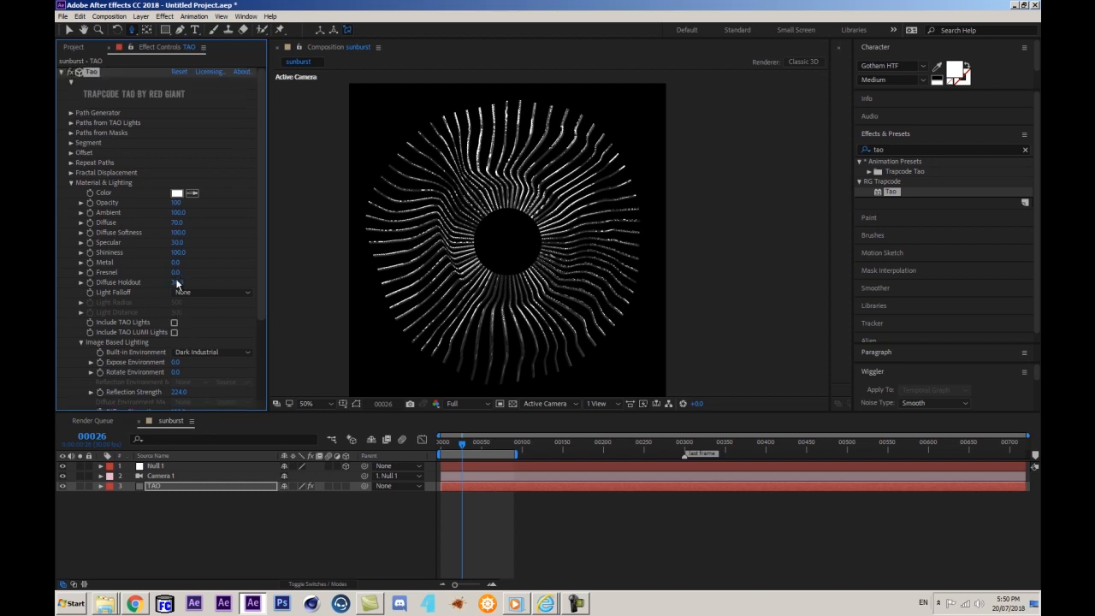
left_click_drag(176, 262, 228, 259)
left_click(70, 142)
left_click_drag(175, 221, 177, 222)
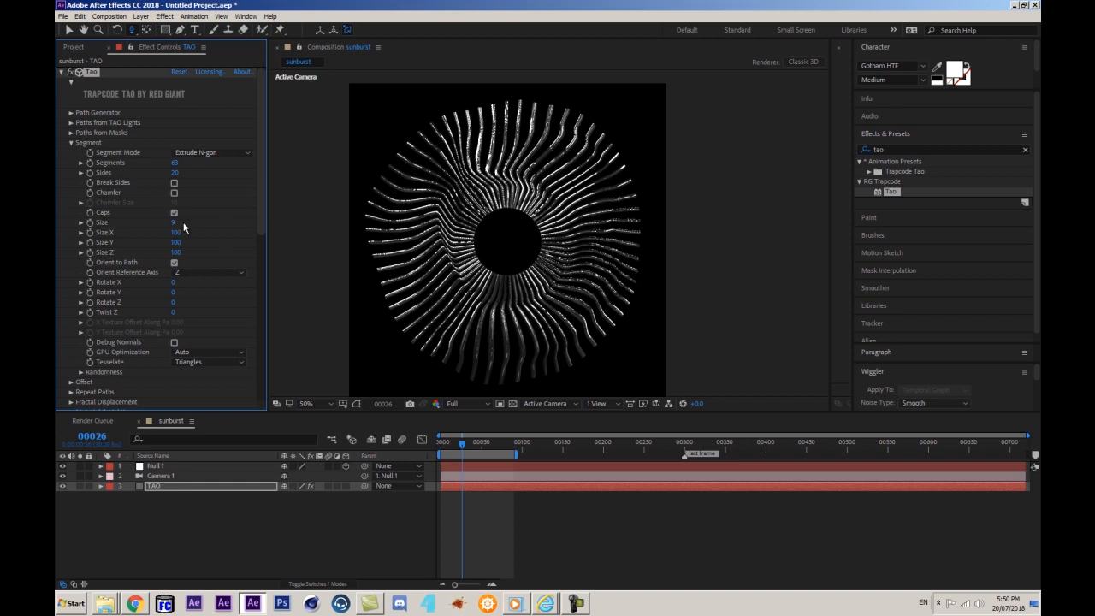
Step: Examine the reflections and highlights along the rays at 100% and 50% magnification
scroll(418, 250, "up", 4)
scroll(658, 269, "down", 2)
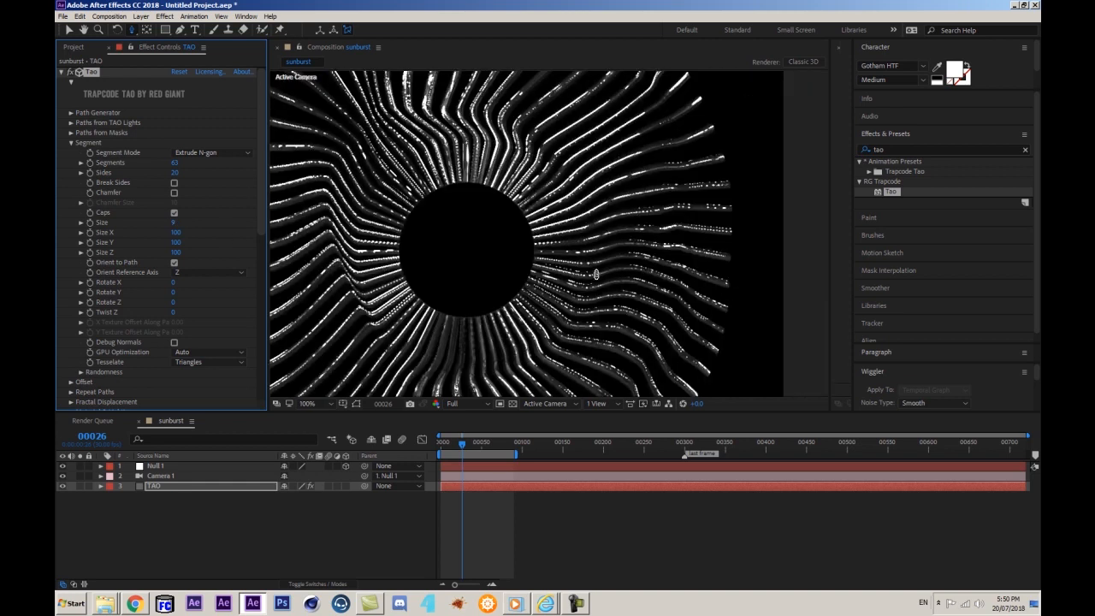
scroll(572, 264, "up", 2)
scroll(570, 263, "down", 2)
key("h")
left_click_drag(342, 311, 438, 272)
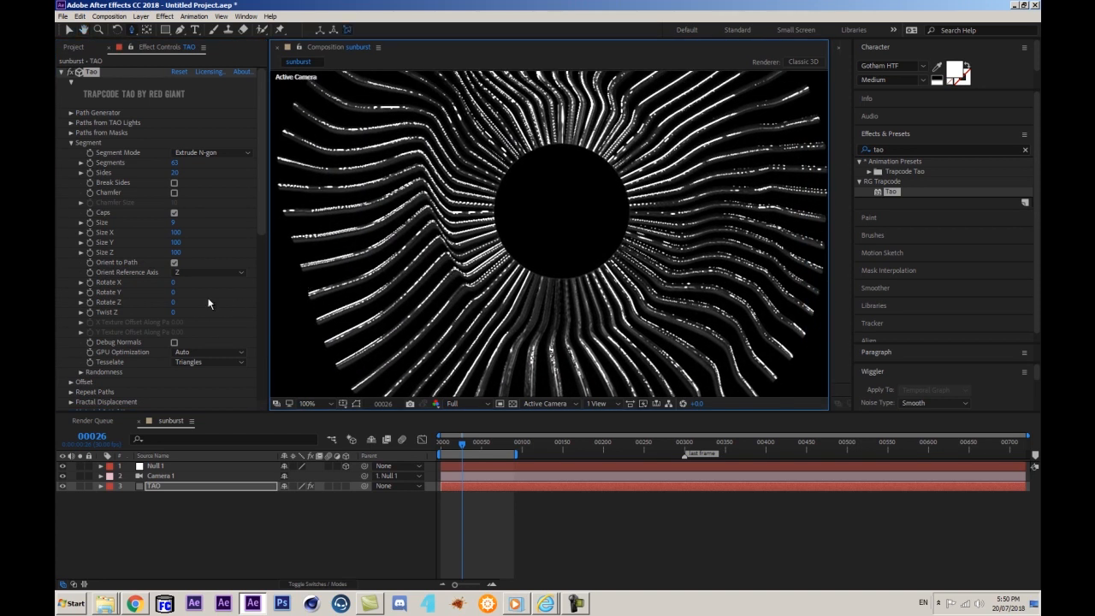
scroll(194, 312, "down", 5)
scroll(195, 311, "down", 5)
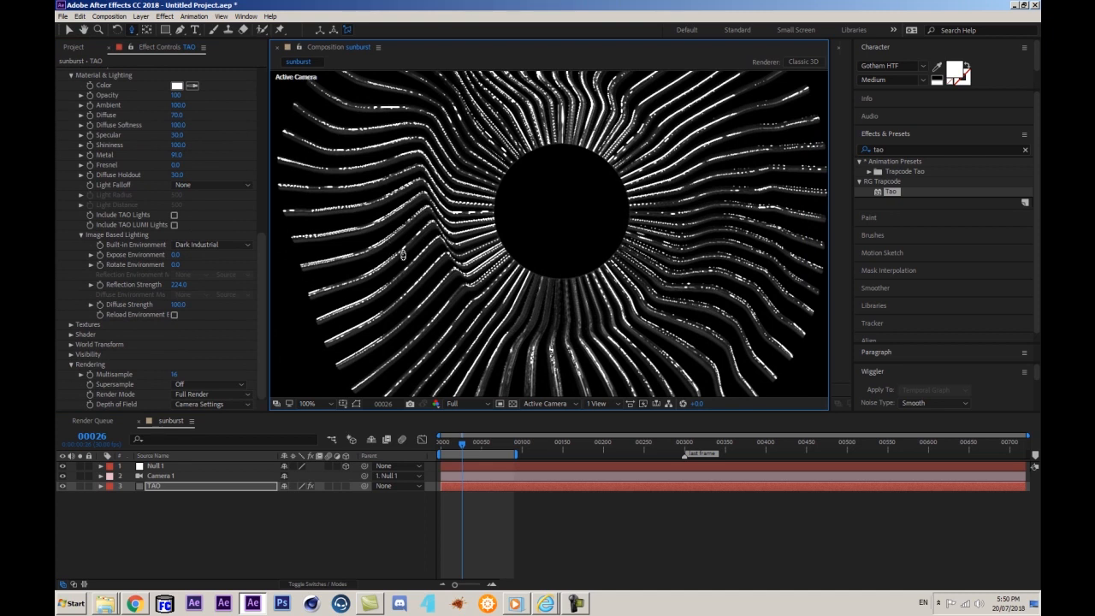
scroll(403, 254, "down", 2)
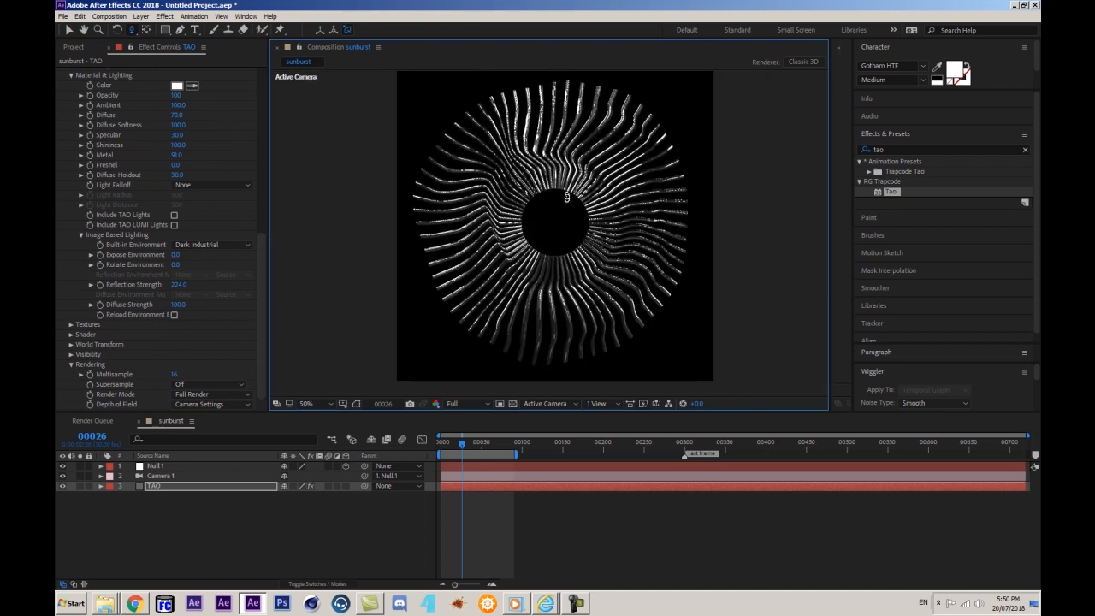
scroll(566, 197, "up", 2)
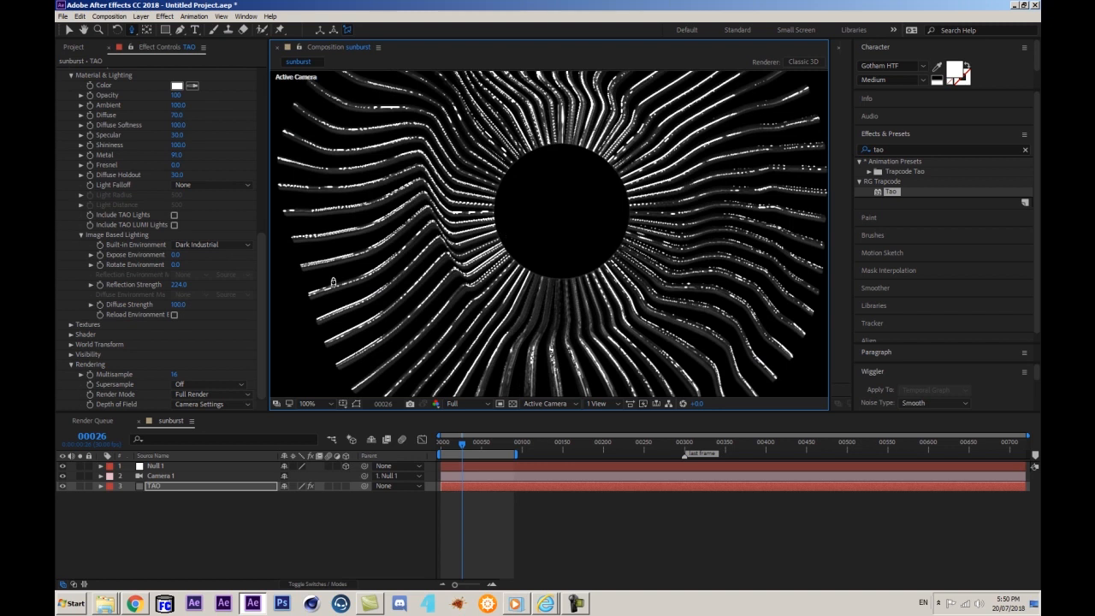
scroll(325, 292, "down", 2)
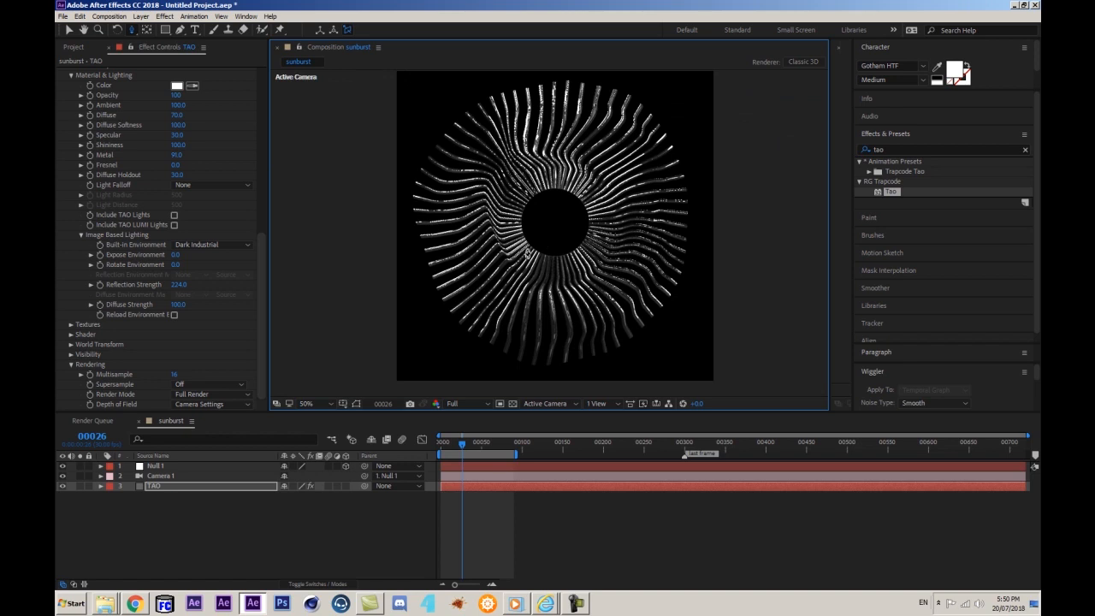
Step: Switch to Windows Explorer, open the inner TRAPCODE_TAO_HDRI_BUNDLE folder under D:\tools, and shrink the window to uncover After Effects
left_click(77, 607)
left_click(226, 388)
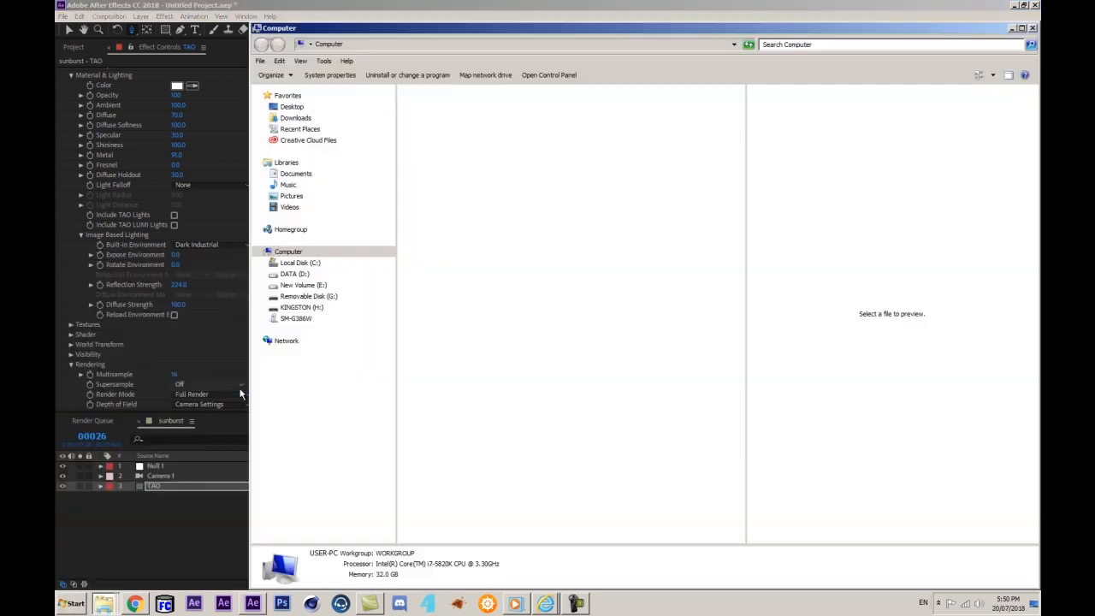
left_click(294, 274)
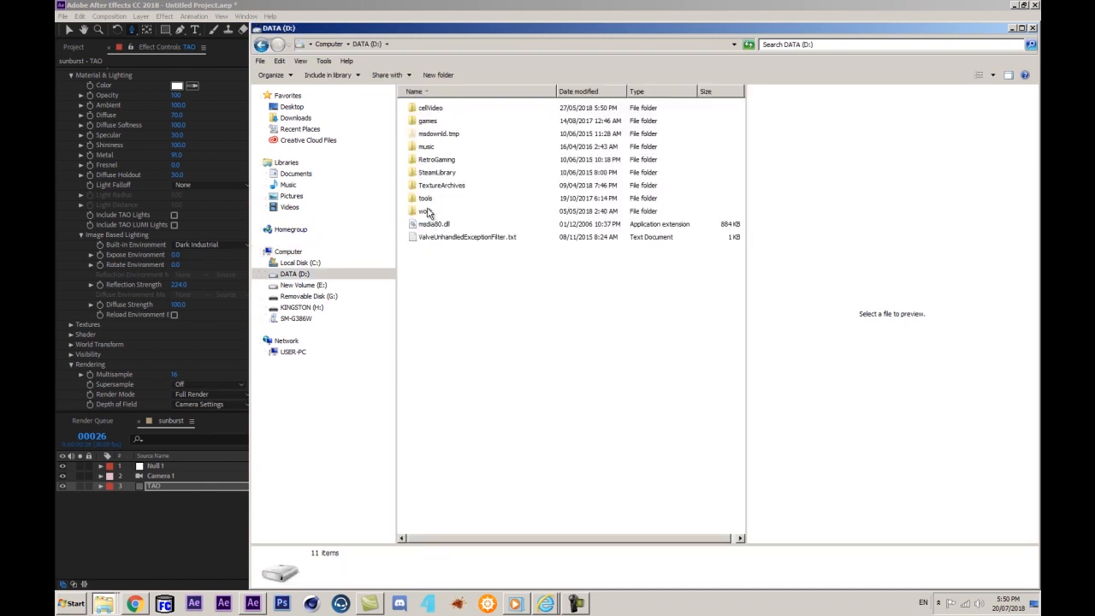
double_click(432, 213)
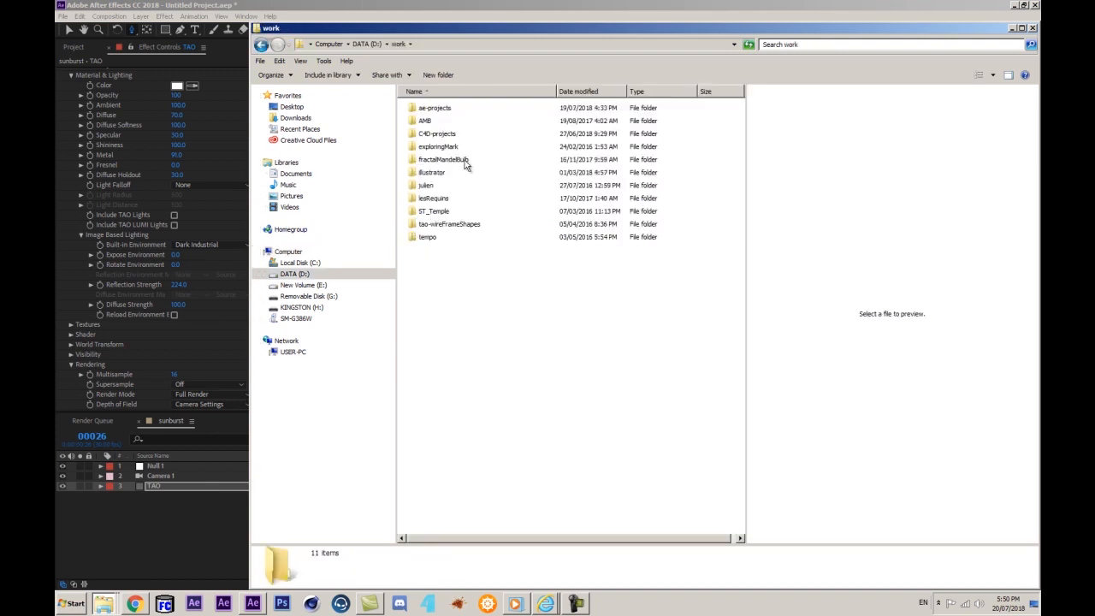
left_click(261, 44)
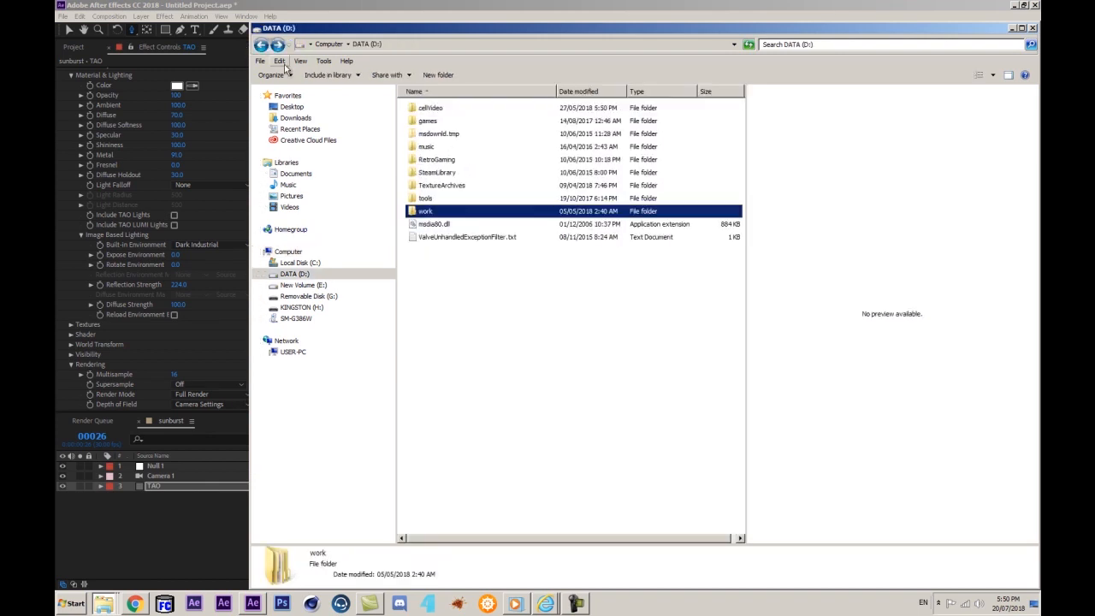
double_click(432, 197)
double_click(432, 162)
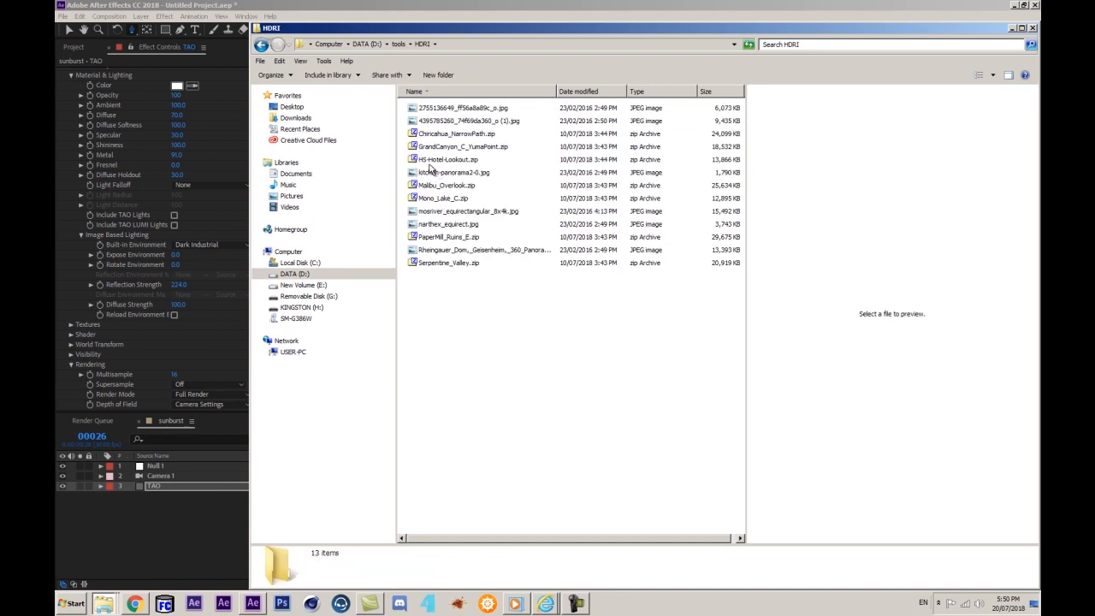
left_click(261, 45)
double_click(451, 188)
double_click(440, 122)
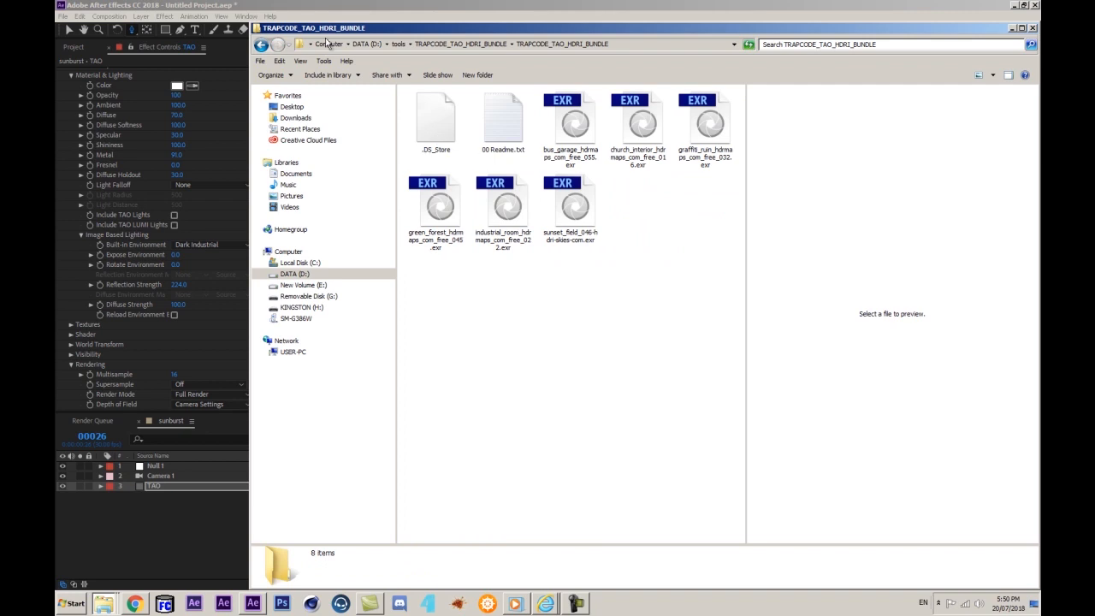
left_click_drag(250, 23, 545, 126)
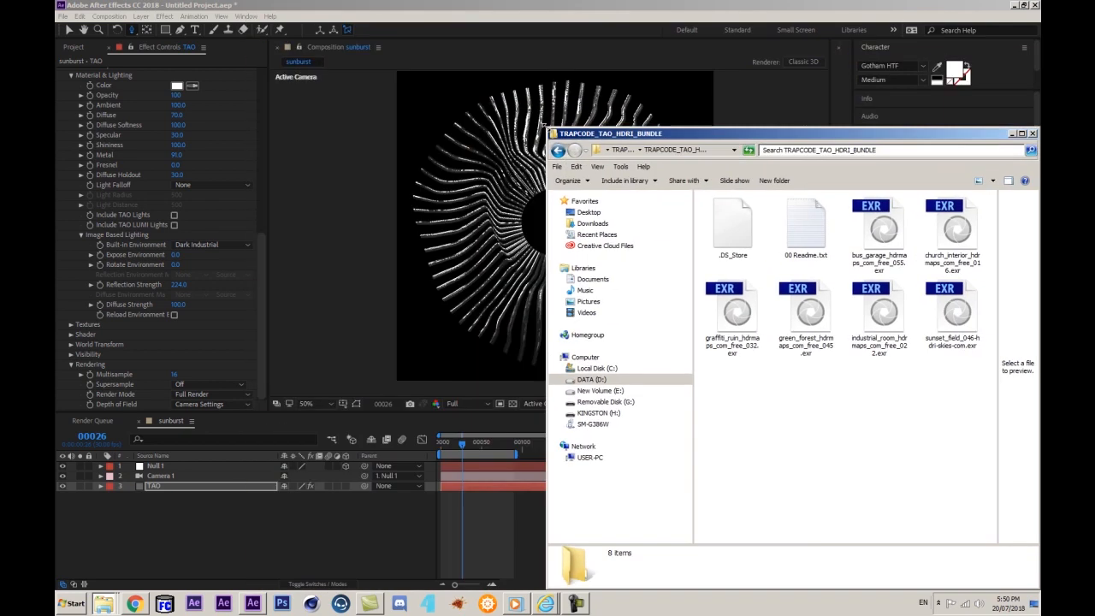
Step: Import industrial_room_hdrmaps_com_free_022.exr from the HDRI bundle folder into the After Effects project
left_click(866, 228)
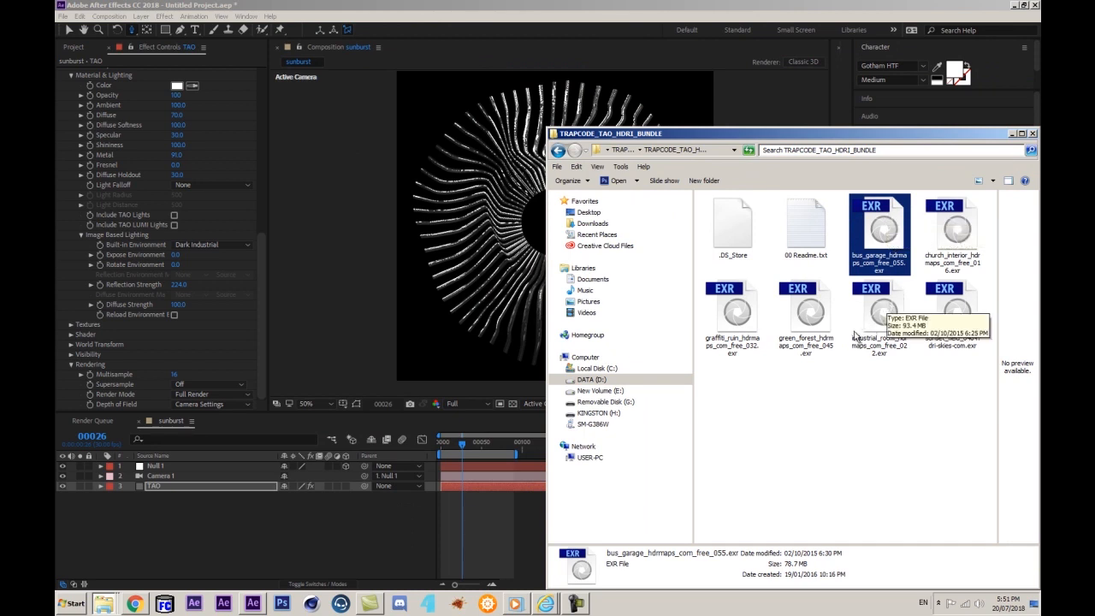
left_click(830, 399)
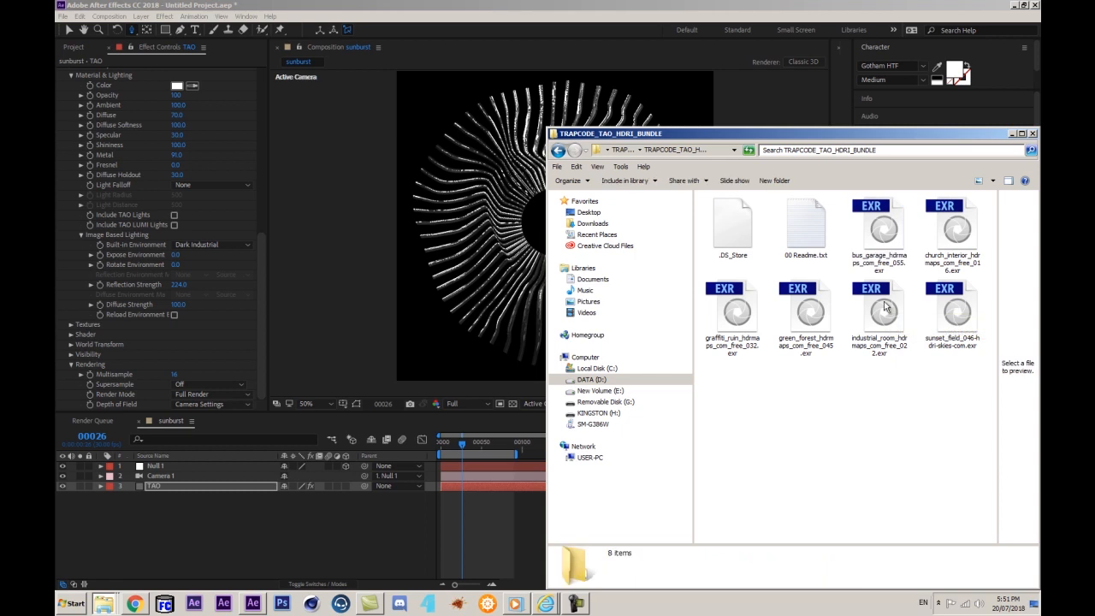
left_click(884, 354)
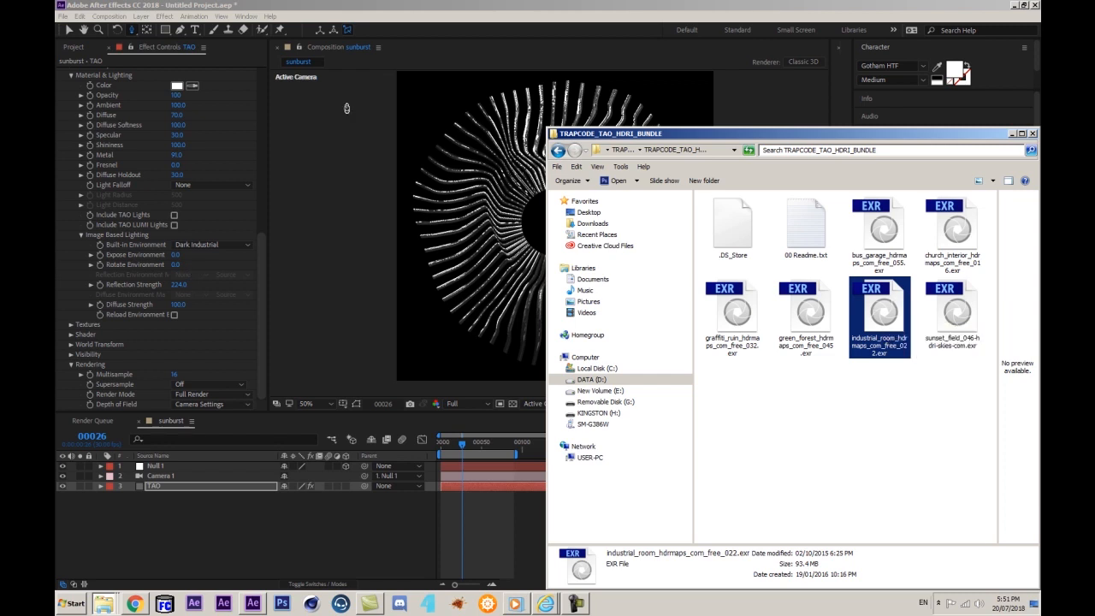
left_click(79, 52)
mouse_move(104, 603)
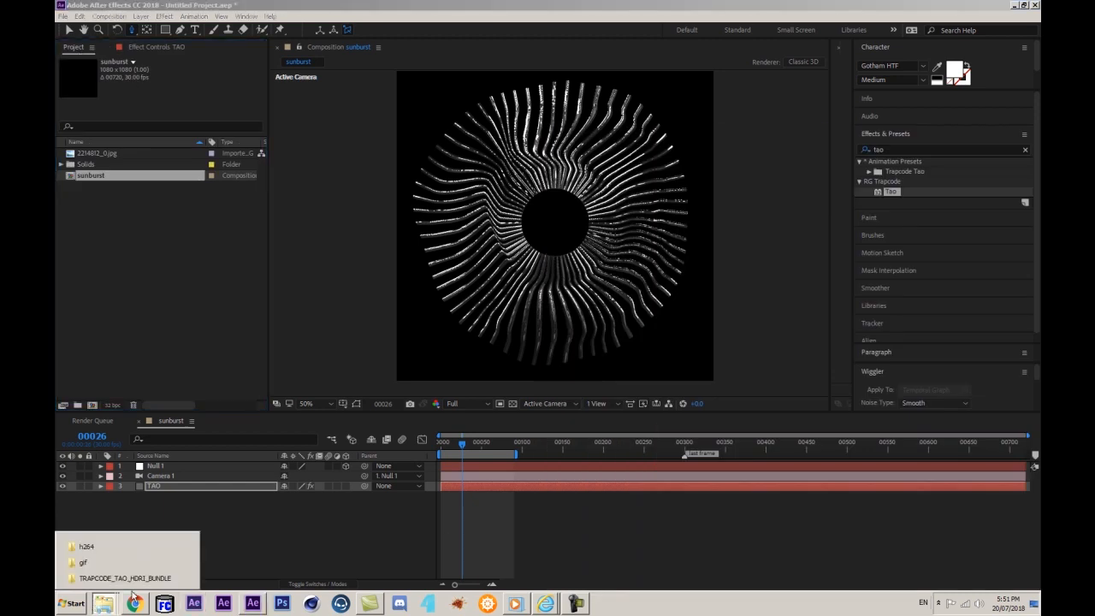
left_click(129, 572)
left_click_drag(874, 327, 169, 305)
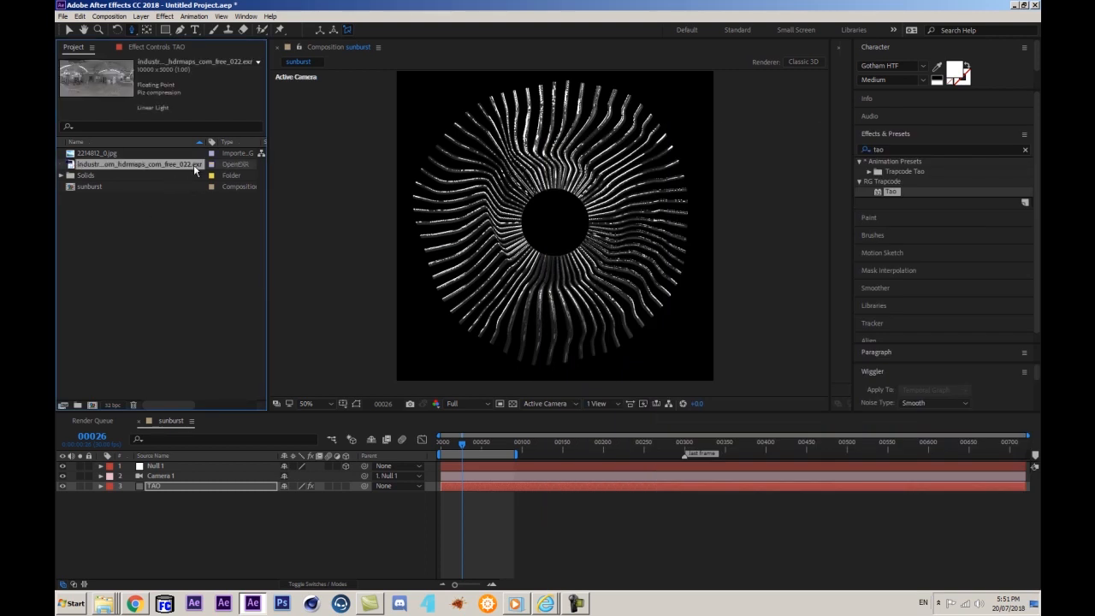
Step: Create a composition from the imported industrial room EXR and view it at frame 51 at 25% magnification
left_click_drag(127, 163, 93, 404)
left_click(483, 445)
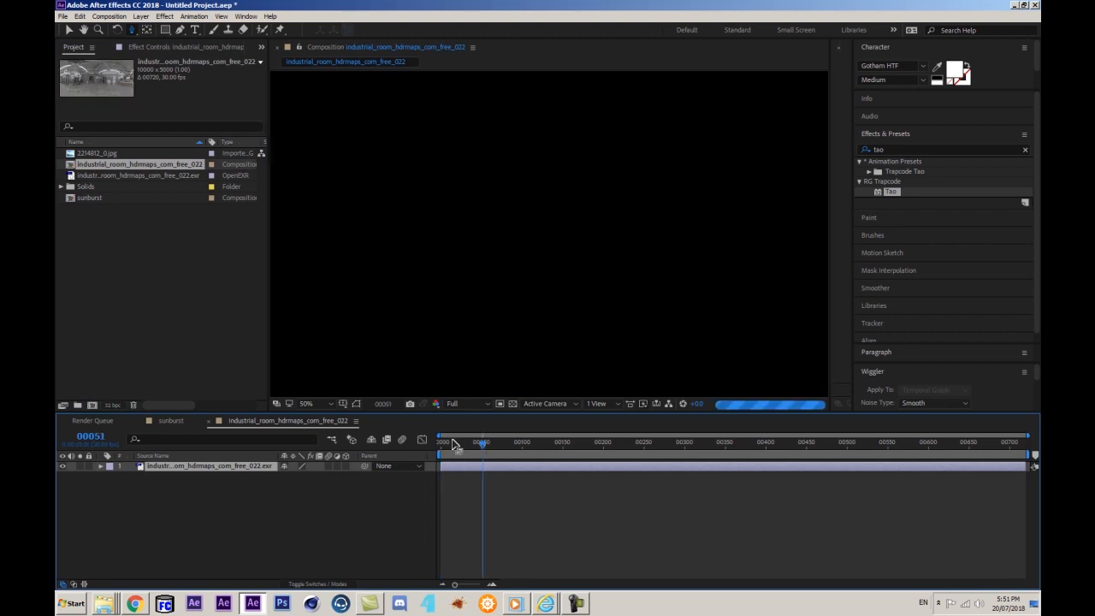
scroll(569, 259, "down", 2)
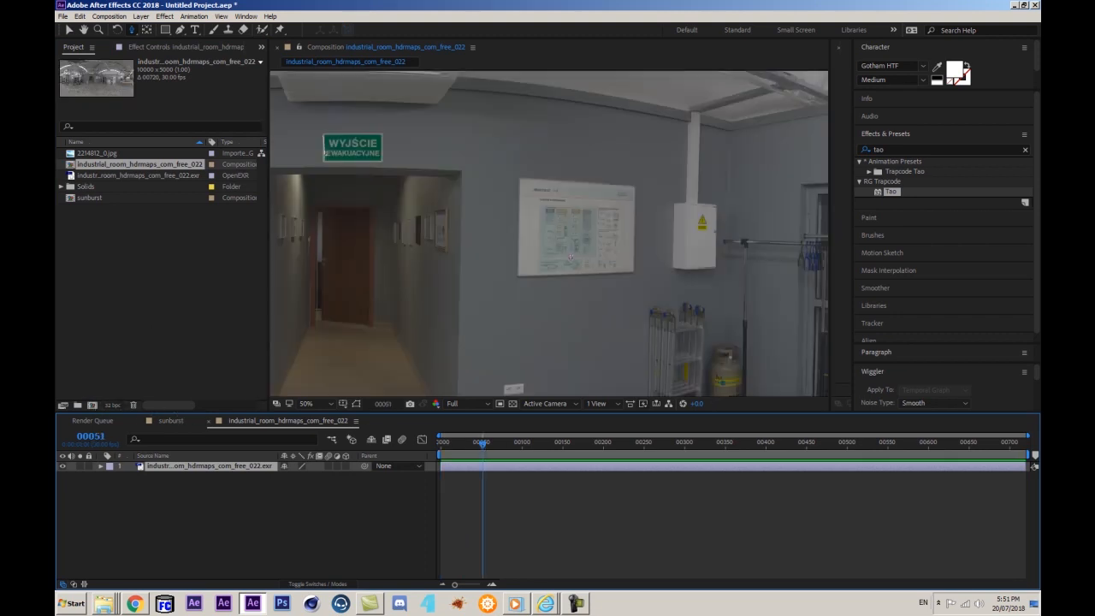
left_click(628, 312)
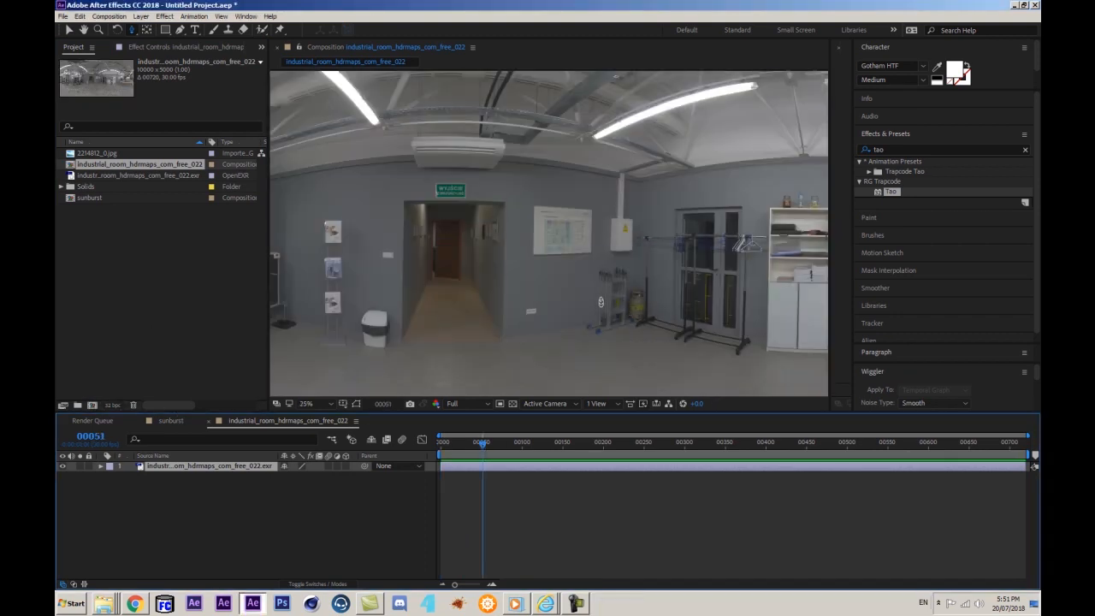
Step: Set the industrial room composition's preview resolution to Quarter and fit the whole panorama in the viewer
left_click(607, 314)
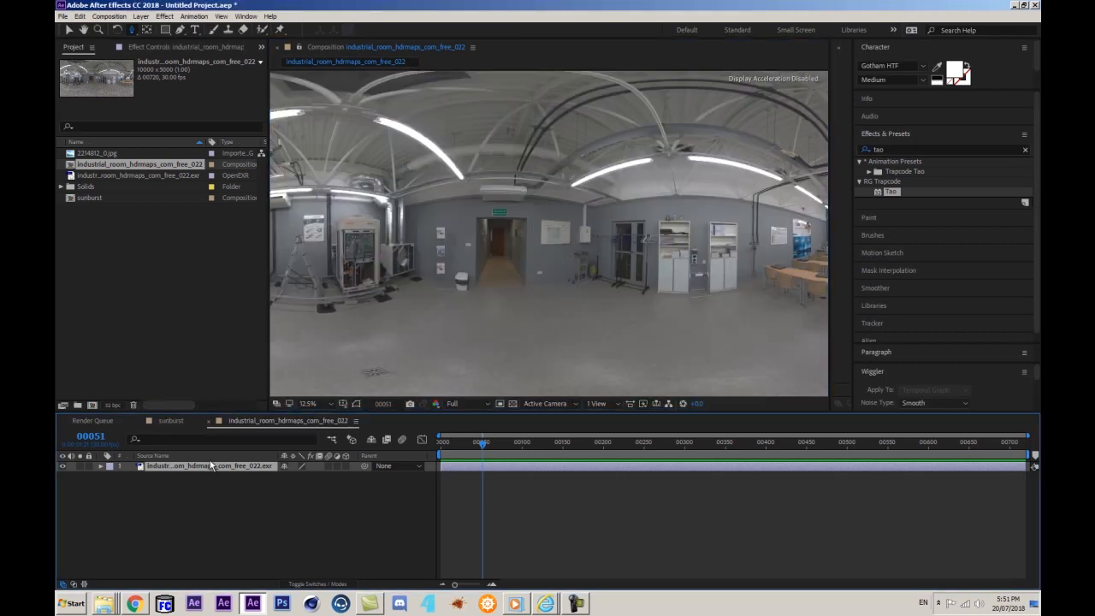
left_click(181, 308)
scroll(504, 291, "down", 2)
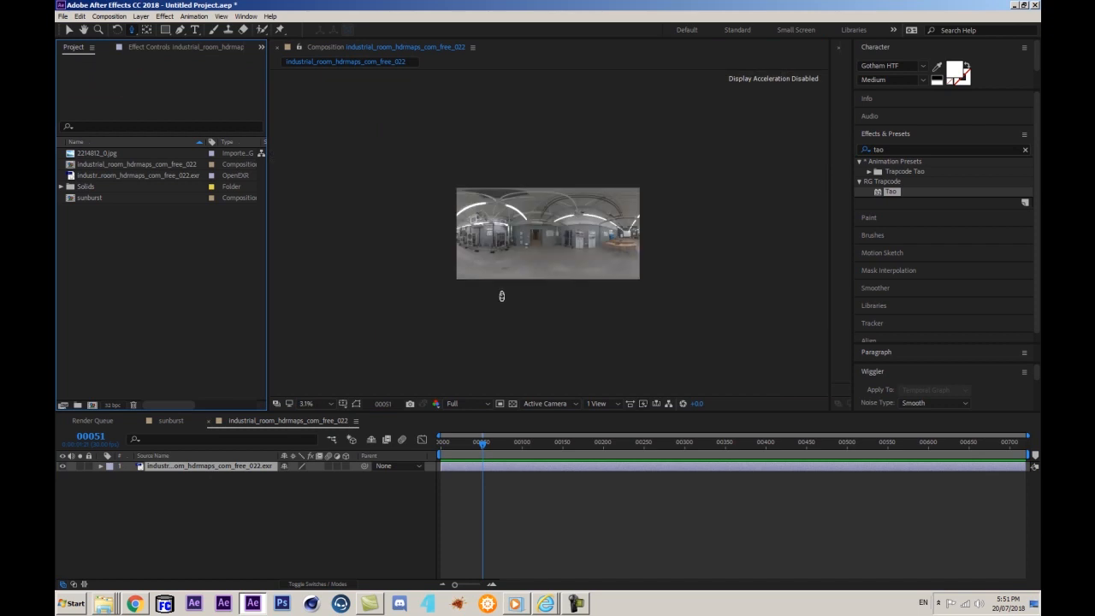
key("period")
key("period")
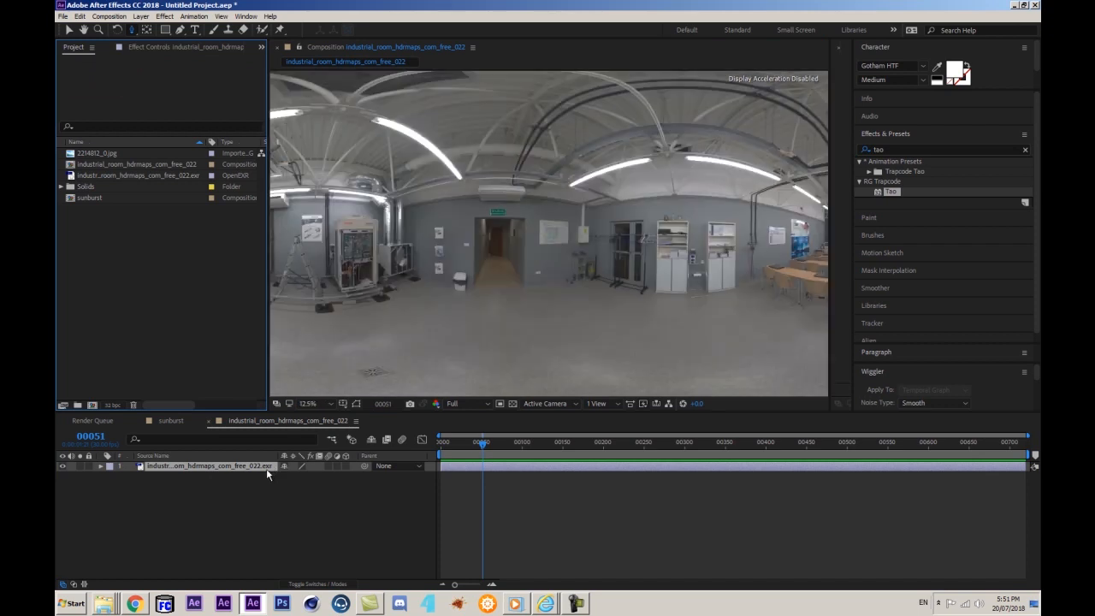
left_click(462, 403)
left_click(465, 461)
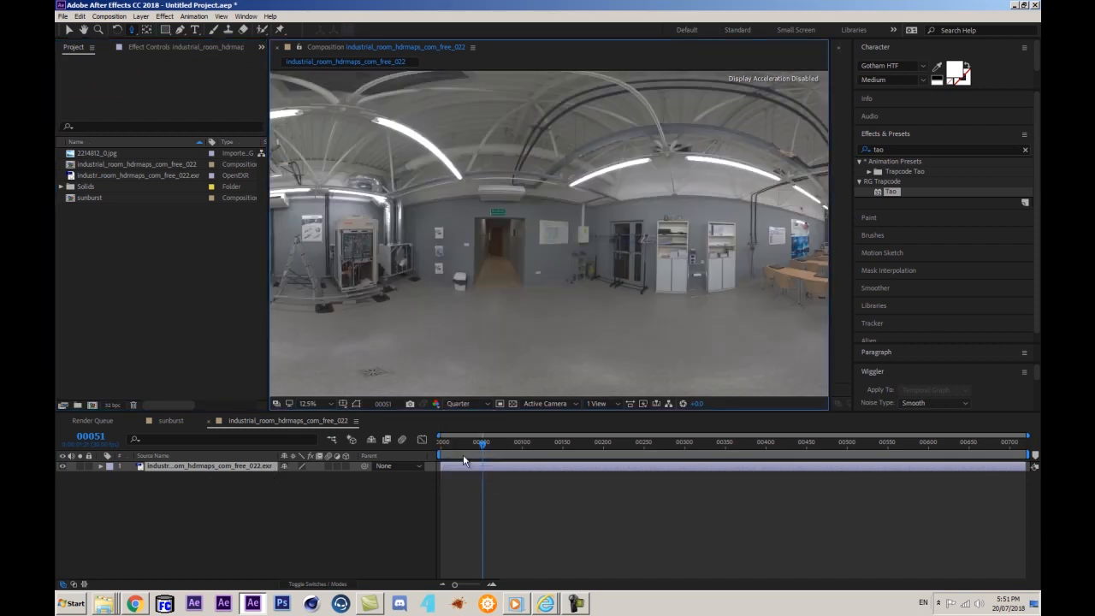
scroll(491, 349, "down", 1)
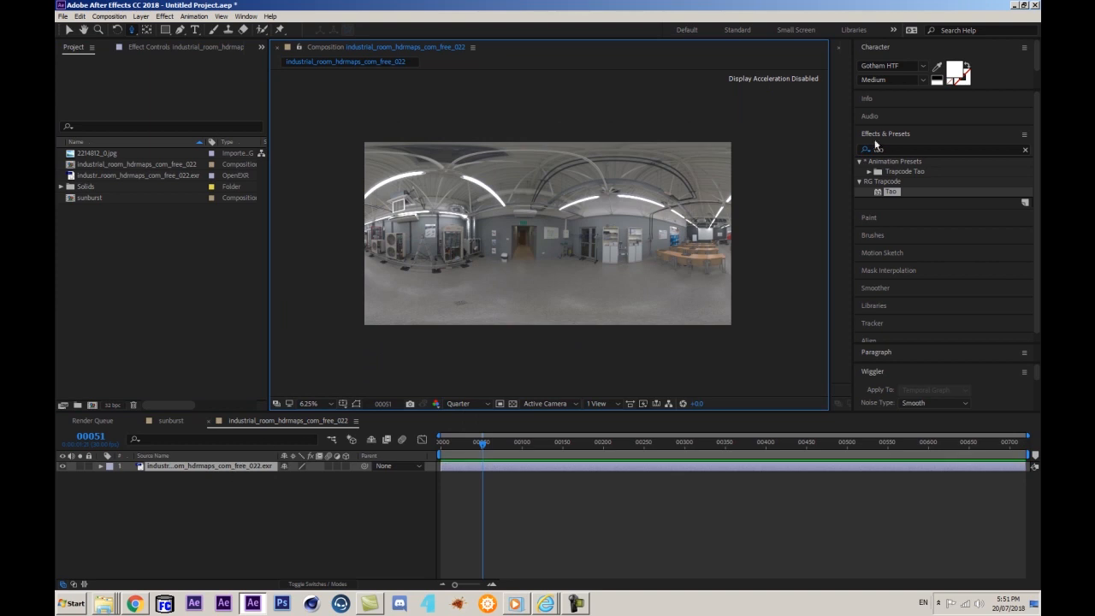
Step: Find the Curves effect and apply it to the industrial room EXR layer
left_click(895, 149)
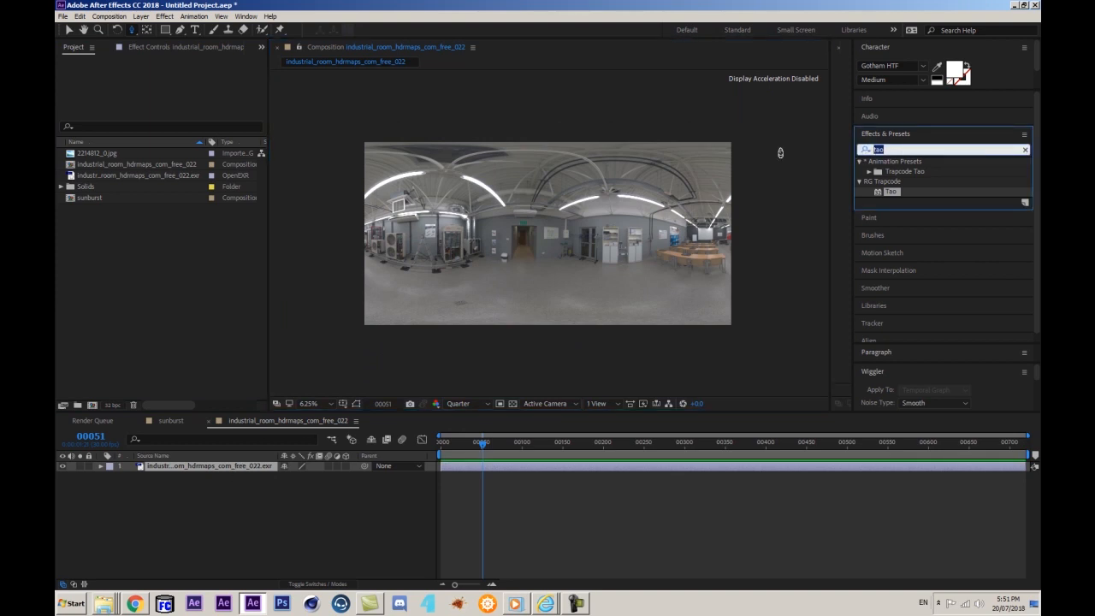
type("curve")
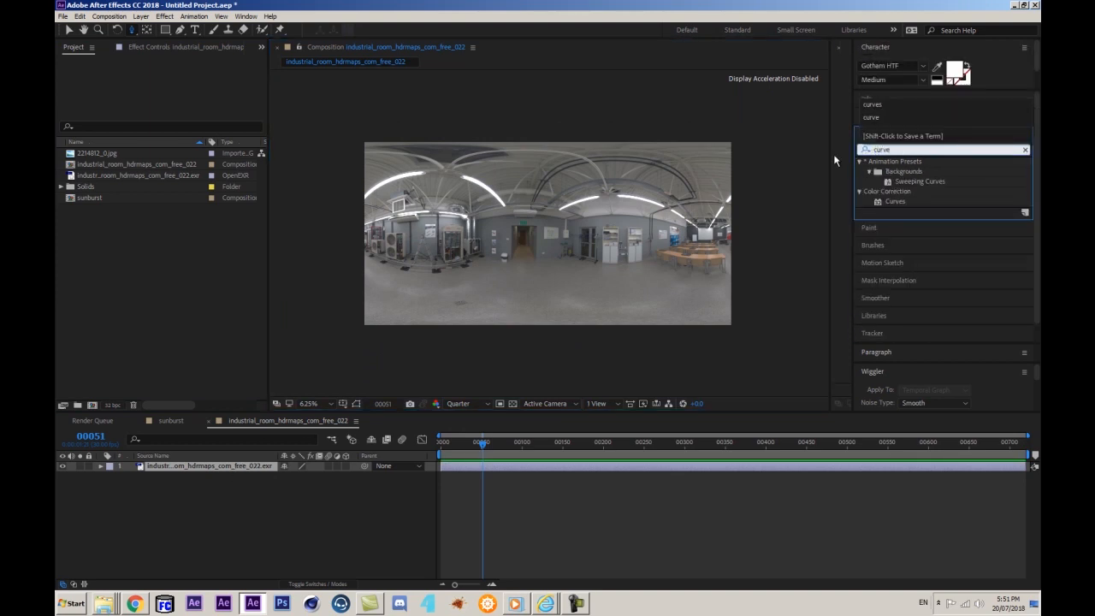
left_click_drag(887, 202, 886, 206)
left_click_drag(235, 470, 236, 470)
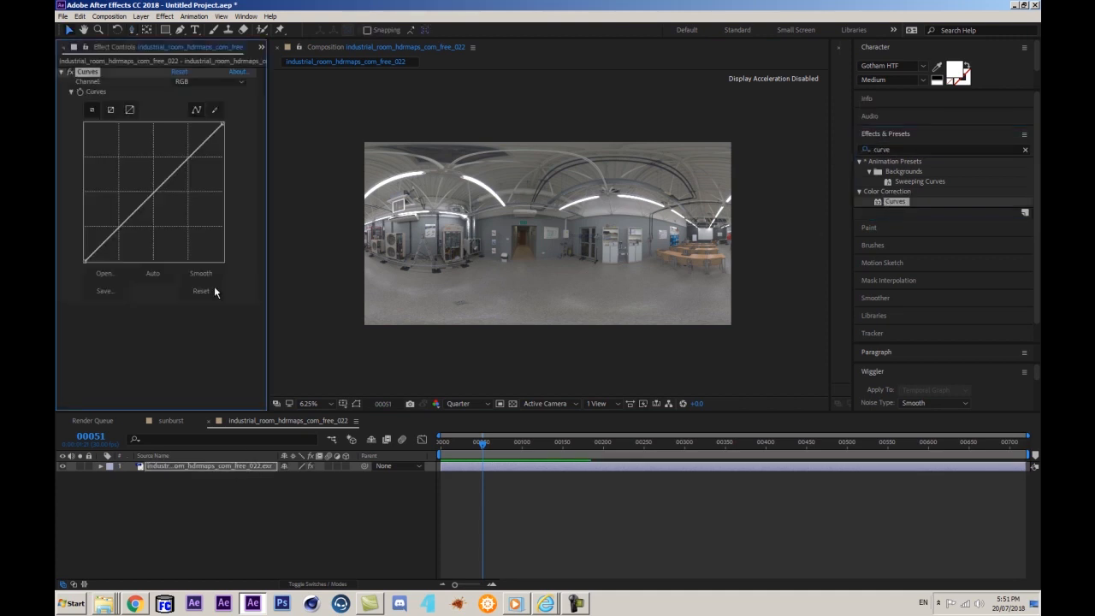
Step: Shape the RGB curve with a lowered white point and pulled-down midtones so only the ceiling lights stay bright
left_click_drag(224, 127, 248, 215)
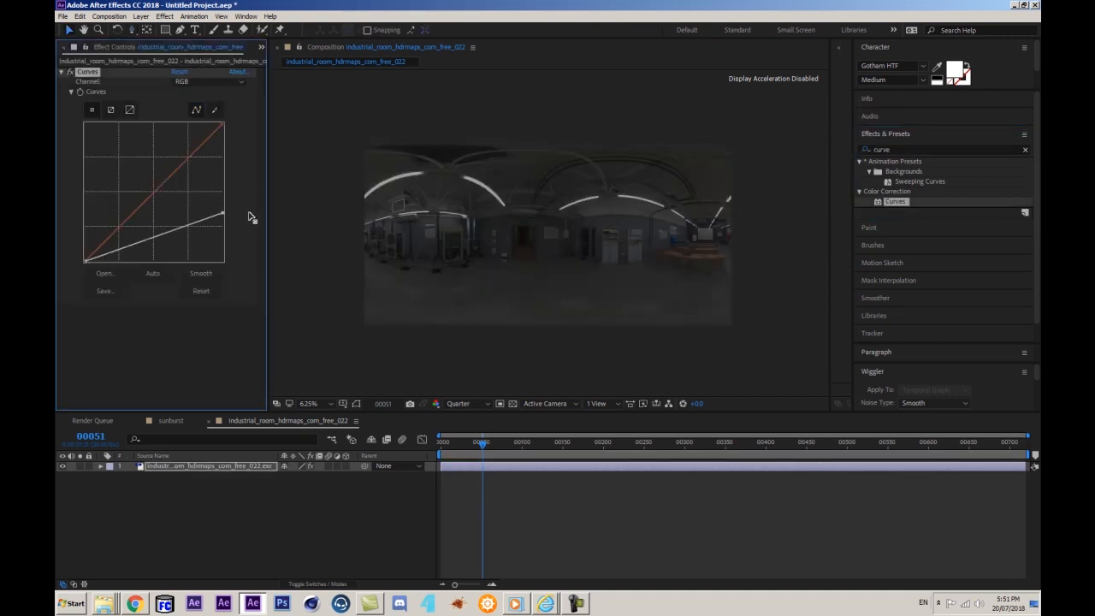
left_click_drag(142, 244, 134, 259)
left_click_drag(189, 235, 188, 235)
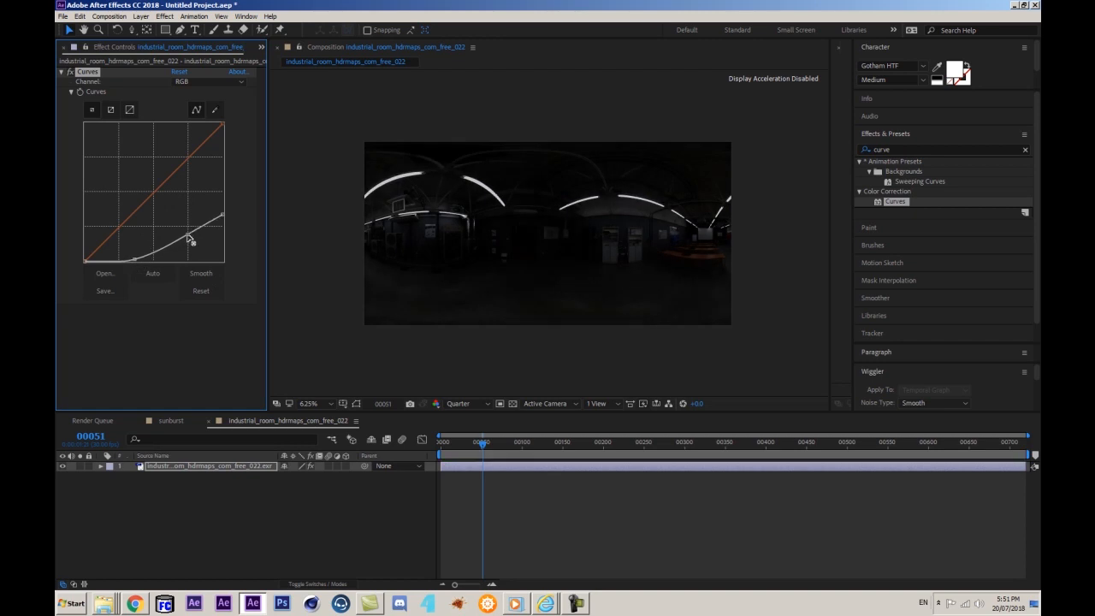
left_click_drag(134, 257, 134, 262)
left_click_drag(223, 215, 222, 225)
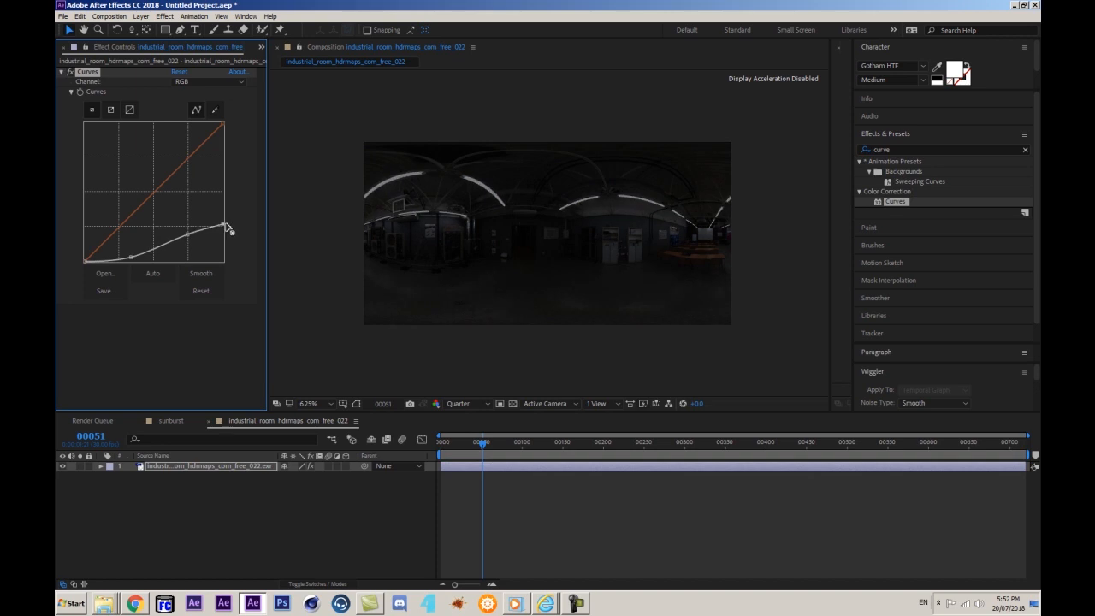
left_click(188, 237)
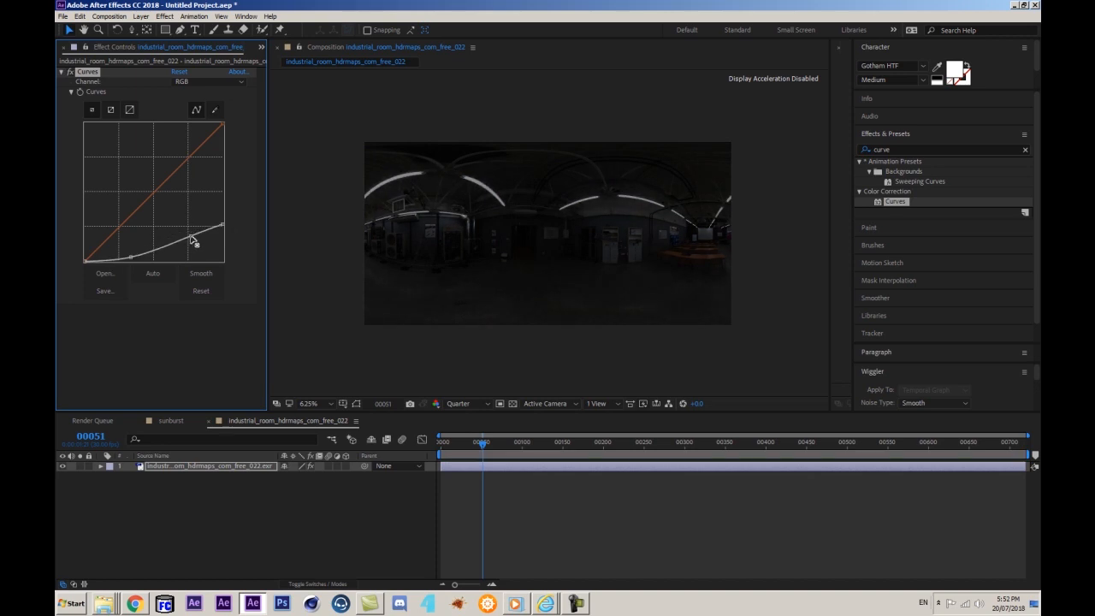
left_click_drag(188, 236, 231, 212)
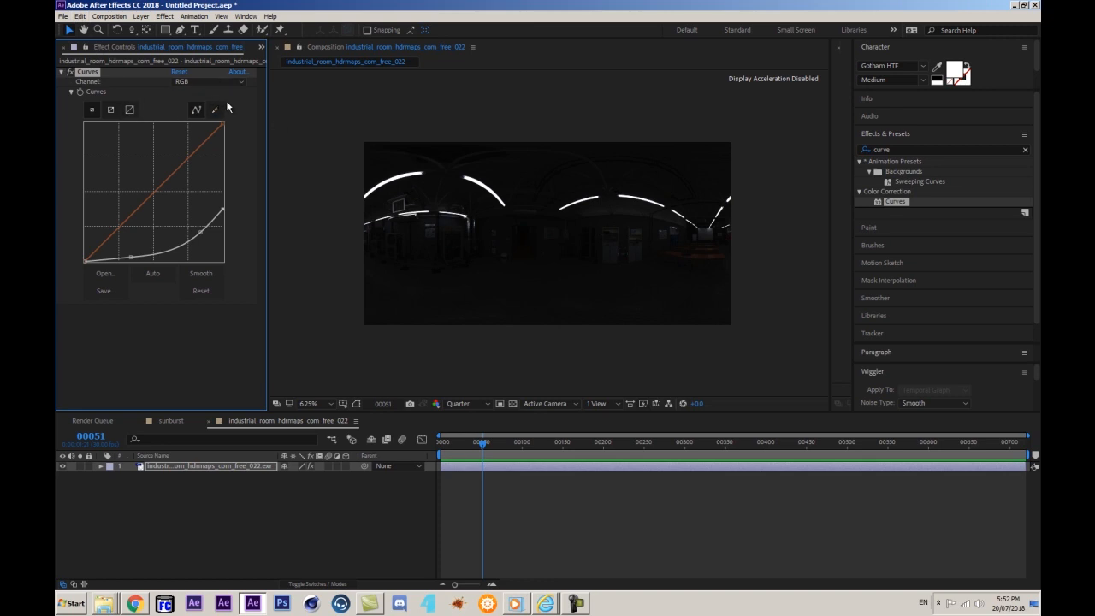
Step: Examine the darkened panorama's ceiling light strips up close and at frame 29
left_click(957, 149)
scroll(697, 171, "up", 4)
key("space")
left_click_drag(613, 237, 524, 341)
key("space")
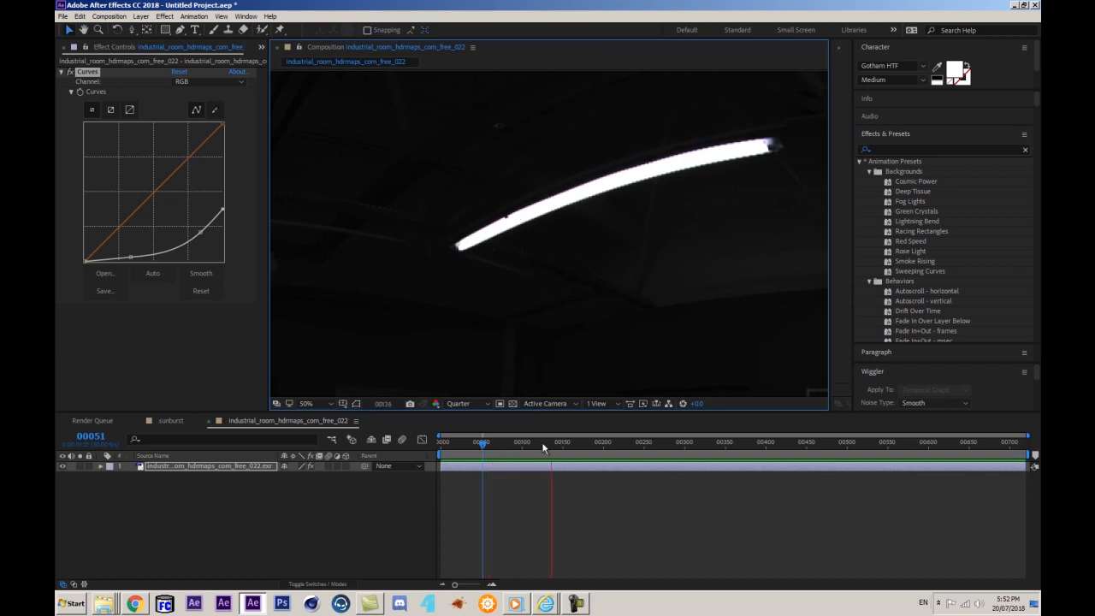
key("space")
left_click_drag(481, 445, 465, 448)
scroll(541, 249, "down", 2)
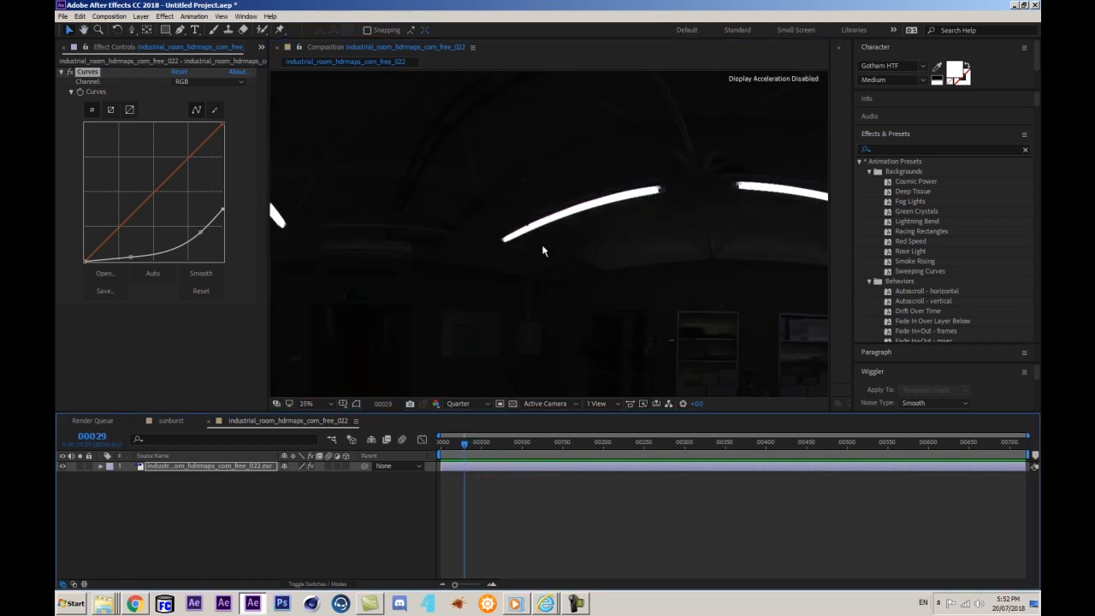
scroll(542, 252, "down", 1)
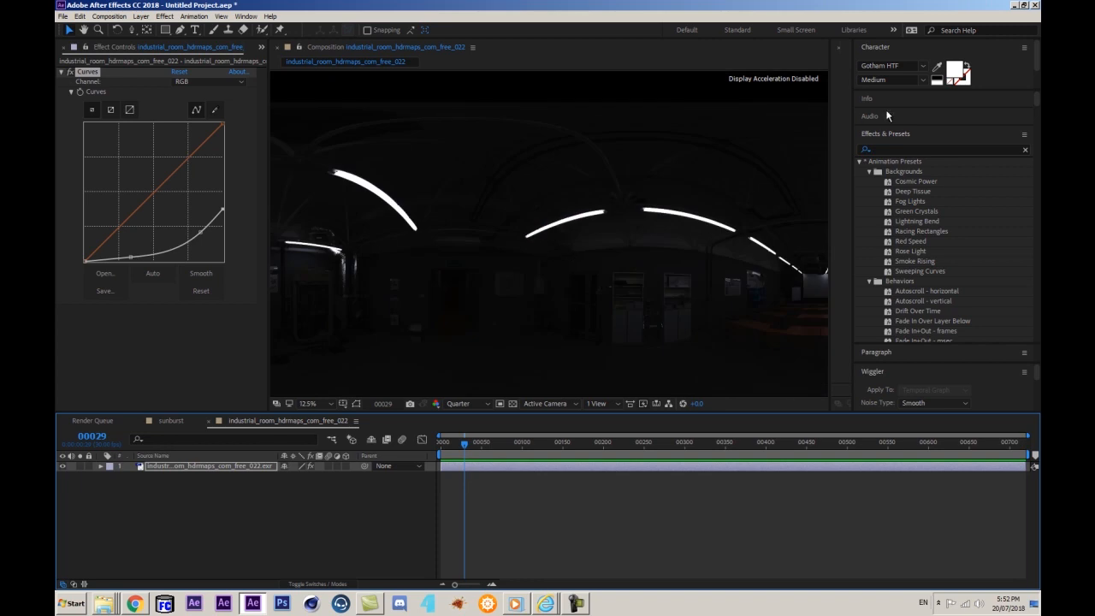
Step: Apply Fast Box Blur to the EXR layer with a Blur Radius of 24 and Repeat Edge Pixels enabled
left_click(895, 148)
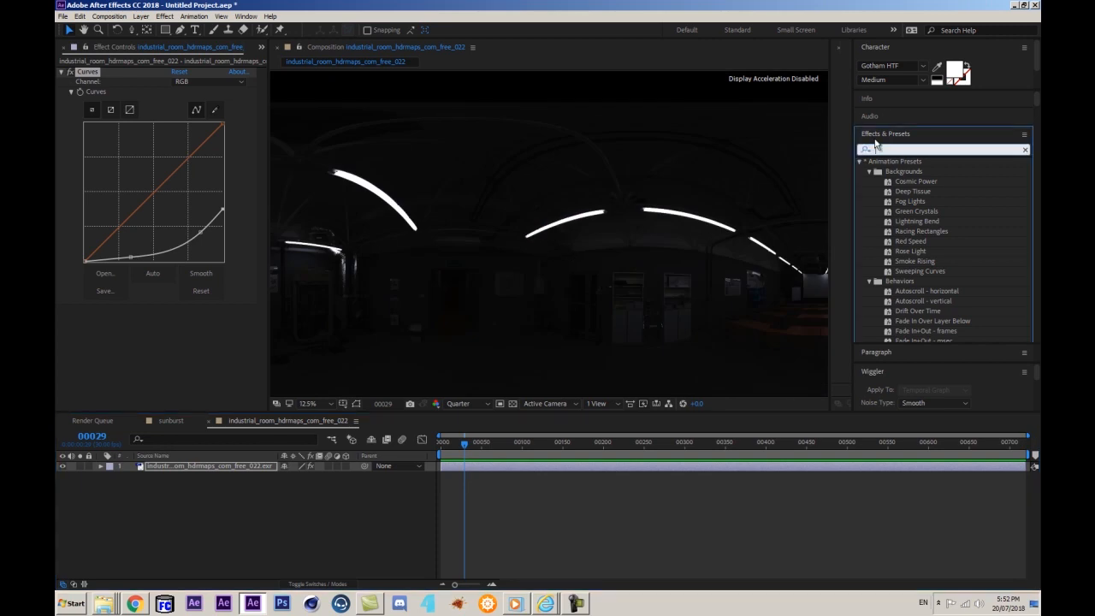
type("blur")
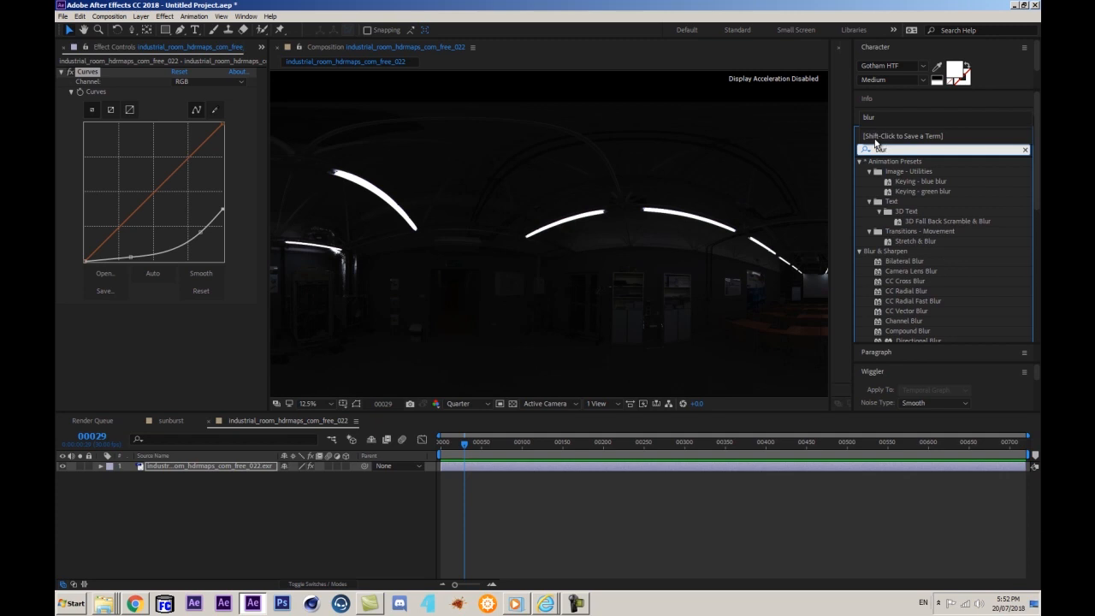
type("fast")
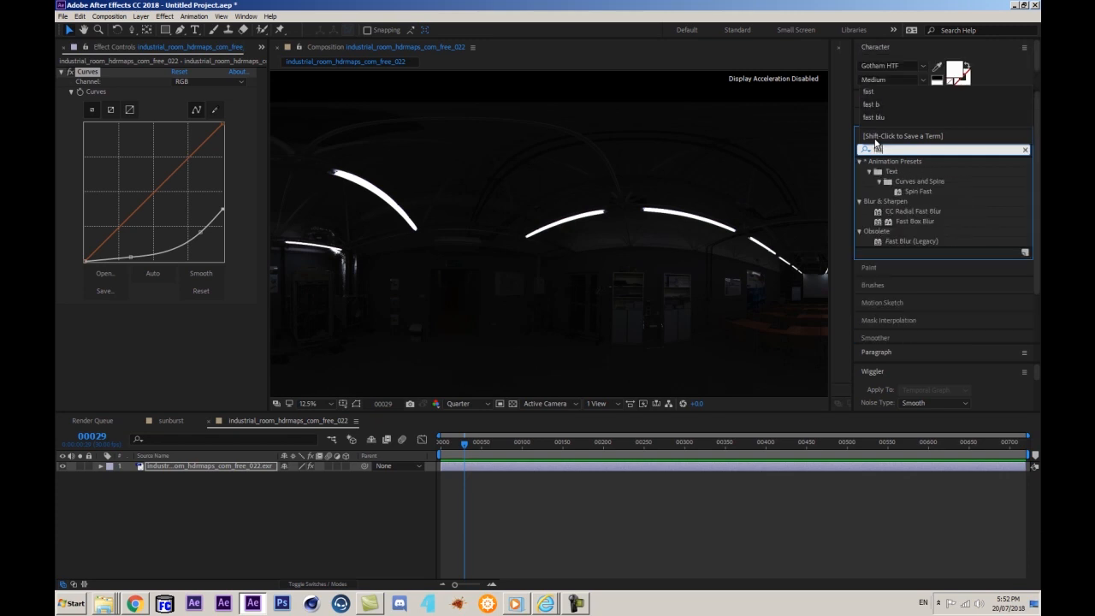
double_click(913, 183)
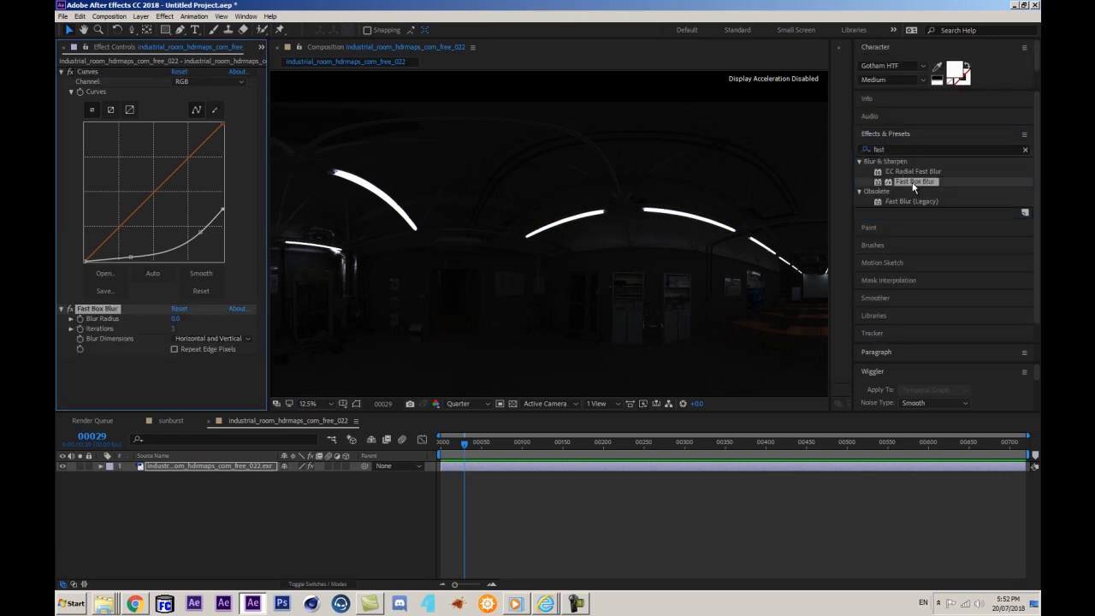
left_click_drag(175, 321, 180, 318)
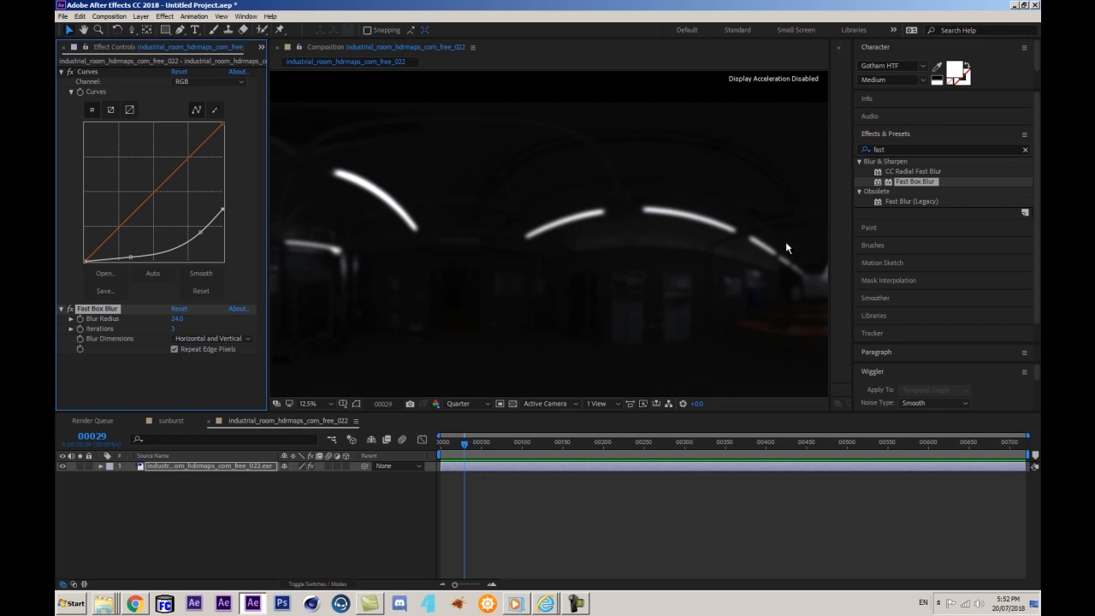
Step: Reset the EXR layer's Position and move the current time to frame 75
key("comma")
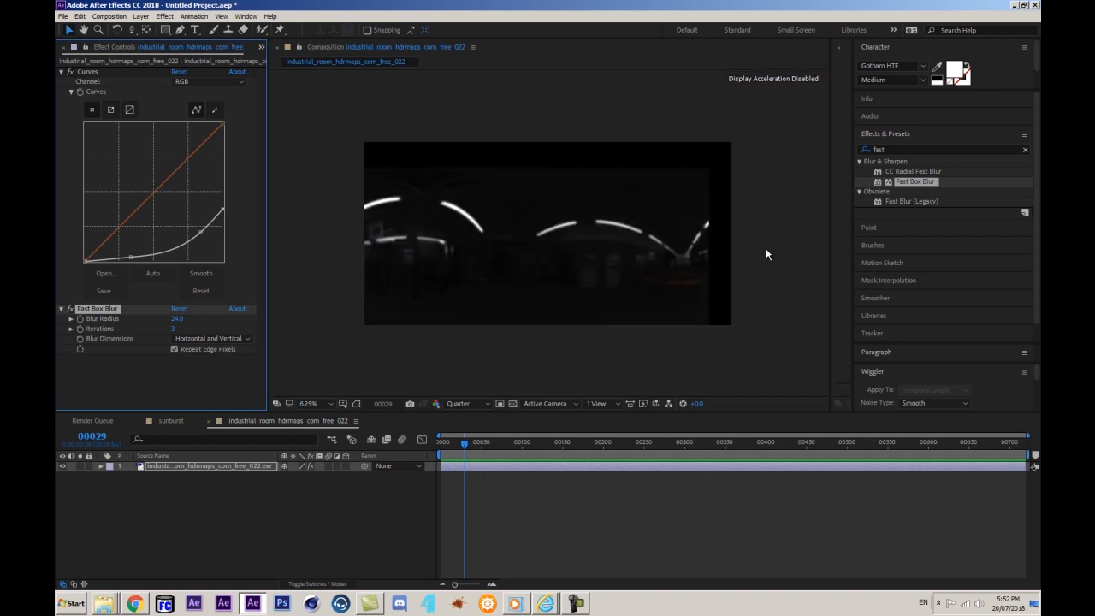
left_click(192, 480)
key("p")
right_click(261, 477)
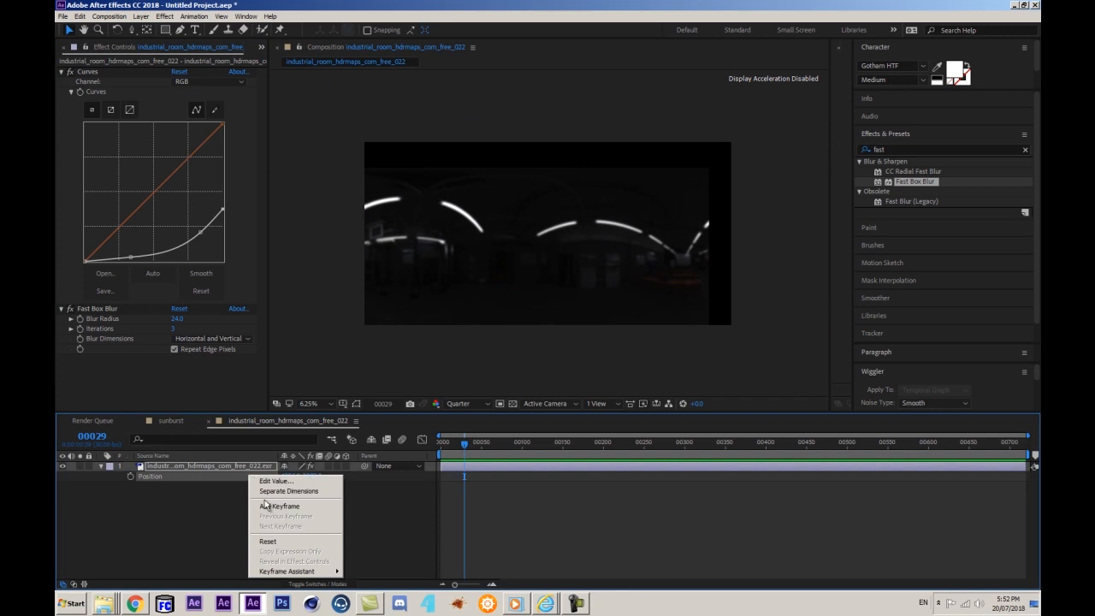
left_click(271, 544)
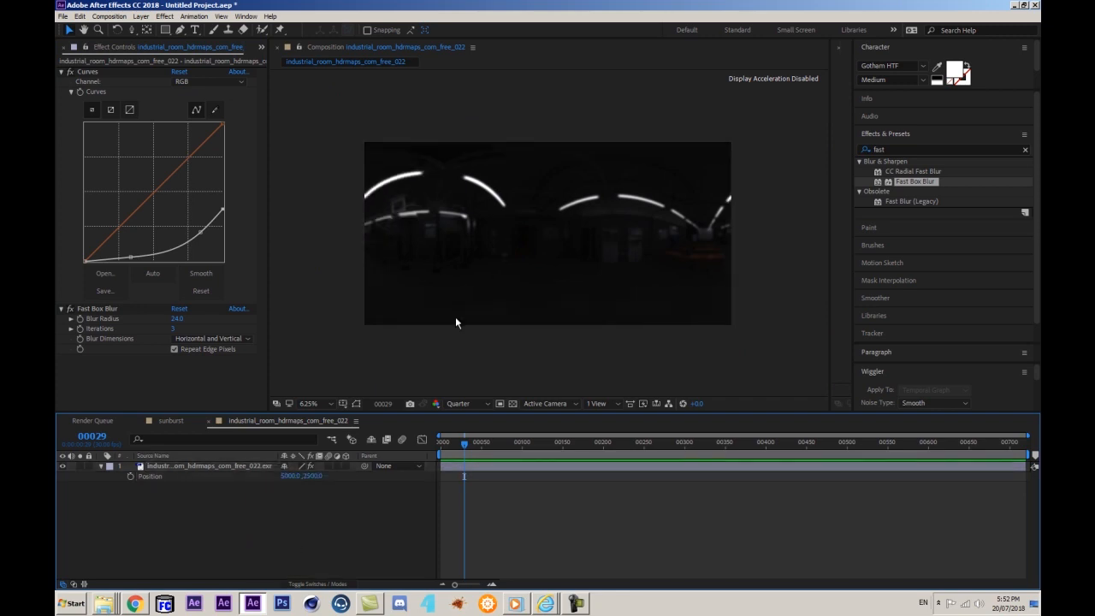
left_click_drag(463, 441, 503, 442)
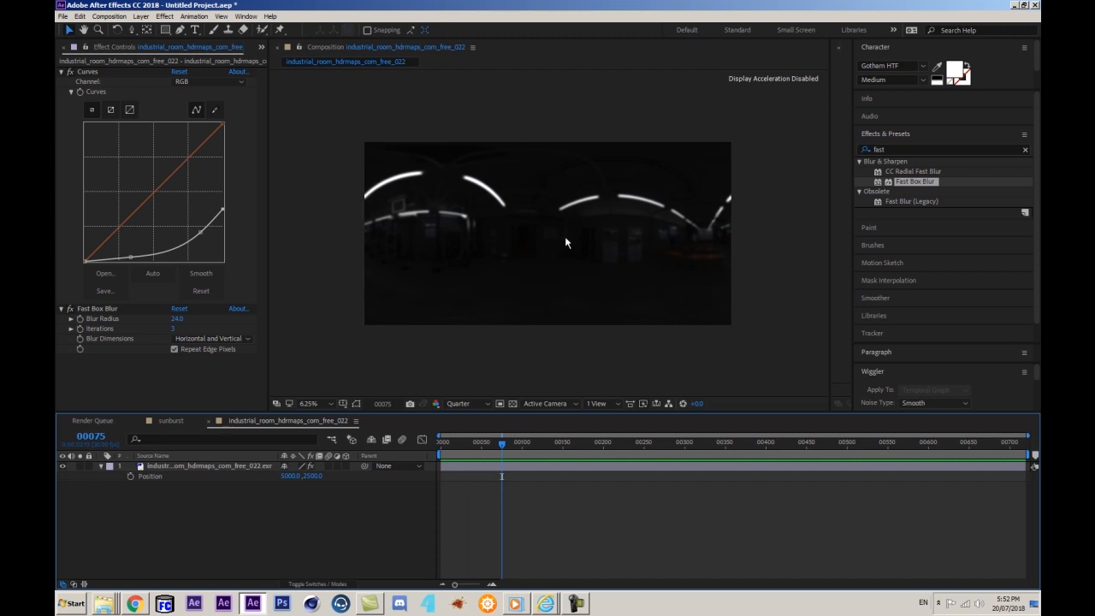
key("period")
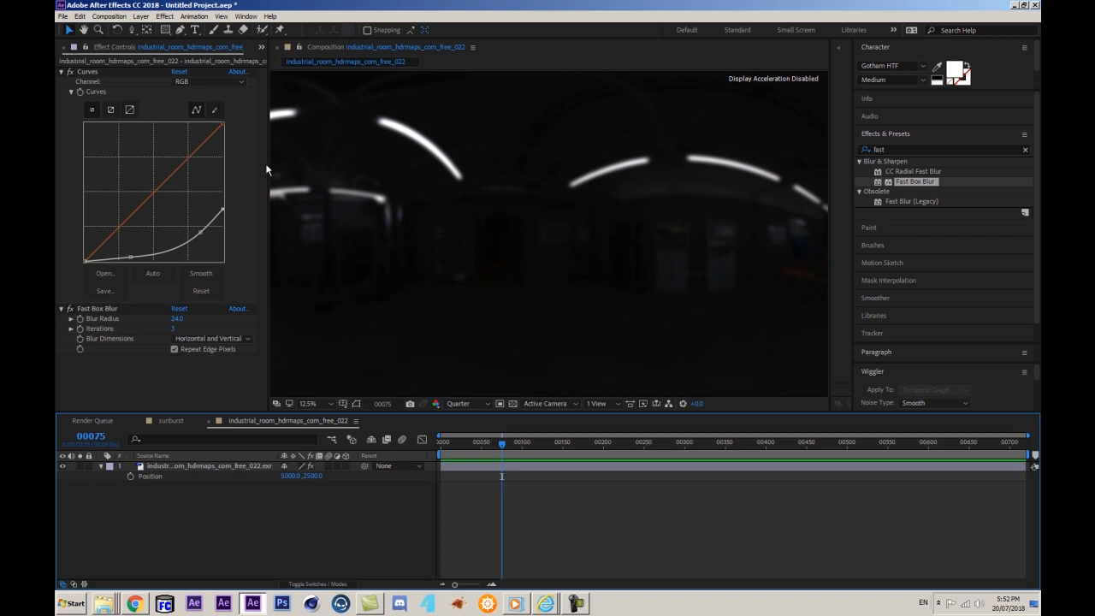
Step: Widen the project item list and rename the industrial room composition as ref
left_click_drag(271, 164, 367, 153)
left_click(88, 48)
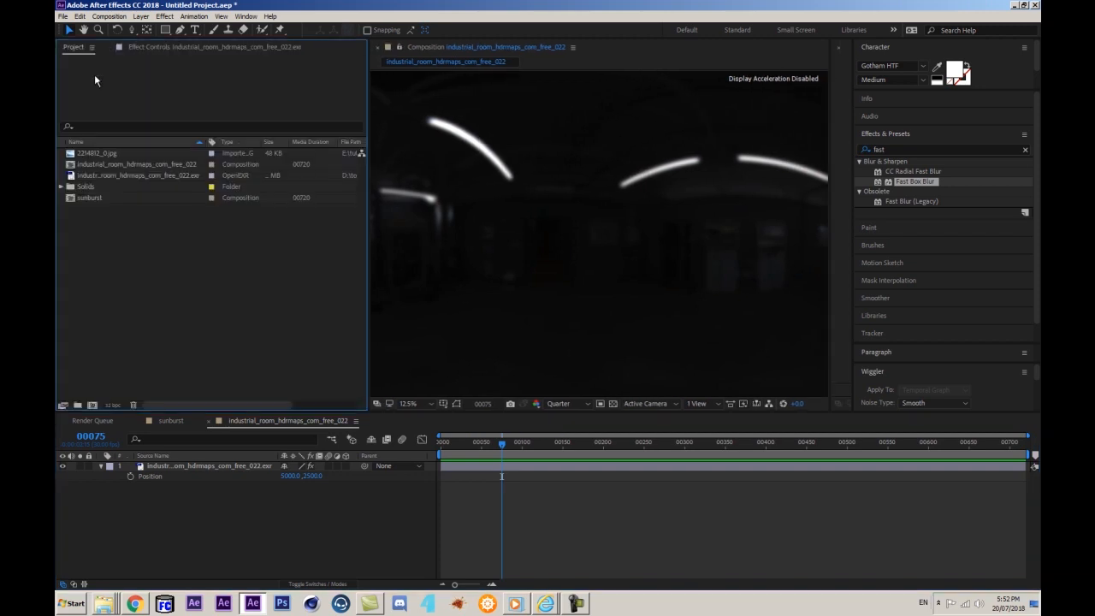
left_click(106, 165)
key("Return")
type("ref")
key("Return")
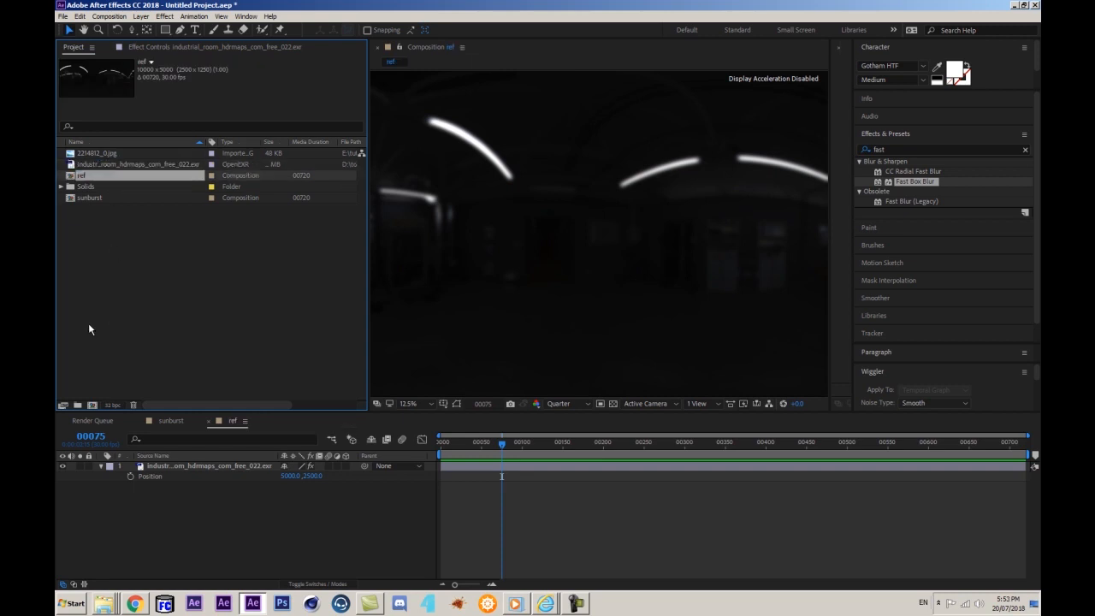
Step: Create a new composition from ref, resize it to 400 x 200 px with locked aspect ratio, and fit the ref layer to it
left_click_drag(119, 183, 92, 404)
left_click(109, 16)
left_click(114, 44)
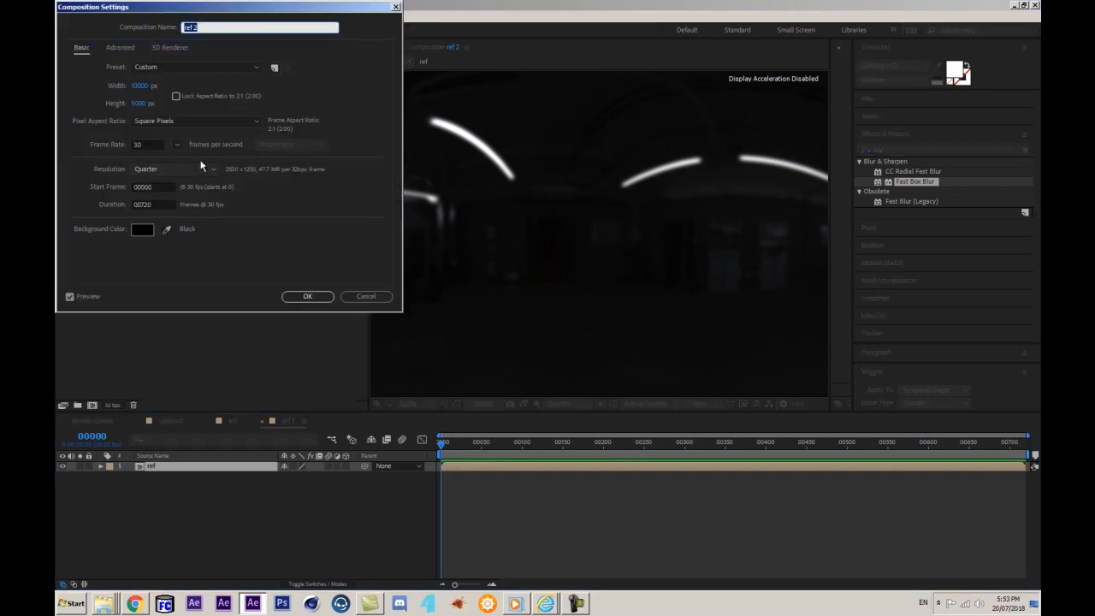
left_click(178, 96)
left_click(141, 103)
type("400")
key("Return")
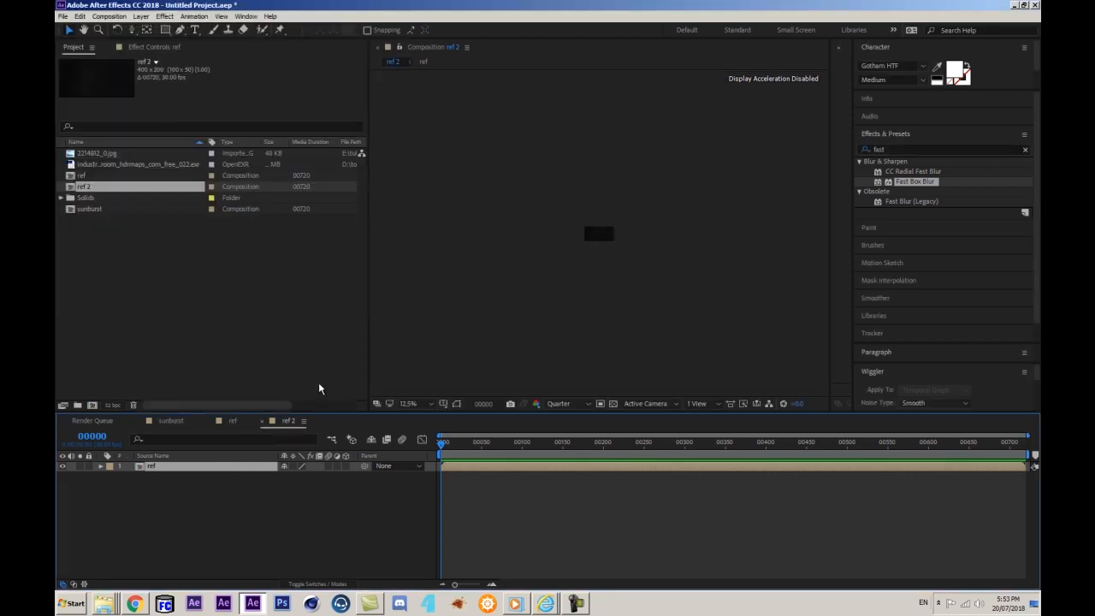
scroll(585, 287, "up", 6)
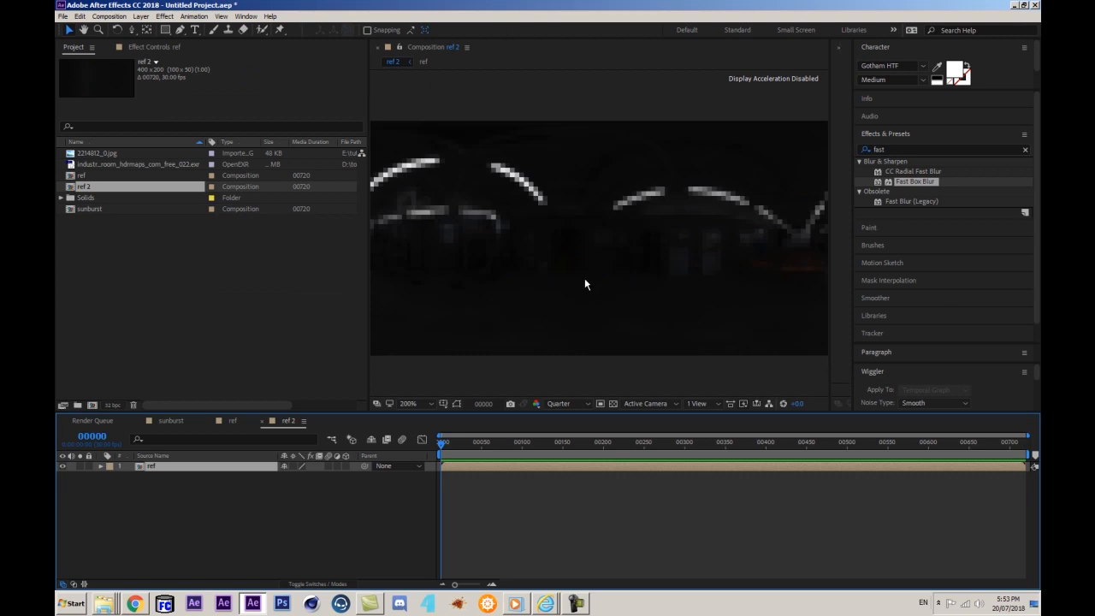
Step: Apply Fast Box Blur with Repeat Edge Pixels and a radius of about 160 to ref 2's layer, and compare it with the ref composition
left_click_drag(923, 184, 181, 469)
left_click(225, 113)
left_click_drag(244, 79, 360, 80)
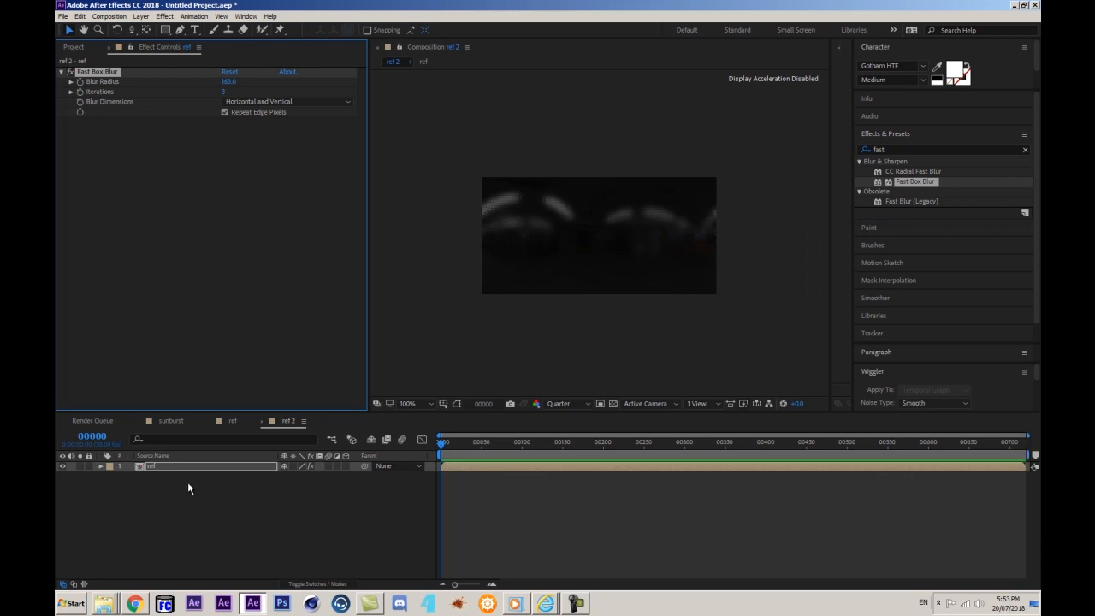
double_click(190, 466)
left_click(190, 466)
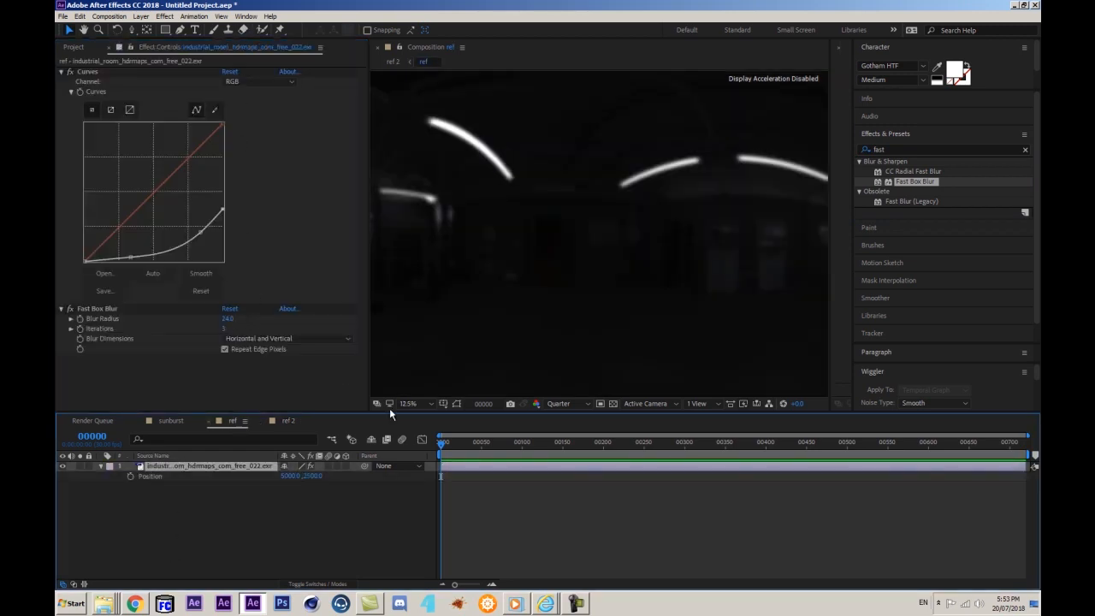
left_click(288, 420)
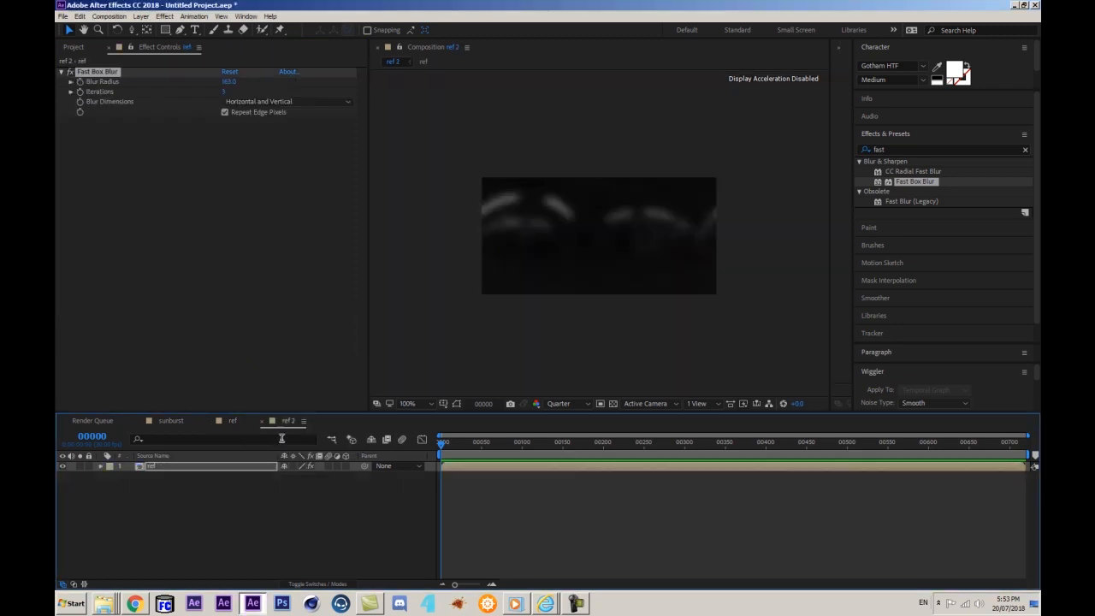
left_click(74, 46)
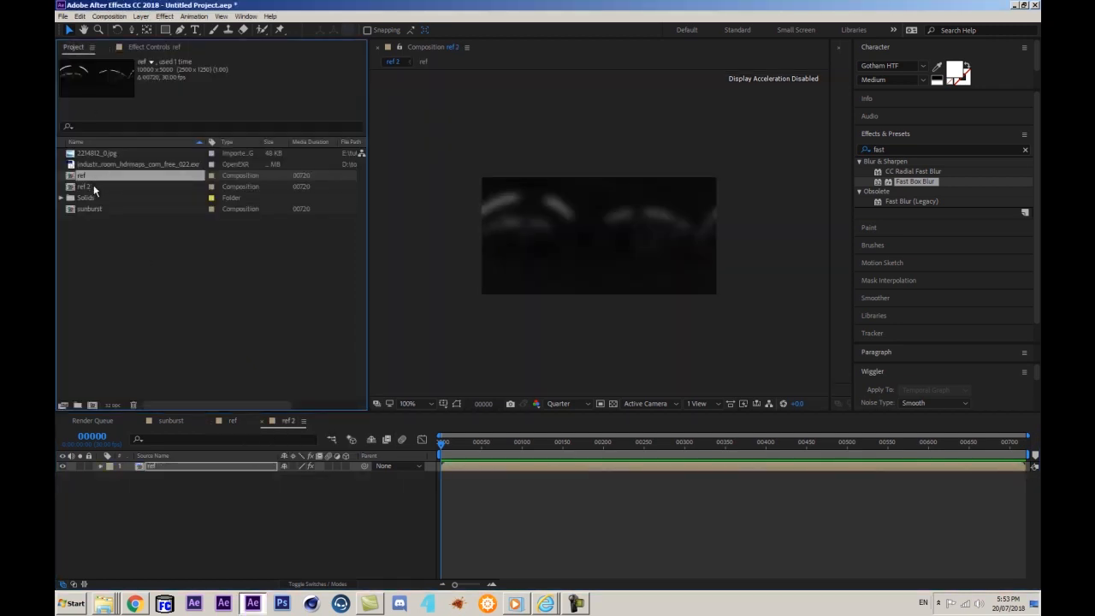
Step: Rename the ref 2 composition as diffuse
left_click(94, 187)
key("Return")
type("cif")
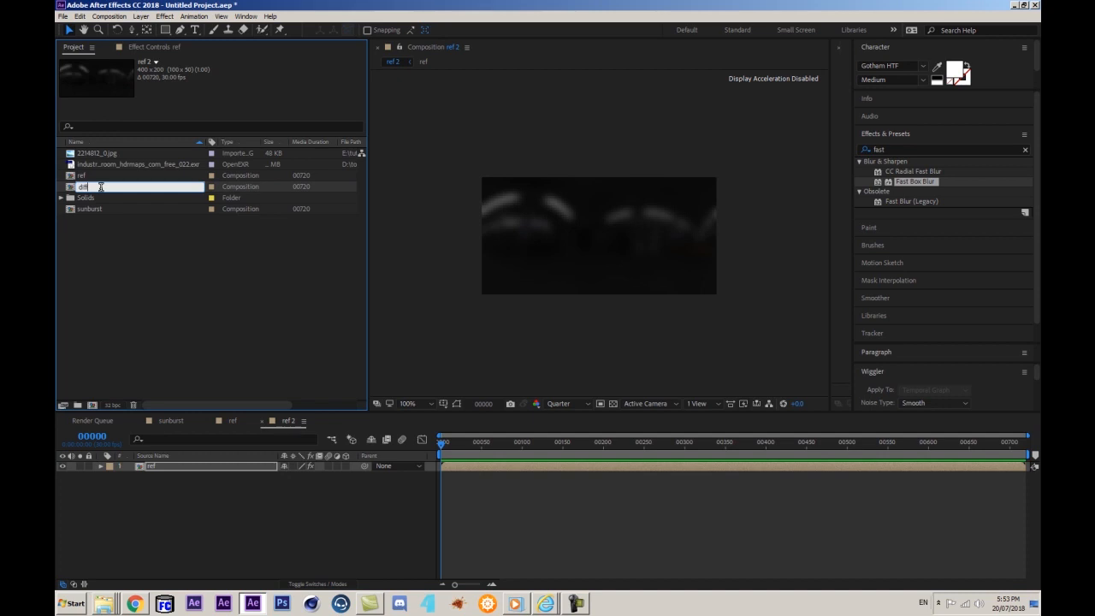
type("fuse")
key("Return")
Step: Add the diffuse and ref compositions beneath TAO in the sunburst composition, hide both layers, and save the project as sunburst.aep
double_click(94, 211)
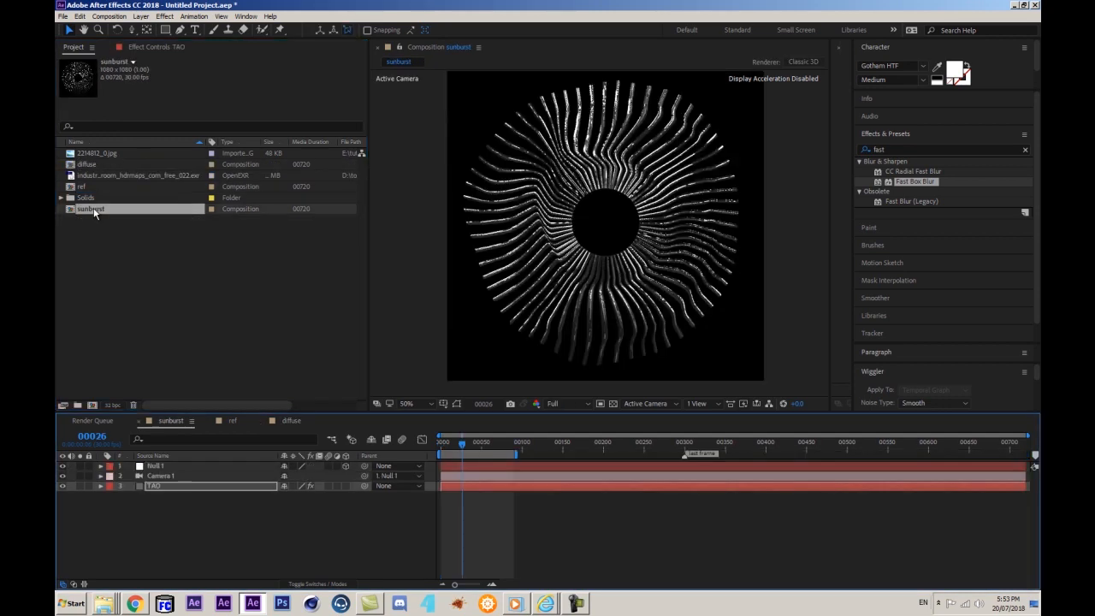
left_click(96, 165)
left_click(84, 187, "ctrl")
left_click_drag(84, 186, 190, 537)
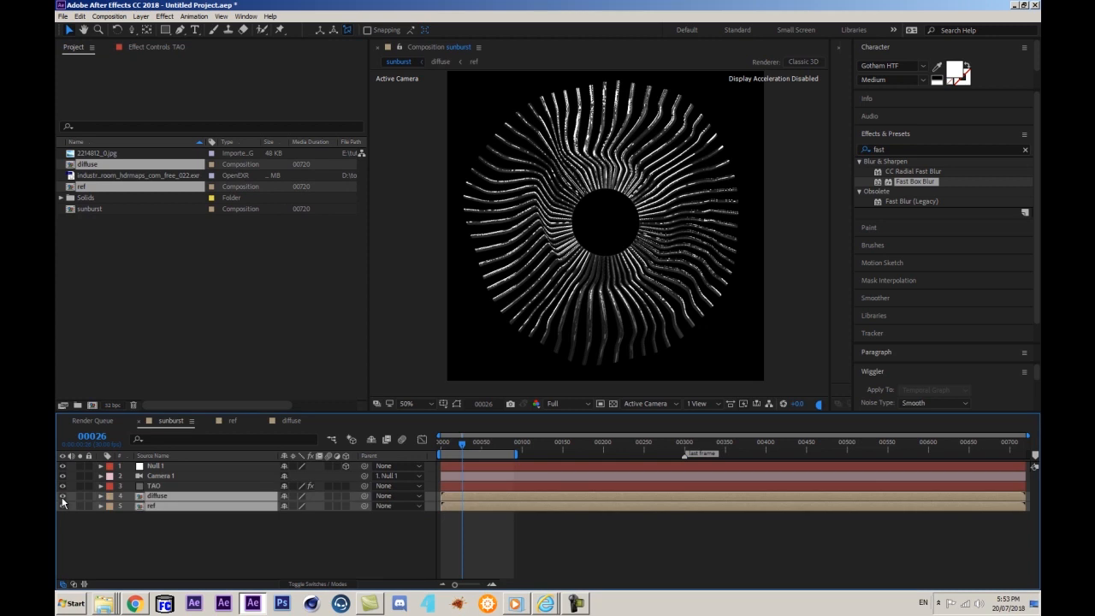
left_click(165, 518)
key("ctrl+s")
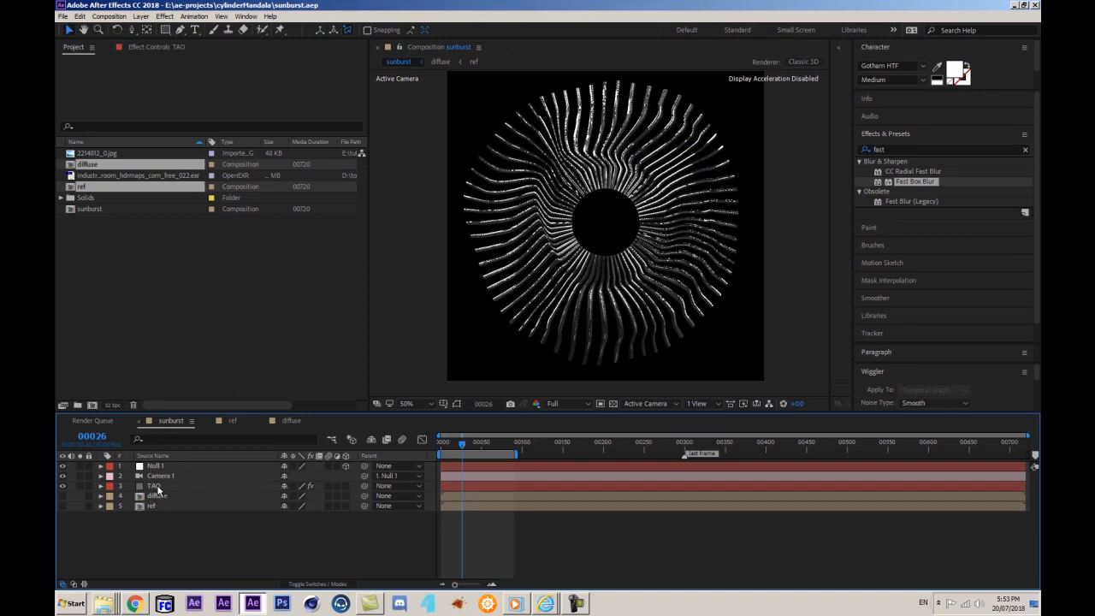
Step: In Tao's image-based lighting on the TAO layer, set the built-in environment to Off and enable Reload Environment Every Frame
left_click(155, 486)
left_click(158, 47)
scroll(120, 207, "down", 5)
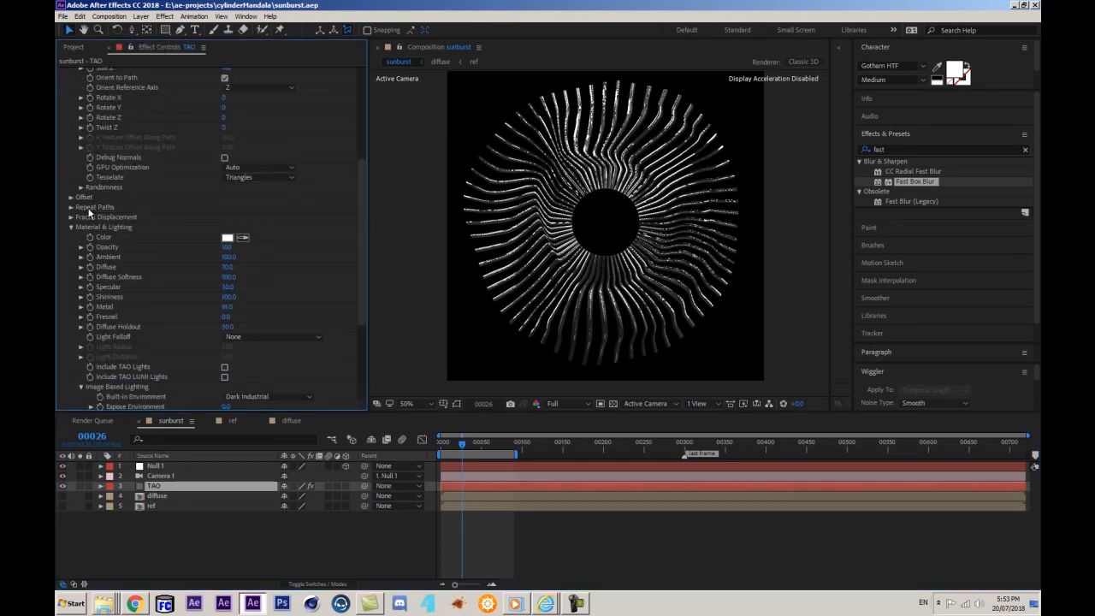
scroll(73, 227, "down", 4)
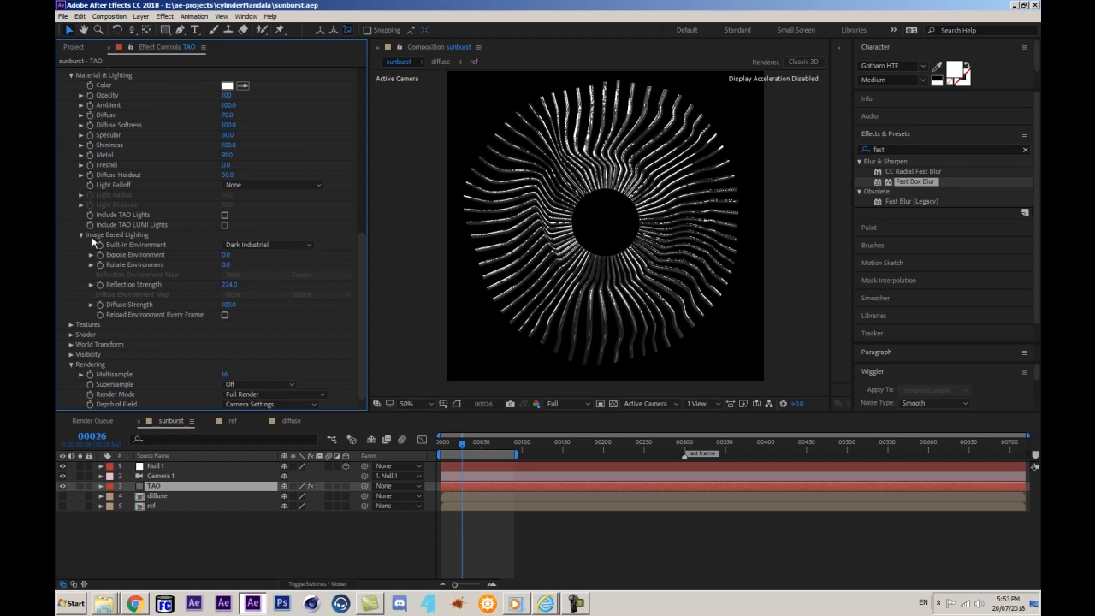
left_click(275, 246)
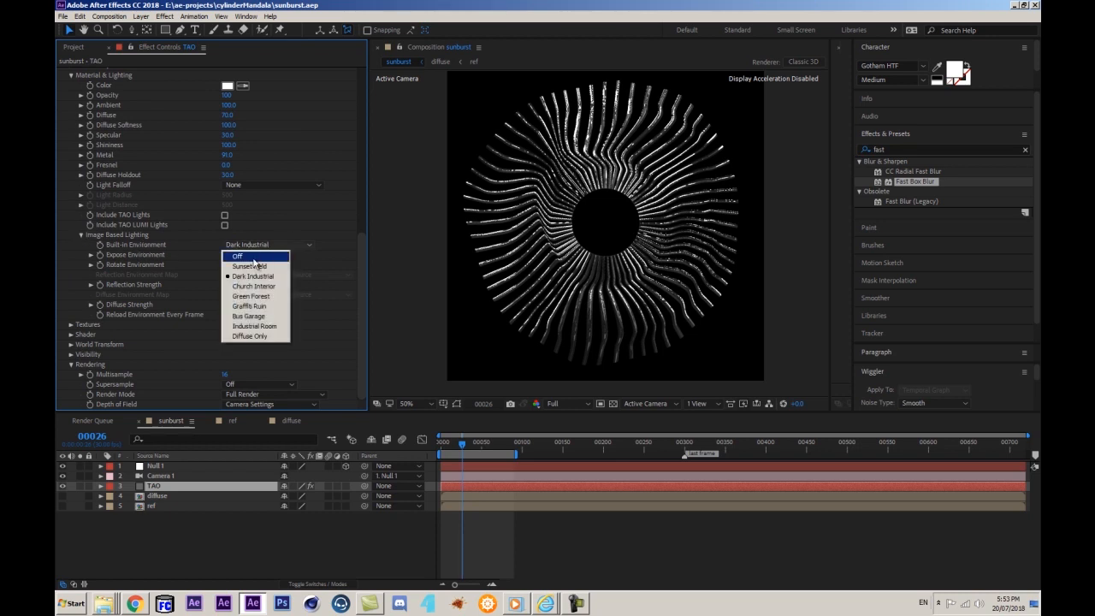
left_click(238, 250)
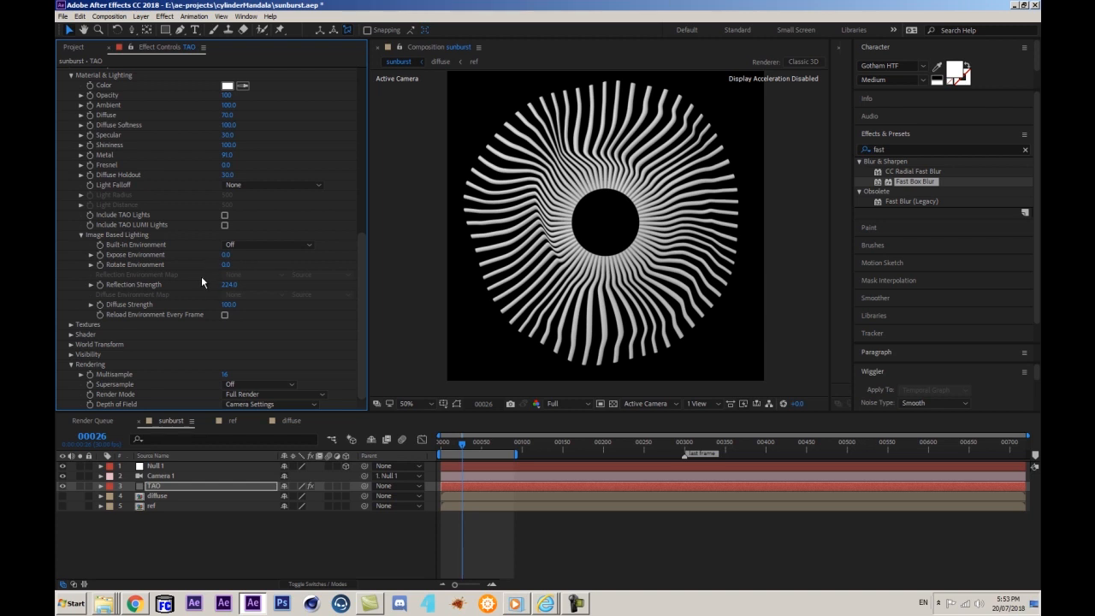
left_click(223, 315)
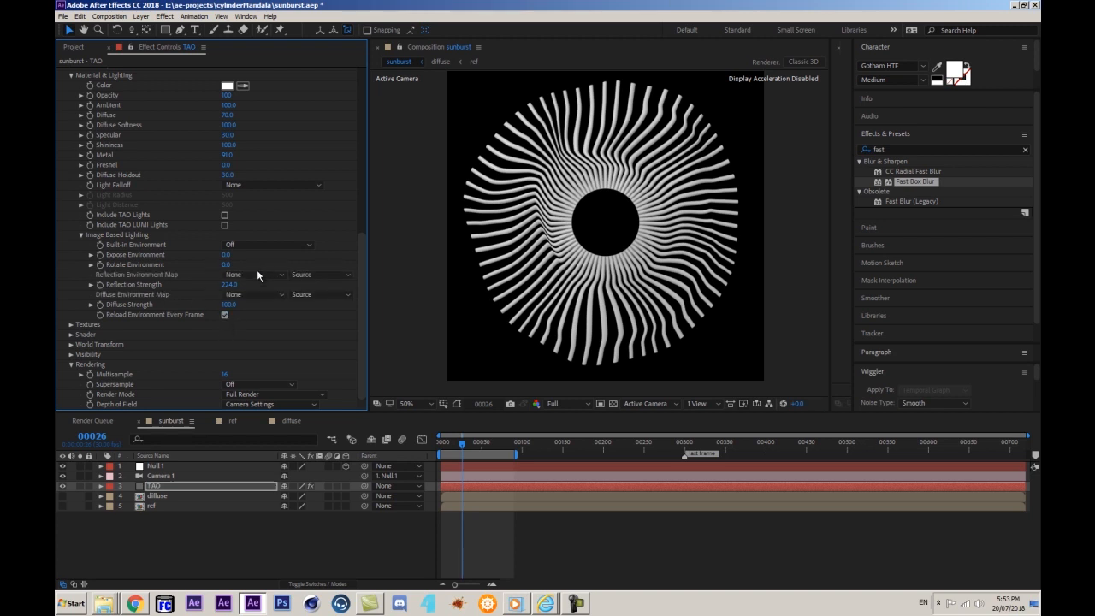
Step: Assign the ref layer as Tao's reflection environment map and the diffuse layer as its diffuse environment map
left_click(250, 274)
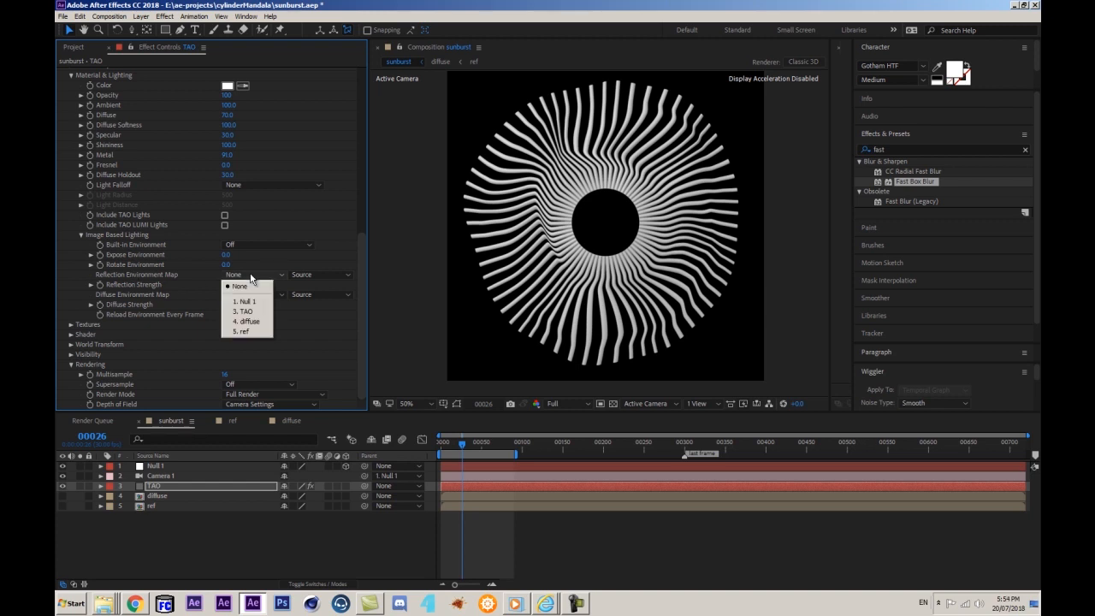
left_click(257, 332)
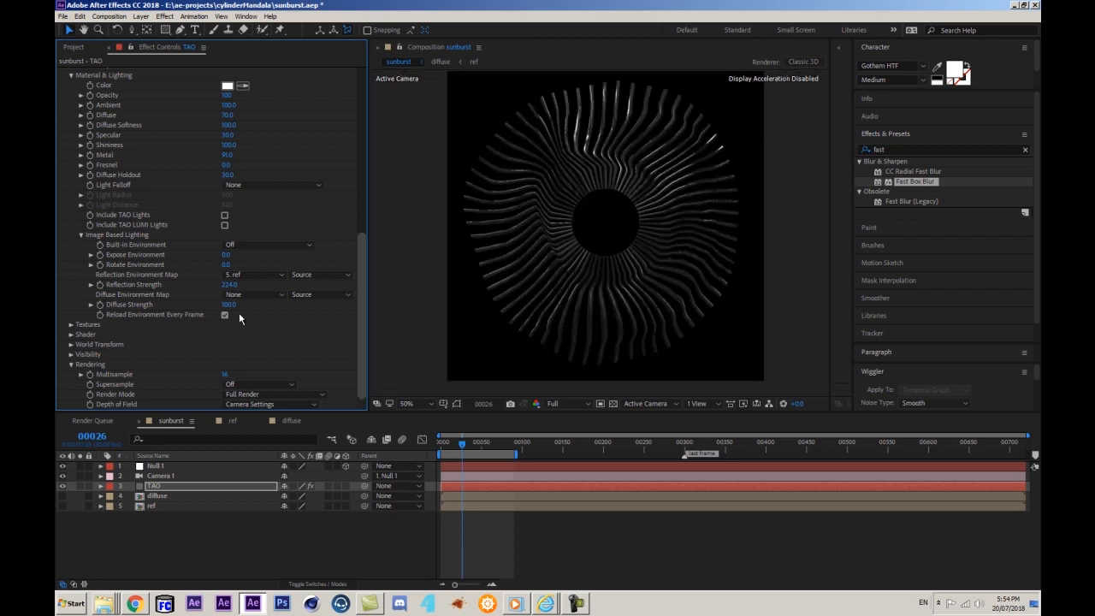
left_click(255, 296)
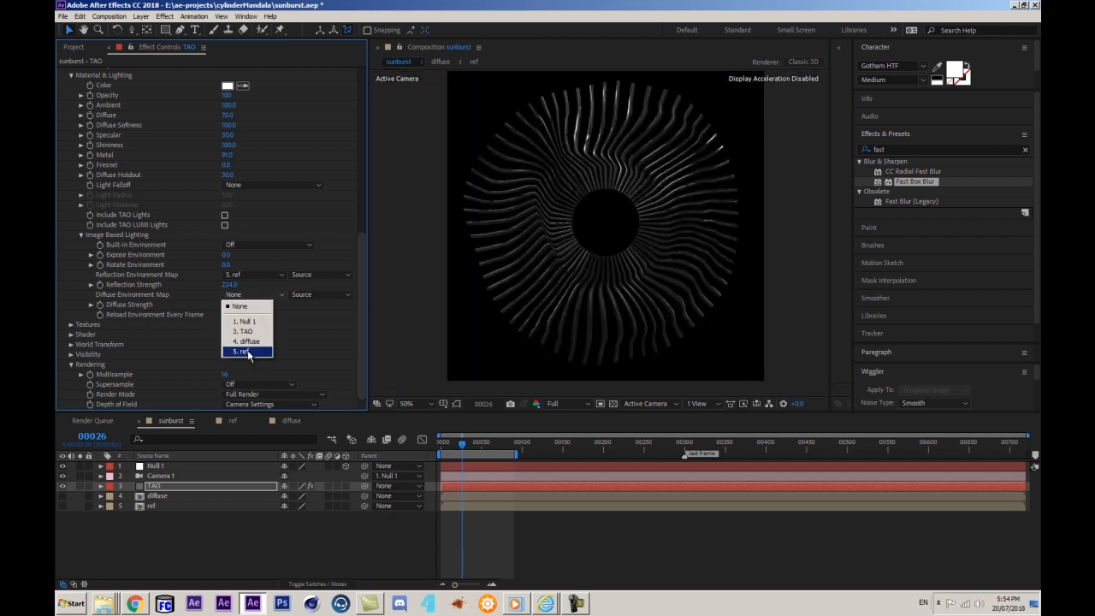
left_click(250, 342)
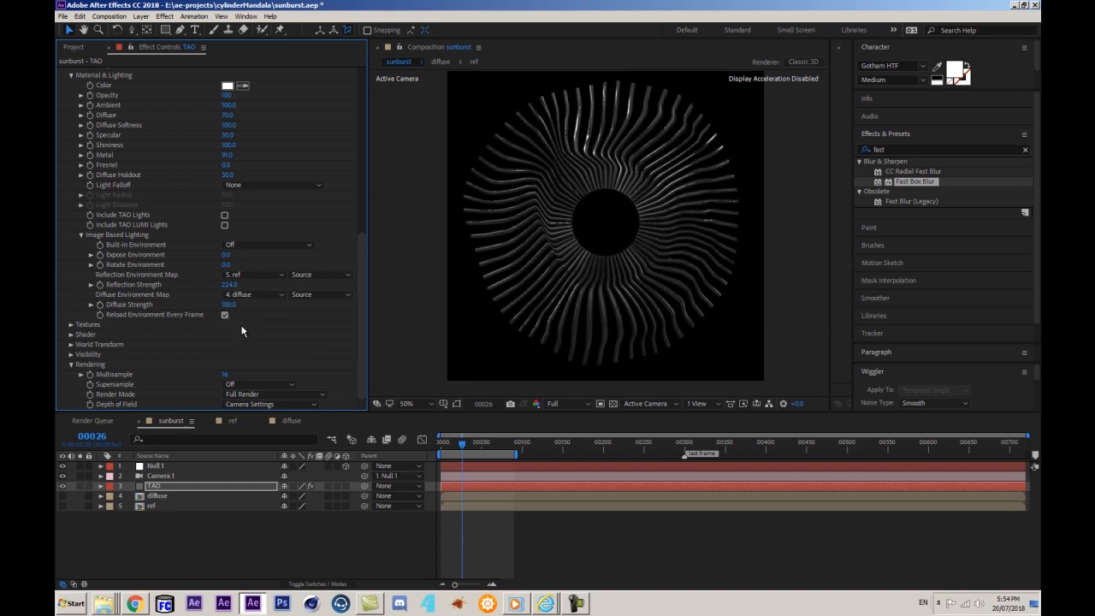
Step: Try a Diffuse Strength of 200 and undo it, then raise Reflection Strength to 345 and inspect the rays
left_click_drag(231, 306, 282, 297)
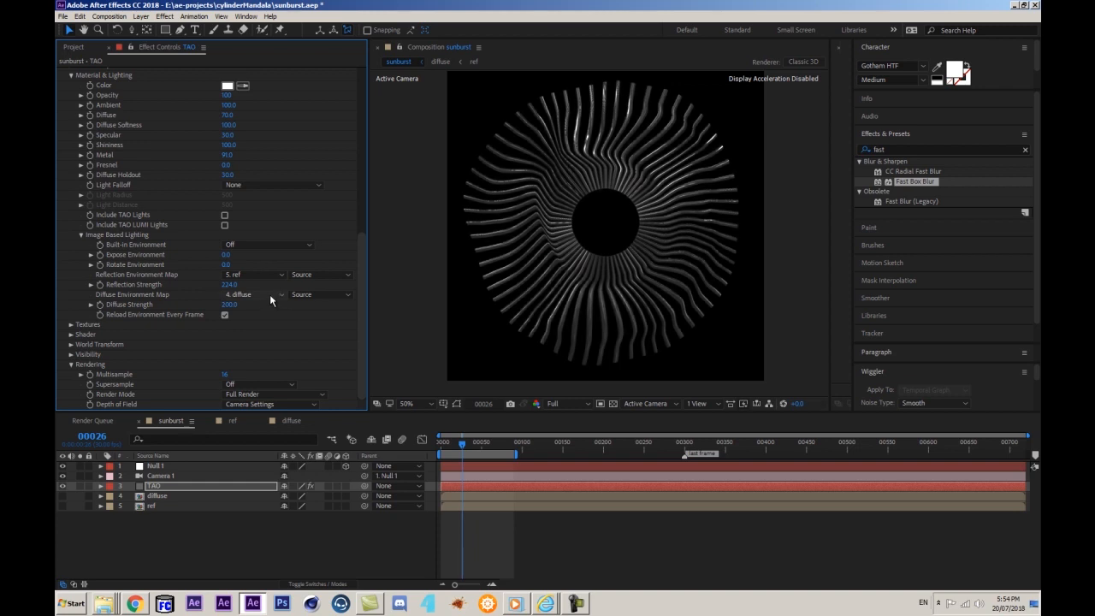
key("ctrl+z")
left_click_drag(233, 286, 295, 278)
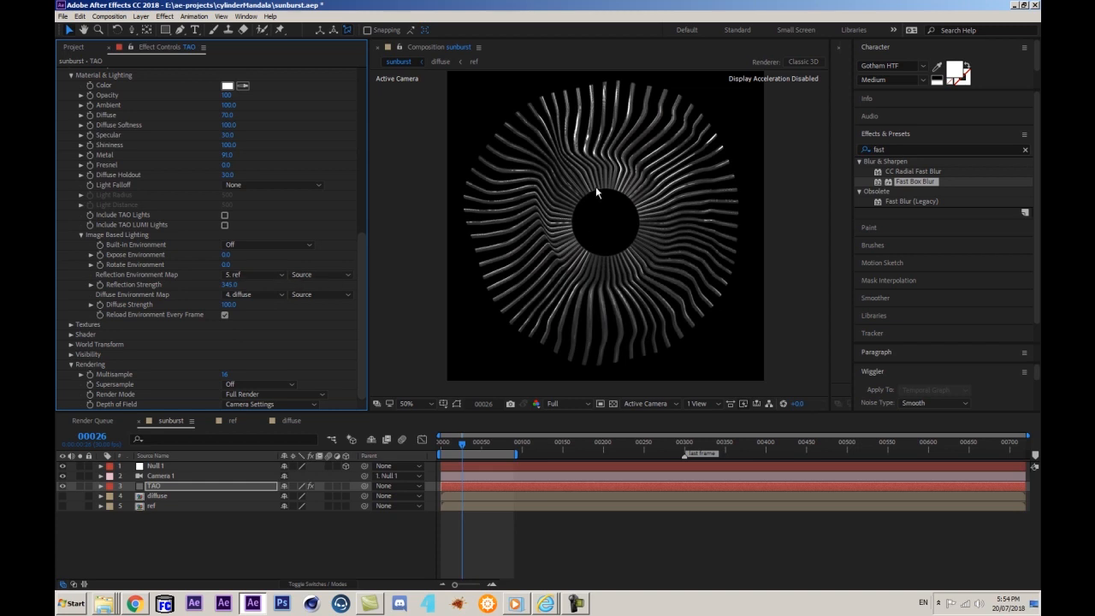
scroll(597, 188, "up", 1)
scroll(596, 187, "down", 1)
scroll(573, 222, "up", 1)
scroll(572, 226, "up", 1)
scroll(558, 227, "down", 1)
scroll(549, 242, "down", 1)
Step: Try rotating the lighting environment to 48 and undo the rotation
left_click(233, 244)
key("Escape")
key("slash")
key("comma")
mouse_move(234, 267)
left_mouse_down()
mouse_move(250, 264)
mouse_move(239, 266)
left_mouse_up()
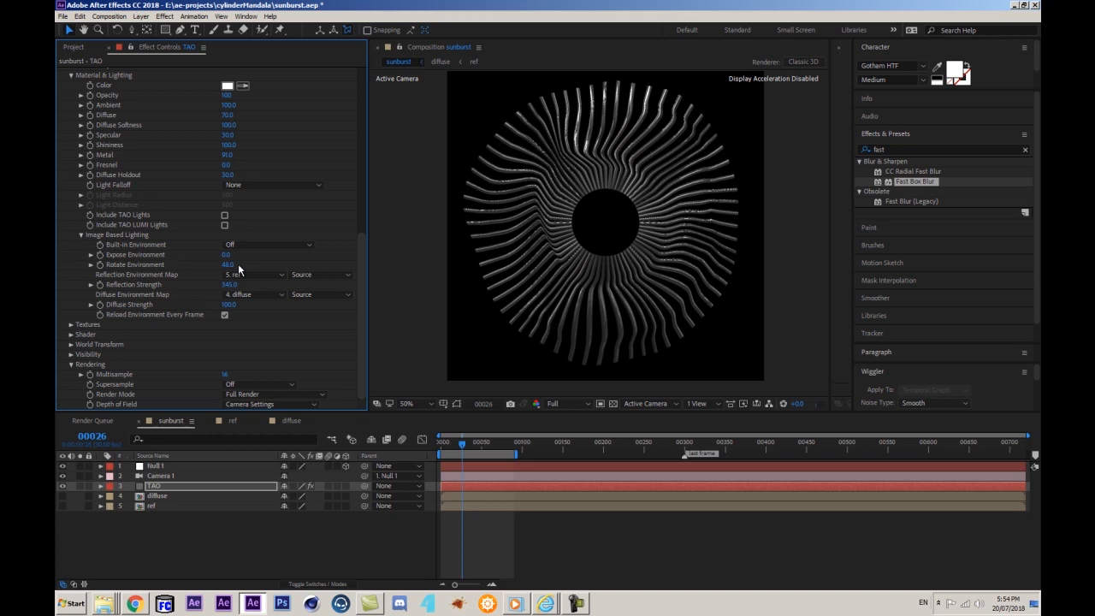
key("ctrl+z")
key("ctrl+z")
key("ctrl+z")
Step: Collapse Tao's Material & Lighting settings and set the segment Size to 6
scroll(236, 275, "up", 10)
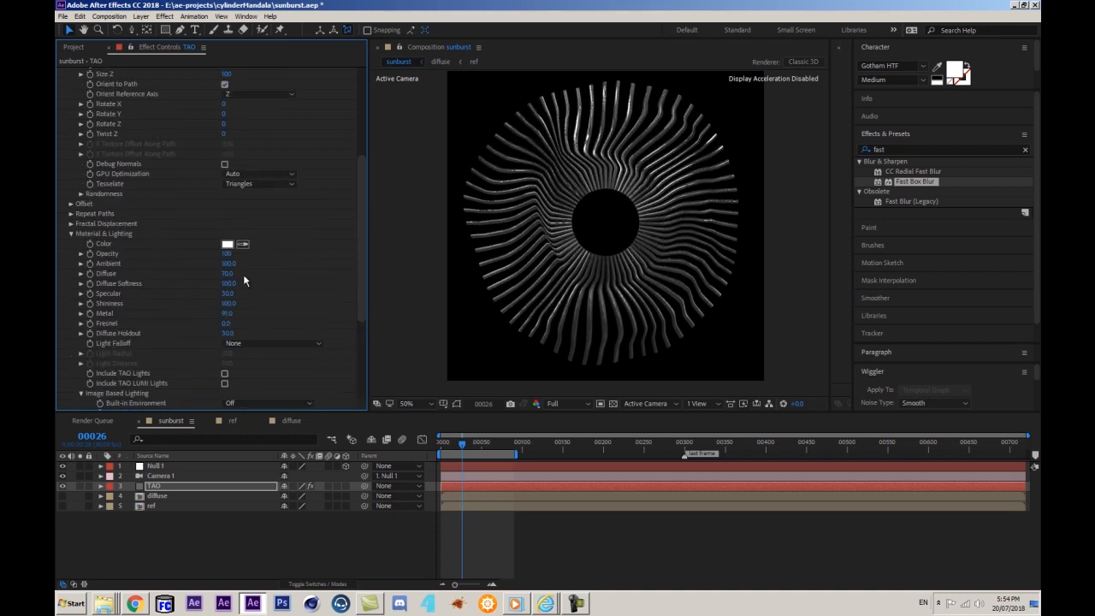
scroll(231, 286, "down", 5)
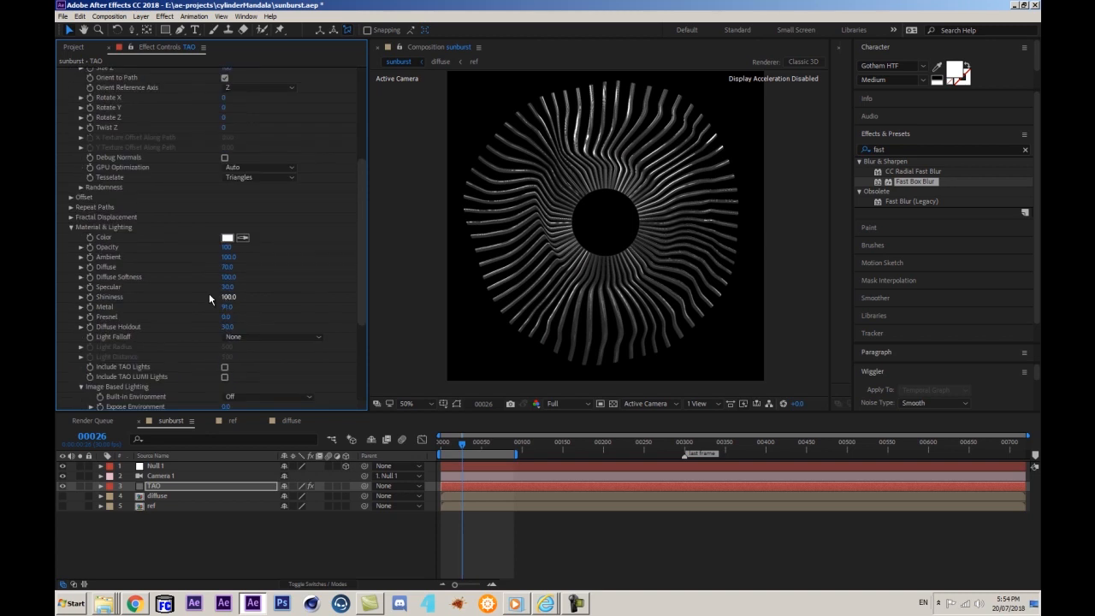
left_click(72, 227)
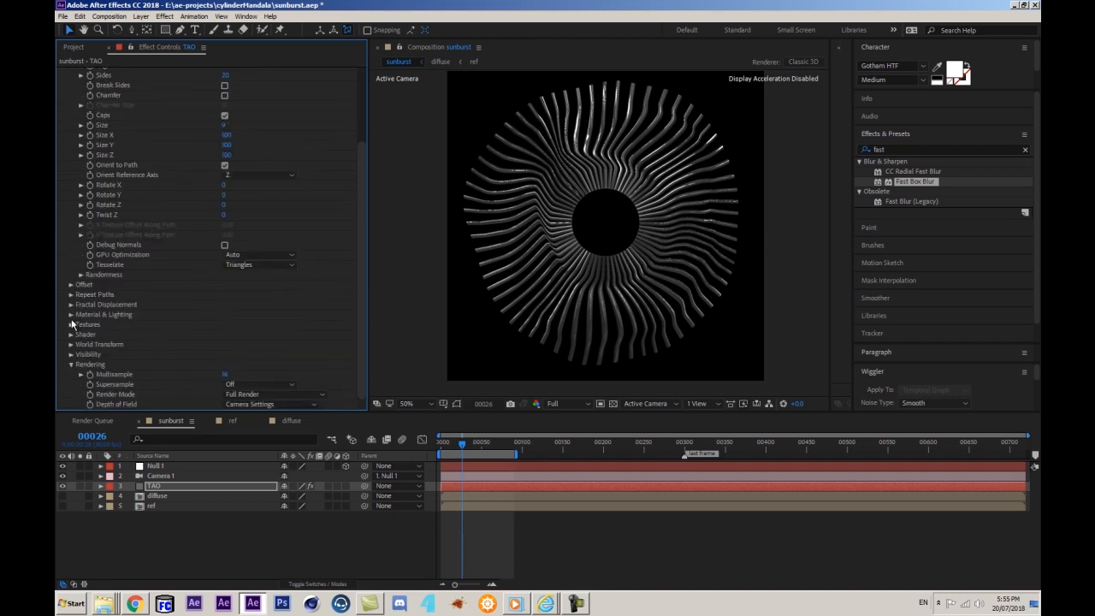
scroll(72, 283, "up", 3)
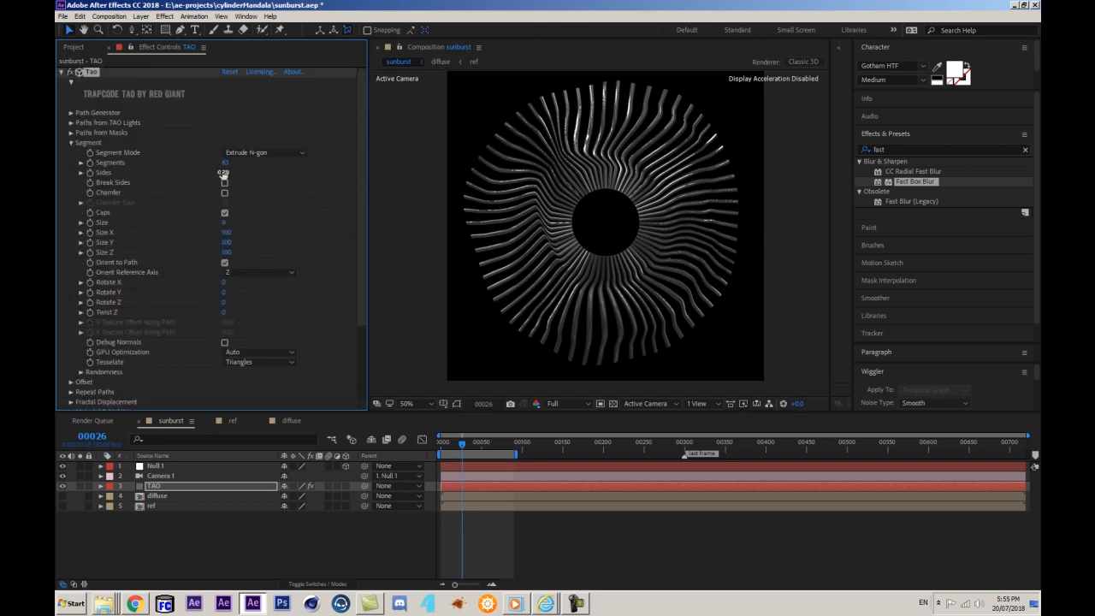
left_click_drag(225, 223, 225, 220)
left_click(225, 221)
key("Return")
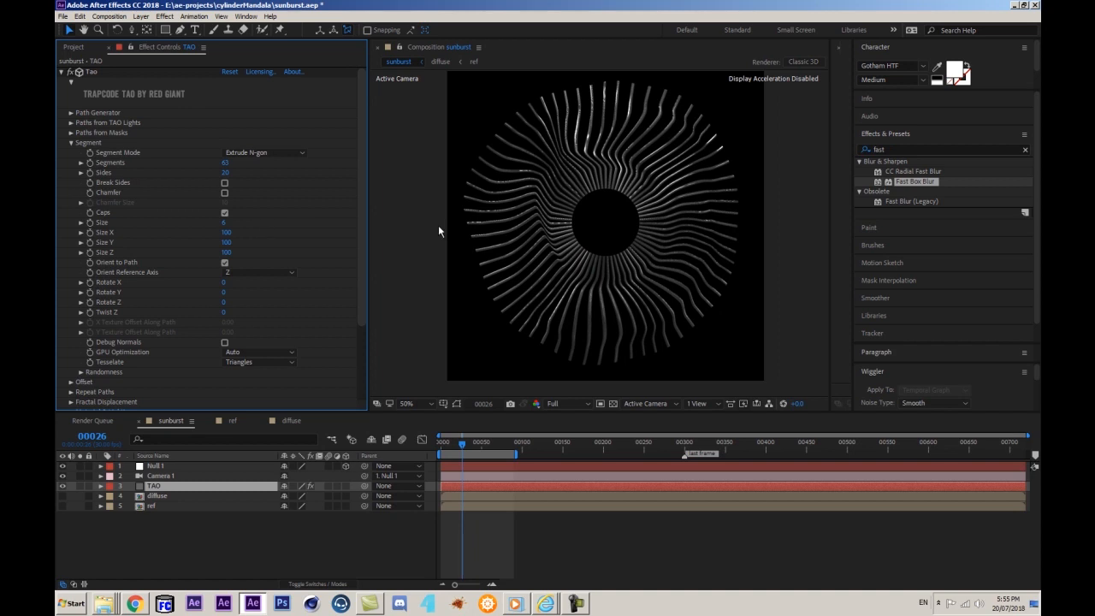
Step: Set Tao's rendering Supersample to 16x and check the ray edges at 100% magnification
scroll(313, 256, "down", 5)
left_click(259, 384)
left_click(245, 423)
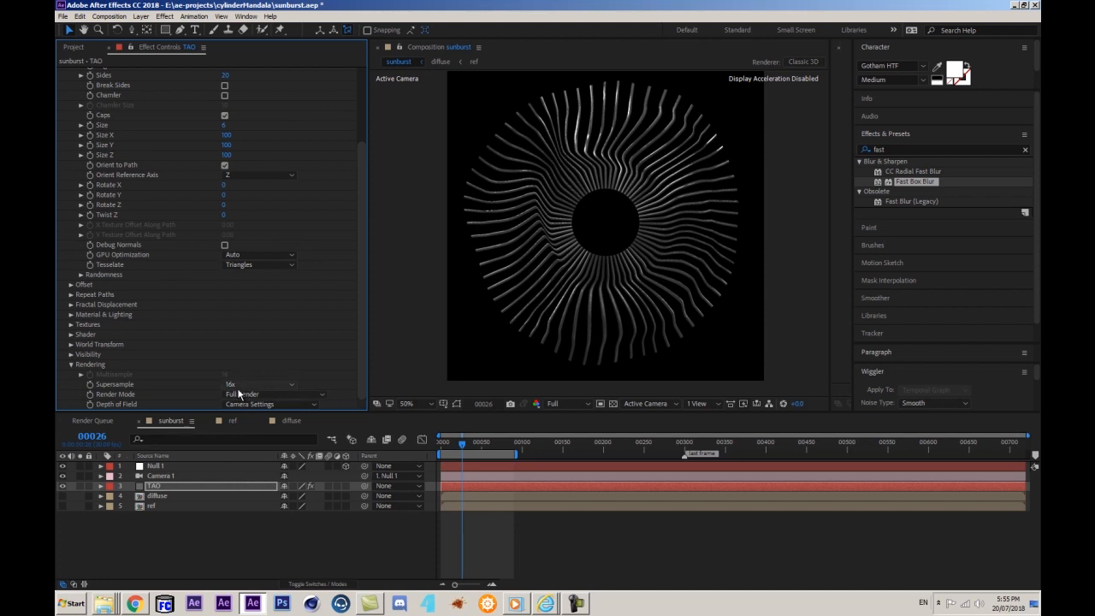
key("period")
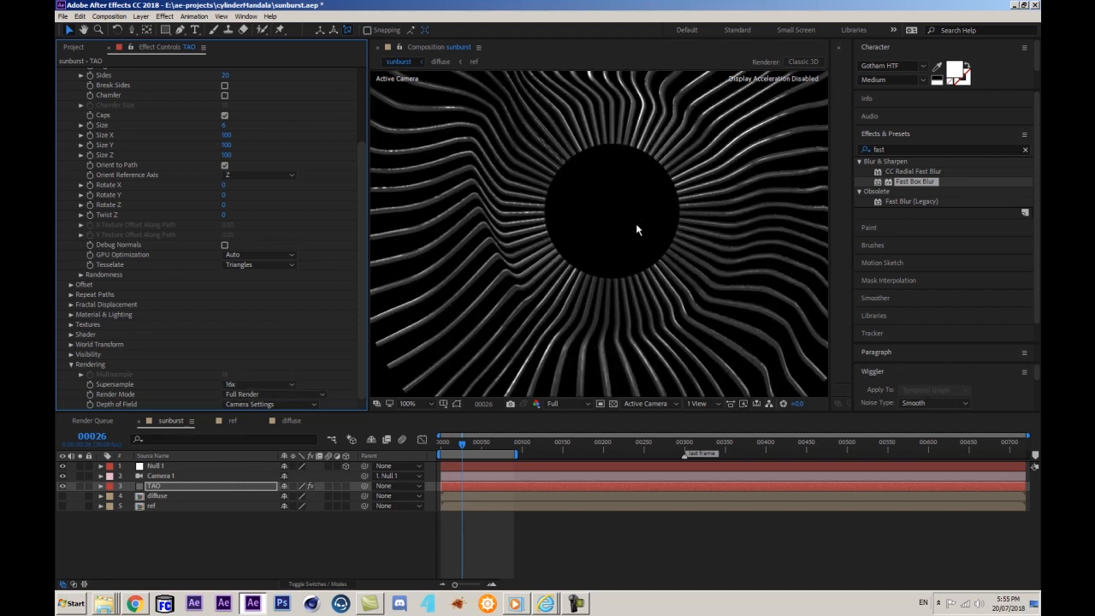
key("comma")
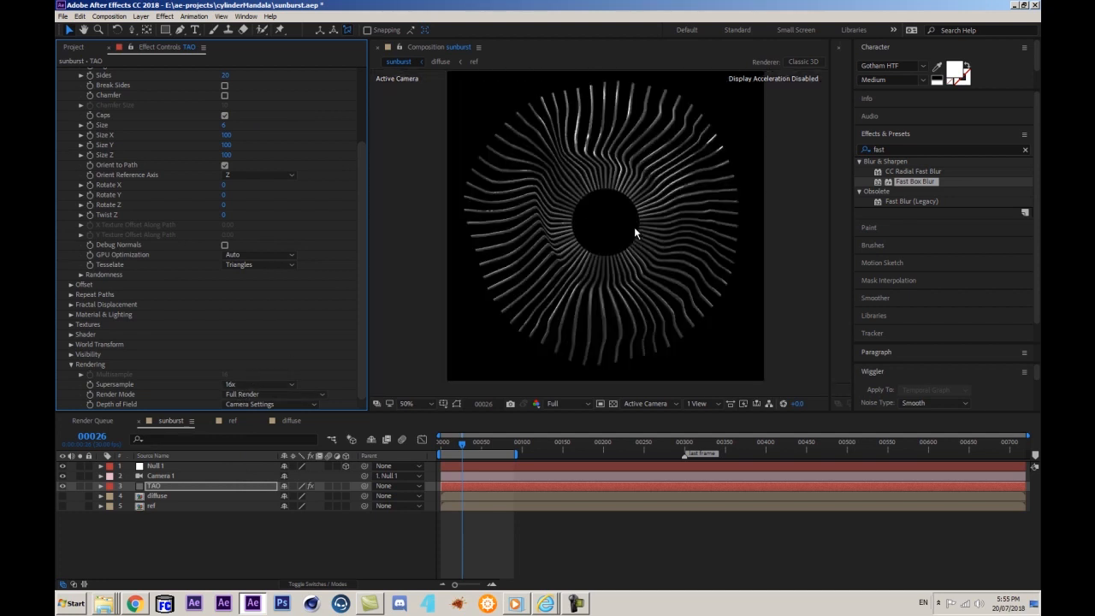
key("period")
key("comma")
Step: Raise the image-based lighting Reflection Strength to 501
scroll(245, 222, "up", 3)
scroll(248, 225, "down", 3)
left_click(71, 364)
left_click(71, 354)
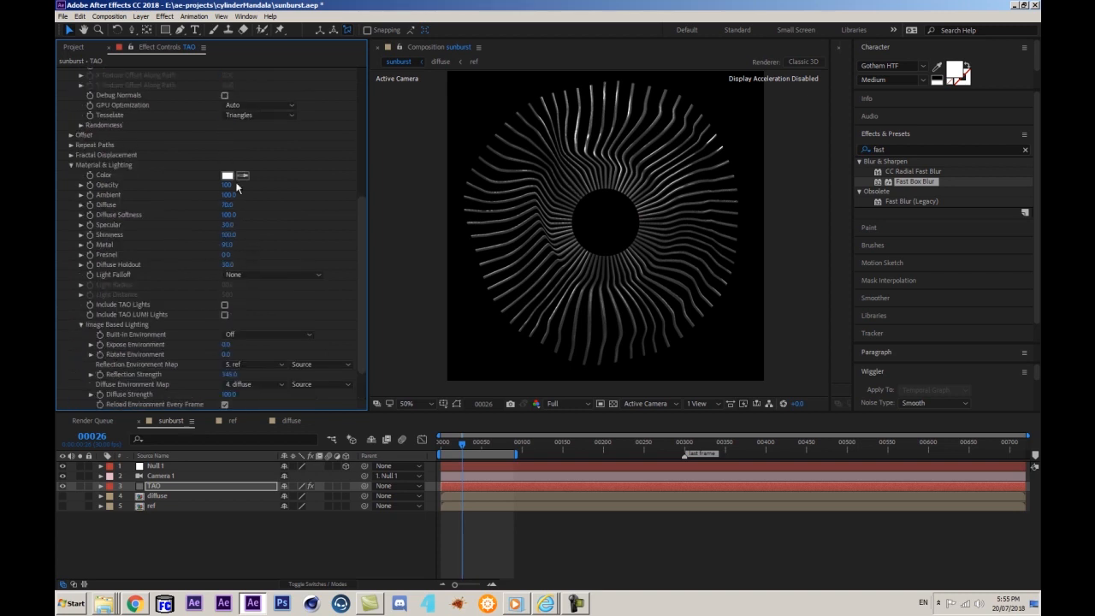
scroll(242, 311, "down", 3)
left_click_drag(230, 325, 302, 309)
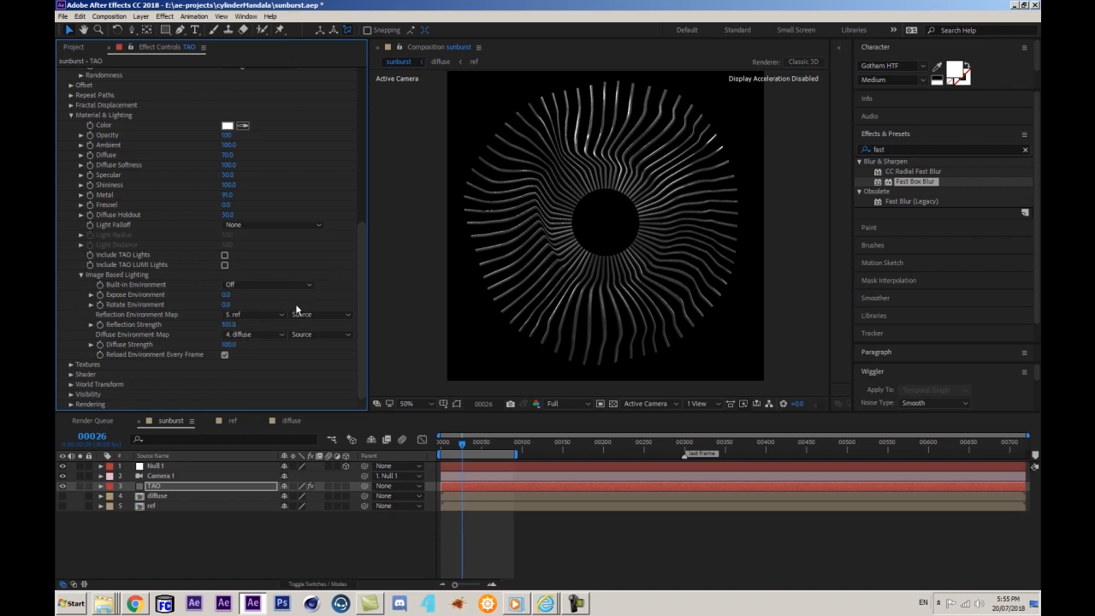
Step: Increase Tao's Segments to 325 and compare the ray smoothness with the previous setting
scroll(267, 275, "up", 10)
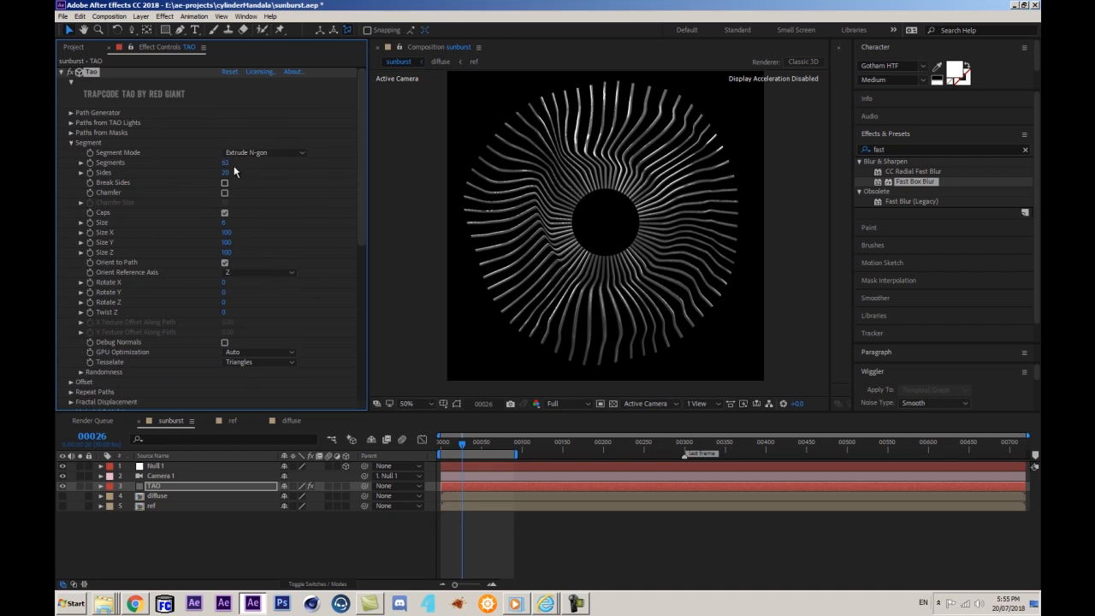
left_click_drag(226, 163, 371, 154)
scroll(614, 205, "up", 3)
scroll(614, 205, "down", 3)
key("ctrl+z")
key("ctrl+shift+z")
Step: Return to frame 0 and preview the sunburst animation
left_click(441, 445)
left_click(442, 445)
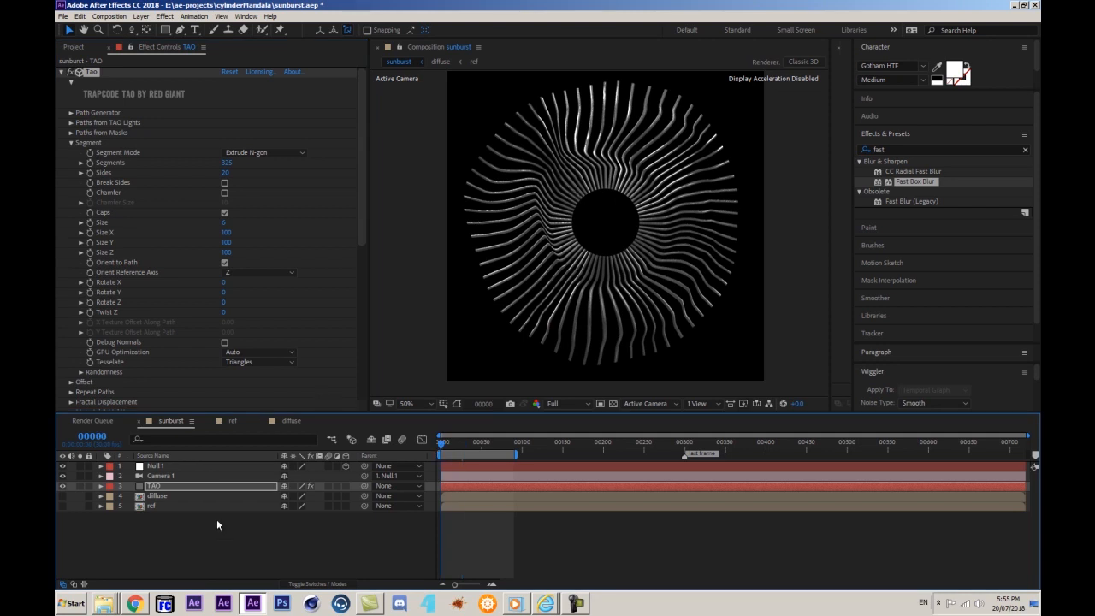
left_click(205, 495)
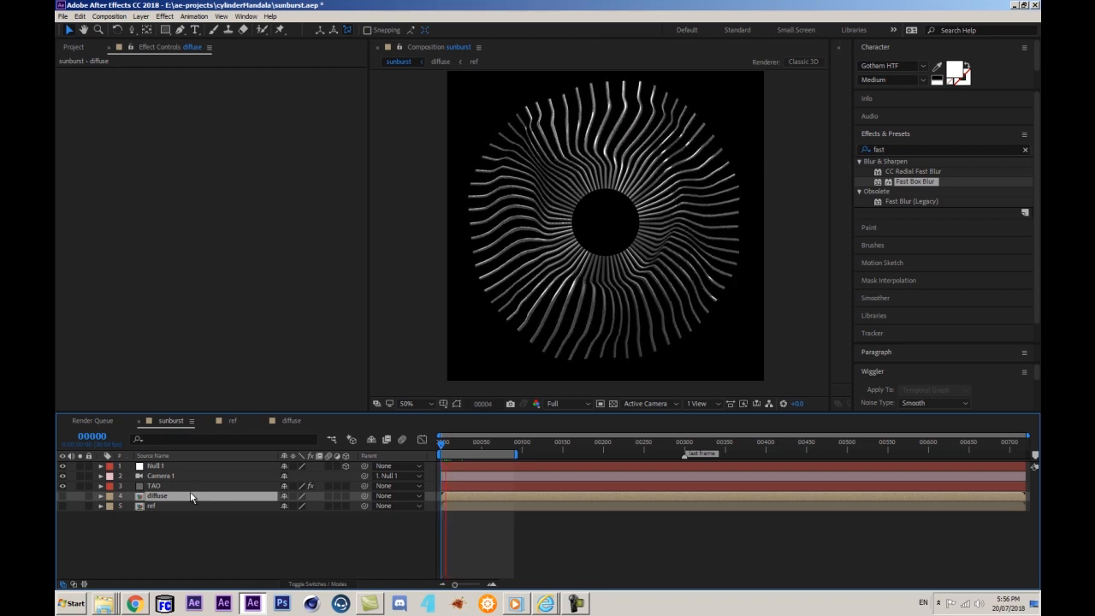
key("space")
Step: Set the ambient occlusion AO Scale in the TAO layer's Shader settings to 0.2 and inspect the rays at 100% magnification
left_click(171, 486)
left_click_drag(360, 132, 376, 334)
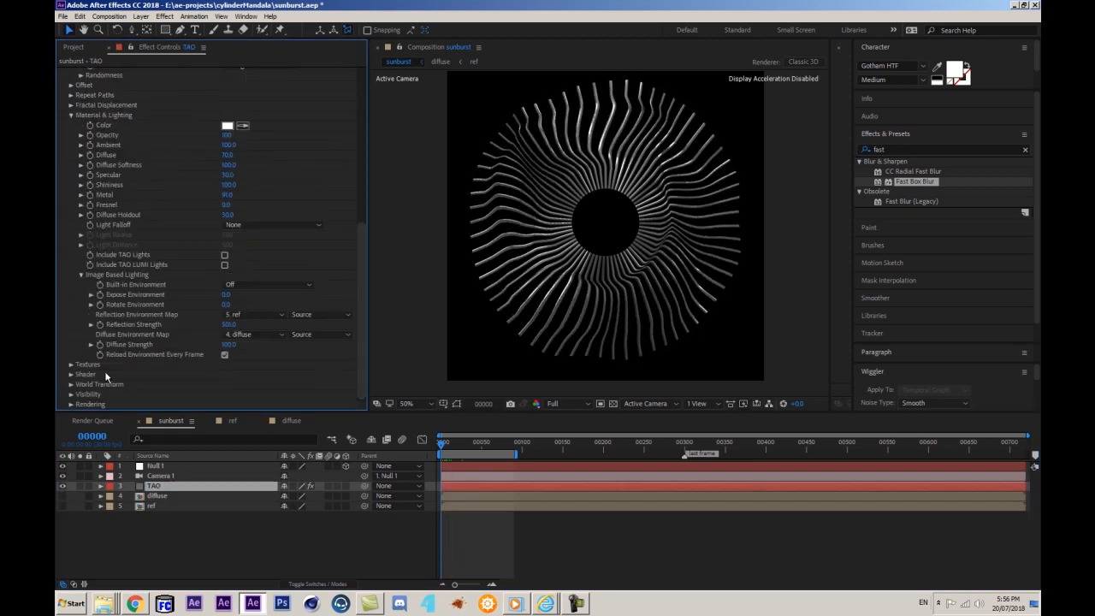
left_click(70, 403)
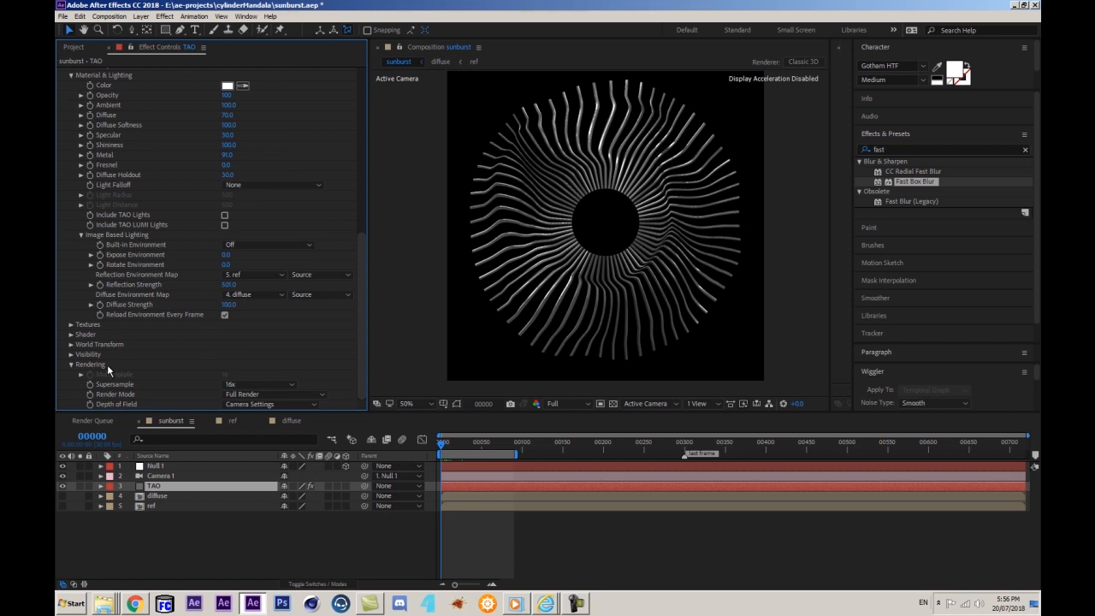
left_click(71, 334)
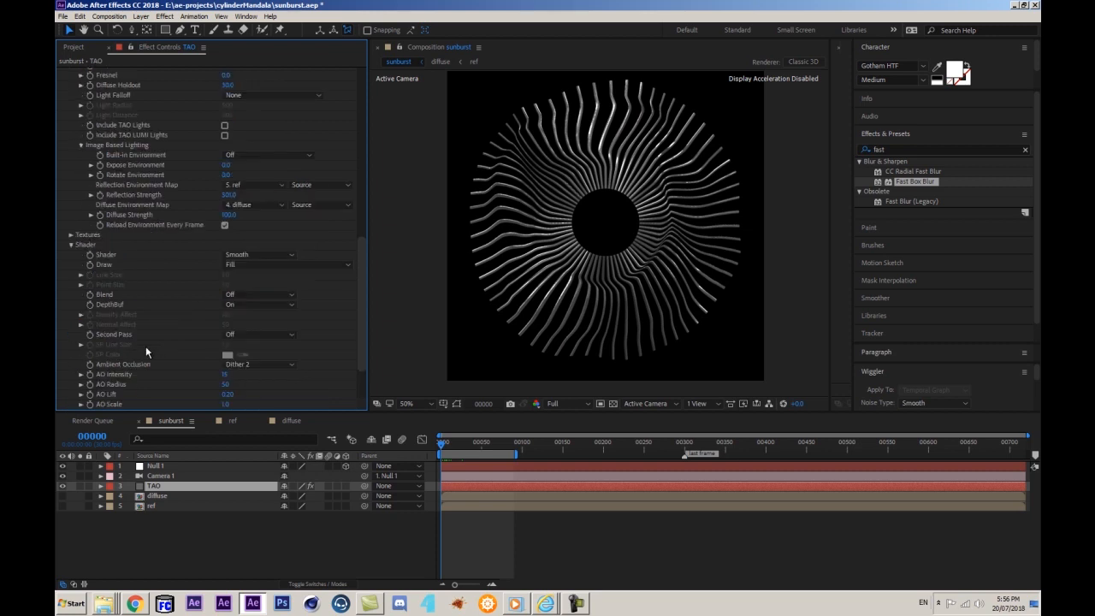
scroll(164, 355, "down", 2)
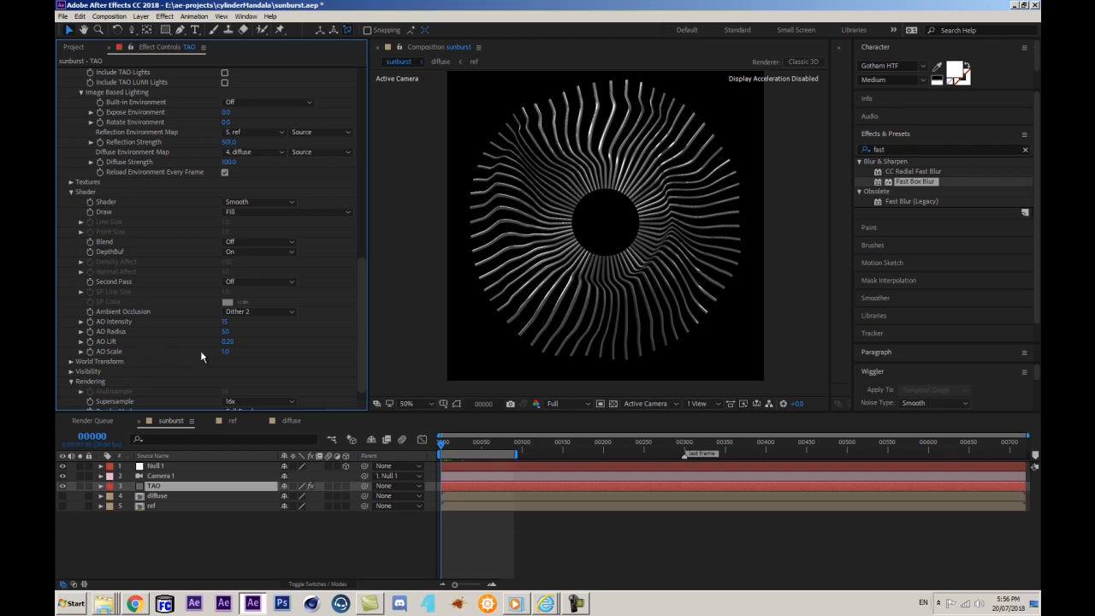
left_click(223, 351)
type("0.6")
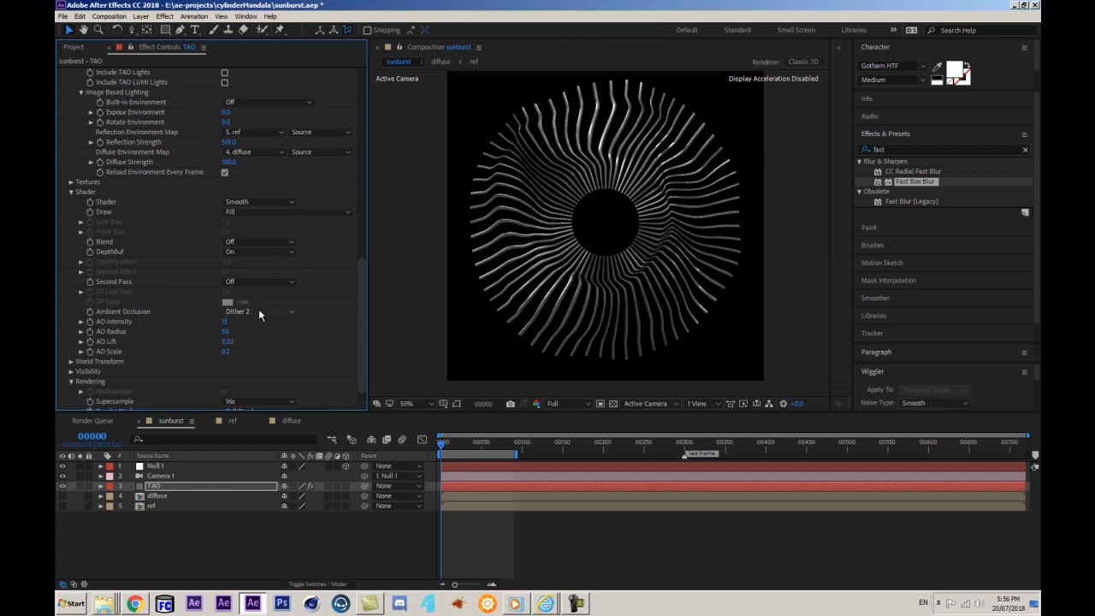
key("period")
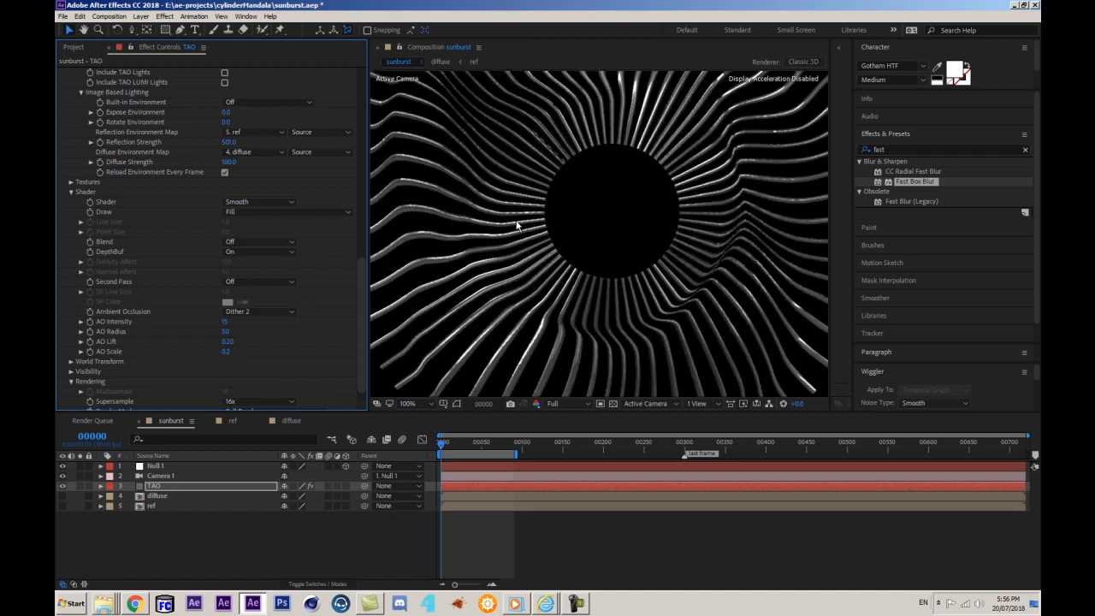
Step: Set the TAO layer's ambient occlusion AO Intensity to 60 and inspect the rays up close
left_click_drag(222, 321, 251, 320)
scroll(503, 256, "down", 2)
scroll(503, 257, "up", 3)
scroll(503, 255, "down", 1)
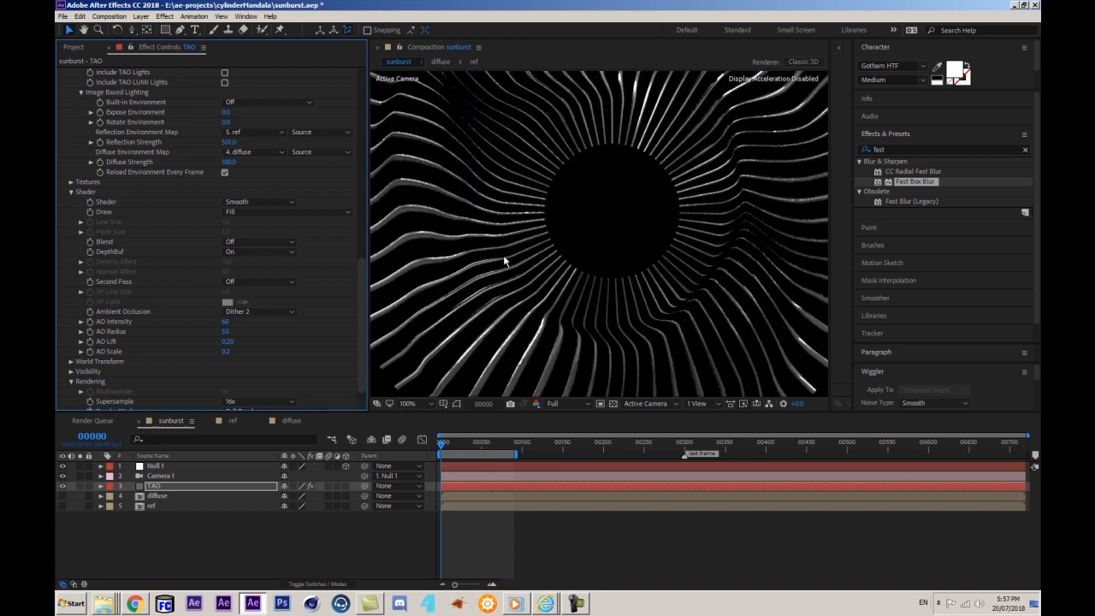
scroll(620, 257, "down", 1)
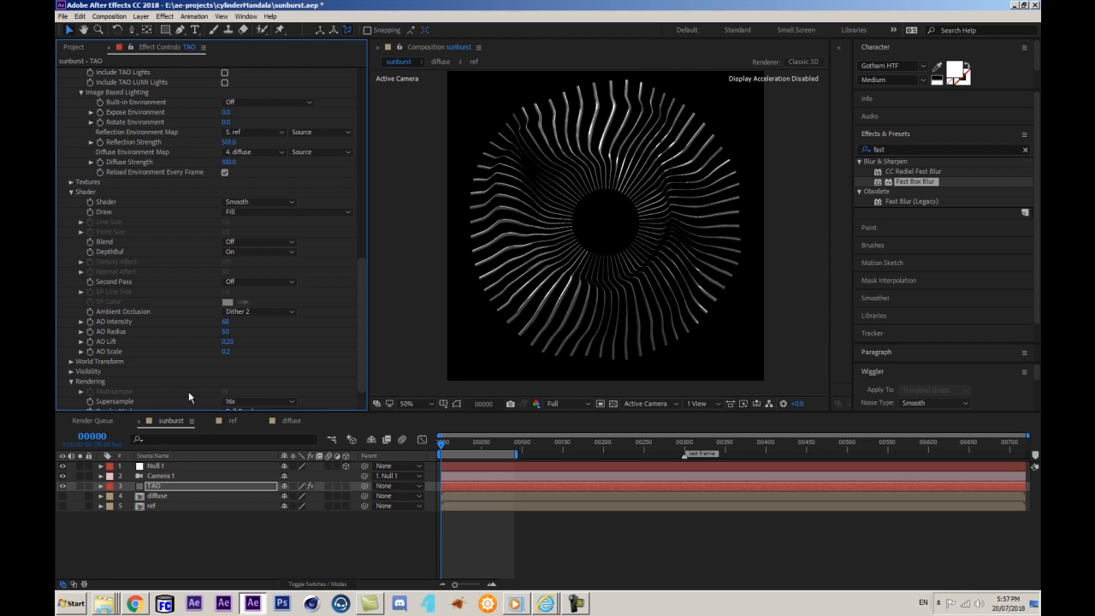
Step: Save the sunburst project and preview the animation from frame 0
left_click(154, 551)
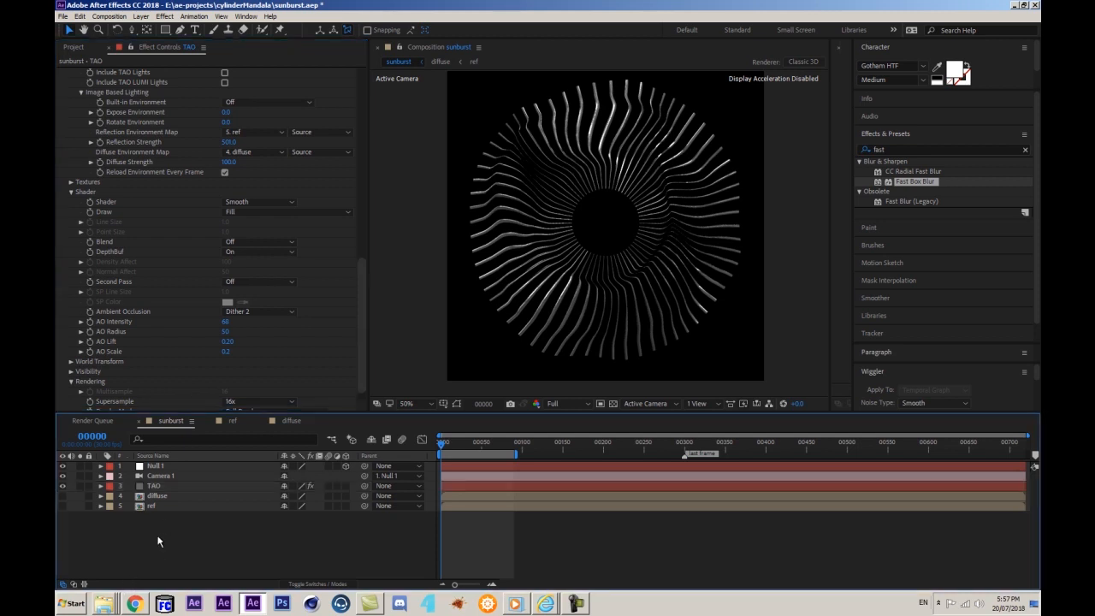
key("ctrl+s")
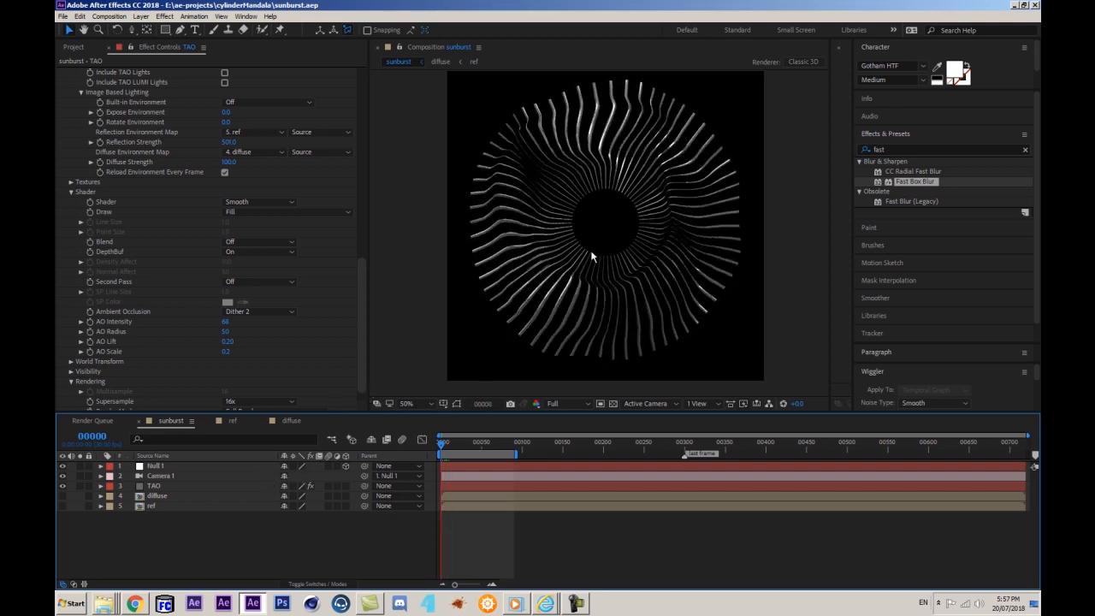
key("space")
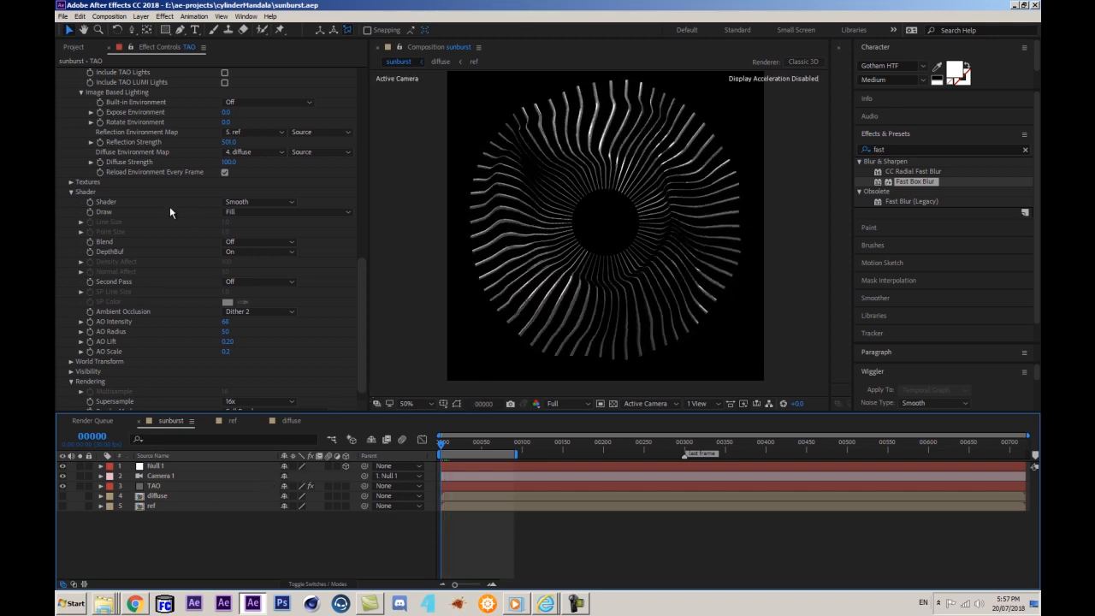
Step: Set the Fractal Displacement Amplitude in the TAO layer's effect settings to 0
scroll(167, 206, "up", 10)
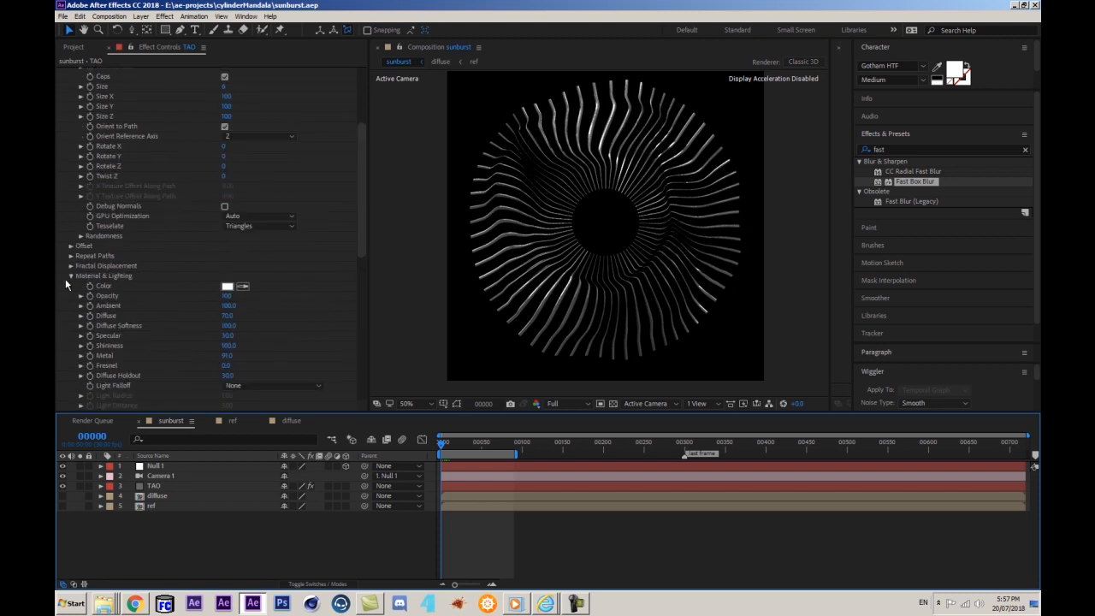
left_click(71, 276)
left_click(72, 266)
scroll(185, 243, "down", 3)
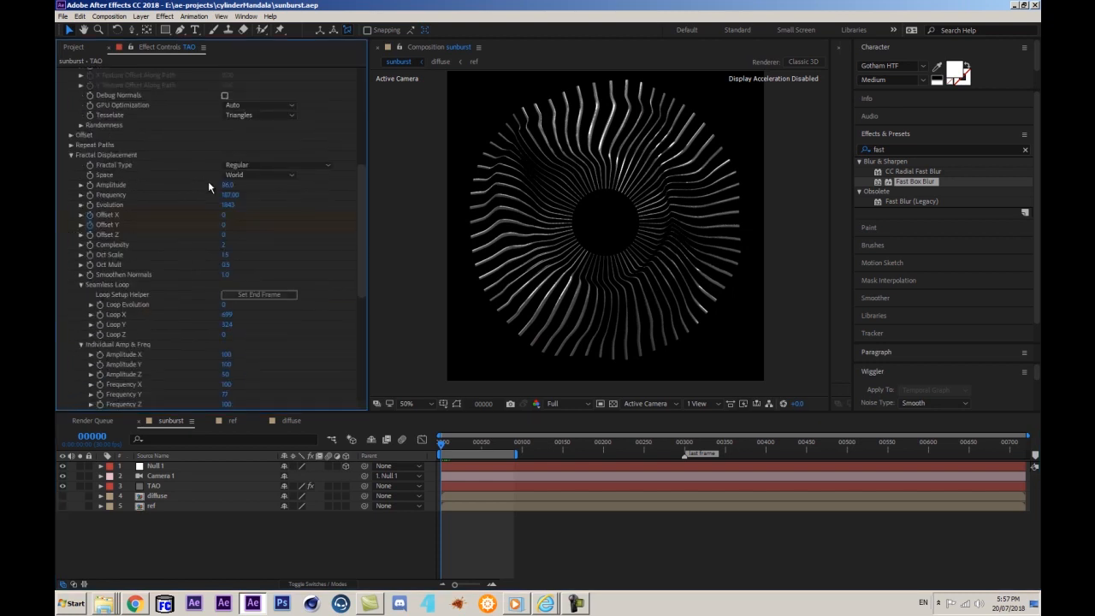
scroll(186, 211, "up", 2)
left_click(231, 239)
type("0")
key("Return")
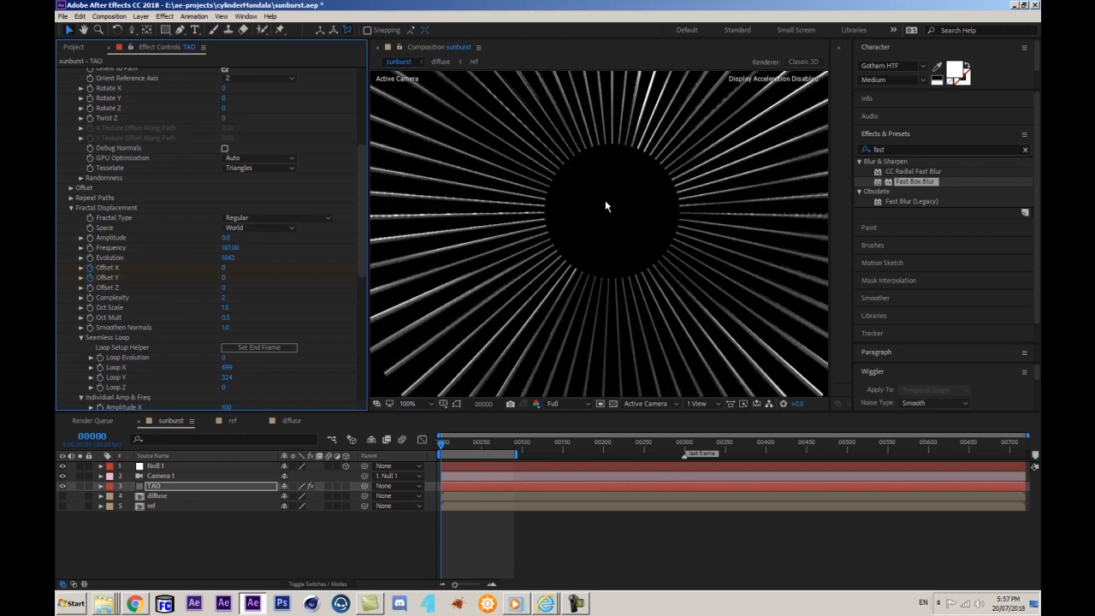
Step: Collapse Tao's Fractal Displacement settings, expand the Offset settings and try out different OAS World Pos X values
scroll(169, 258, "up", 5)
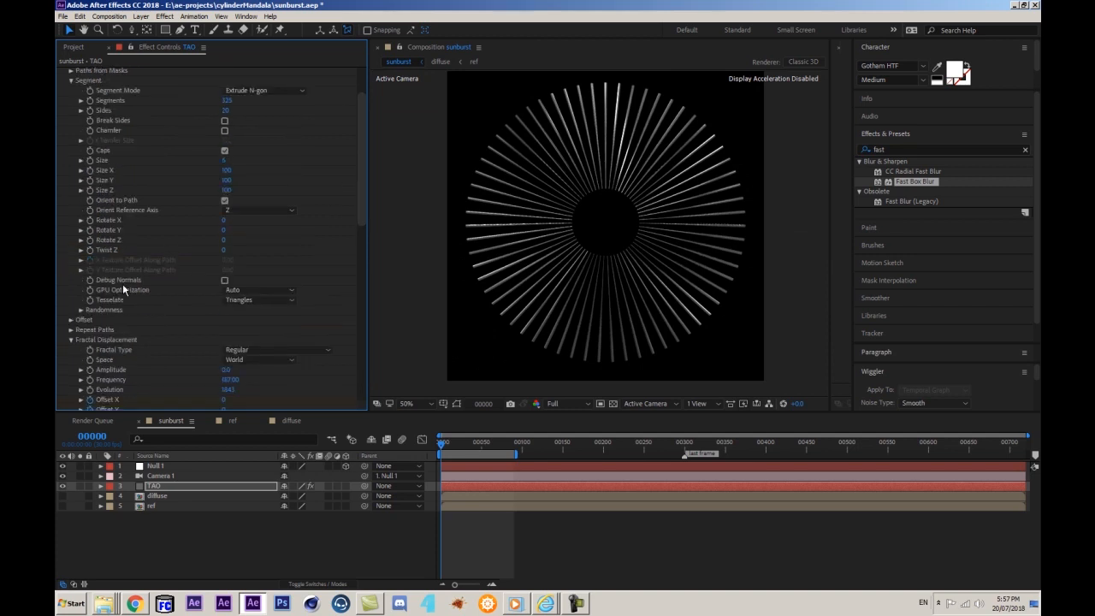
left_click(71, 339)
scroll(141, 322, "down", 7)
scroll(173, 206, "up", 4)
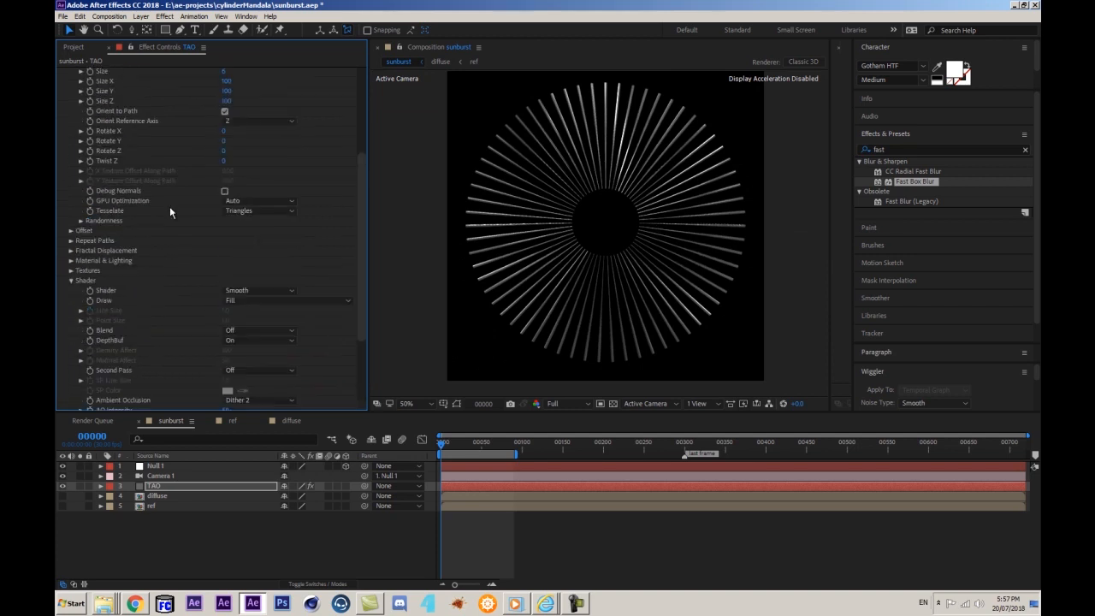
left_click(71, 230)
scroll(72, 234, "down", 4)
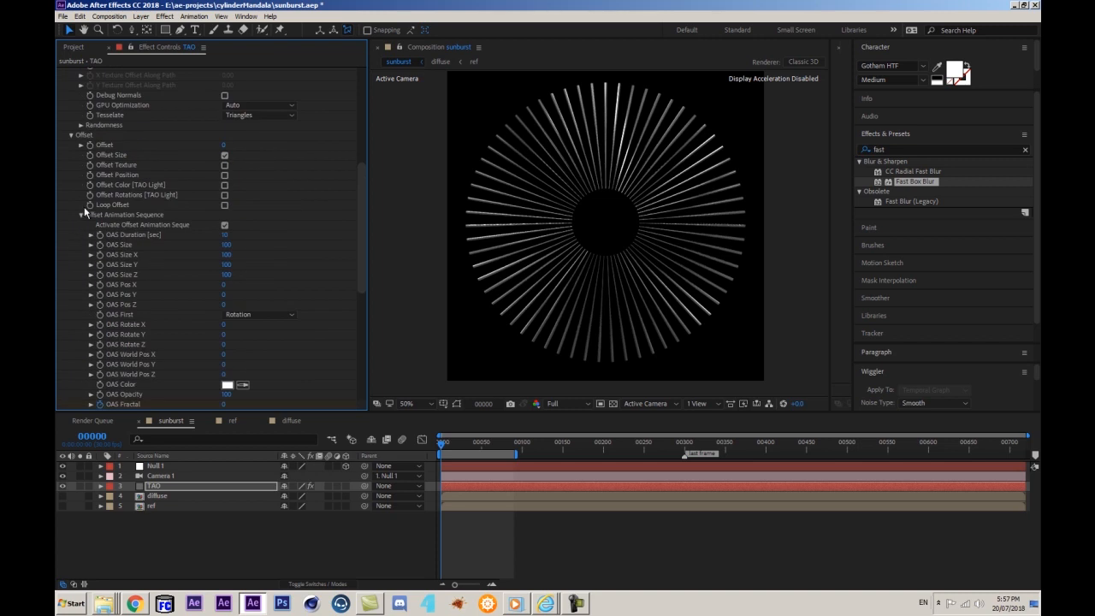
scroll(122, 243, "down", 2)
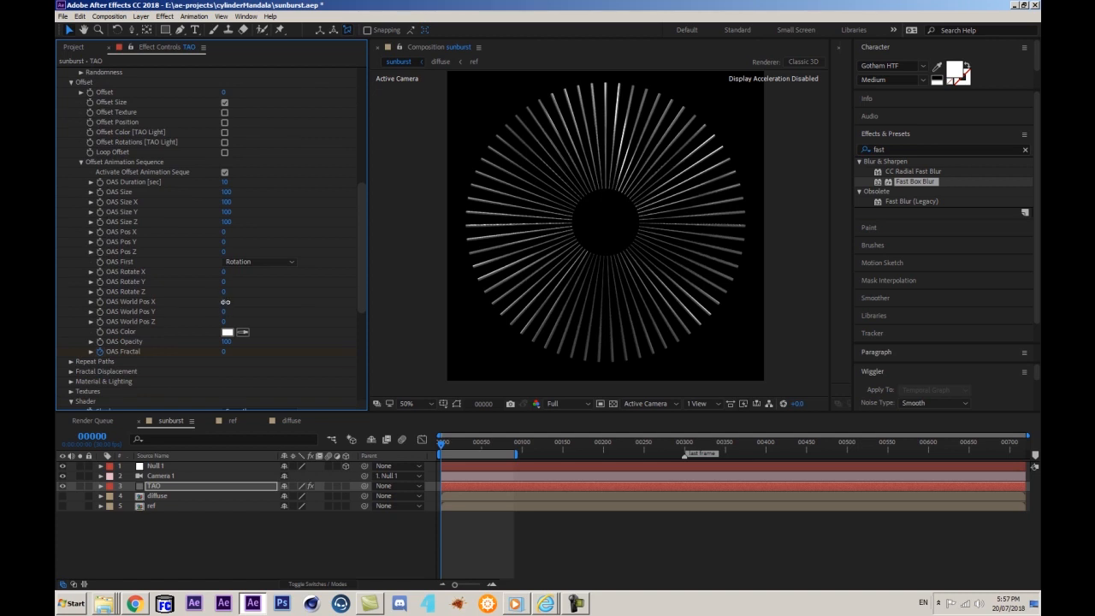
left_click_drag(228, 302, 221, 301)
Step: Switch to Chrome, search in a new tab for the MotionScript author's name plus "frequency", and open the Expression Speed and Frequency Control article
left_click(134, 603)
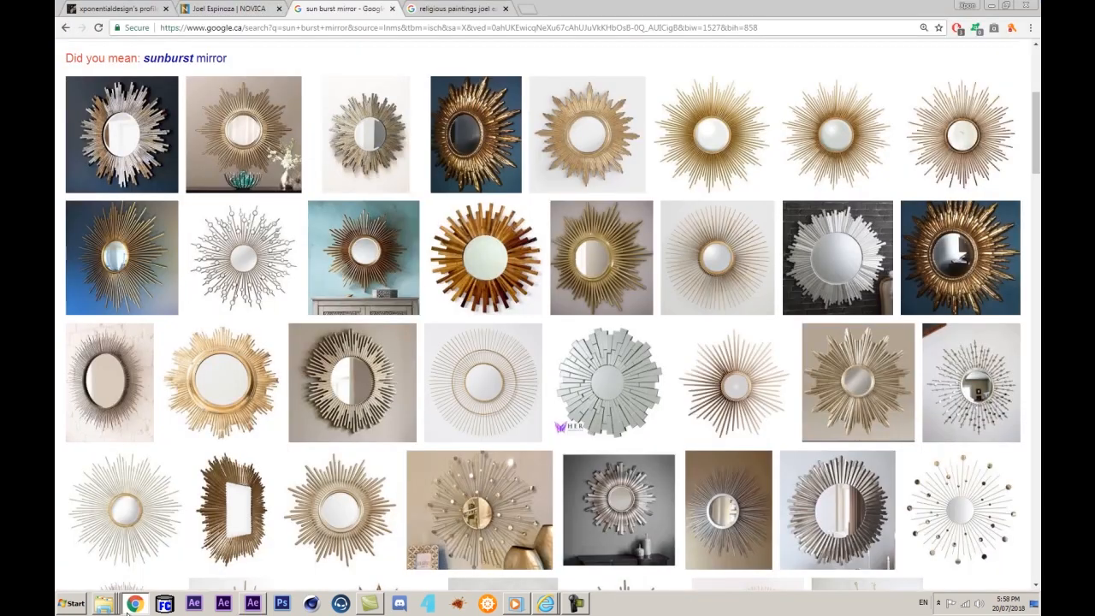
left_click(529, 9)
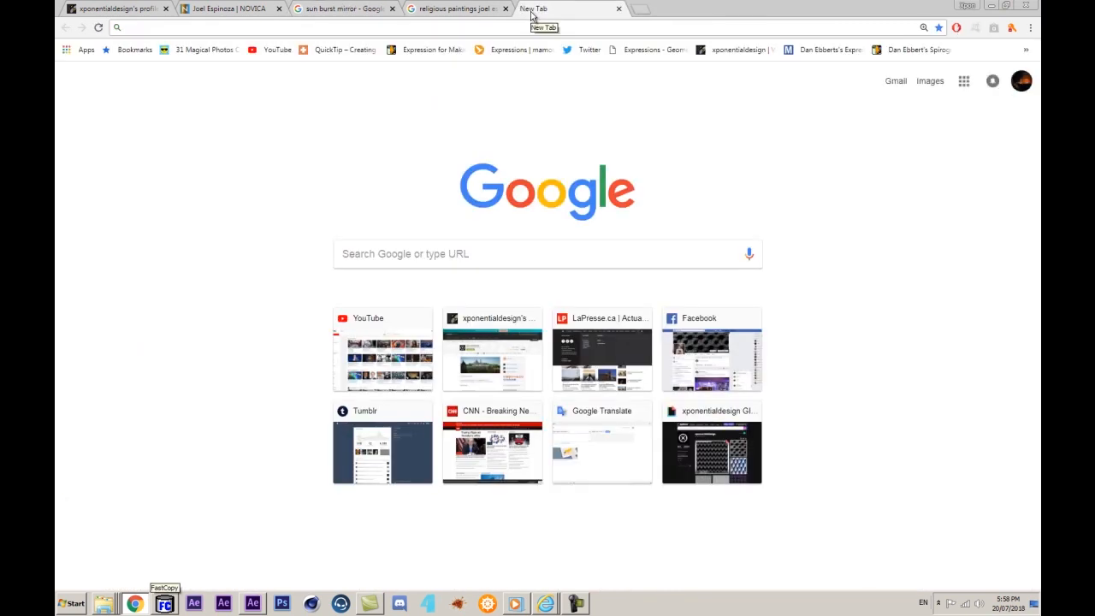
type("dan e")
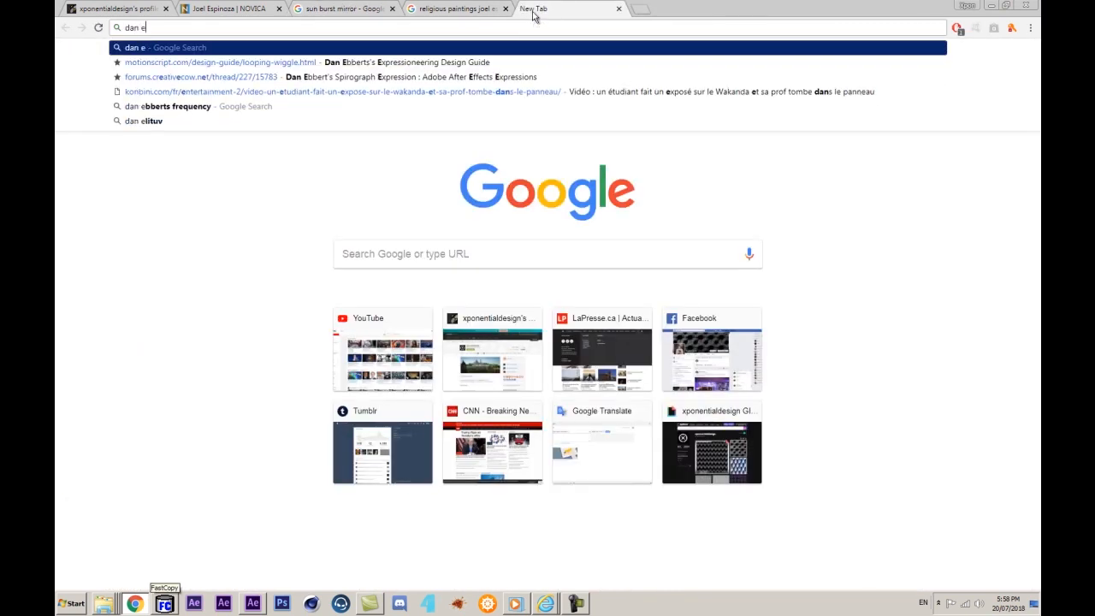
type("bbert frequ")
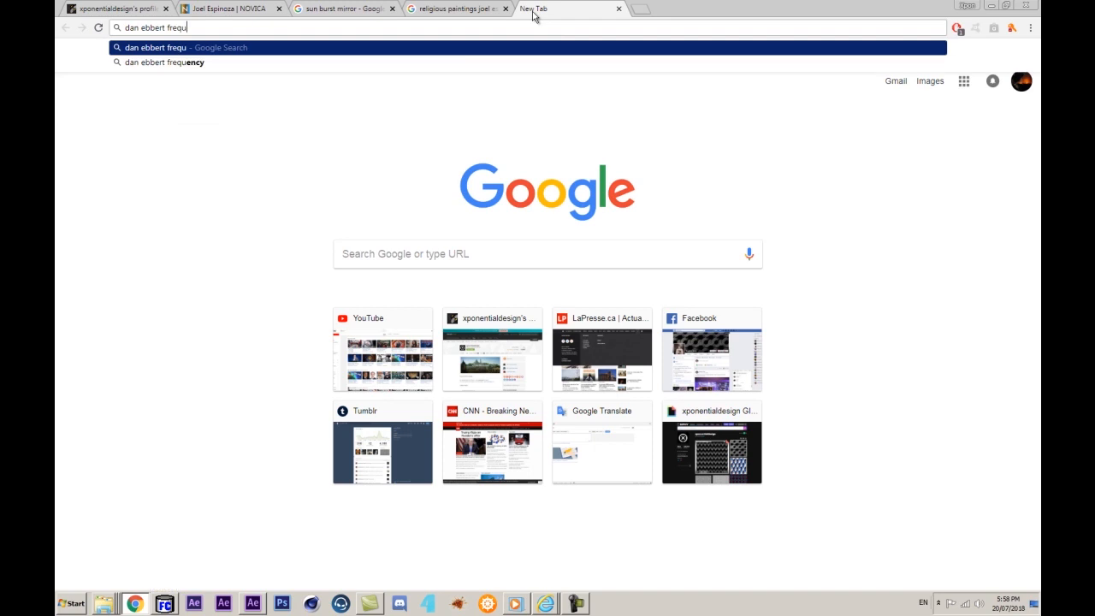
key("Down")
key("Return")
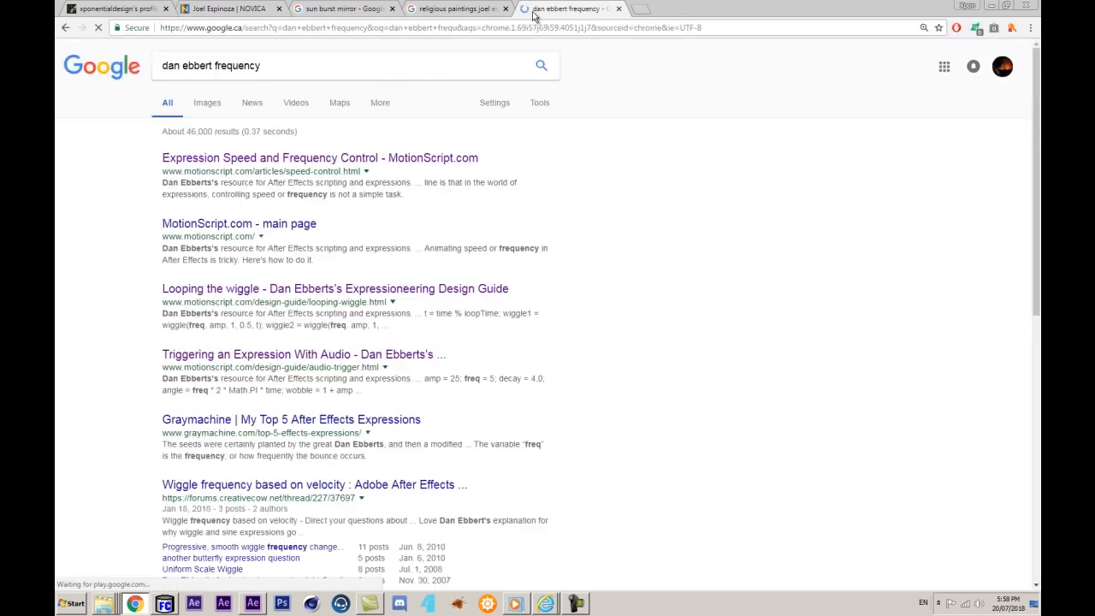
left_click(361, 156)
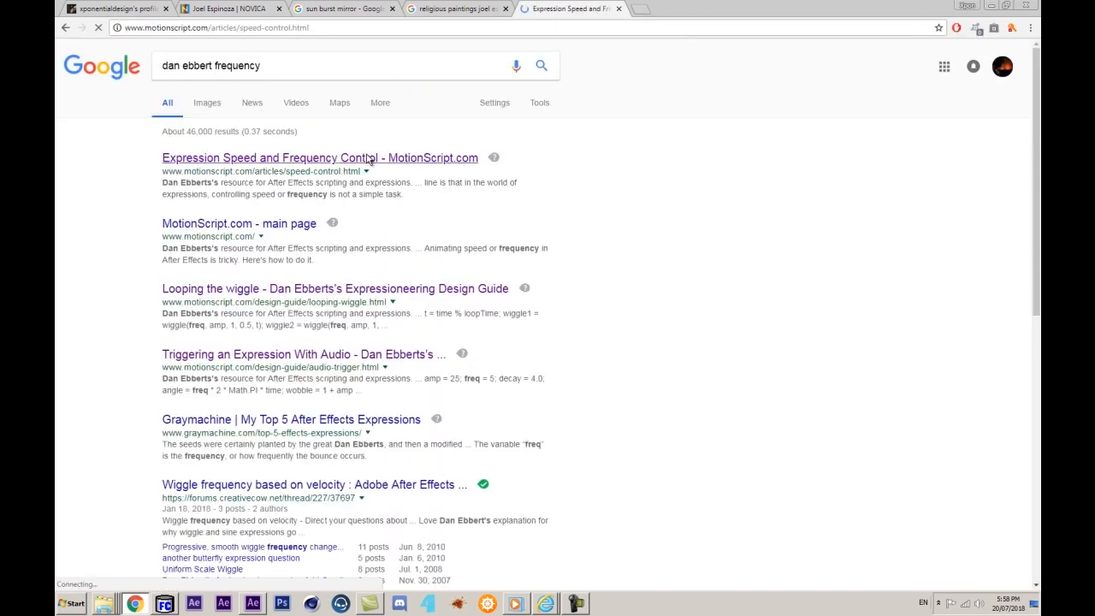
Step: Copy the article's first Controlling Frequency expression, with freq = 1, amp = 100 and the Math.sin line
scroll(352, 164, "down", 4)
scroll(351, 170, "down", 20)
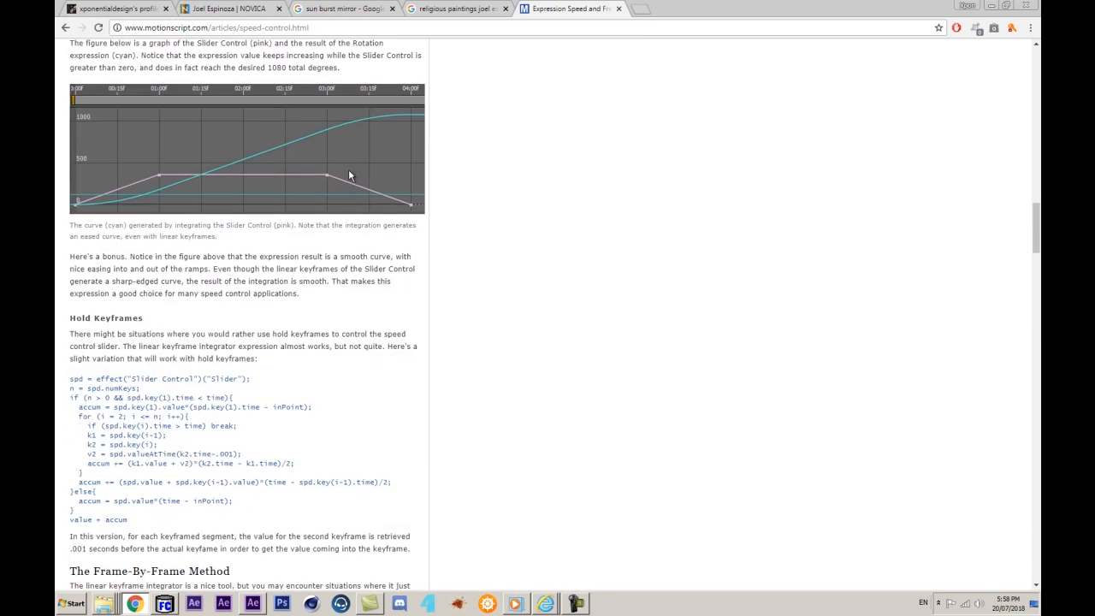
scroll(348, 169, "up", 4)
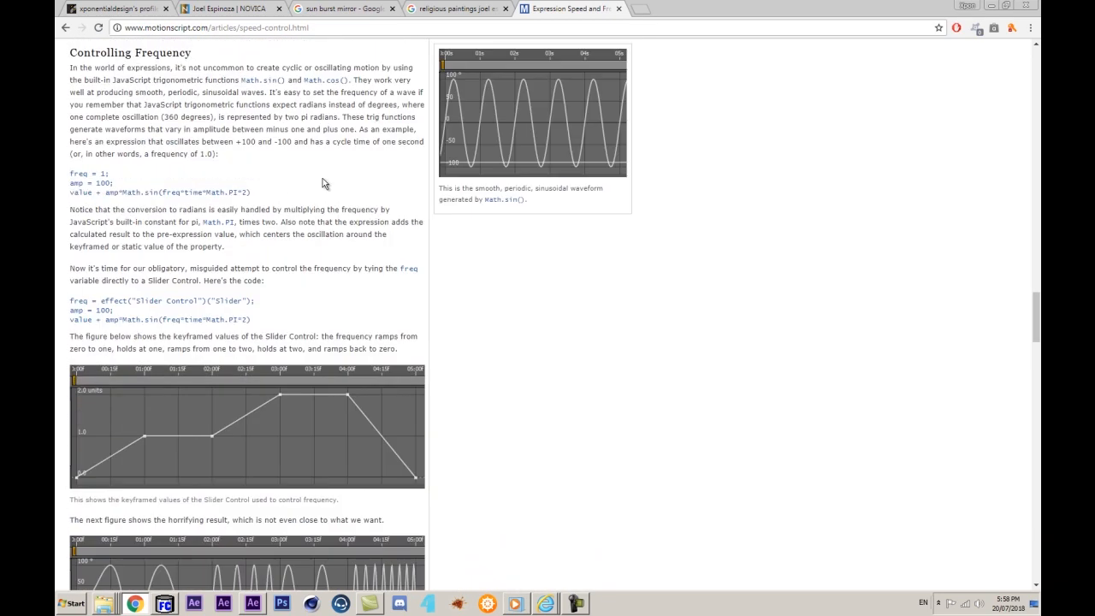
left_click_drag(257, 193, 70, 52)
left_click_drag(70, 173, 249, 193)
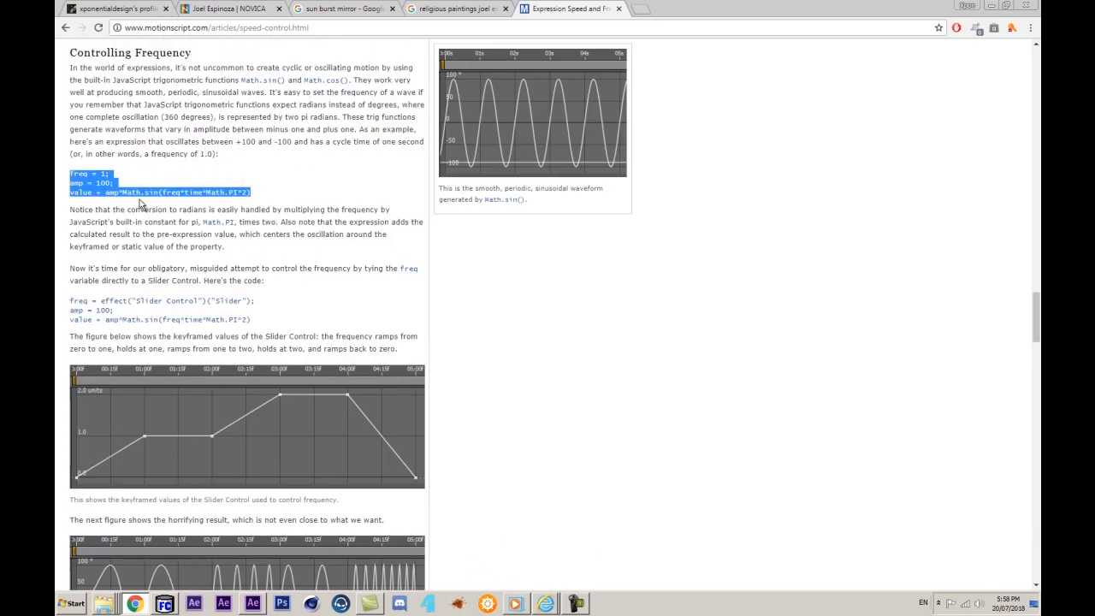
Step: Switch back to After Effects and add the copied sine expression to the OAS World Pos X property
left_click(252, 604)
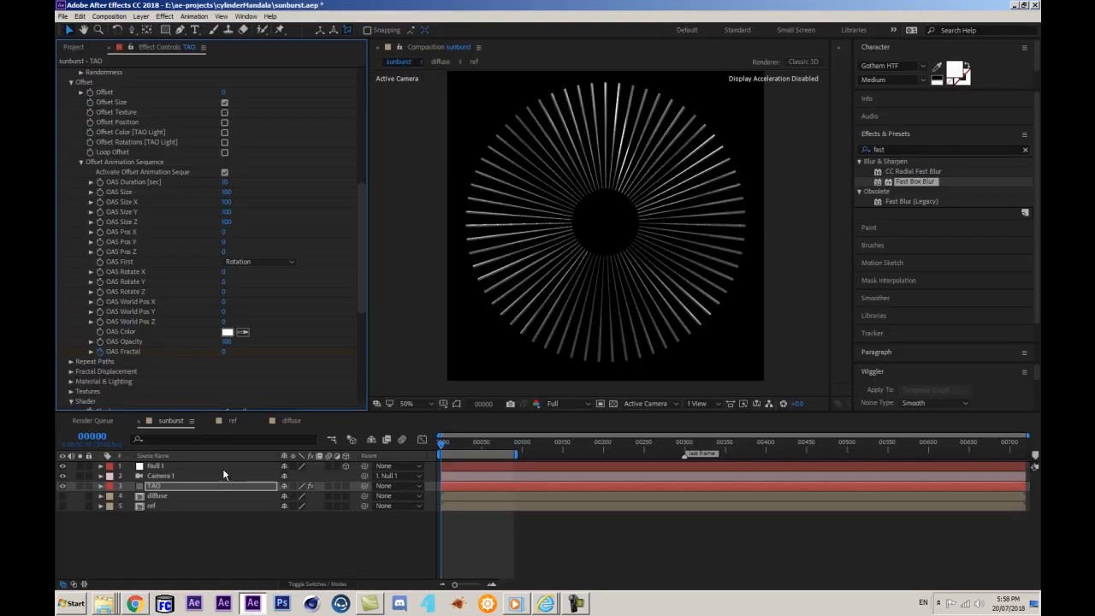
left_click(99, 302, "alt")
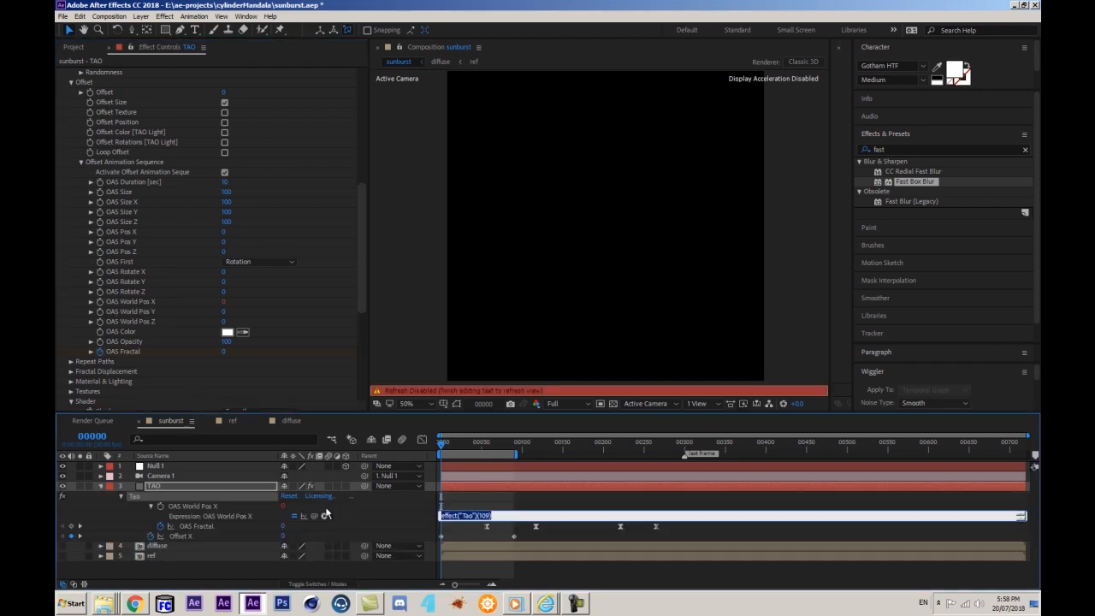
type("value + amp*Math.sin(freq*time*Math.PI*2)")
left_click(428, 504)
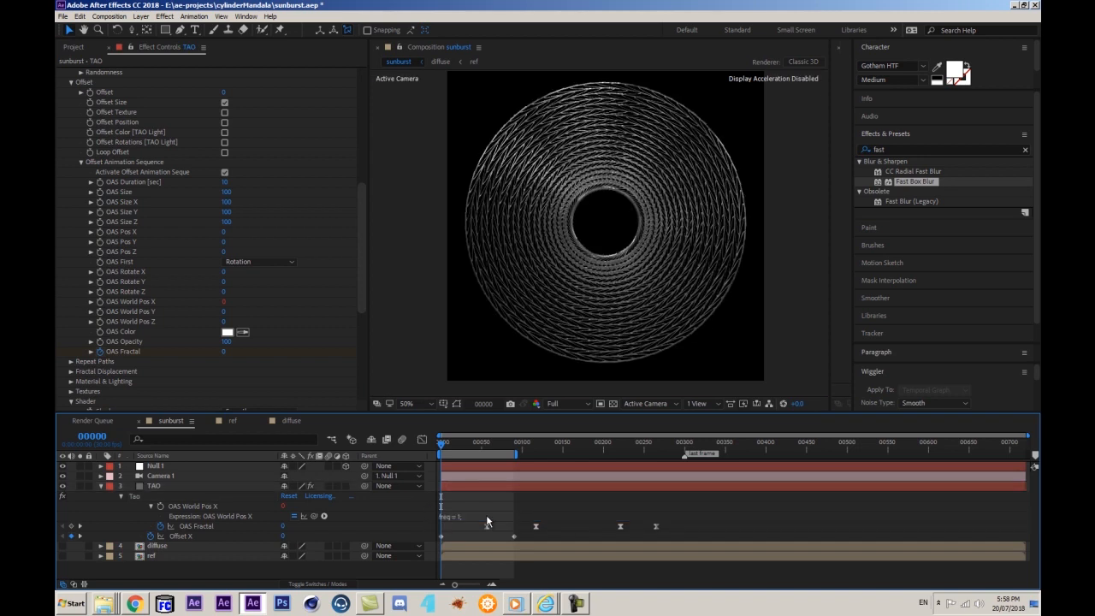
Step: Set amp to 10 in the OAS World Pos X expression
scroll(612, 183, "up", 1)
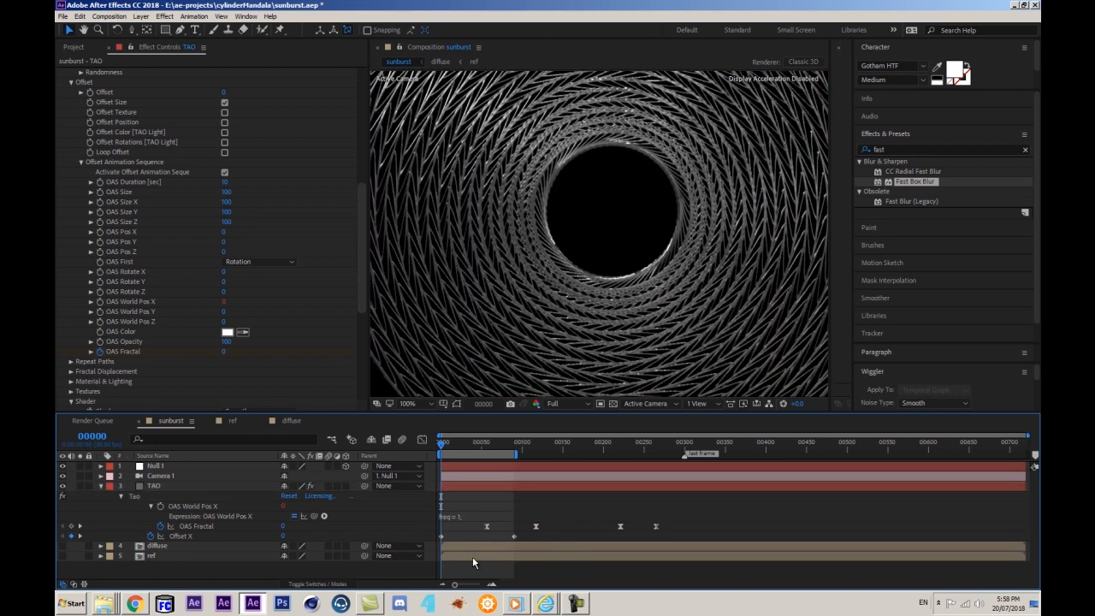
left_click(473, 519)
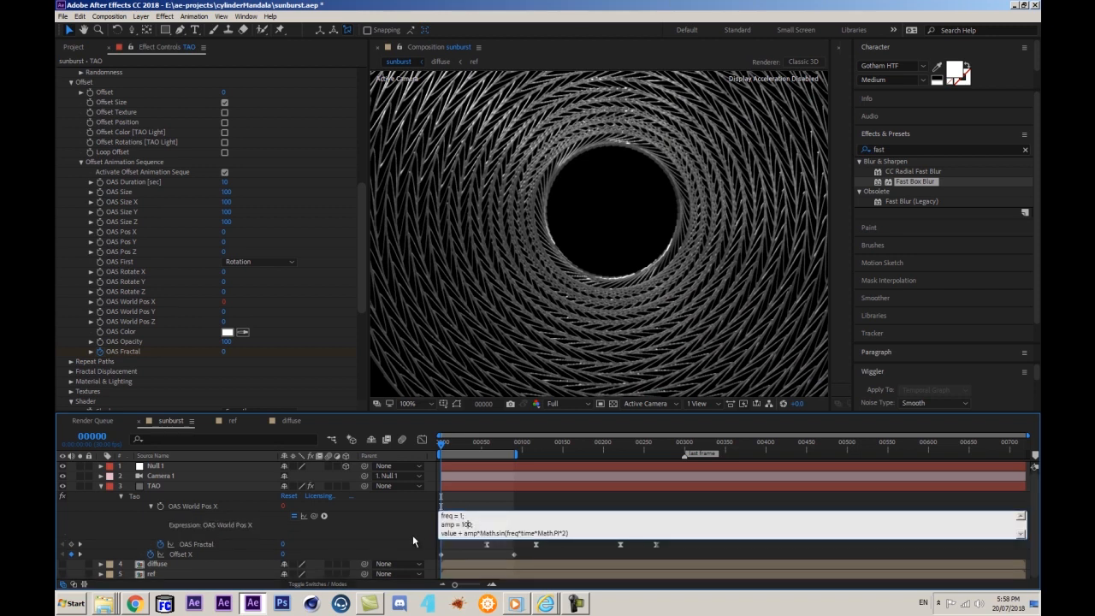
left_click(383, 530)
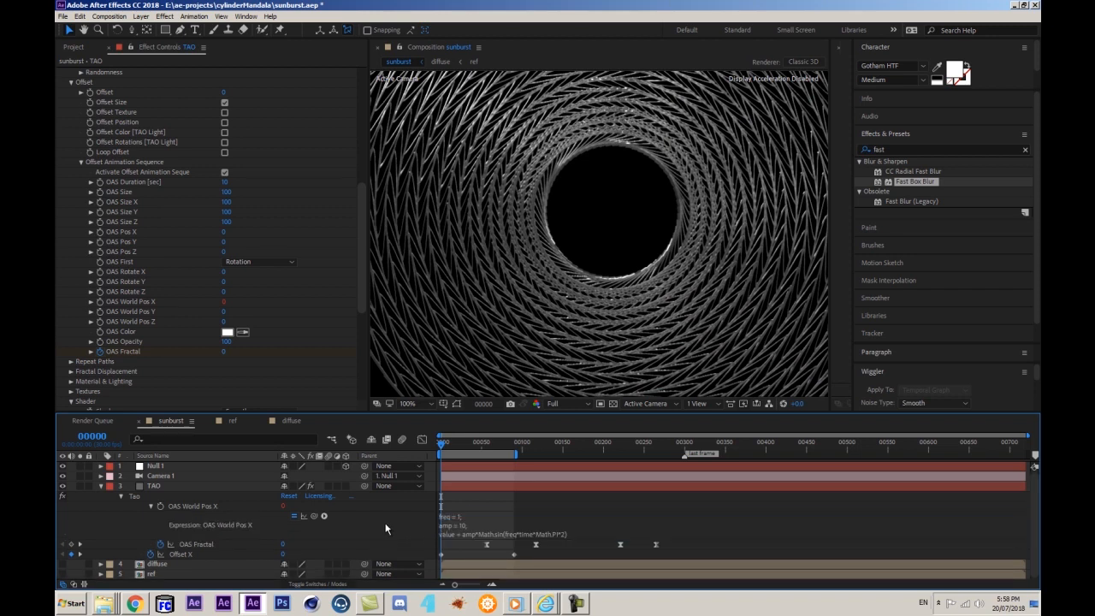
scroll(483, 238, "down", 2)
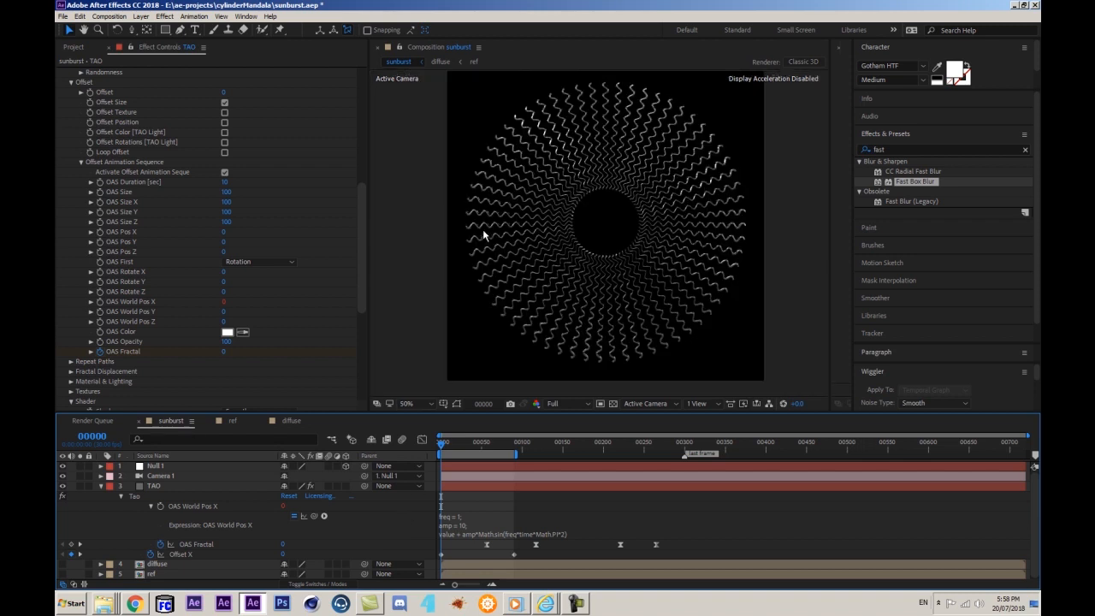
Step: Enlarge the timeline area and examine the wavy rays at both 50% and 100% magnification
scroll(564, 265, "up", 2)
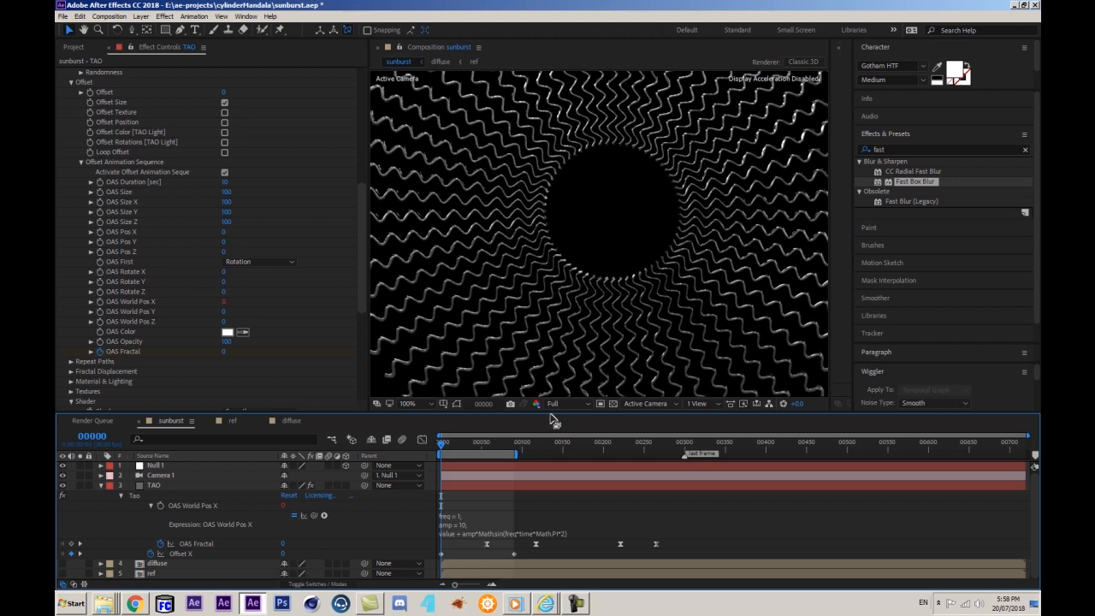
mouse_move(549, 414)
left_mouse_down()
mouse_move(546, 383)
mouse_move(546, 397)
left_mouse_up()
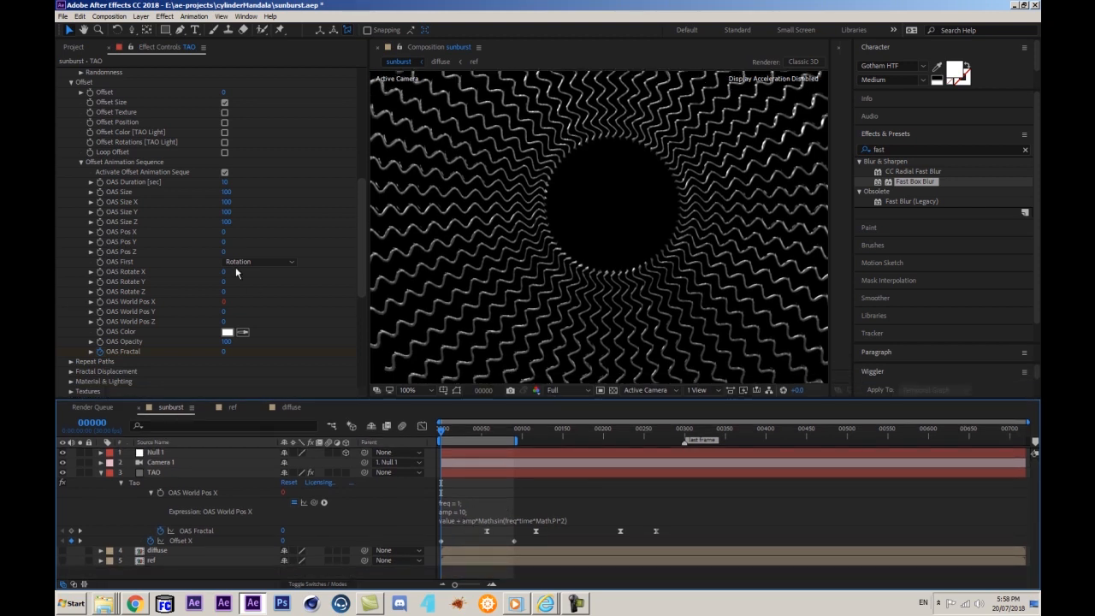
scroll(427, 319, "down", 2)
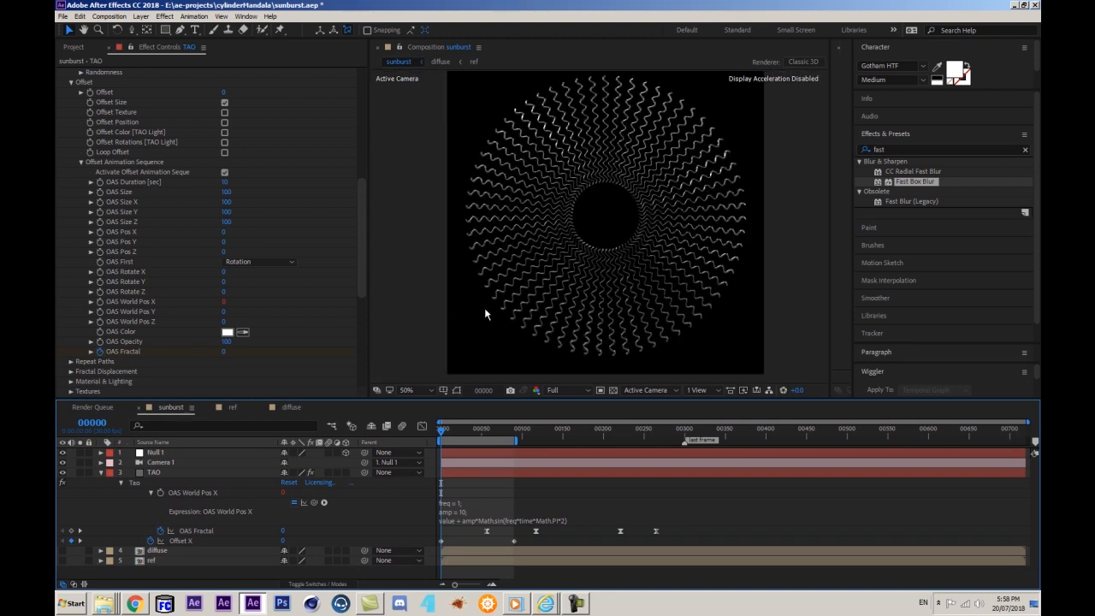
key("period")
scroll(484, 314, "down", 3)
scroll(481, 316, "up", 3)
scroll(480, 315, "down", 1)
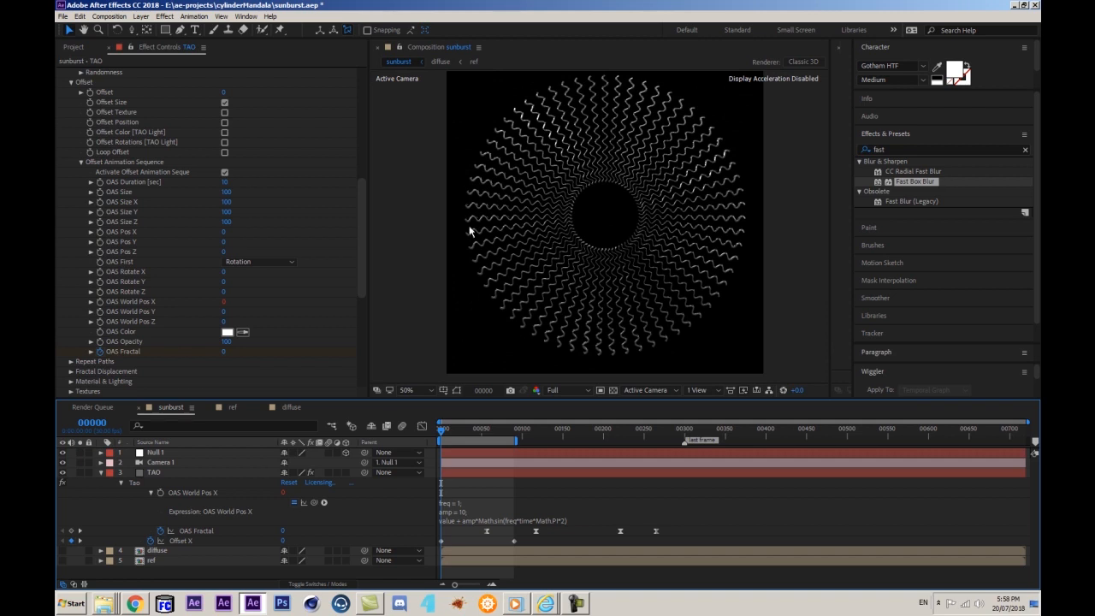
key("period")
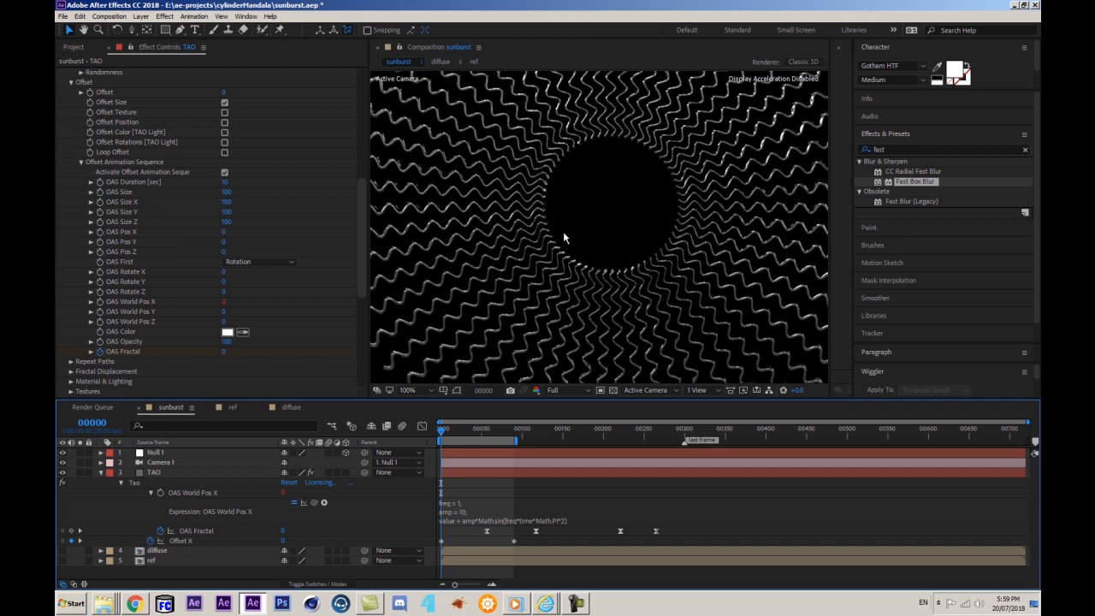
key("comma")
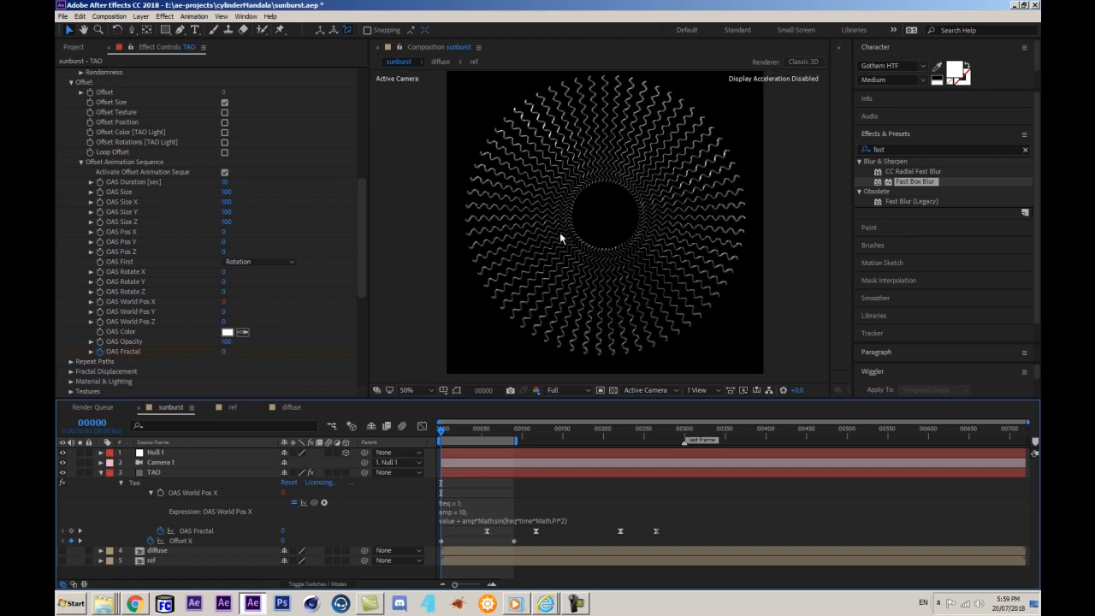
Step: Set freq to 0.5 in the OAS World Pos X expression
left_click(457, 503)
type("0.5")
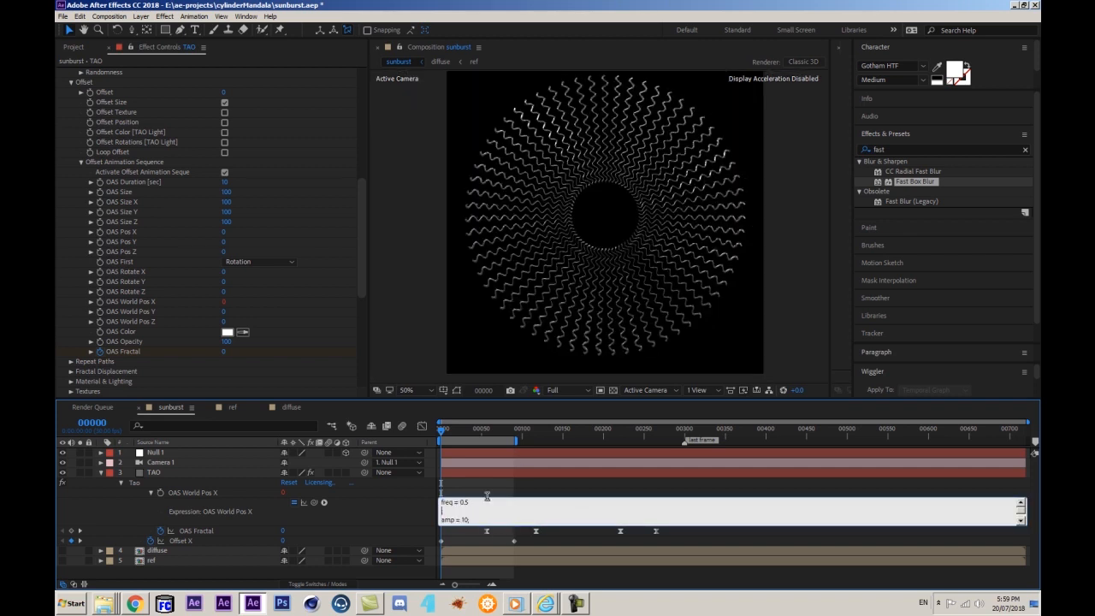
left_click(374, 526)
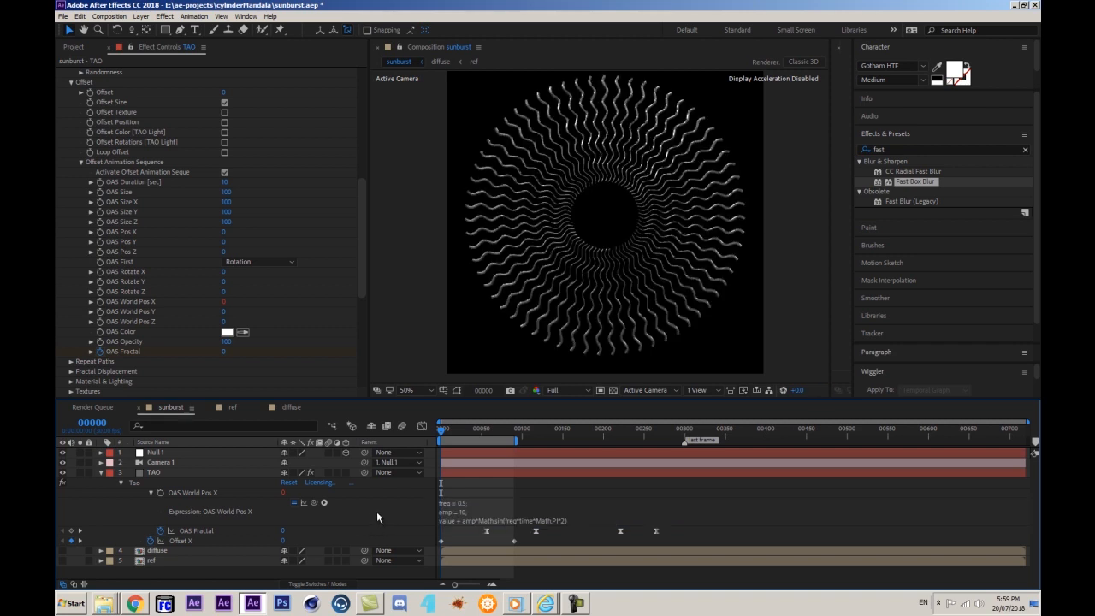
Step: Open the Tao effect's Fractal Displacement settings and set the Amplitude to 77
scroll(189, 347, "down", 5)
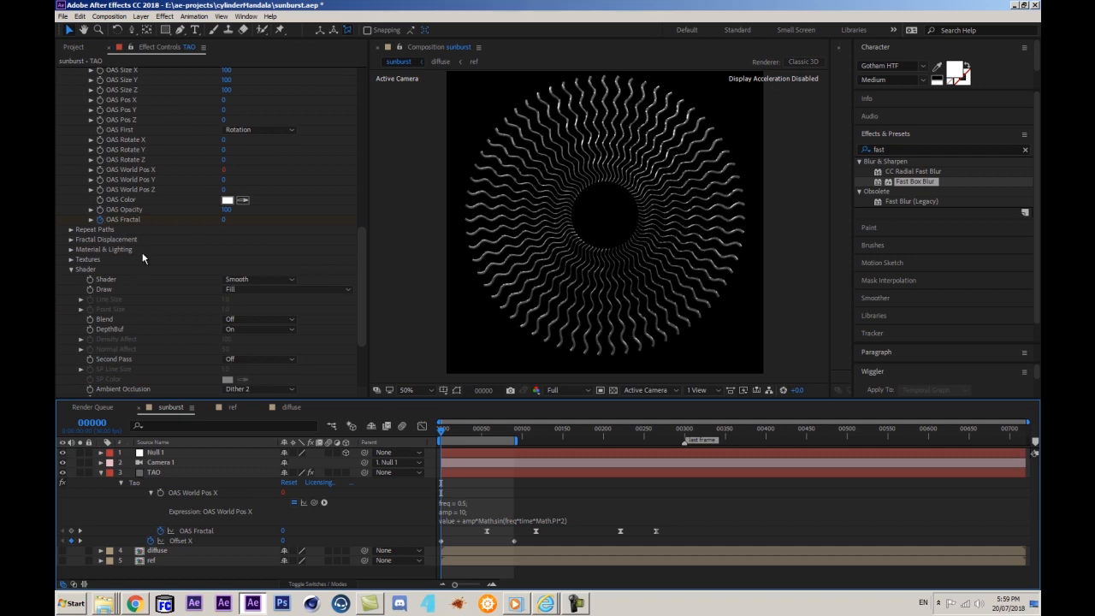
left_click(71, 229)
scroll(70, 232, "down", 5)
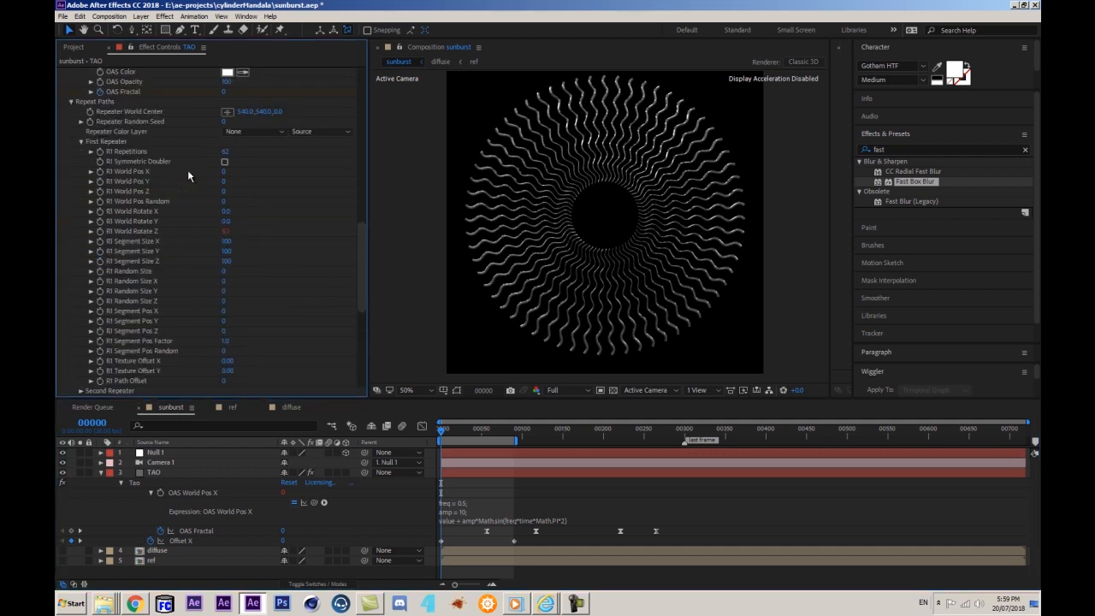
left_click(71, 101)
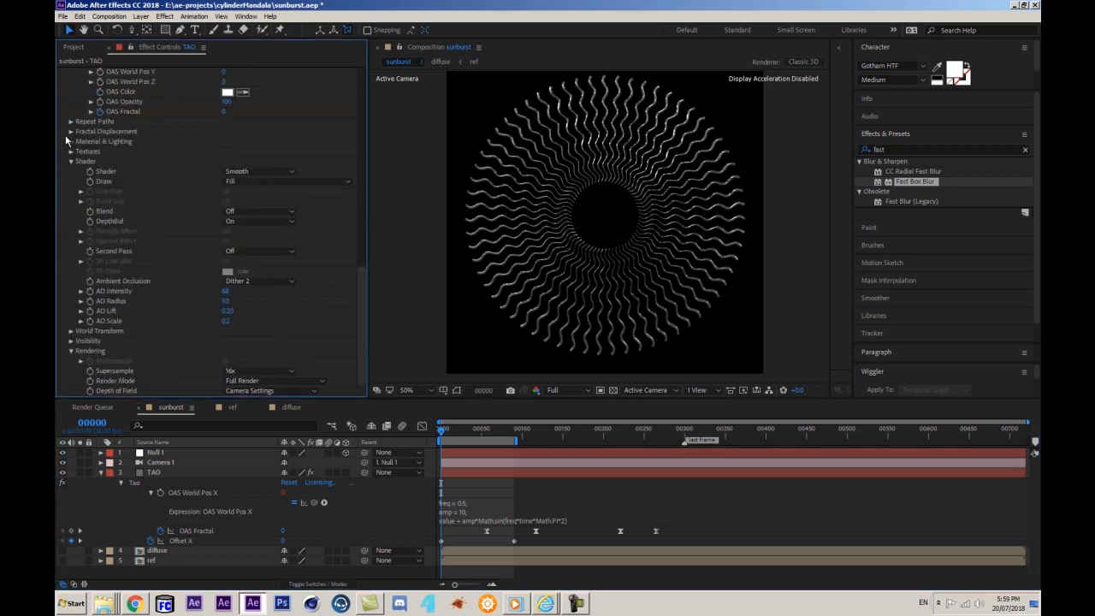
left_click(71, 131)
left_click_drag(259, 155, 265, 158)
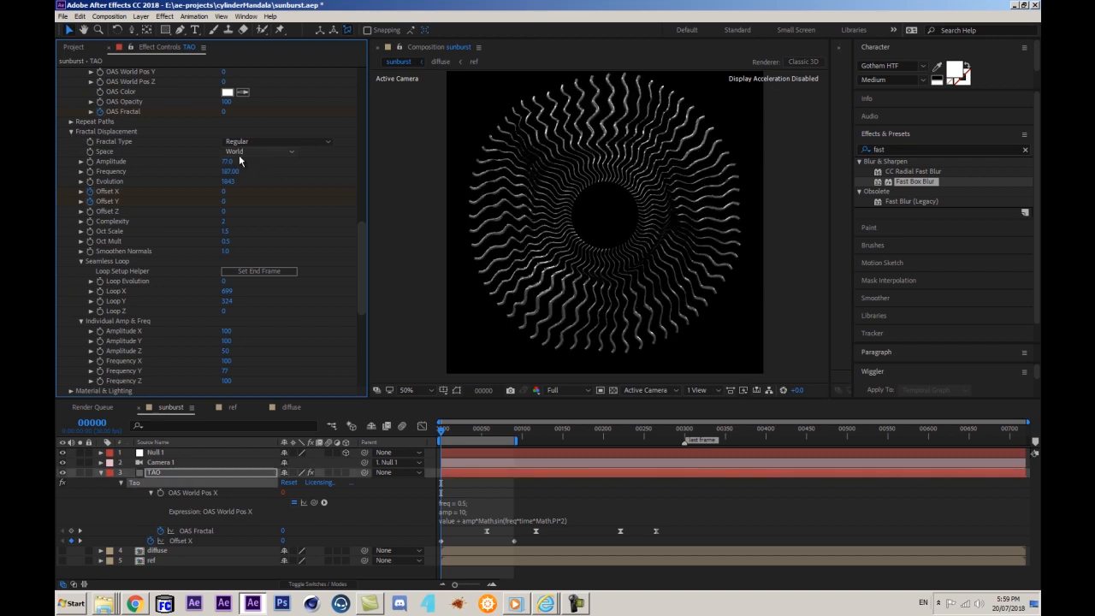
Step: Collapse the TAO layer's properties and preview the animation with the fractal displacement
left_click(102, 473)
left_click(229, 541)
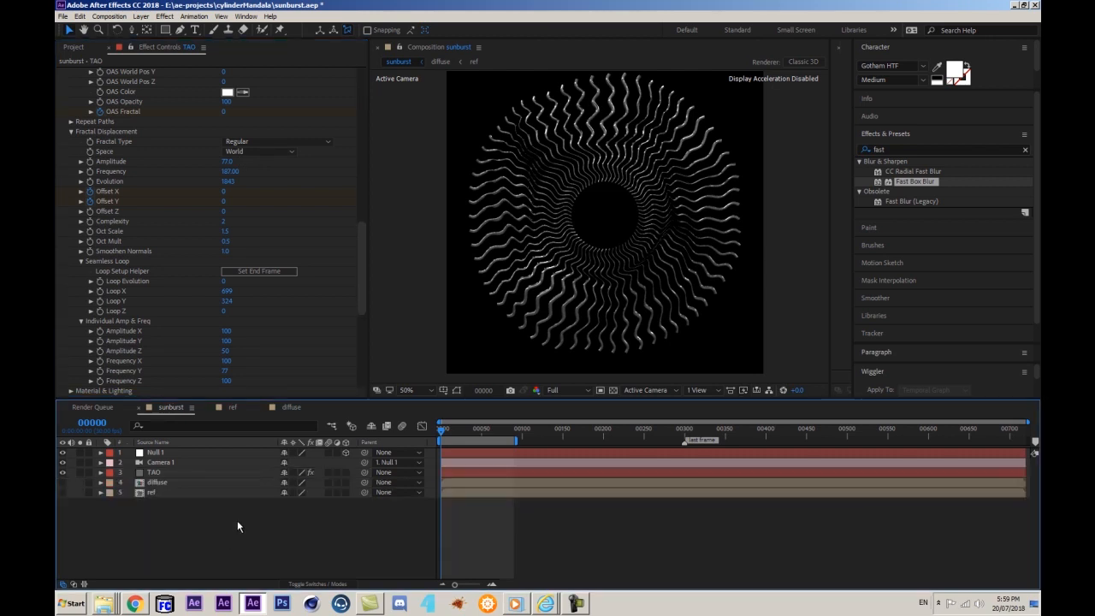
key("space")
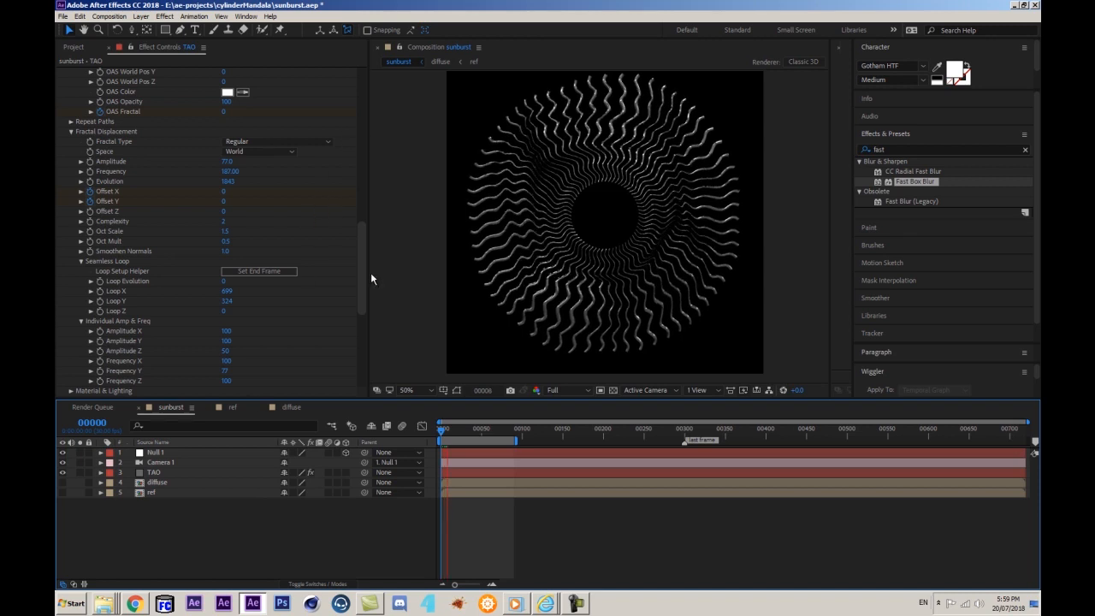
Step: Reduce Tao's Segments to 60 and Sides to 8, and preview the animation
left_click_drag(362, 284, 370, 132)
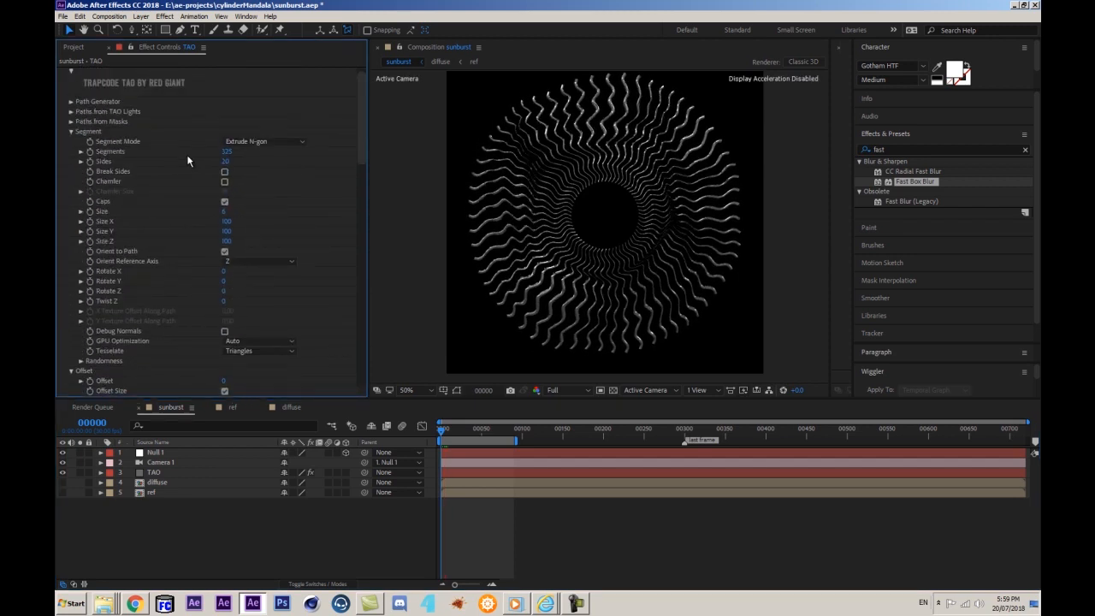
left_click(226, 152)
type("60")
key("Return")
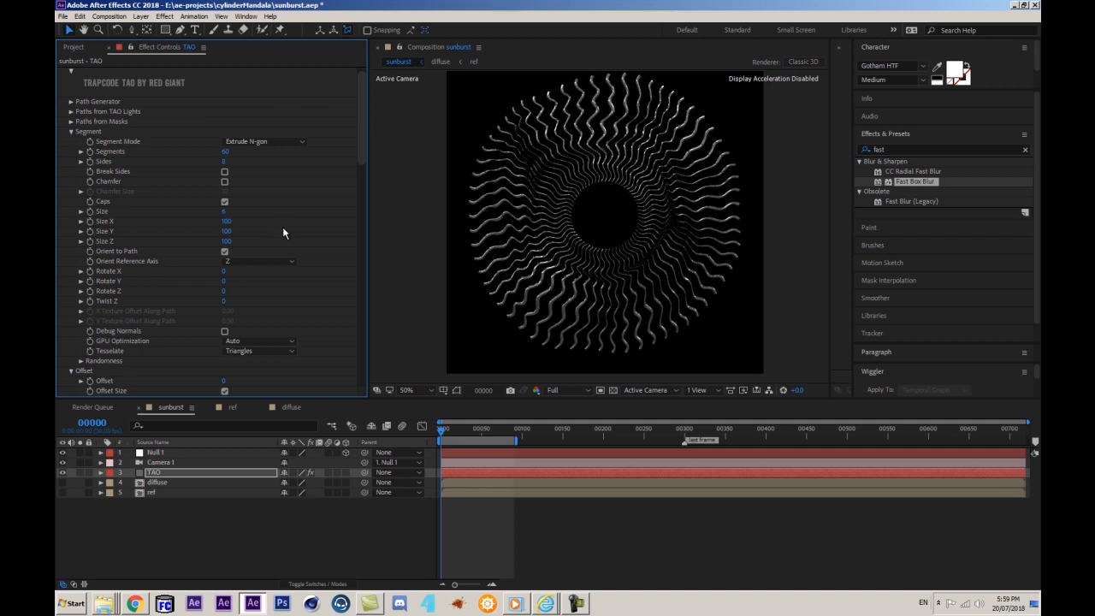
left_click(217, 467)
left_click(202, 471)
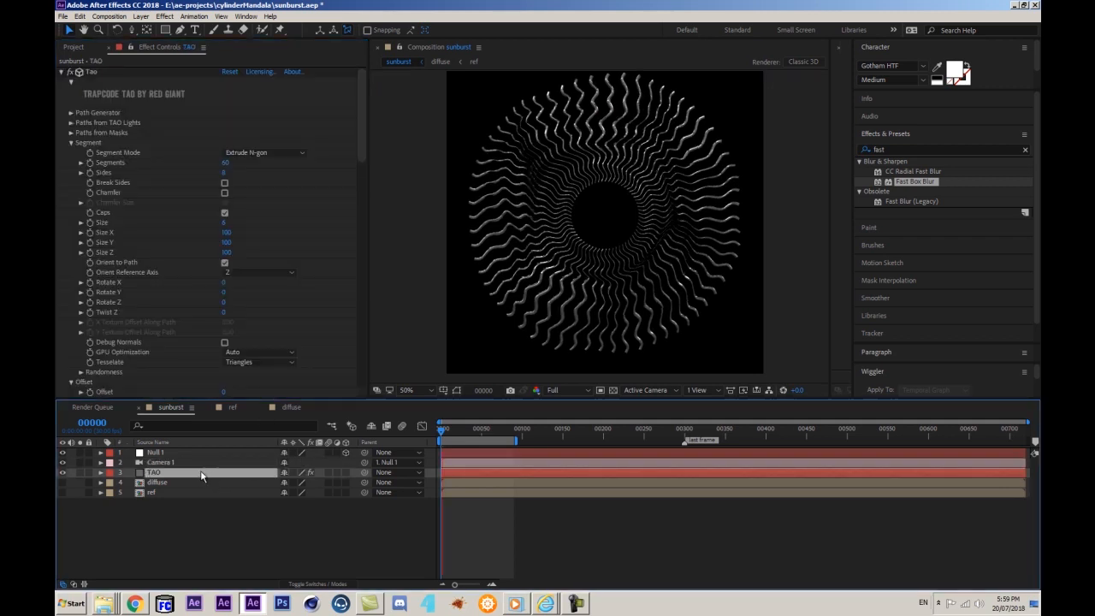
key("space")
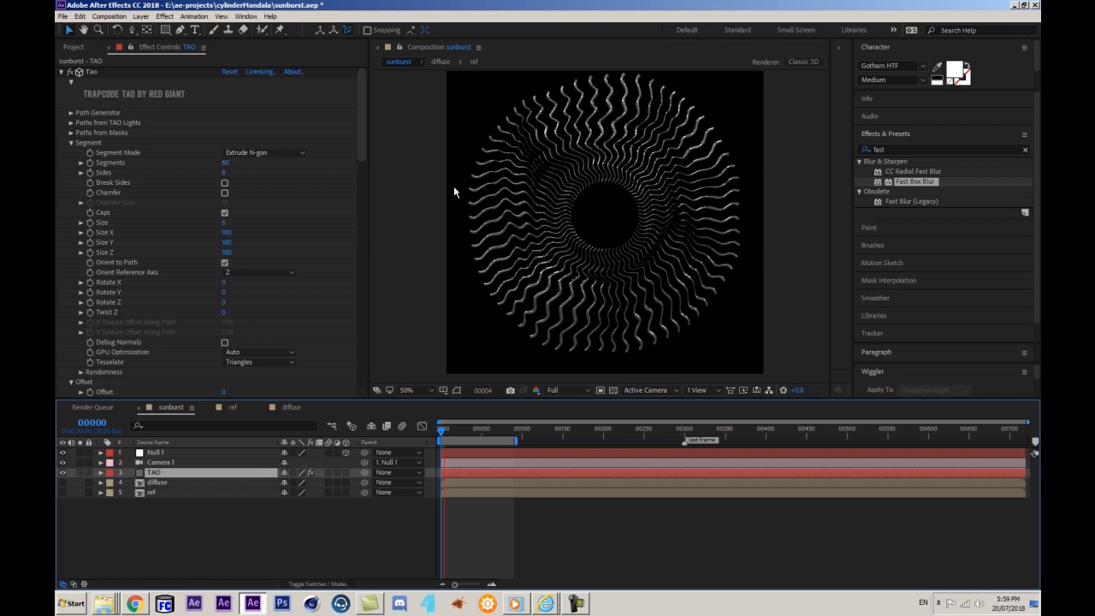
Step: Set the Built-in Environment to Dark Industrial in Tao's Image Based Lighting settings
left_click_drag(361, 138, 361, 363)
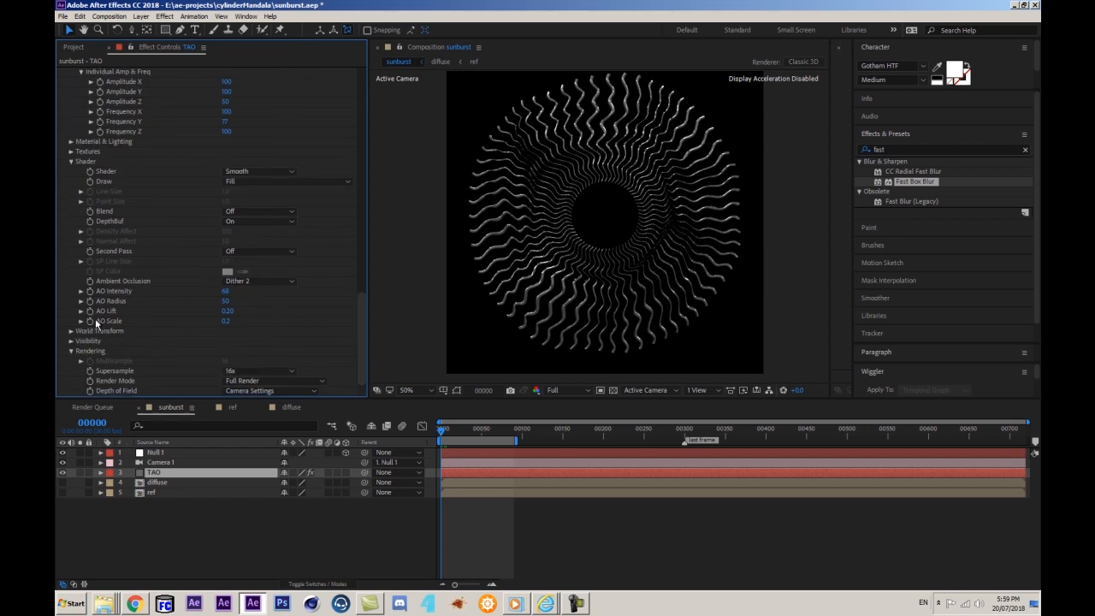
scroll(96, 324, "up", 3)
left_click(72, 245)
scroll(172, 231, "down", 3)
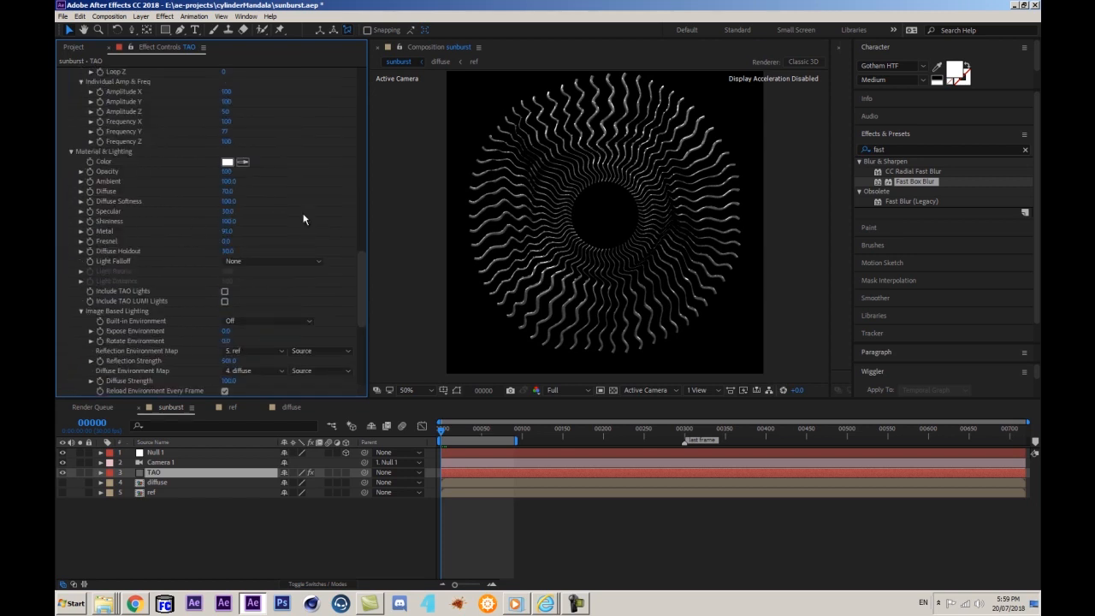
scroll(300, 256, "down", 1)
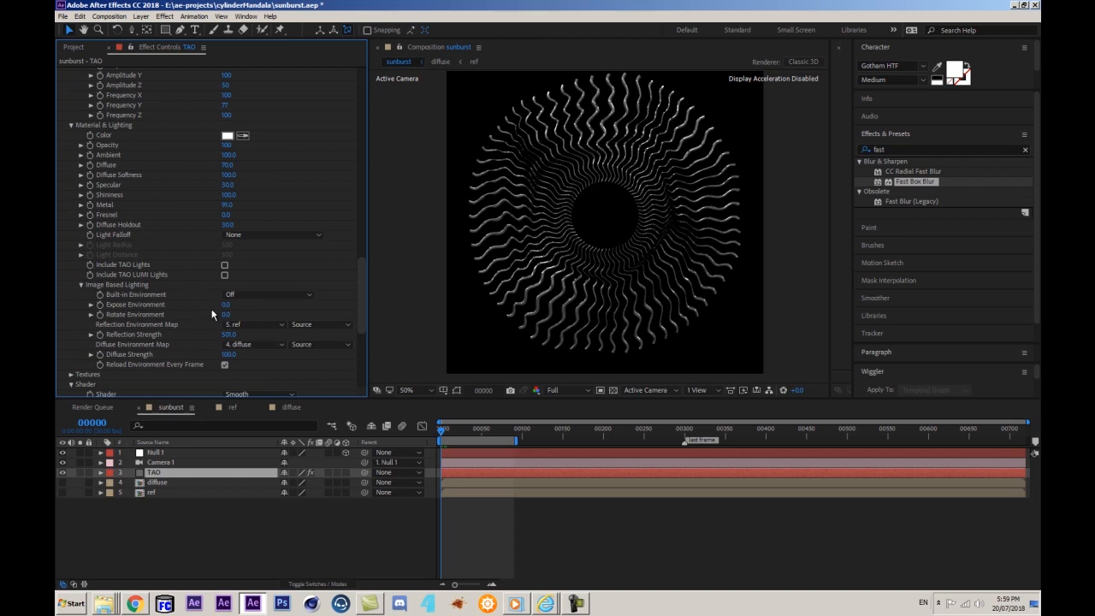
left_click(280, 294)
left_click(272, 324)
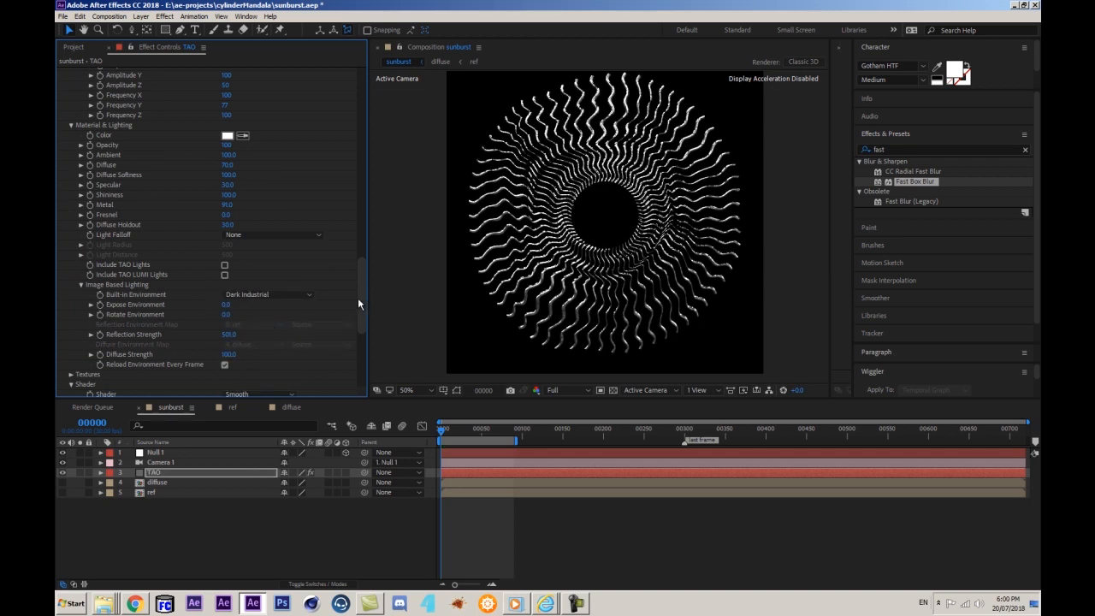
Step: Lower the Image Based Lighting Reflection Strength to 378
scroll(509, 287, "up", 1)
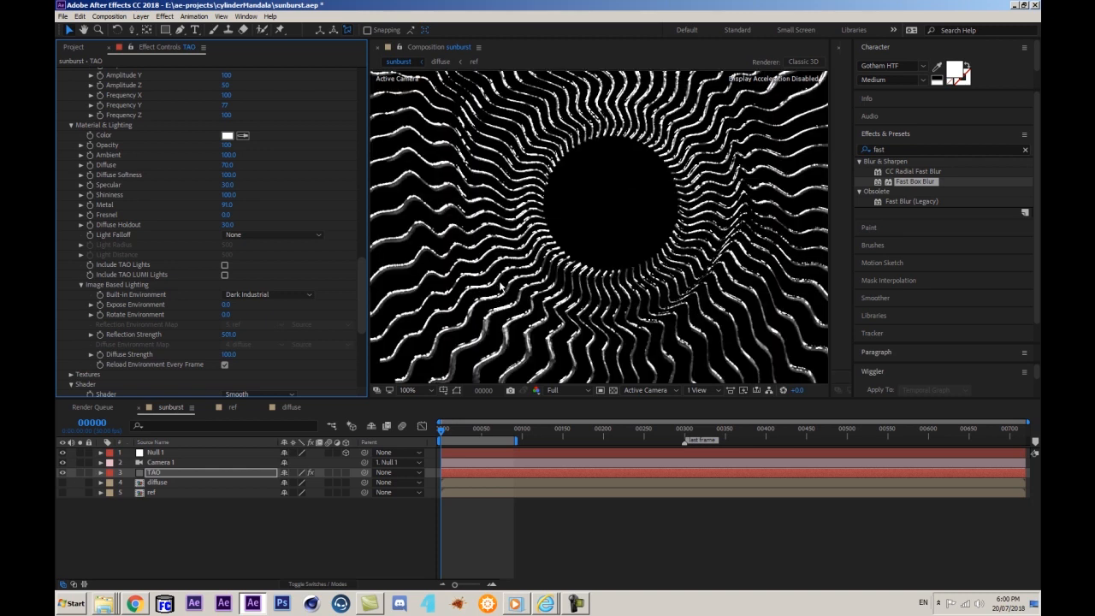
left_click_drag(227, 334, 158, 338)
scroll(469, 273, "down", 1)
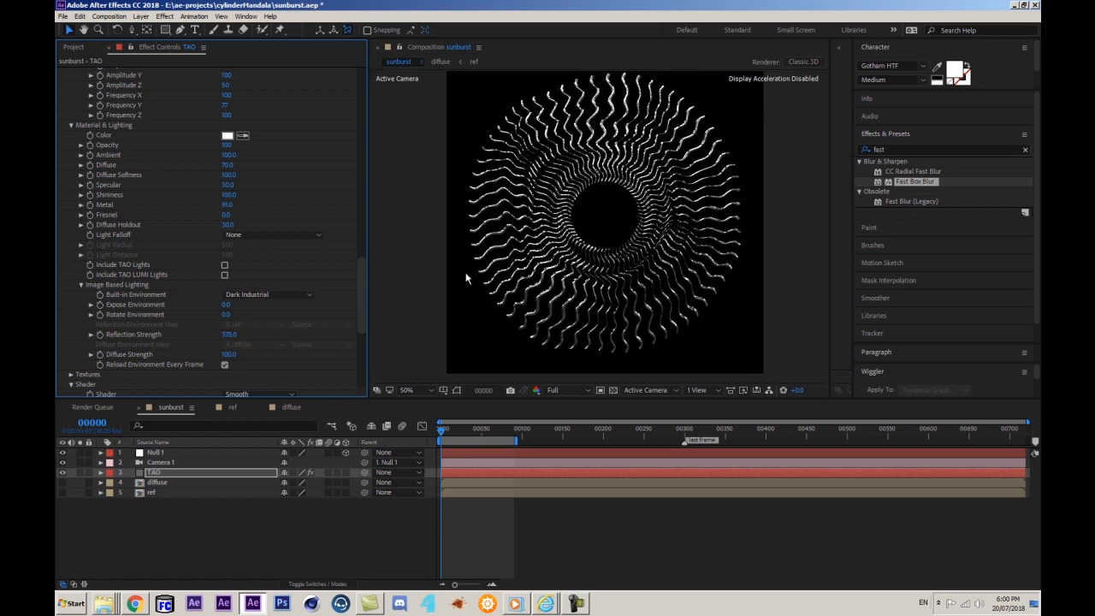
Step: Preview the ray animation with the Dark Industrial reflections
left_click(164, 523)
key("space")
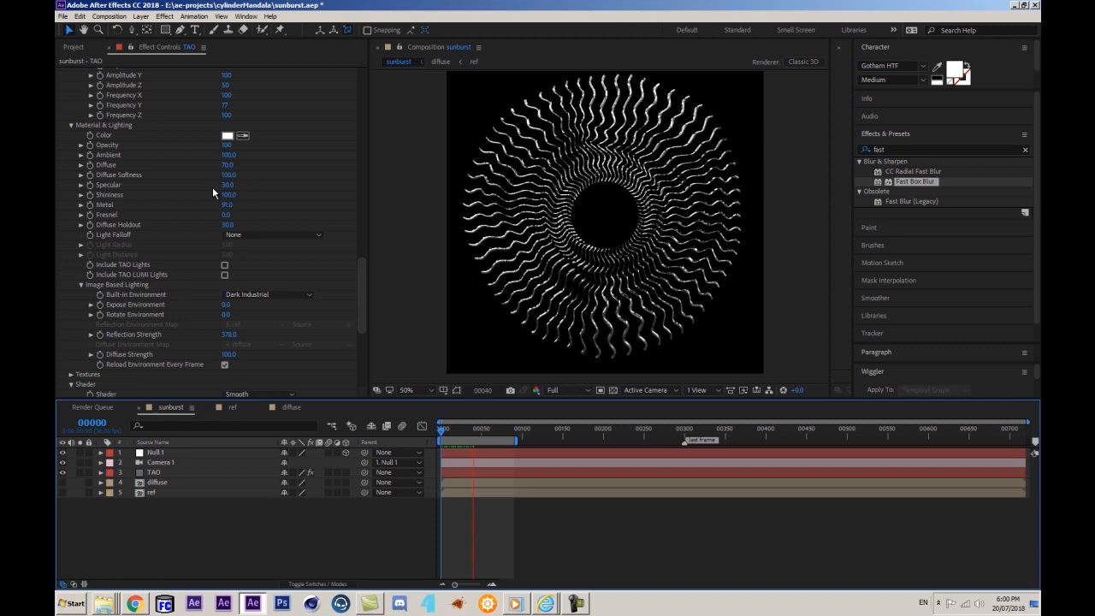
scroll(213, 186, "up", 1)
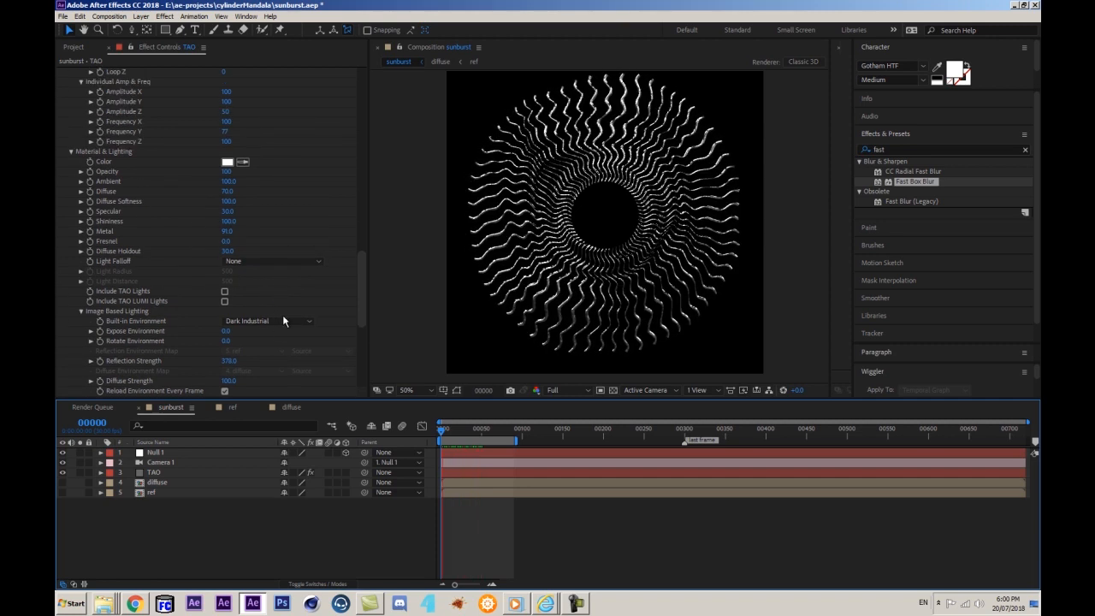
key("space")
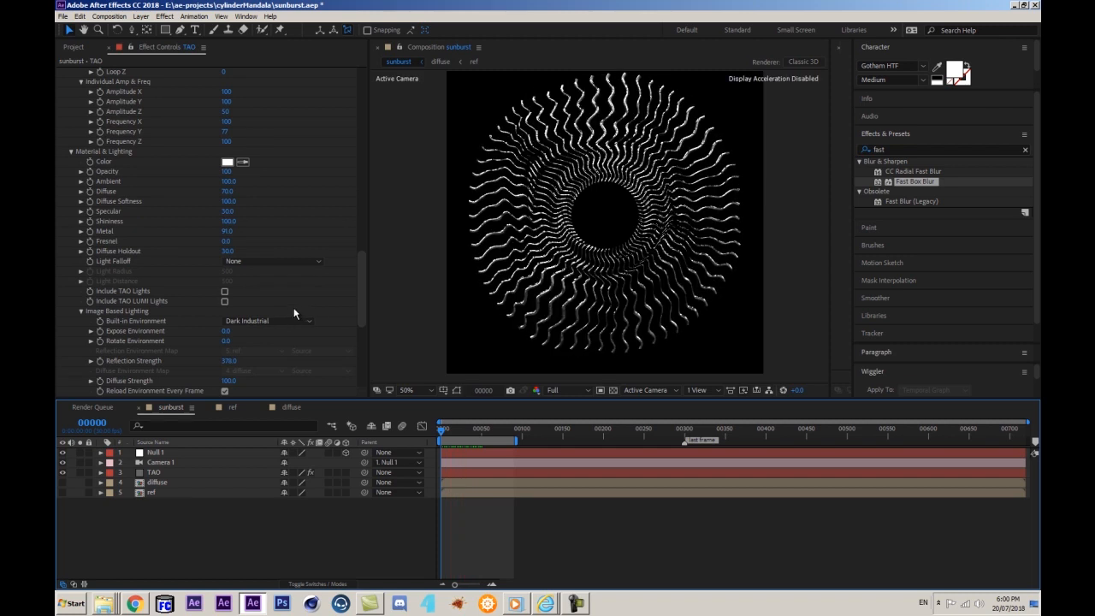
Step: Set the Fractal Displacement Amplitude to 0
left_click_drag(360, 291, 348, 124)
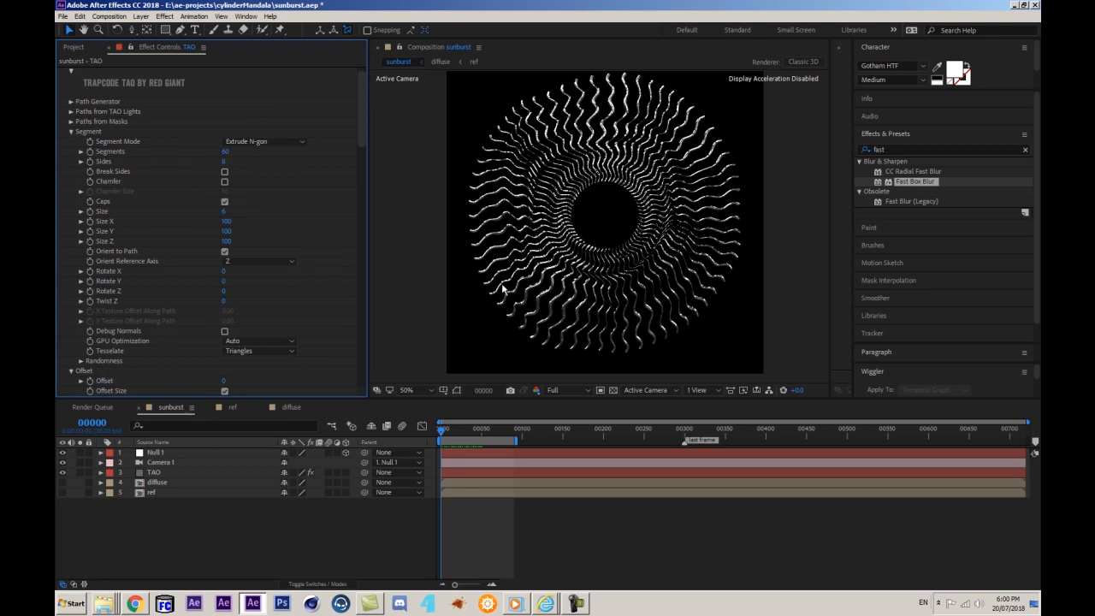
scroll(198, 306, "down", 10)
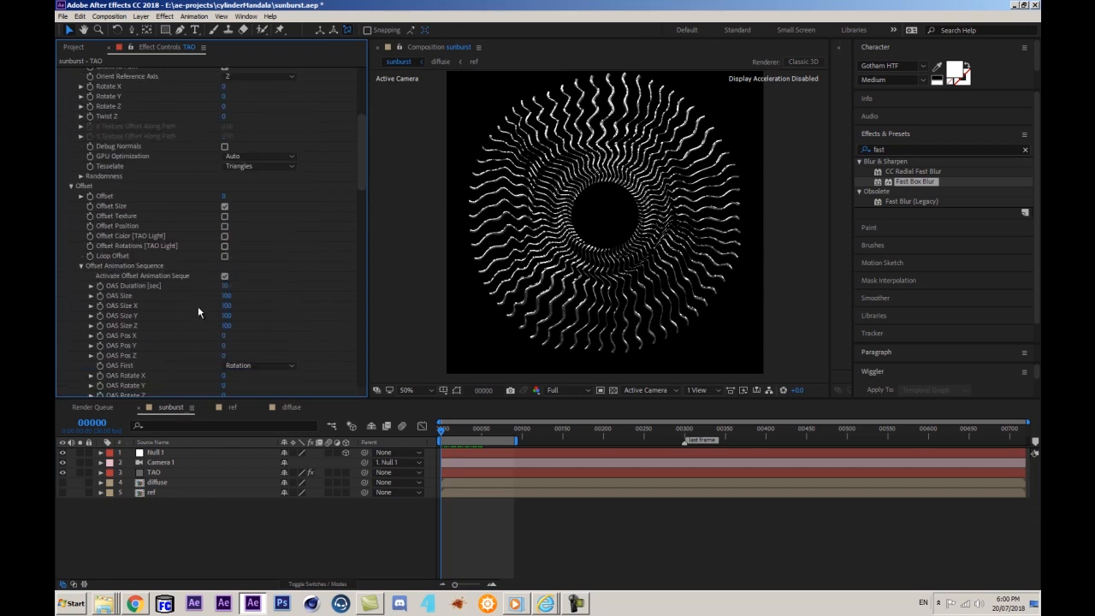
scroll(206, 299, "up", 7)
scroll(98, 256, "down", 4)
scroll(86, 293, "down", 3)
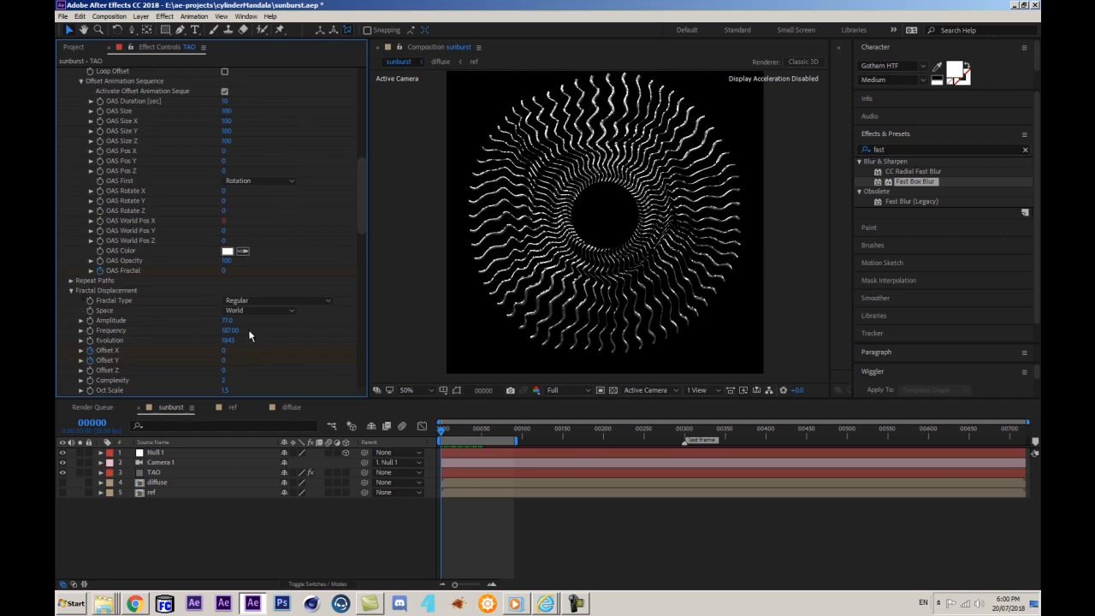
key("ctrl+s")
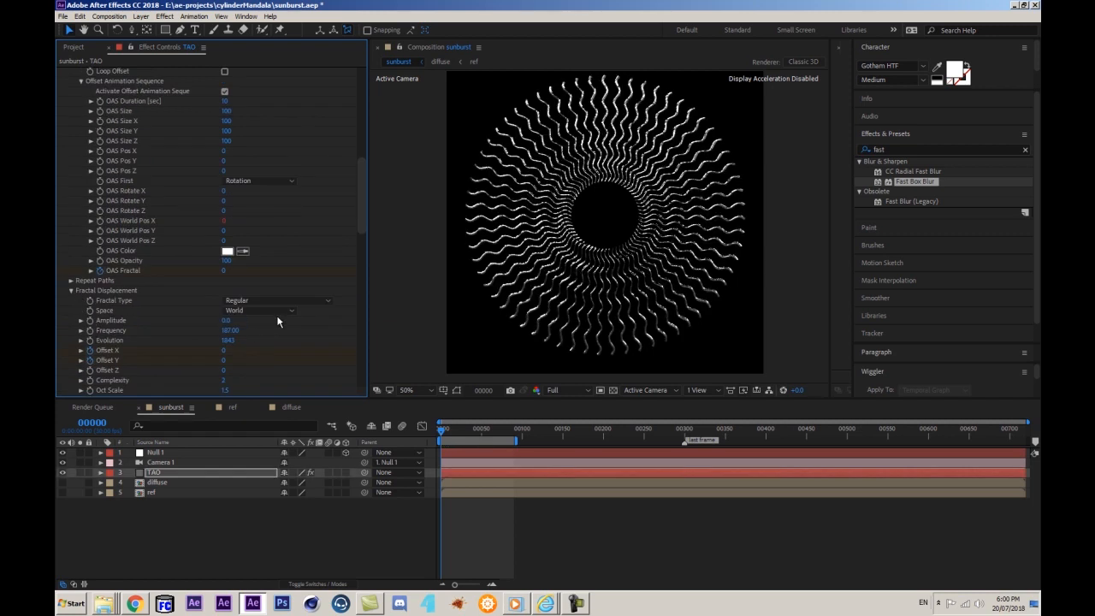
Step: Set the Offset value in Tao's Offset settings to 22
scroll(276, 313, "up", 3)
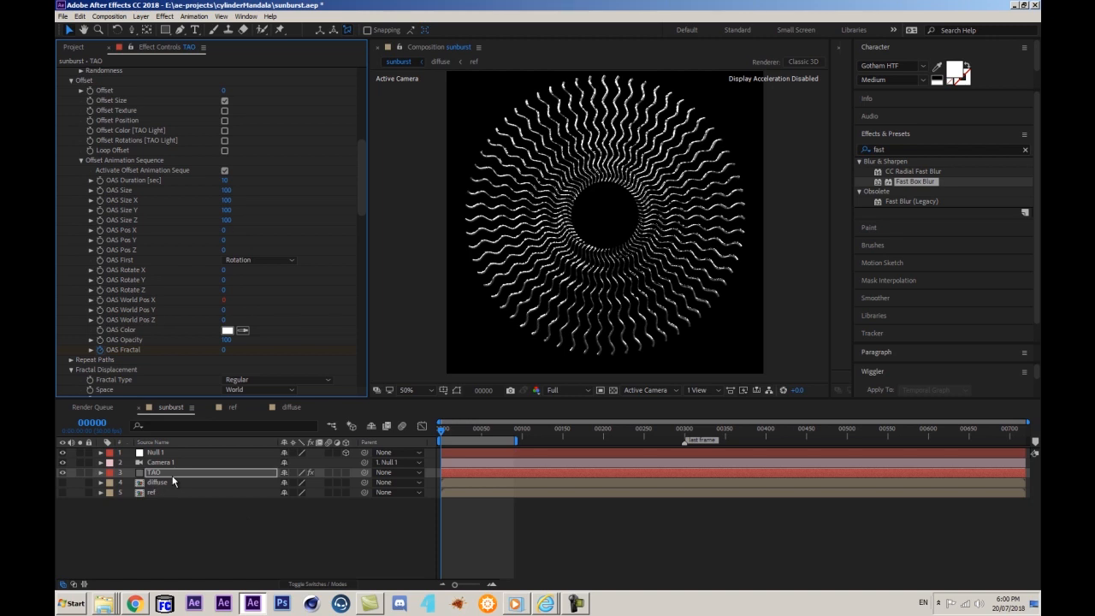
scroll(287, 228, "up", 10)
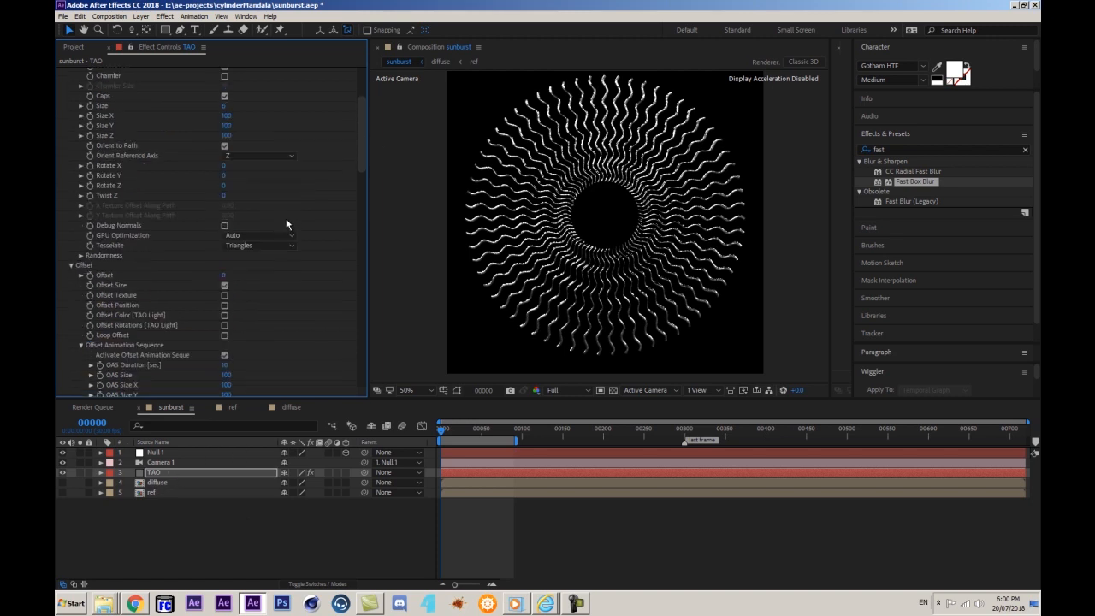
left_click(70, 112)
left_click(70, 112)
scroll(137, 195, "down", 3)
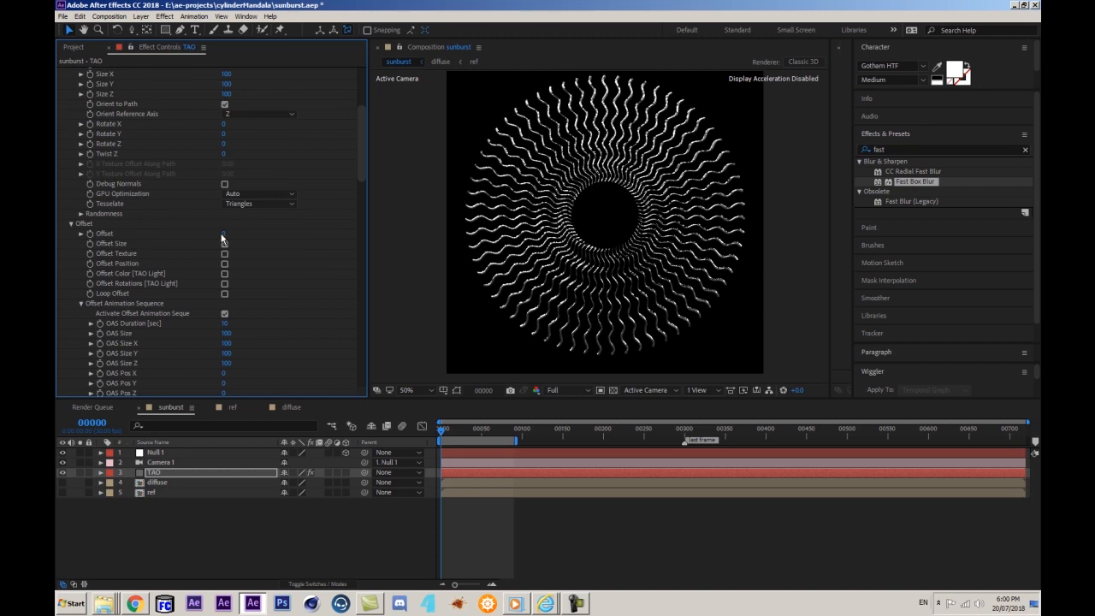
left_click_drag(228, 233, 234, 233)
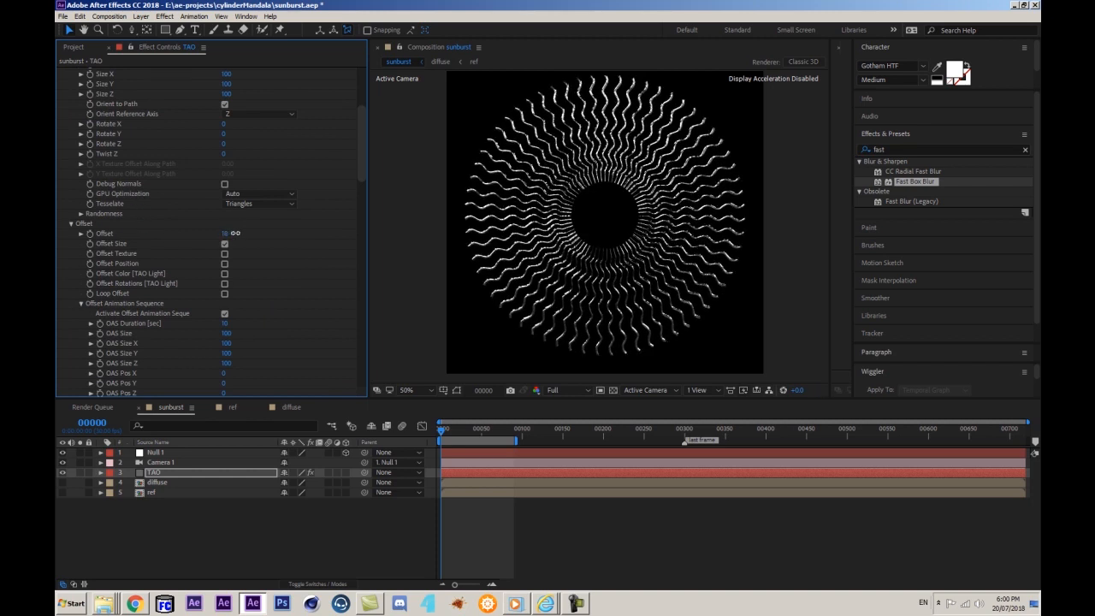
Step: Enable Loop Offset and raise the Offset value to 100 in Tao's Offset settings
scroll(242, 283, "down", 4)
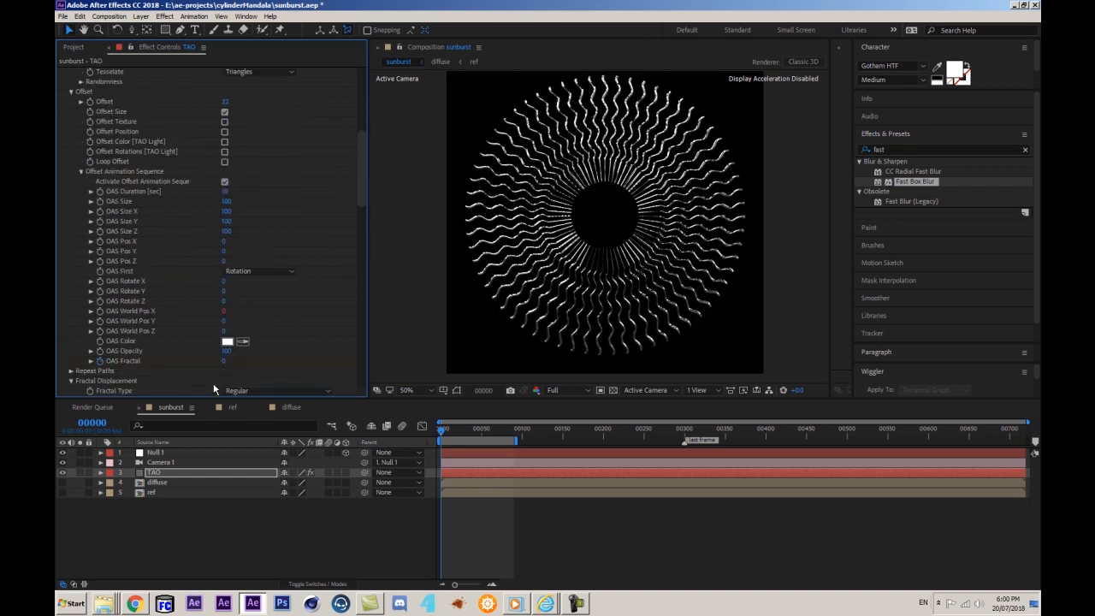
scroll(552, 285, "up", 1)
scroll(558, 286, "down", 1)
scroll(290, 294, "up", 3)
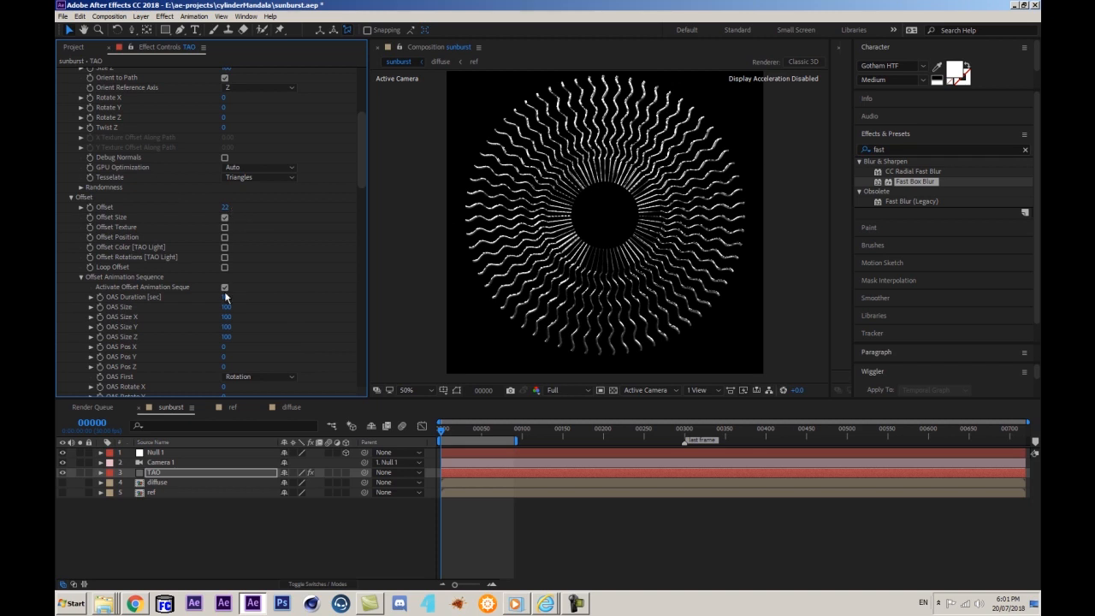
scroll(230, 296, "down", 4)
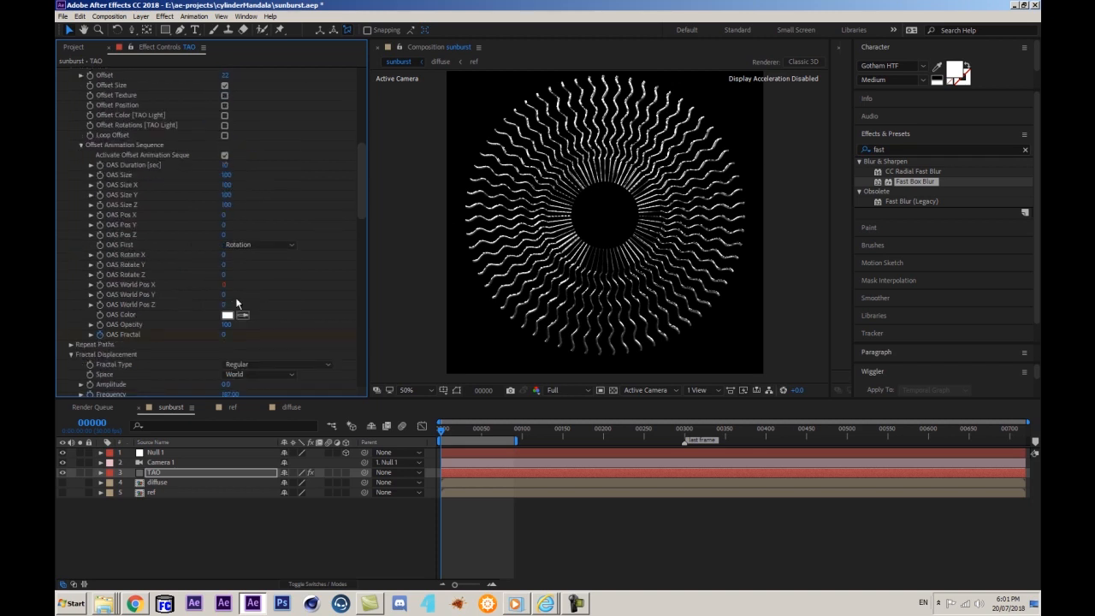
scroll(264, 251, "up", 2)
left_click_drag(226, 128, 244, 126)
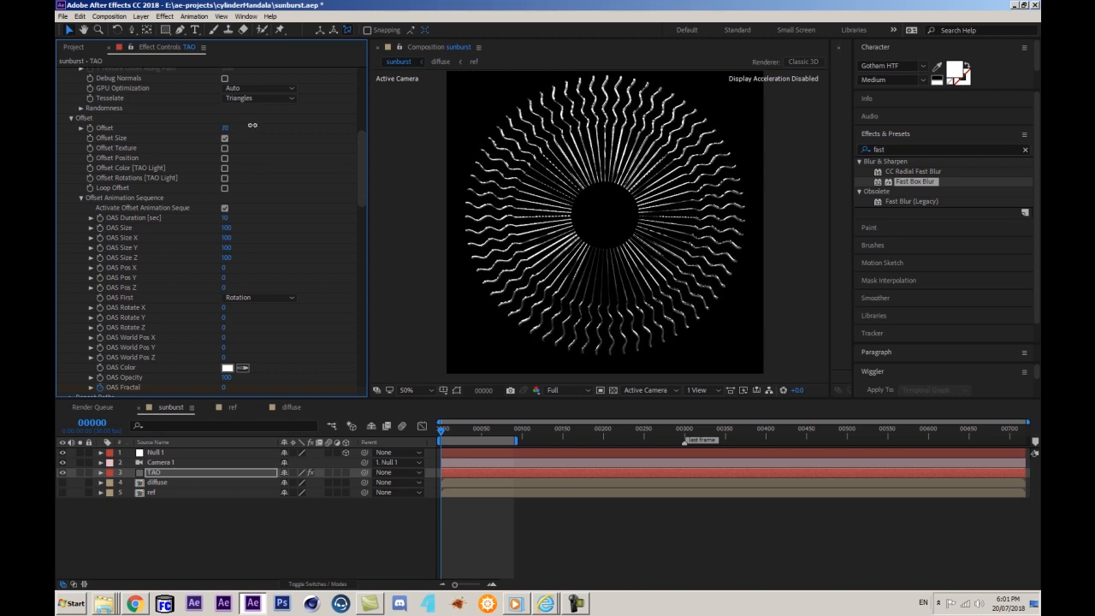
left_click(224, 138)
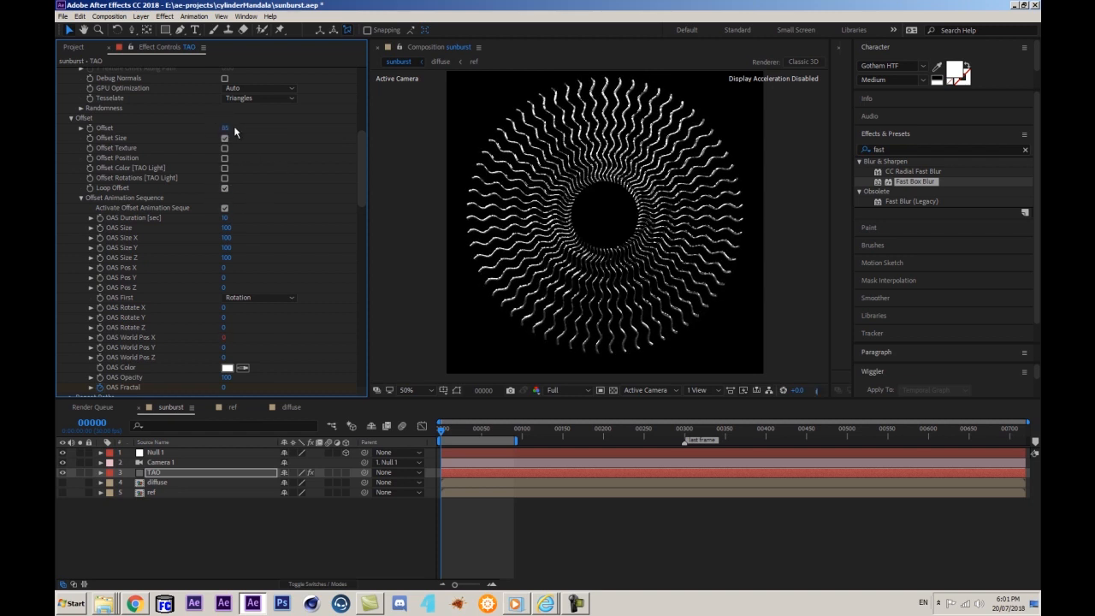
left_click_drag(221, 127, 267, 120)
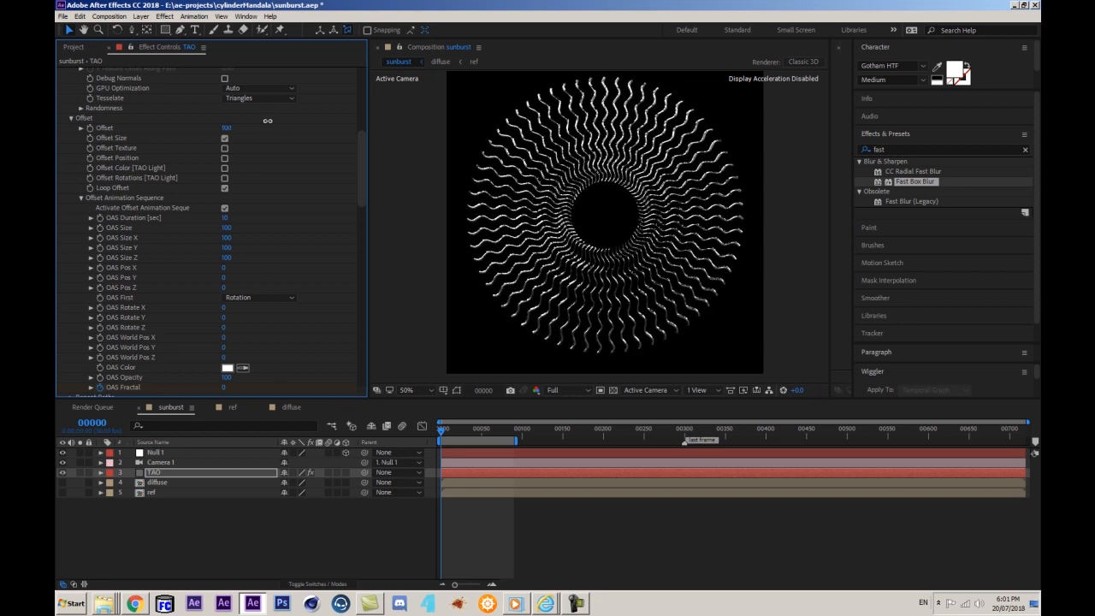
Step: Try Offset Position in Tao's Offset settings while varying the Offset value
left_click(225, 158)
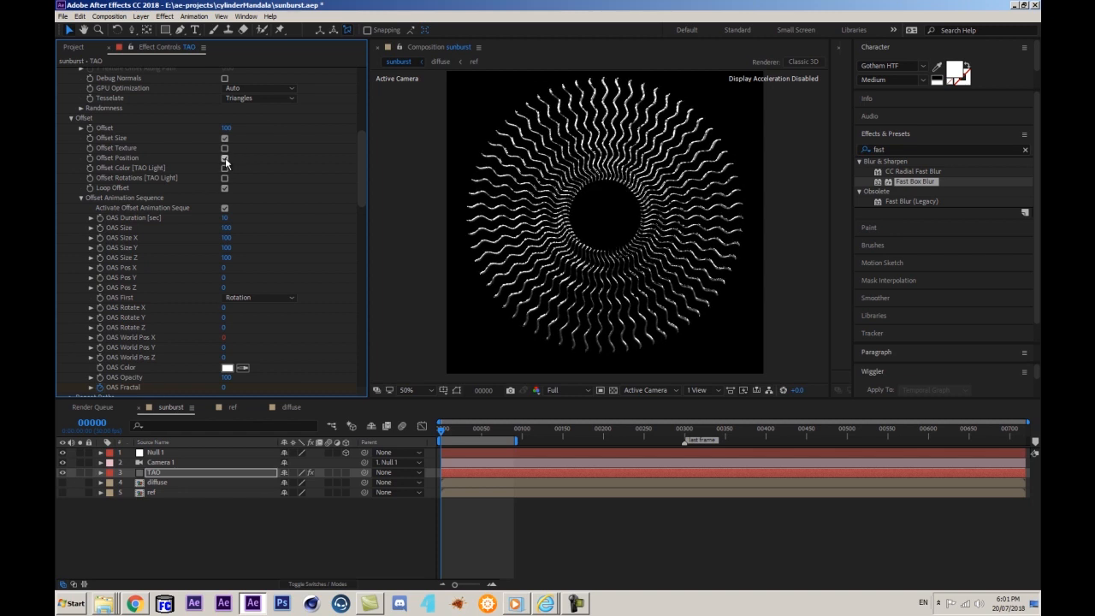
left_click_drag(227, 127, 250, 136)
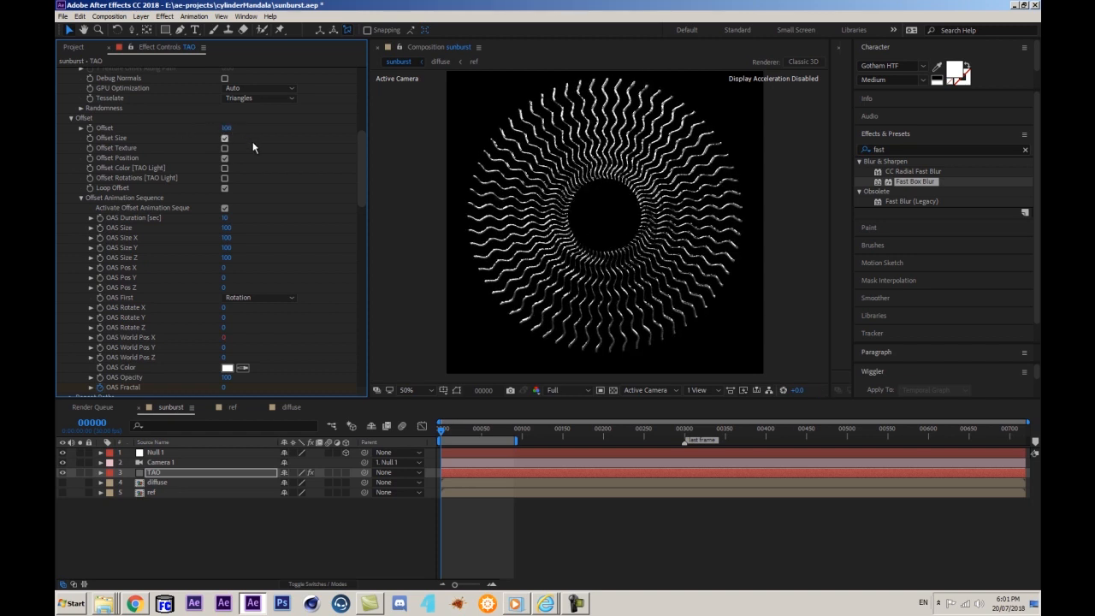
scroll(249, 289, "down", 3)
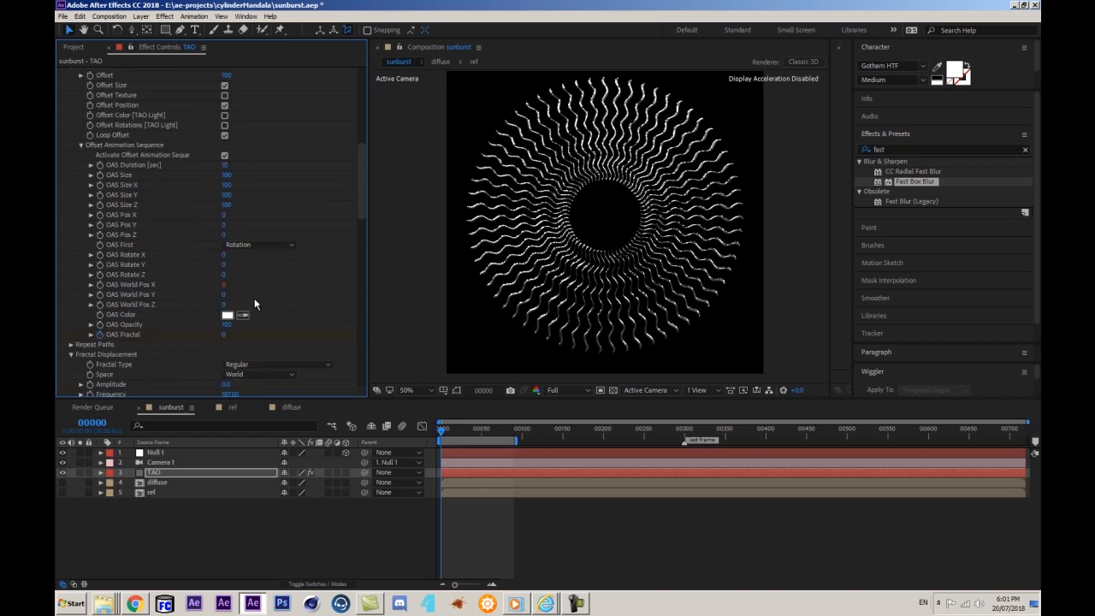
scroll(270, 294, "up", 3)
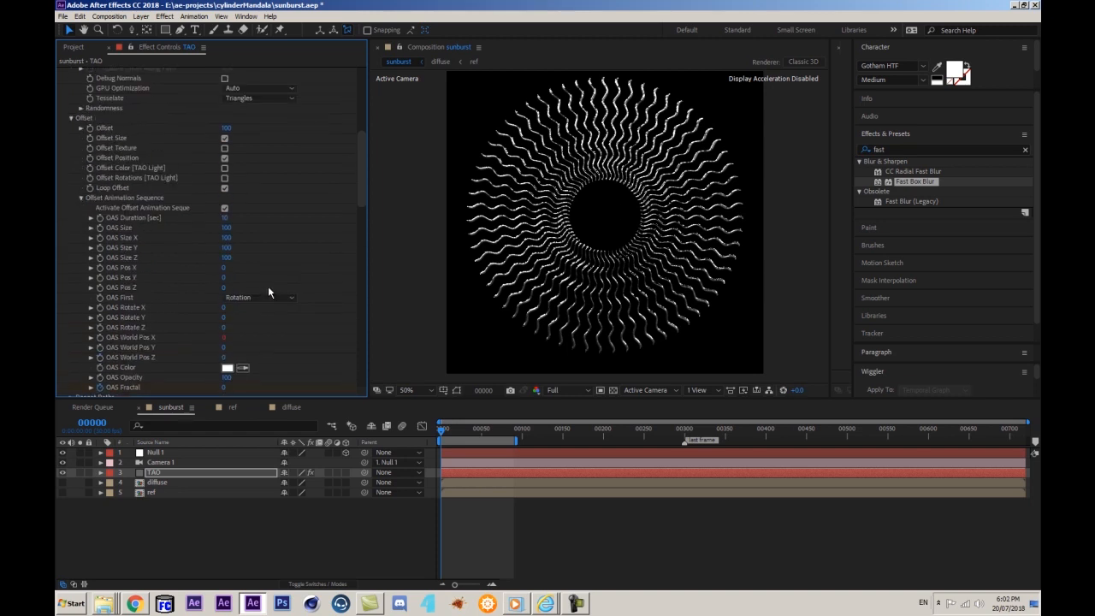
left_click(224, 157)
Step: Compare the rays with Loop Offset off and on in Tao's Offset settings, and preview the animation
left_click(225, 188)
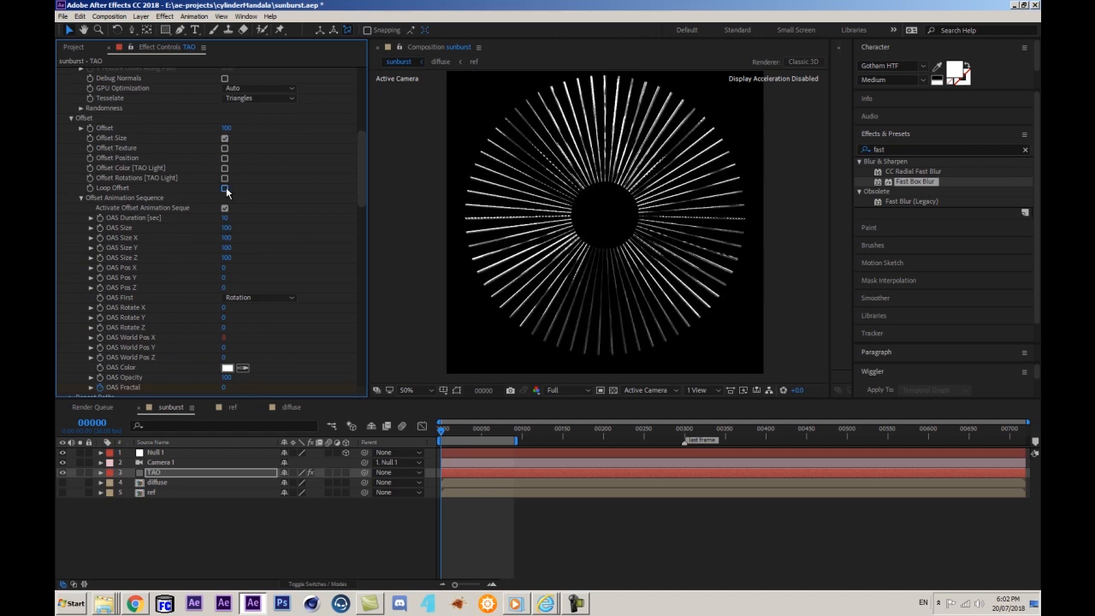
left_click(225, 189)
left_click(377, 515)
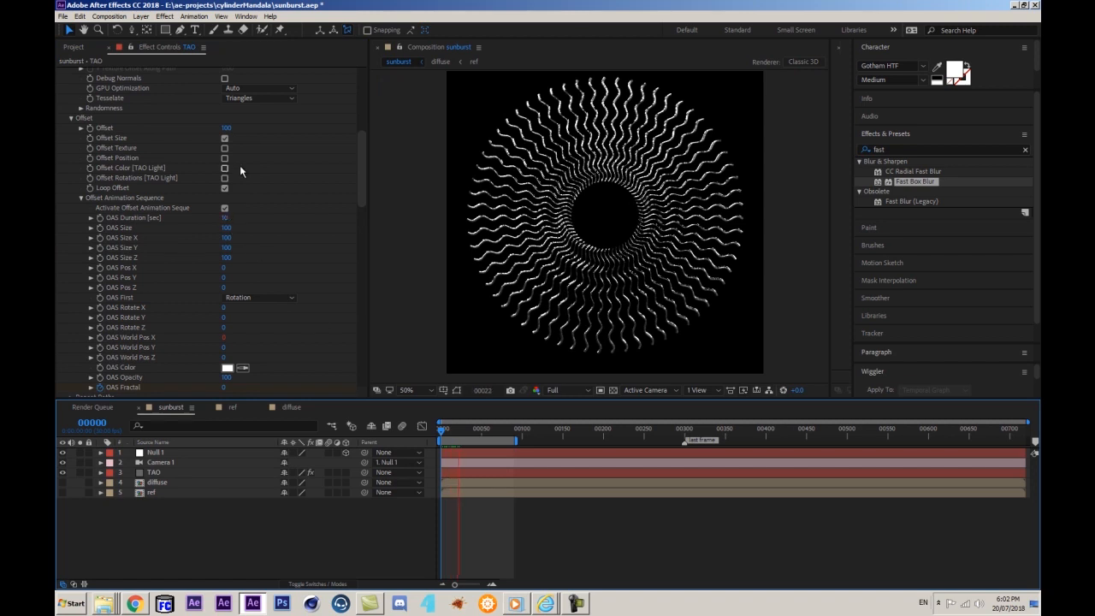
key("space")
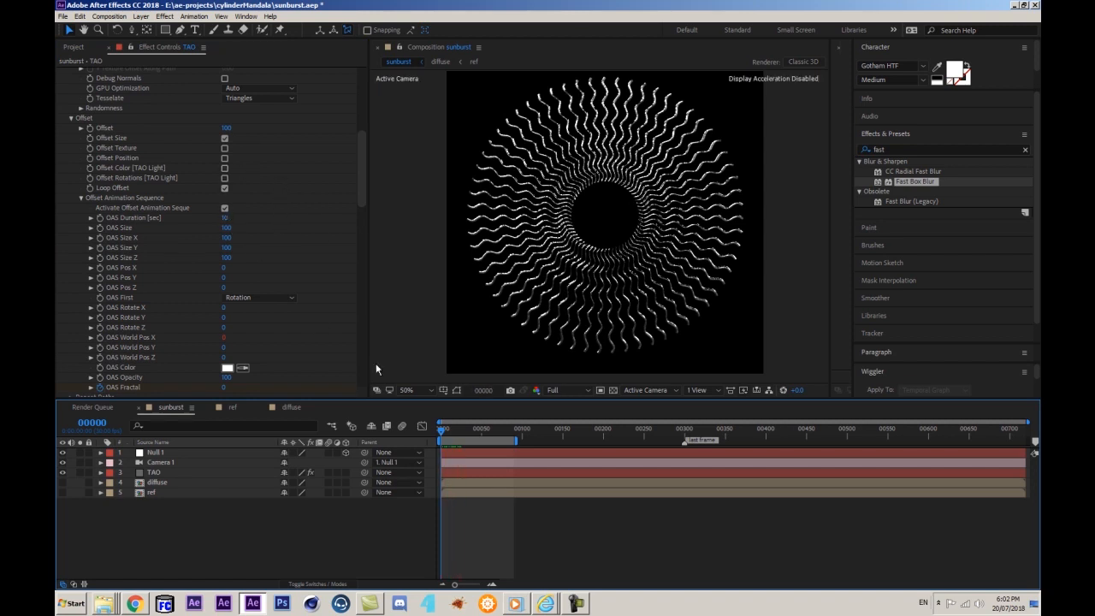
Step: Keyframe Tao's Offset at frame 0 with a value of 0
left_click(90, 127)
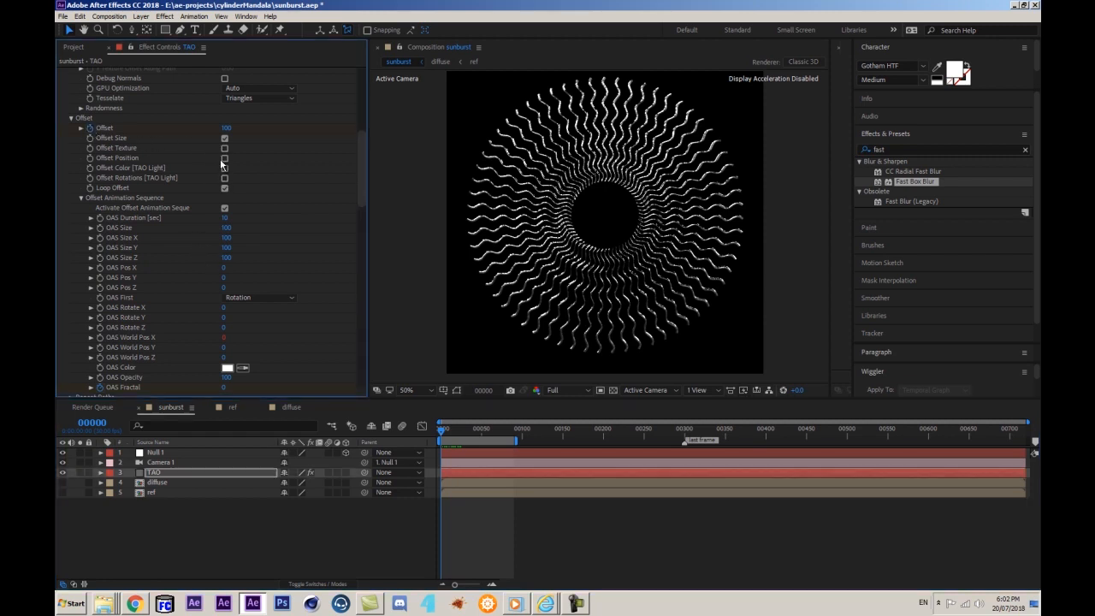
left_click(228, 126)
type("0")
key("Return")
Step: Show the TAO layer's keyframed properties and keyframe Offset at 100 on frame 90
key("u")
left_click(513, 428)
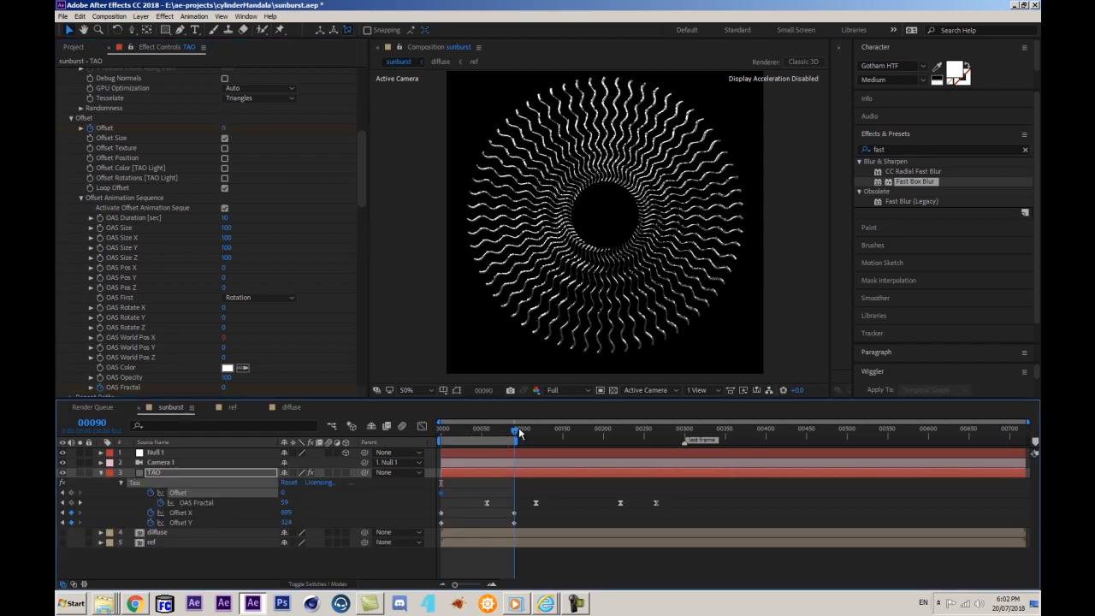
left_click_drag(224, 128, 231, 127)
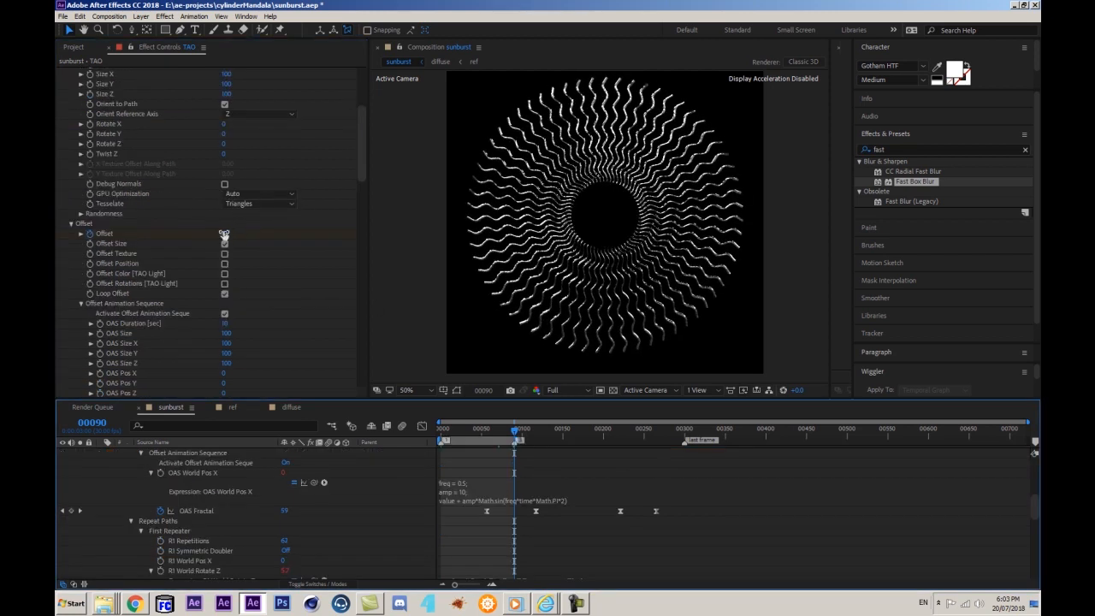
left_click(230, 233)
type("100")
key("Return")
Step: Preview the Offset animation and check frame by frame from frame 0 to frame 18 where the wave pattern repeats
key("space")
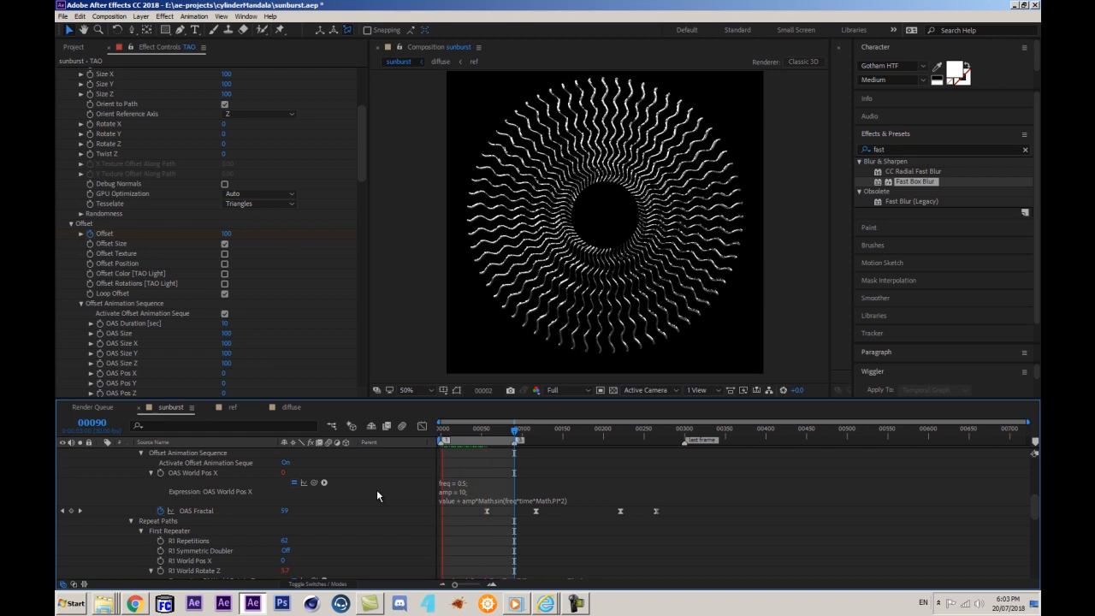
key("space")
key("Home")
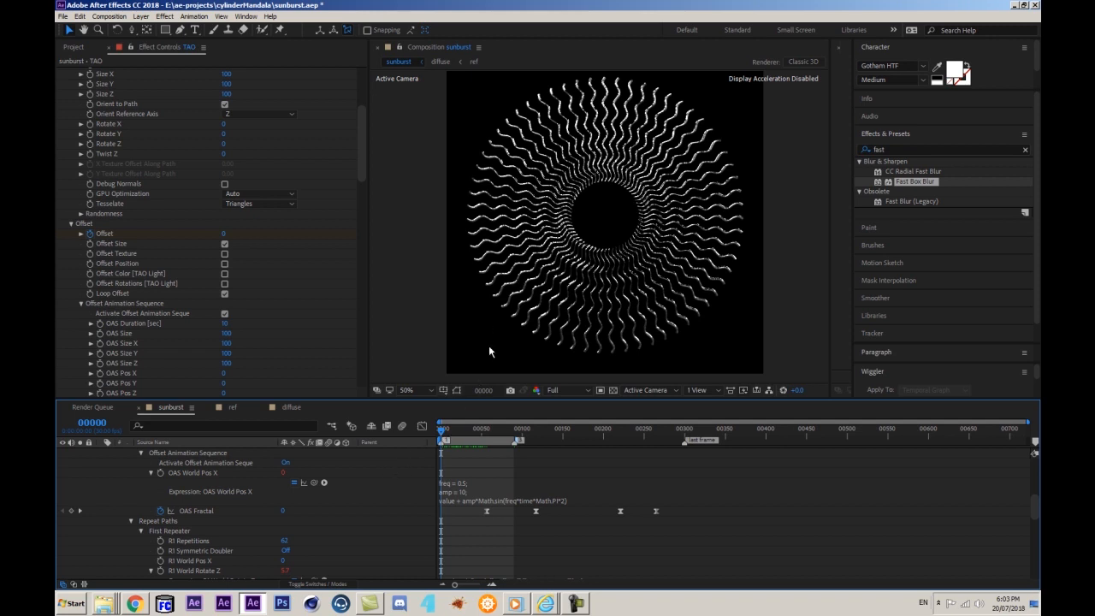
key("Page_Down")
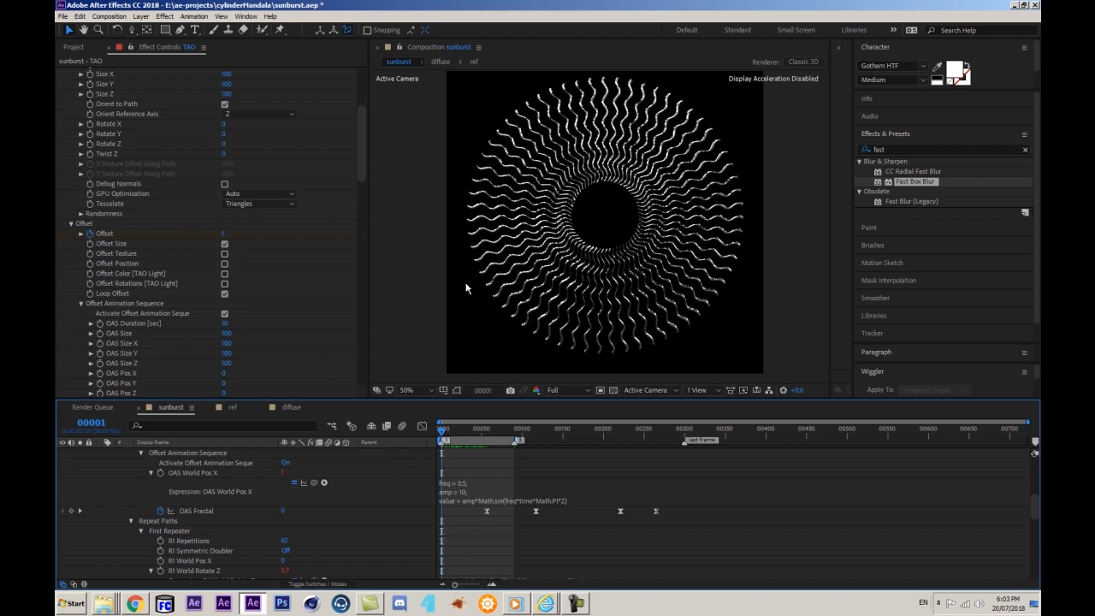
key("Page_Down")
key("Page_Down")
key("Page_Down")
key("Page_Down")
key("Page_Down")
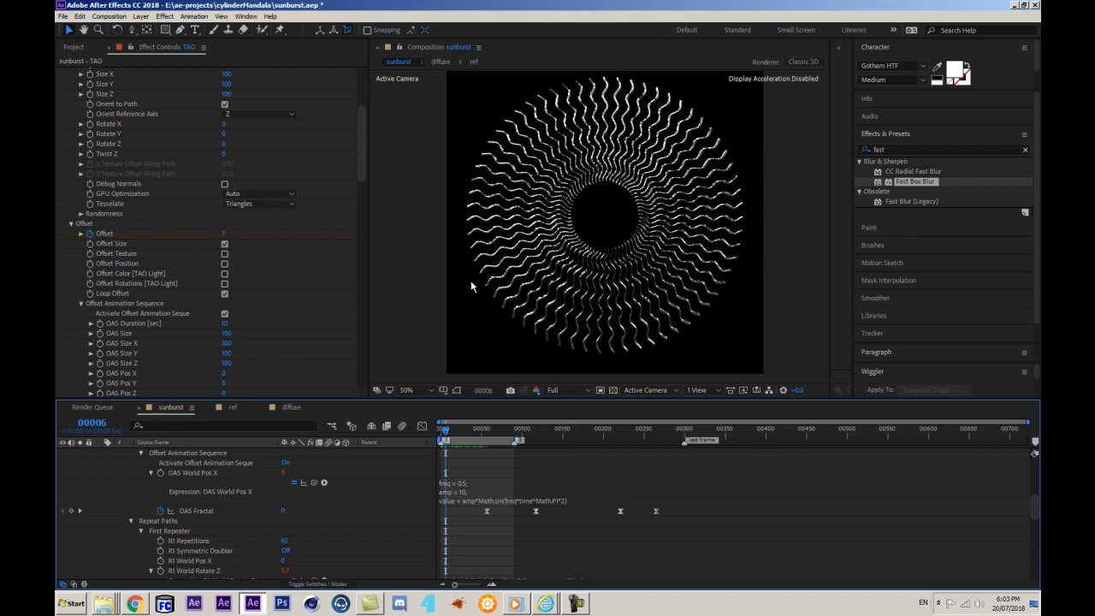
key("Page_Down")
key("Page_Down")
key("Page_Down")
key("Page_Down")
key("Page_Down")
key("Page_Down")
key("Page_Down")
key("Page_Down")
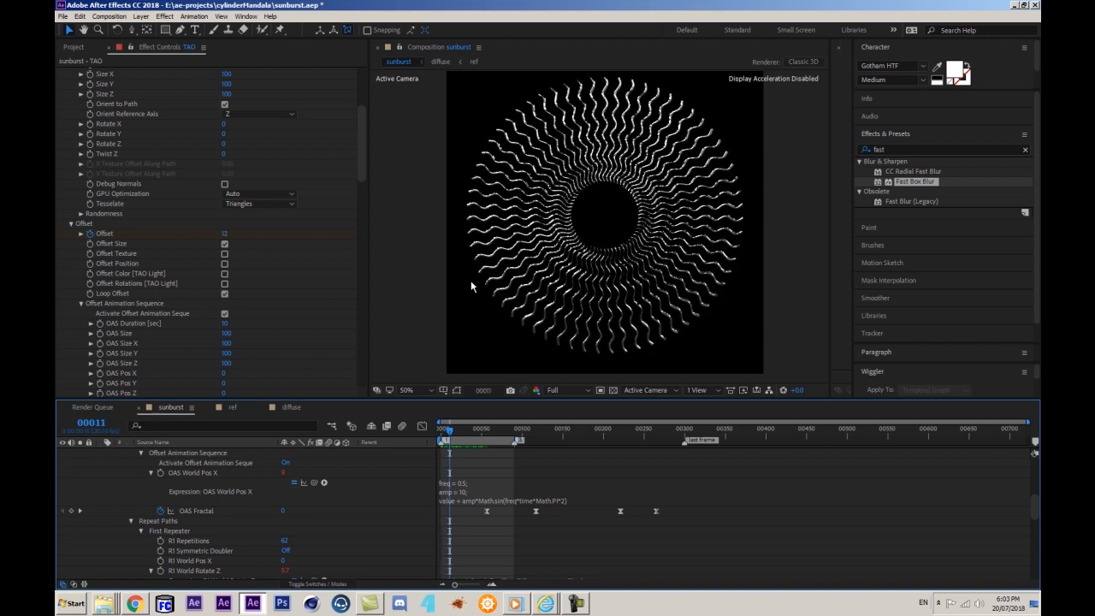
key("Page_Down")
key("Page_Down")
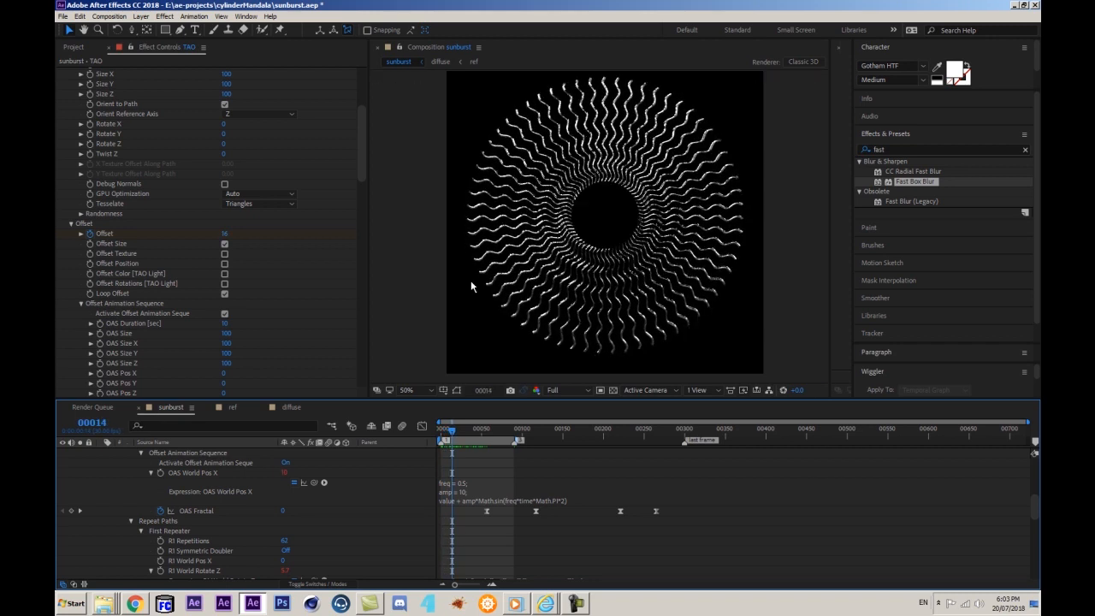
key("Page_Down")
key("Page_Down")
key("Page_Down")
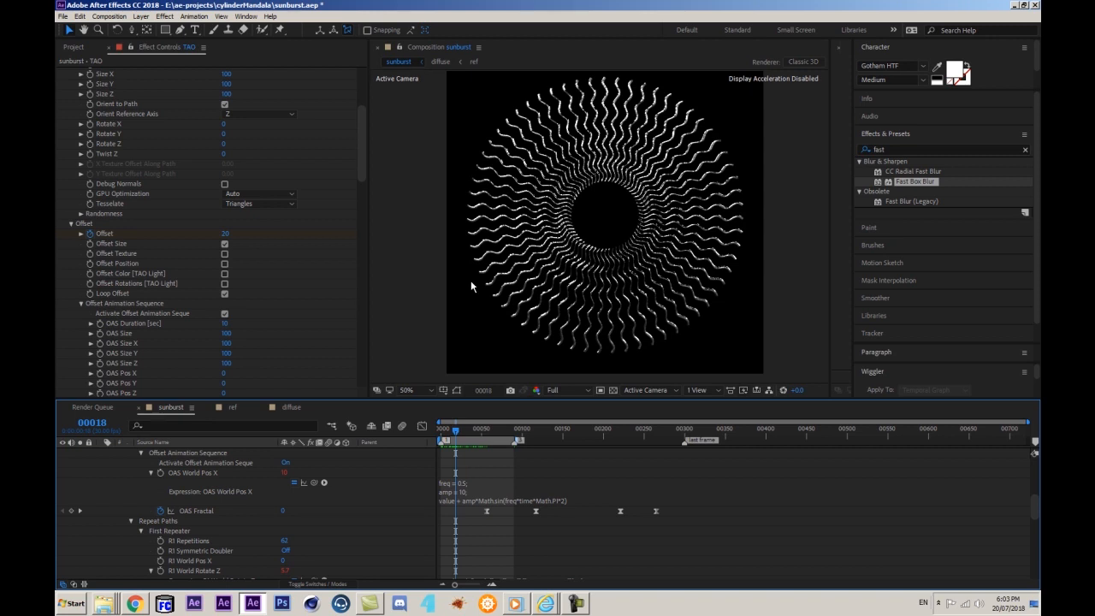
Step: Add an Offset keyframe at frame 18 and move it to frame 90 in place of the end keyframe, previewing the loop
scroll(335, 558, "up", 2)
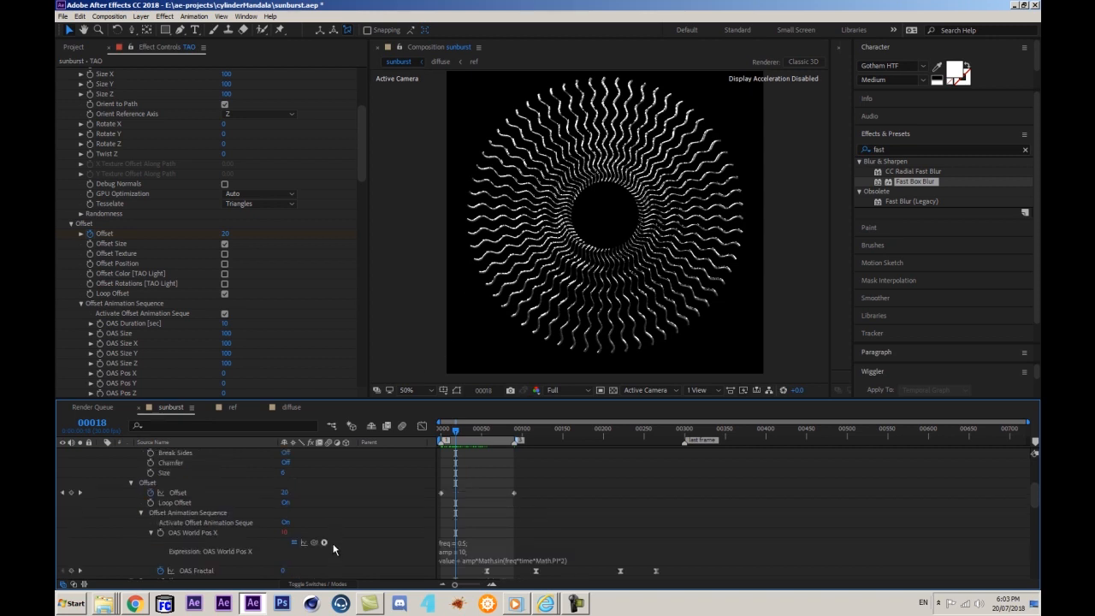
left_click(285, 493)
left_click(324, 494)
left_click(71, 493)
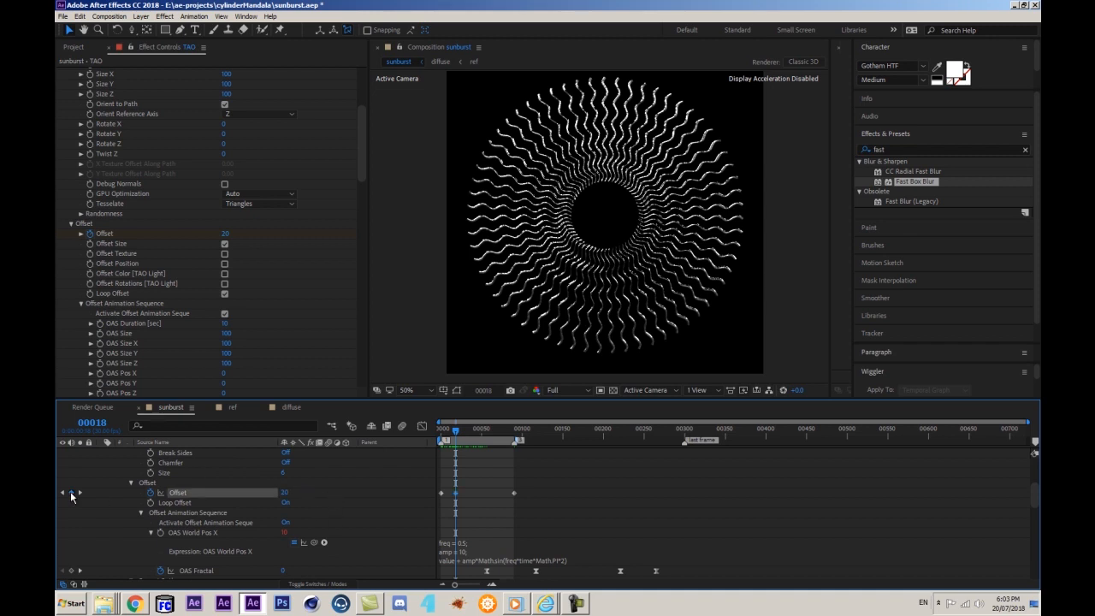
left_click(457, 497)
left_click_drag(456, 494, 514, 495)
left_click_drag(456, 432, 420, 442)
key("k")
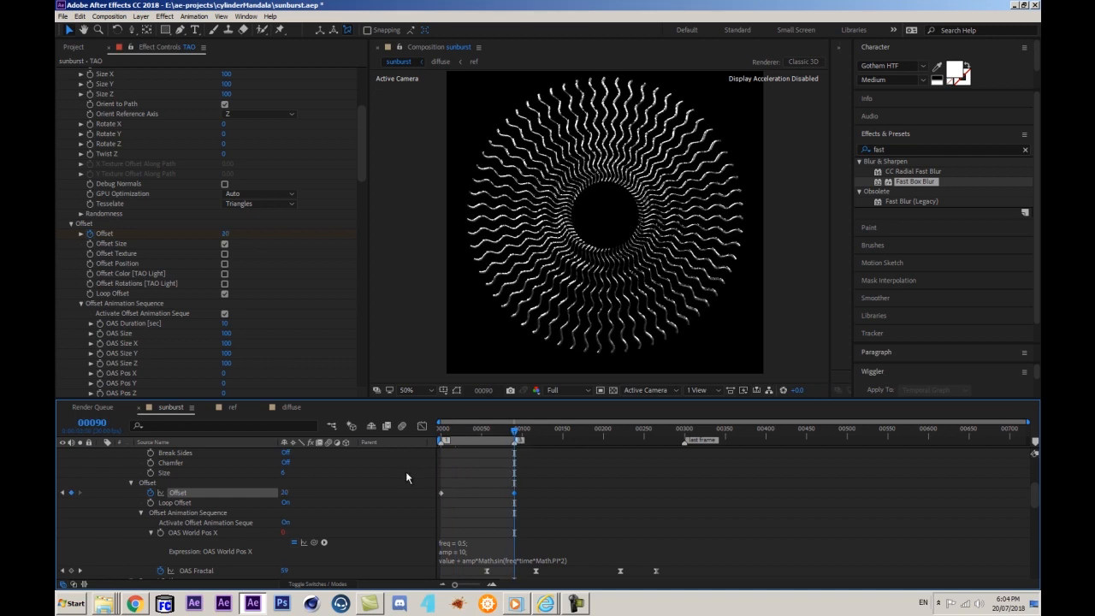
key("space")
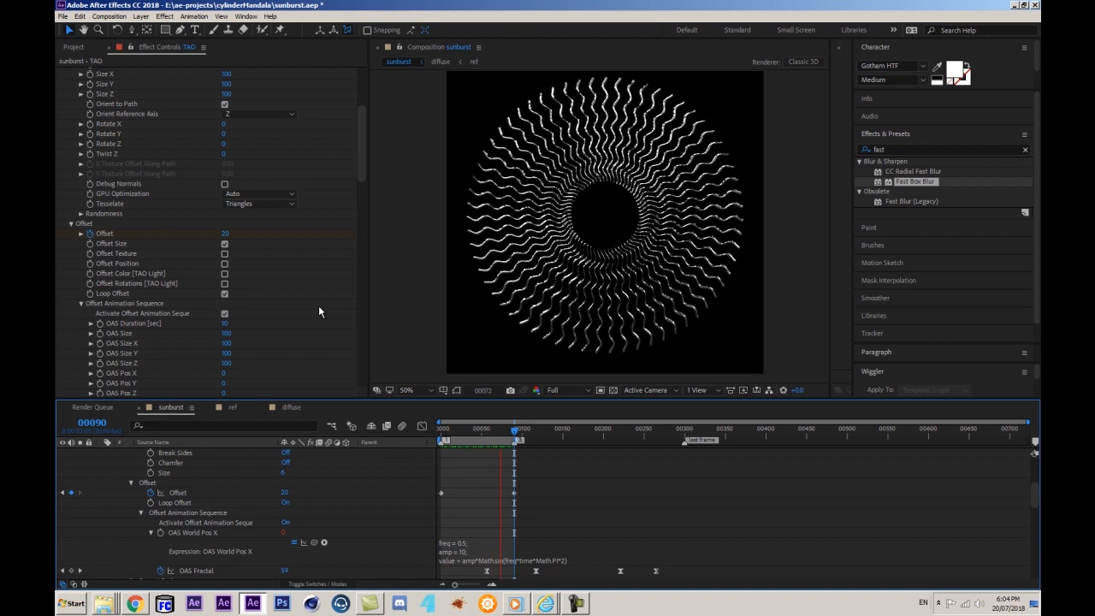
key("space")
Step: Set the Fractal Displacement Amplitude to 67 and compare the loop's start and end frames
scroll(315, 308, "down", 5)
left_click_drag(225, 305, 266, 306)
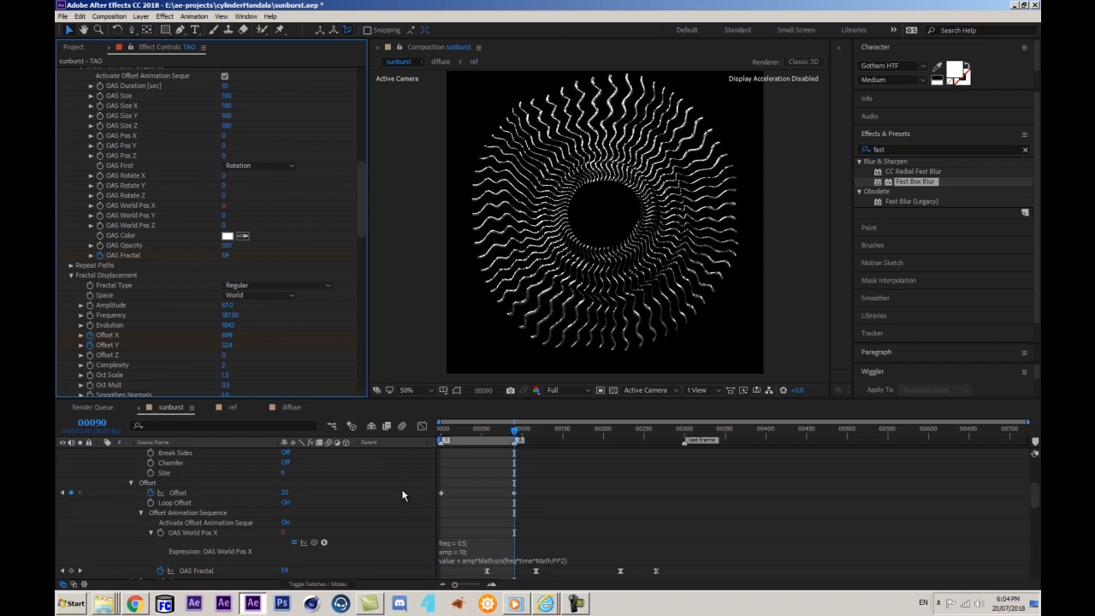
key("1")
key("3")
key("1")
key("3")
key("1")
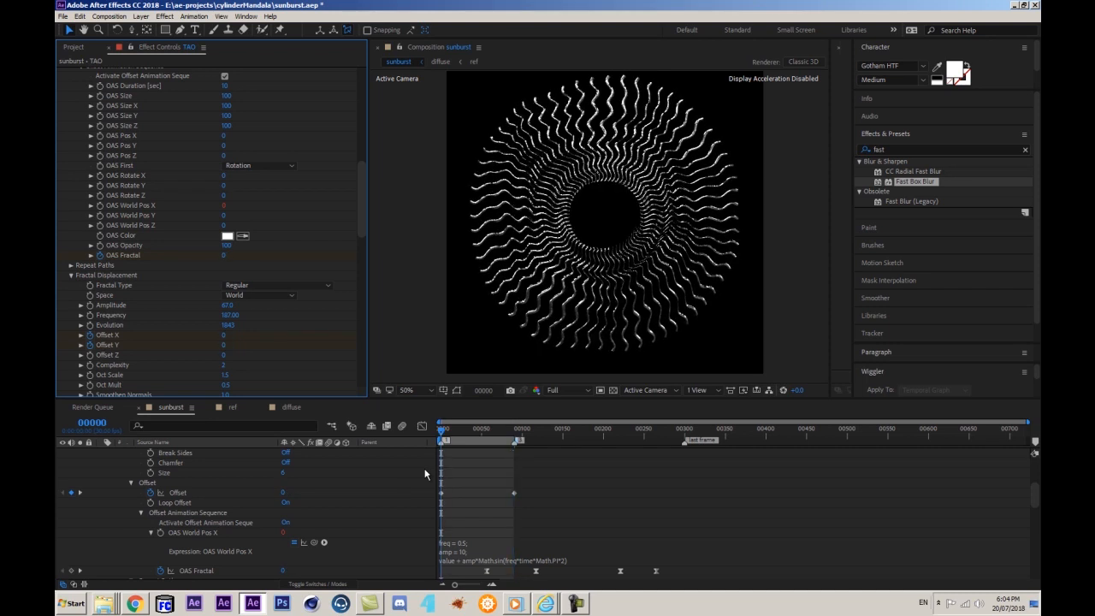
Step: Preview the travelling waves with fractal displacement while looking through Tao's displacement and material settings
left_click(403, 475)
key("space")
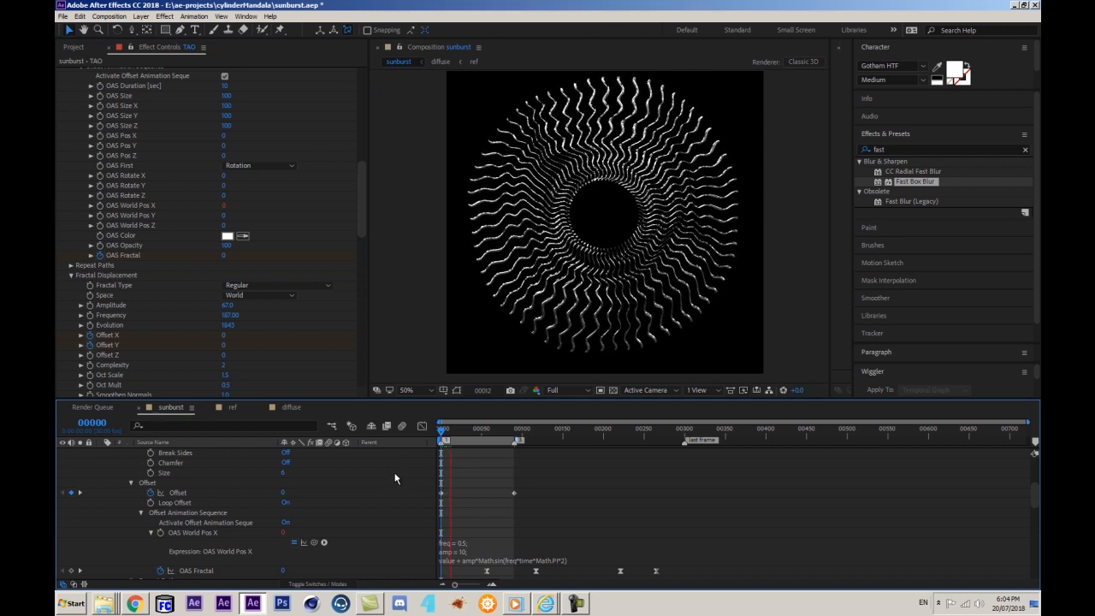
scroll(319, 317, "down", 2)
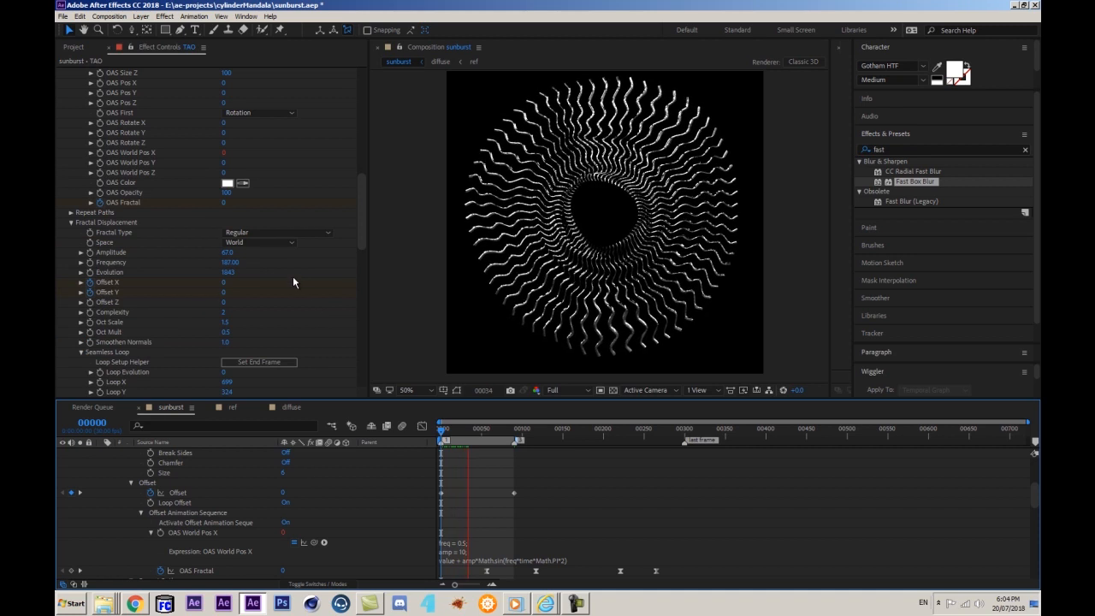
scroll(249, 343, "down", 7)
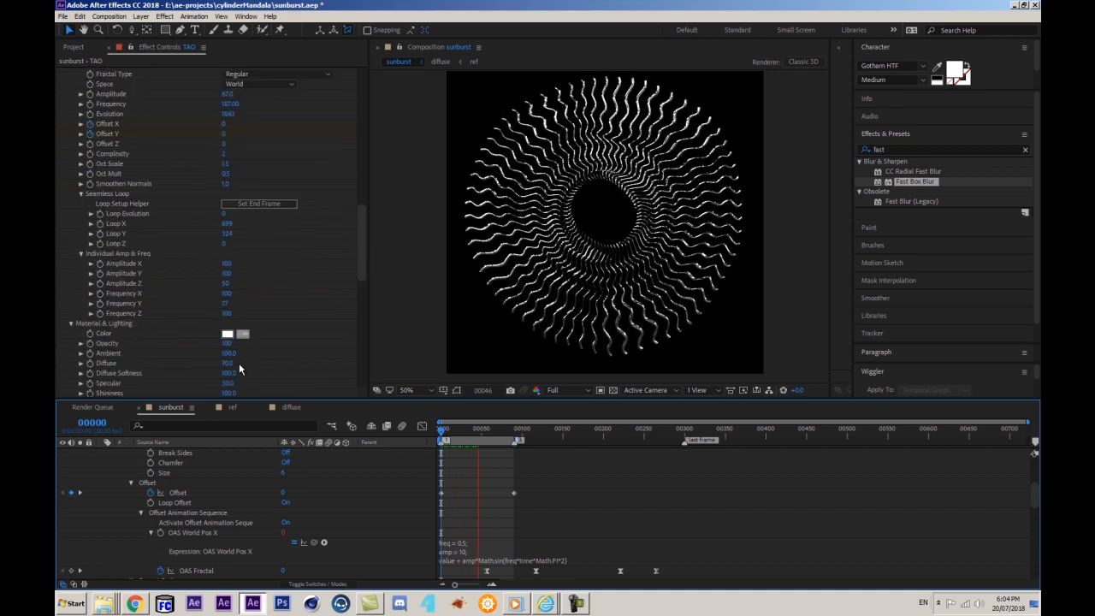
scroll(239, 362, "down", 4)
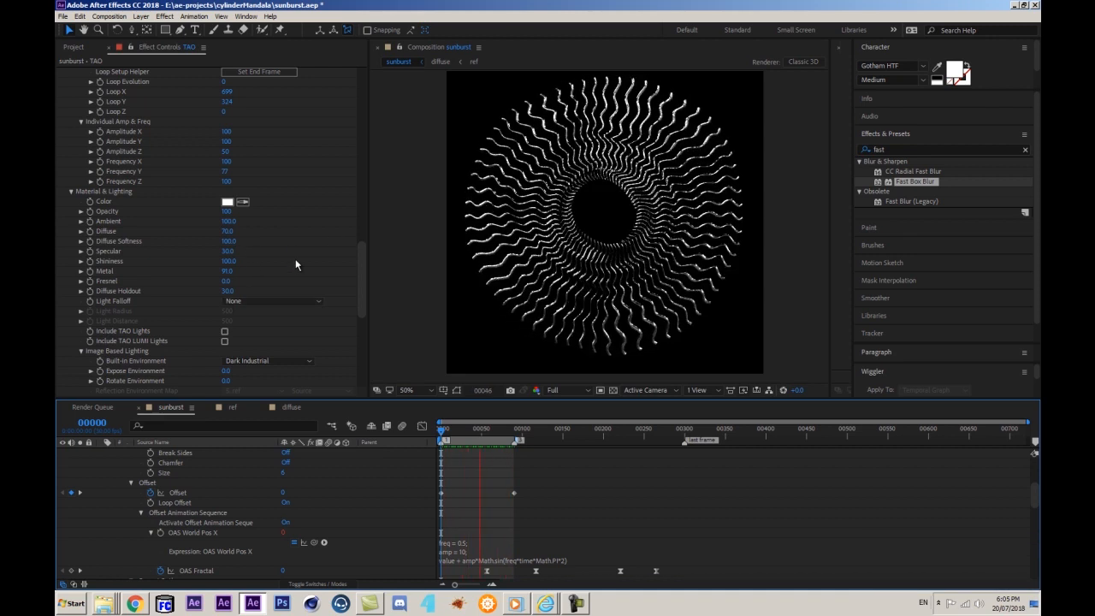
key("space")
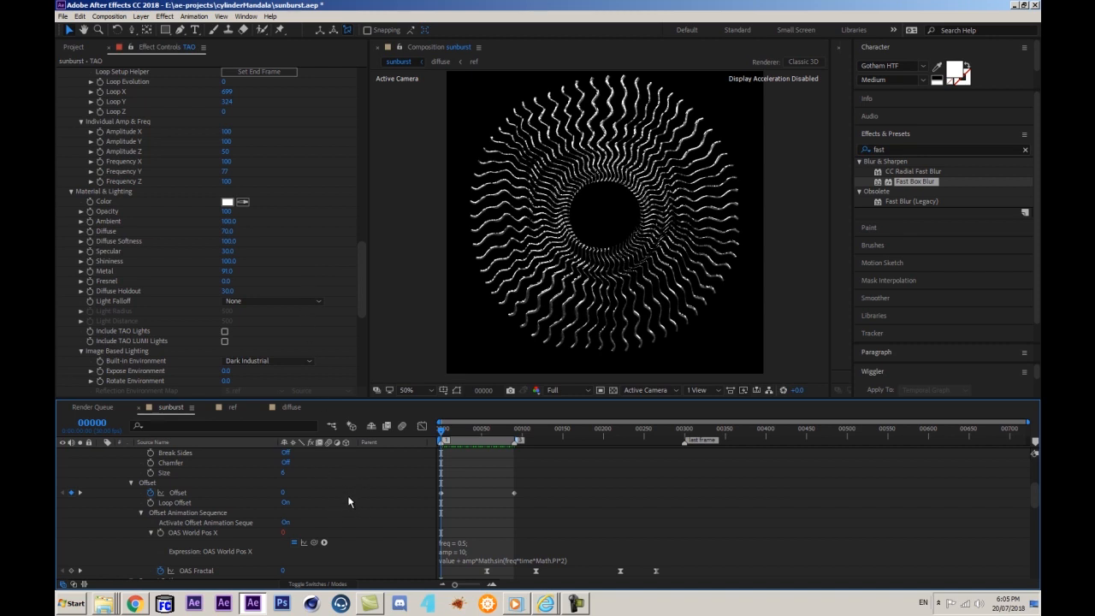
Step: Compare the rays with the OAS World Pos X expression disabled and enabled
scroll(352, 505, "down", 2)
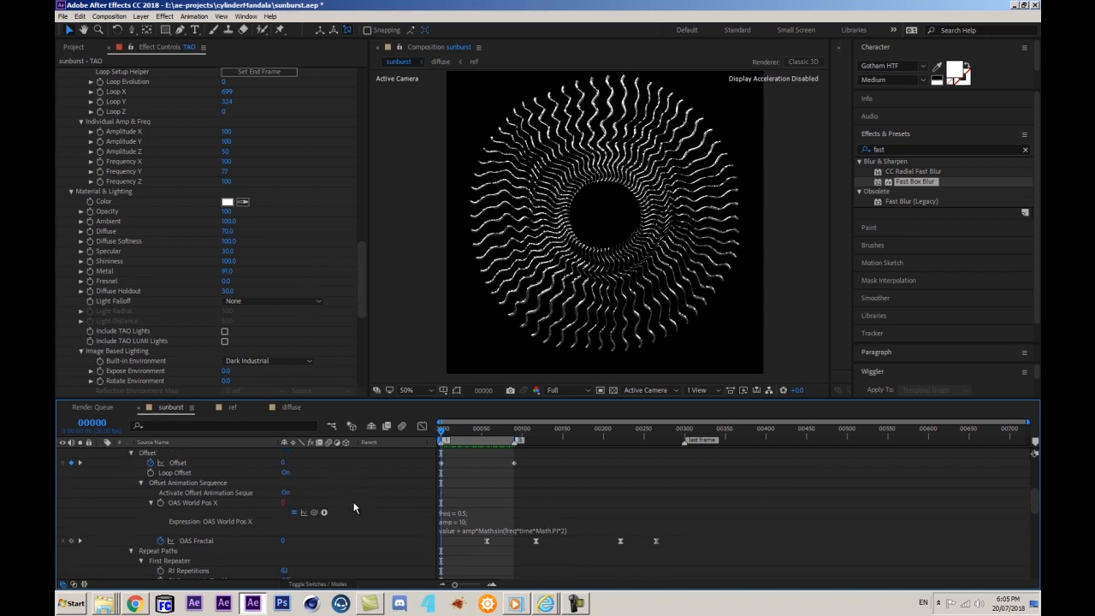
scroll(352, 508, "up", 2)
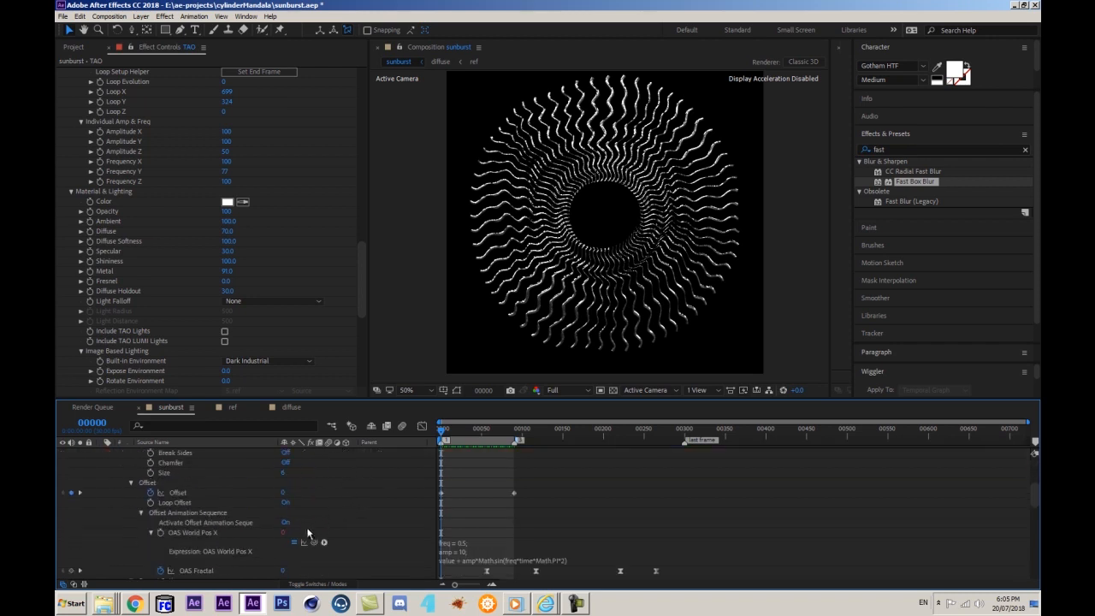
left_click(294, 542)
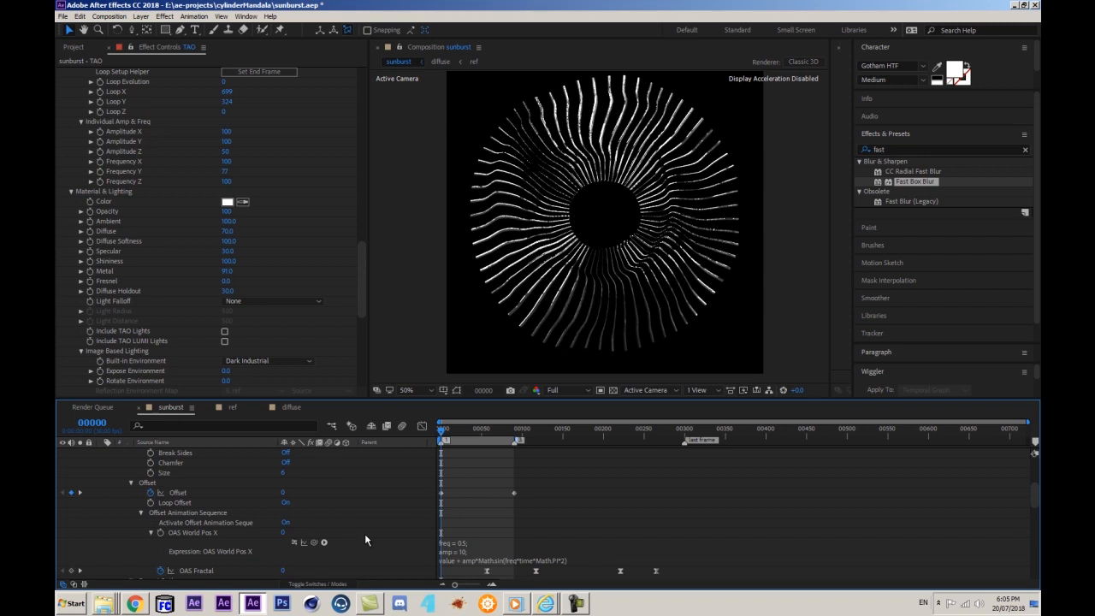
left_click(294, 541)
scroll(142, 303, "down", 3)
scroll(143, 302, "up", 3)
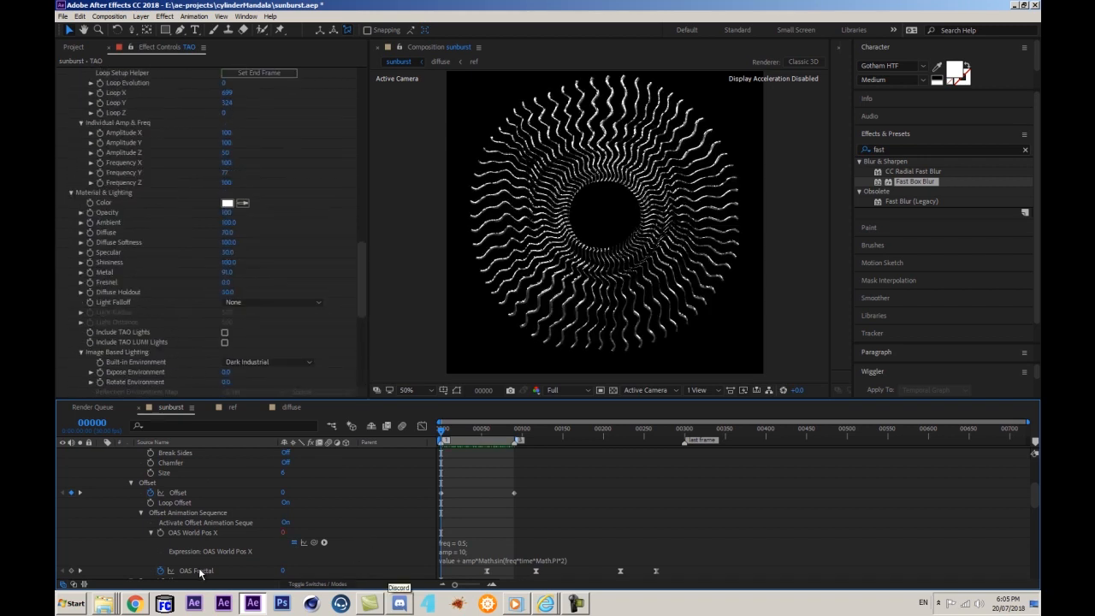
scroll(86, 283, "down", 9)
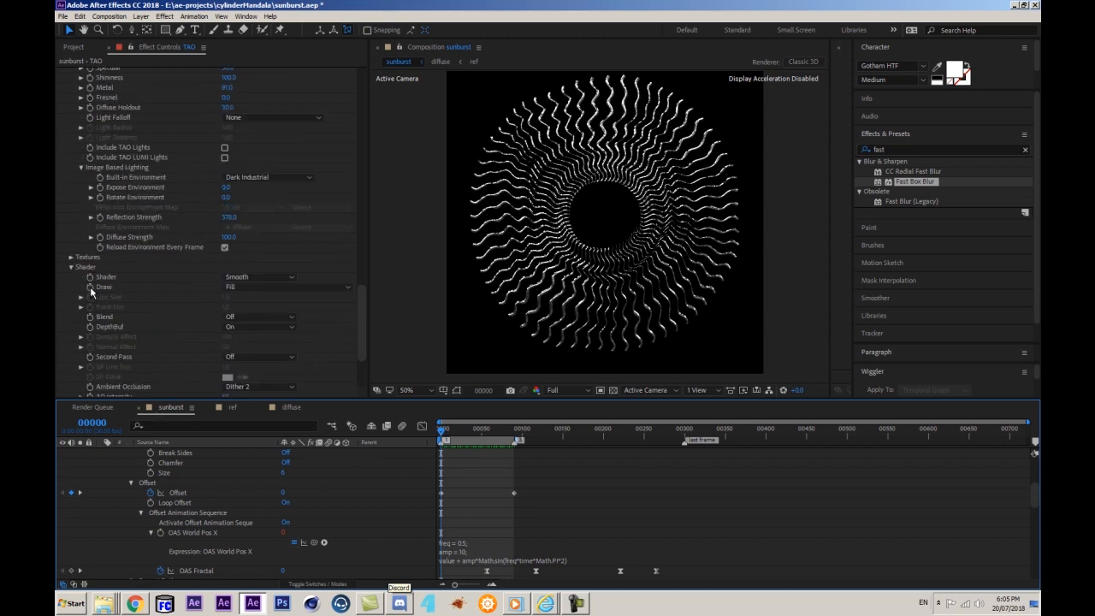
scroll(102, 274, "up", 9)
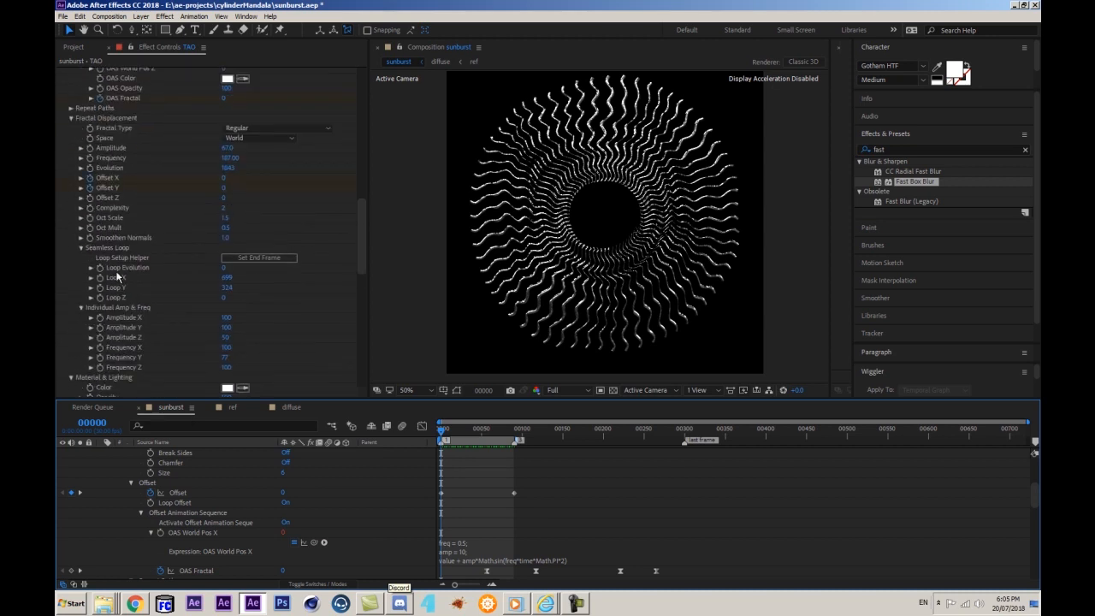
scroll(101, 248, "up", 8)
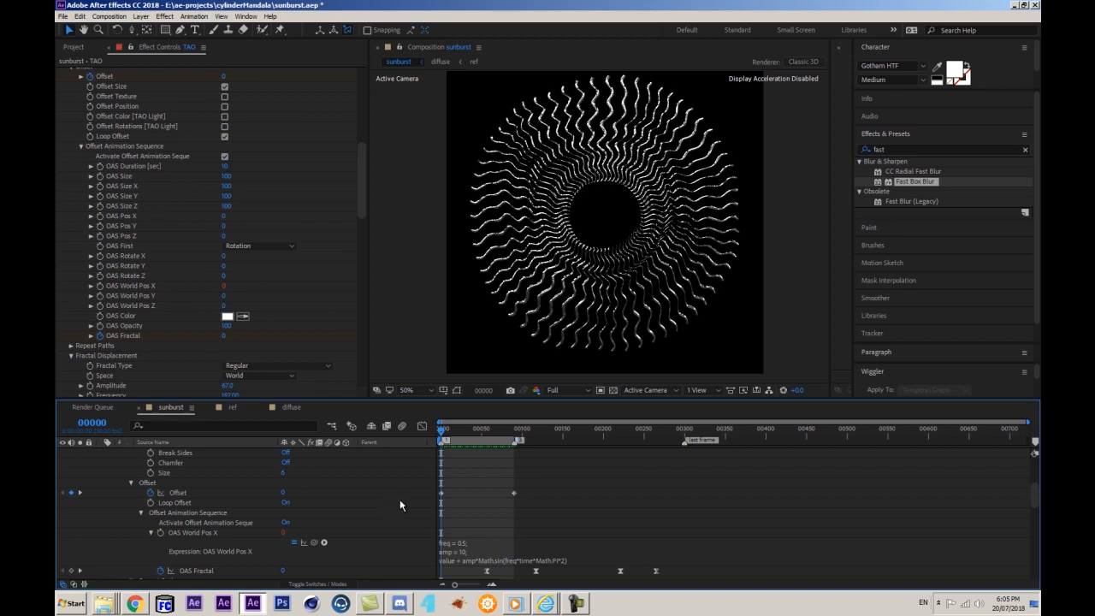
Step: Review Tao's OAS Fractal keyframes and its Path Generator and Paths from TAO Lights settings
scroll(406, 537, "down", 2)
left_click(224, 513)
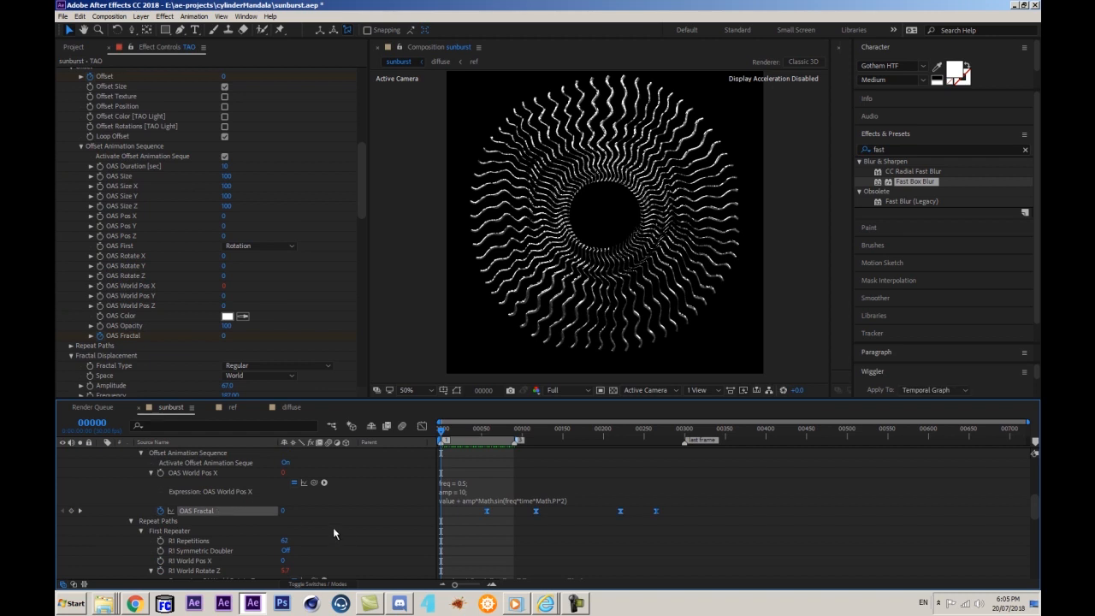
left_click(373, 515)
scroll(368, 514, "up", 10)
left_click(101, 473)
scroll(215, 76, "up", 6)
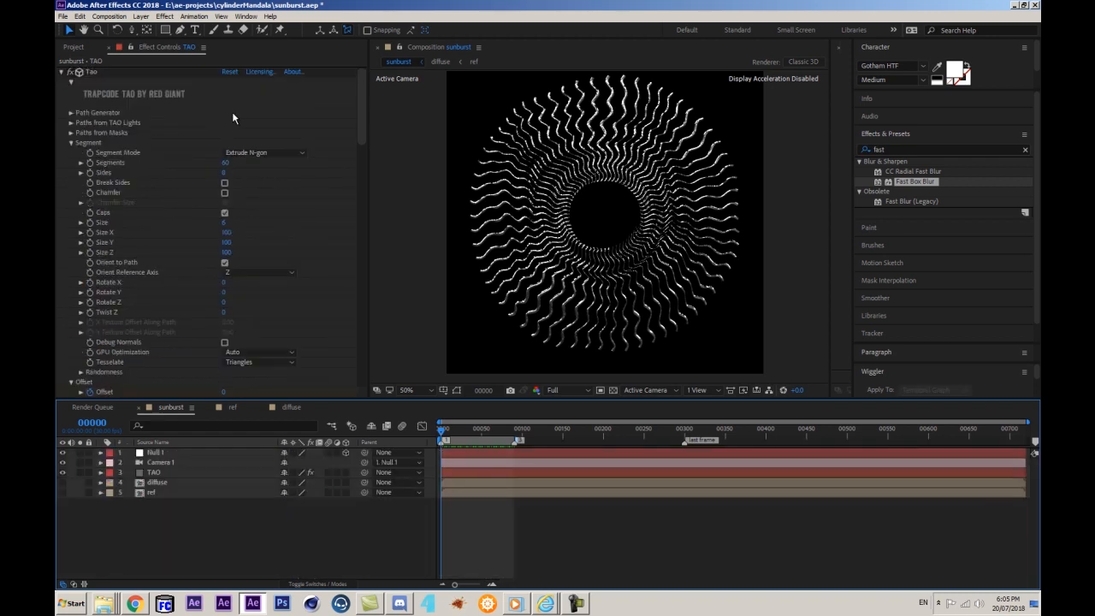
left_click(71, 112)
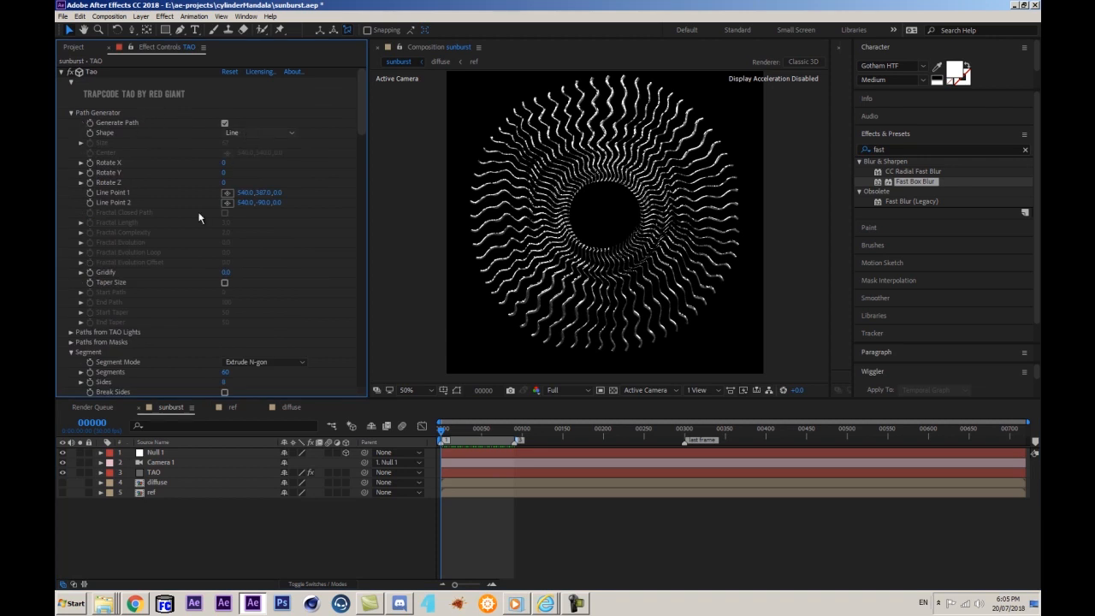
left_click(70, 333)
scroll(171, 342, "down", 1)
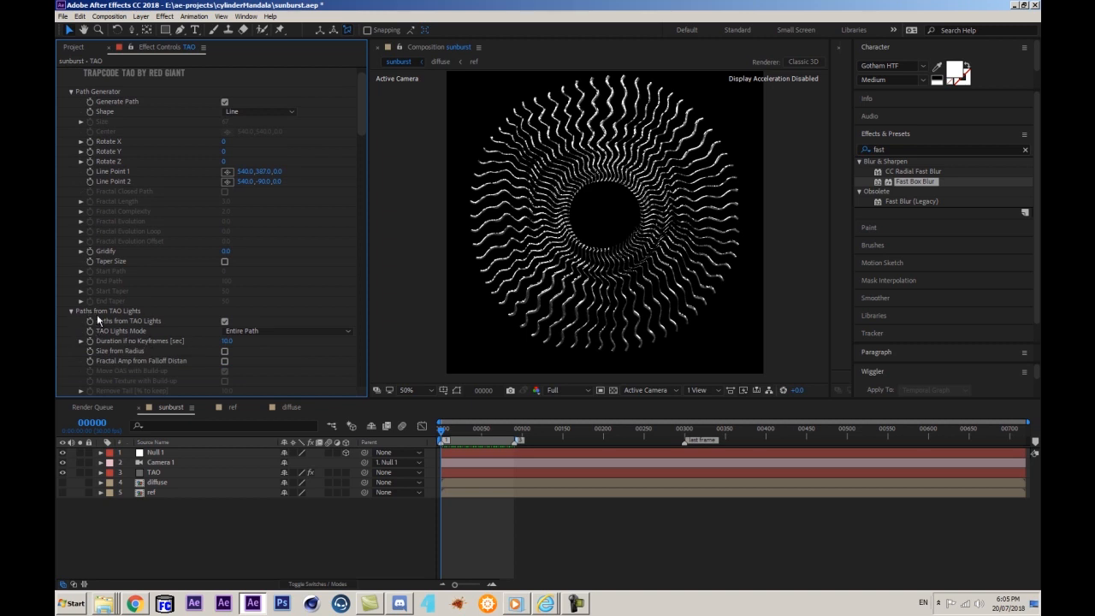
scroll(252, 232, "up", 1)
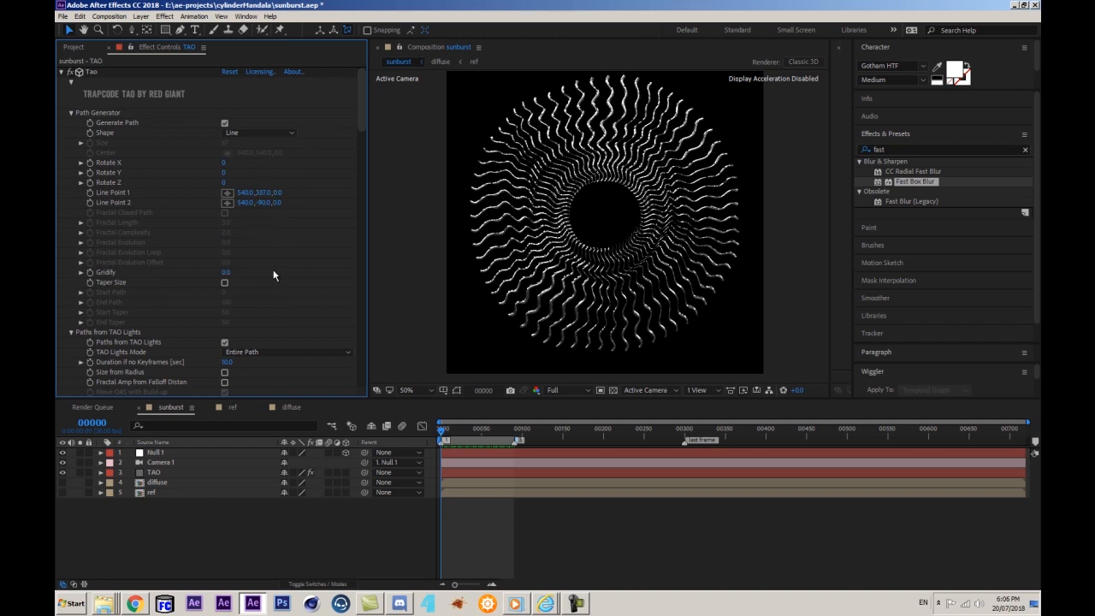
Step: Create a Spot light named TAO and show its light options
key("ctrl+alt+shift+l")
type("TAO")
left_click(168, 55)
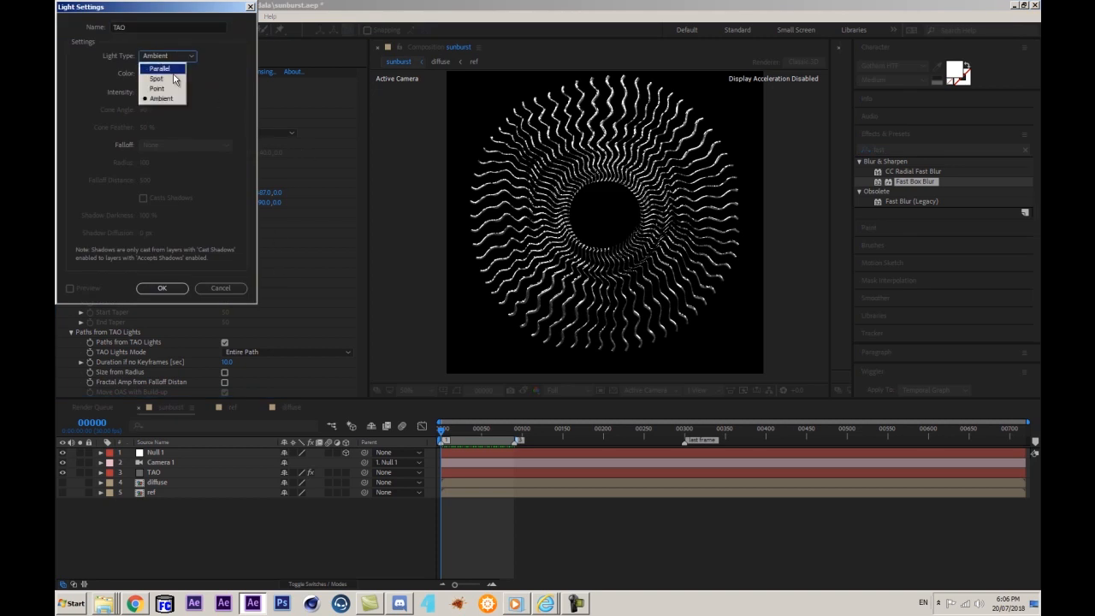
left_click(159, 78)
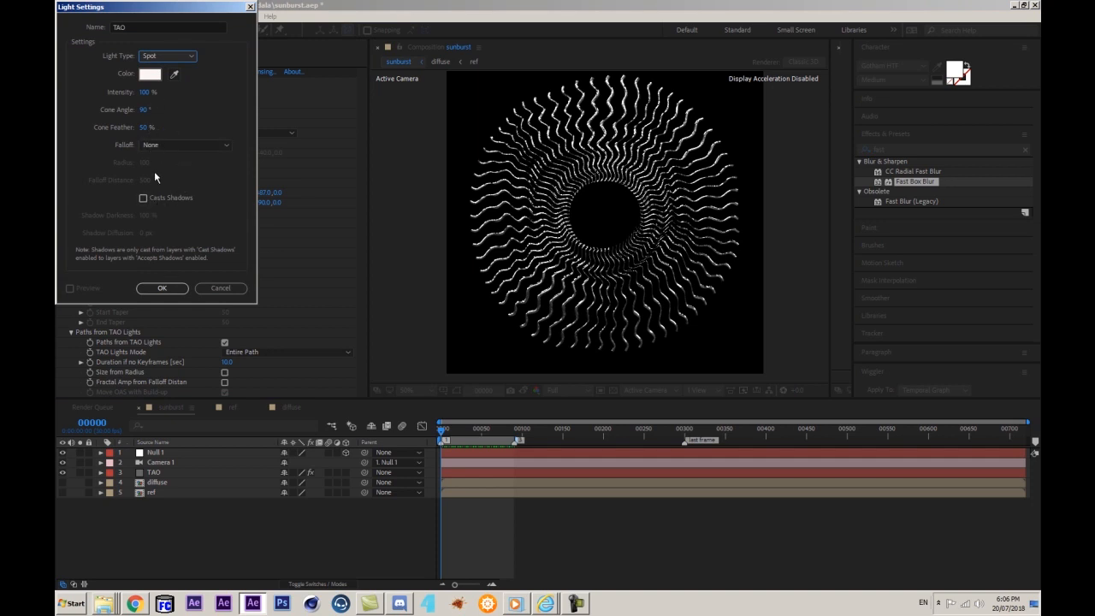
left_click(162, 289)
key("a")
key("a")
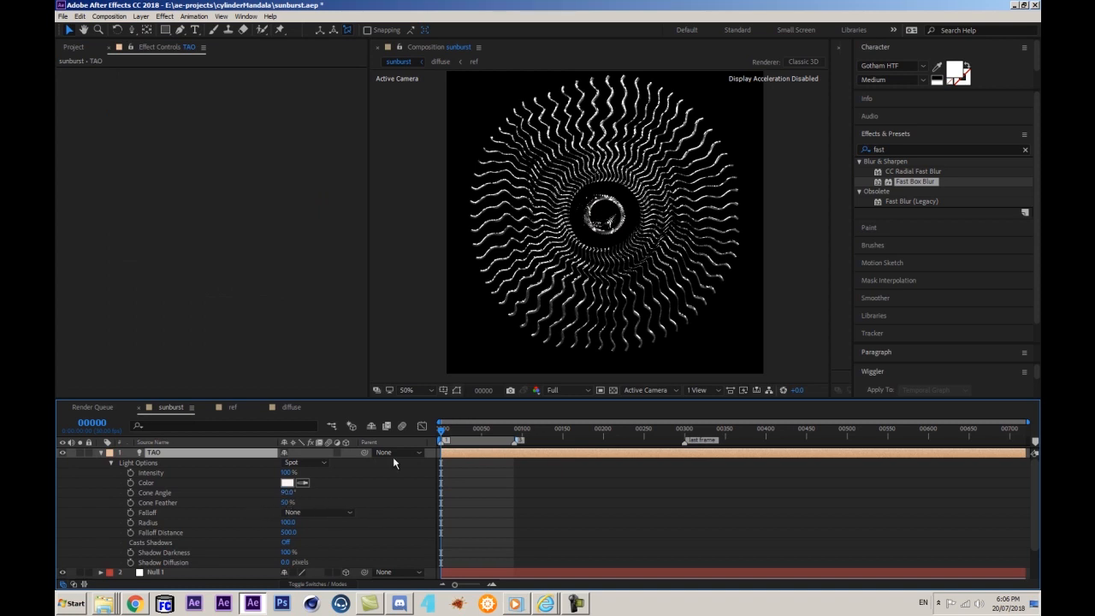
Step: Add Position keyframes to the TAO light at frames 0 and 300
left_click(176, 571)
left_click(174, 455)
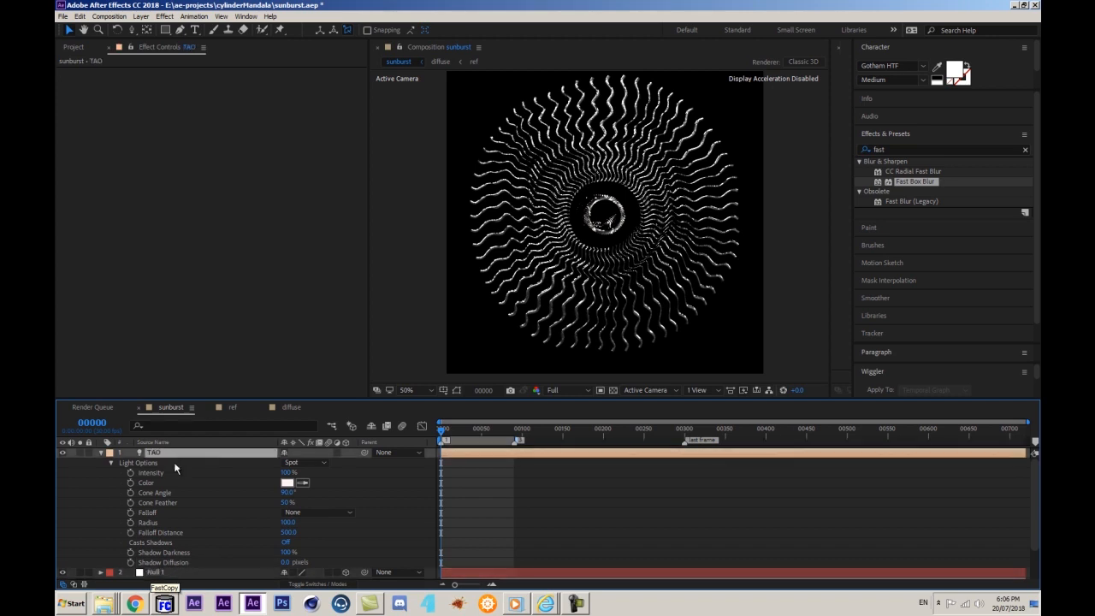
key("p")
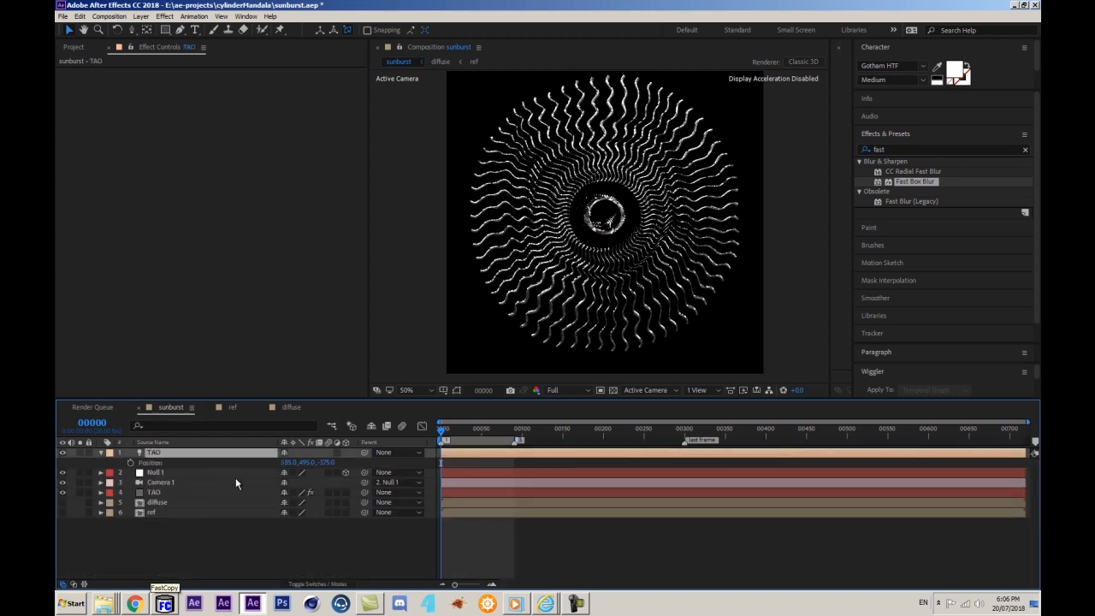
left_click(130, 462)
left_click(92, 423)
type("300")
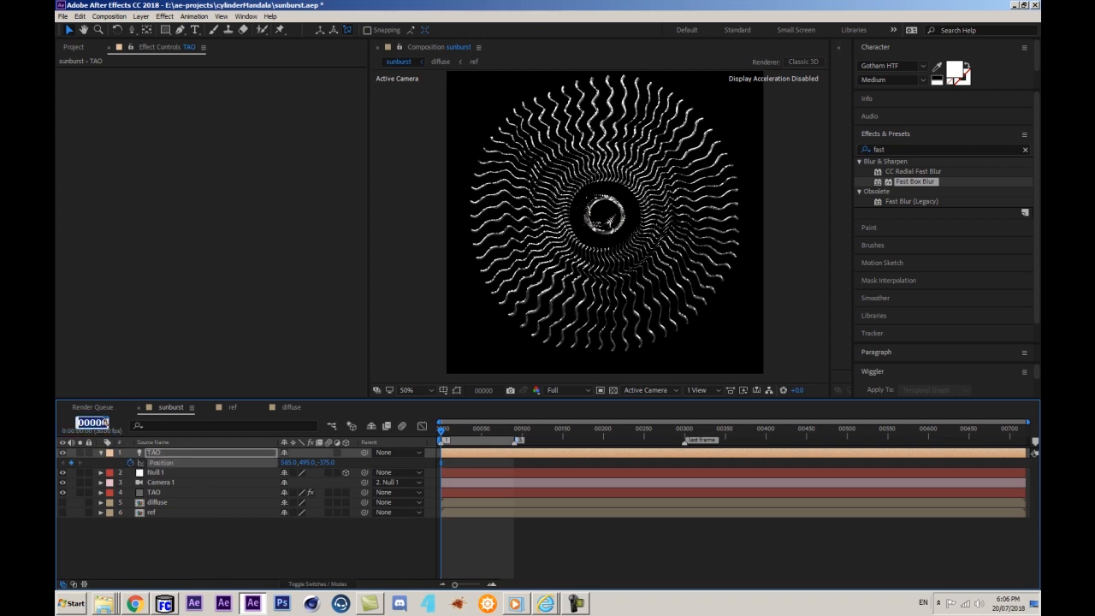
key("Return")
left_click(71, 462)
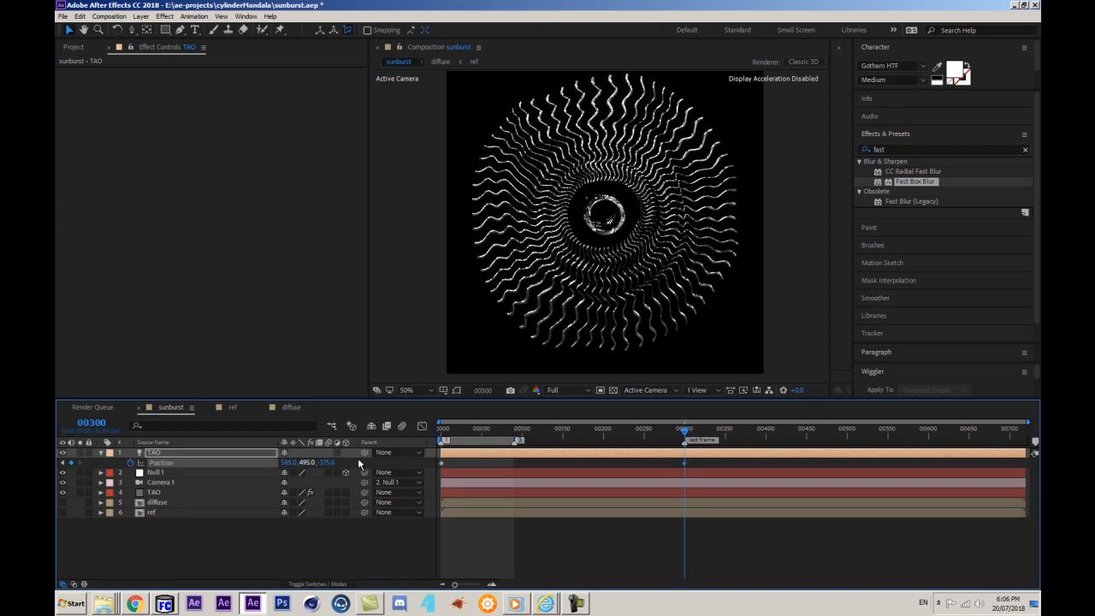
Step: Set the TAO light's Position keyframe at frame 0 to 540, 387, 0, matching Tao's Line Point 1
key("Home")
left_click(169, 493)
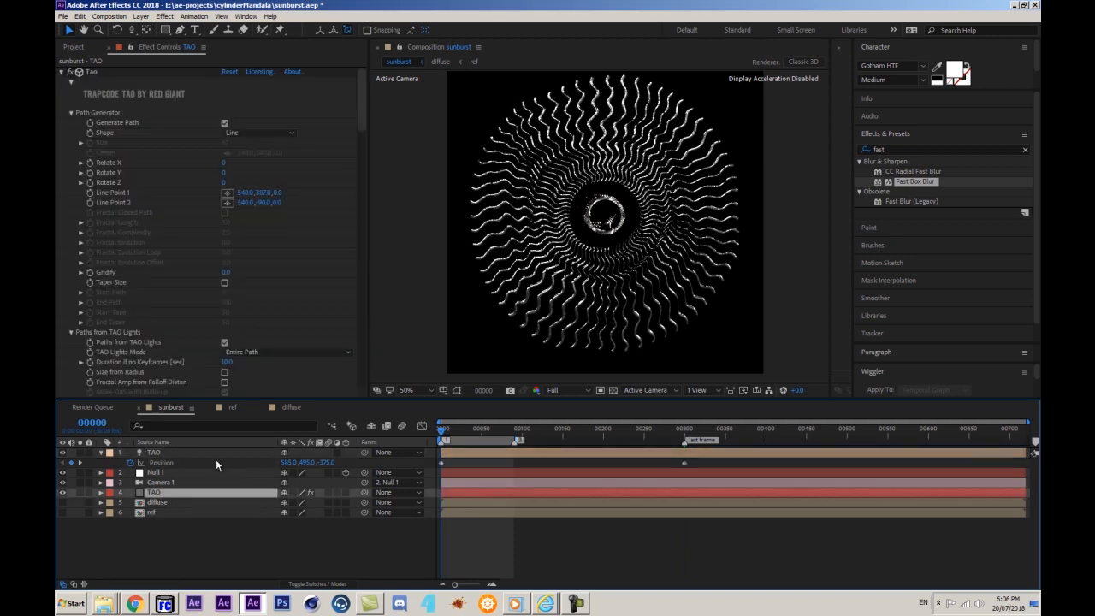
left_click(246, 193)
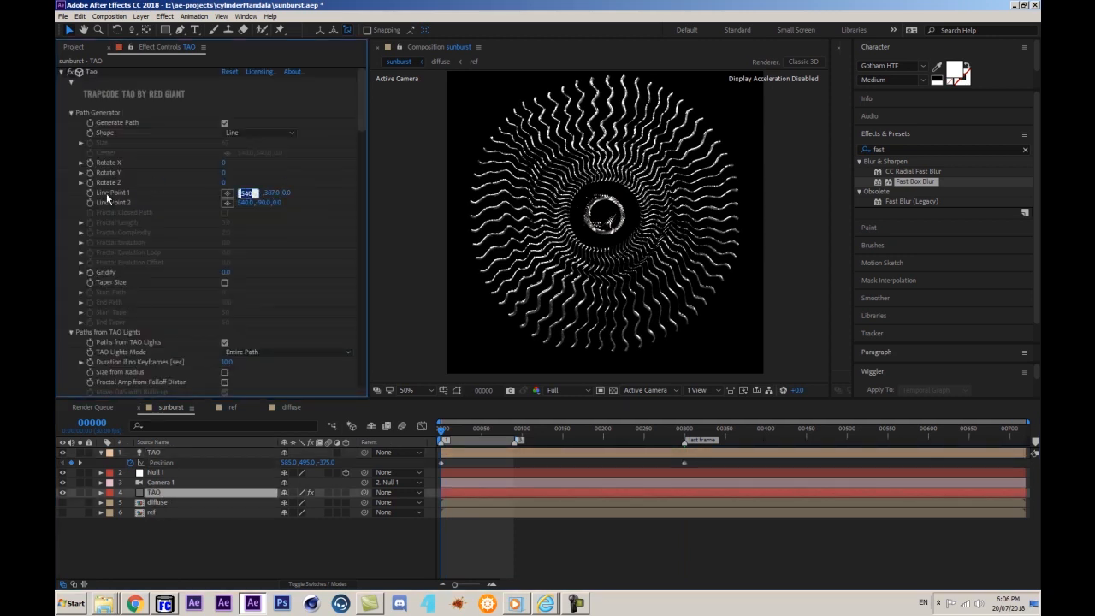
left_click(289, 462)
type("540")
left_click(268, 202)
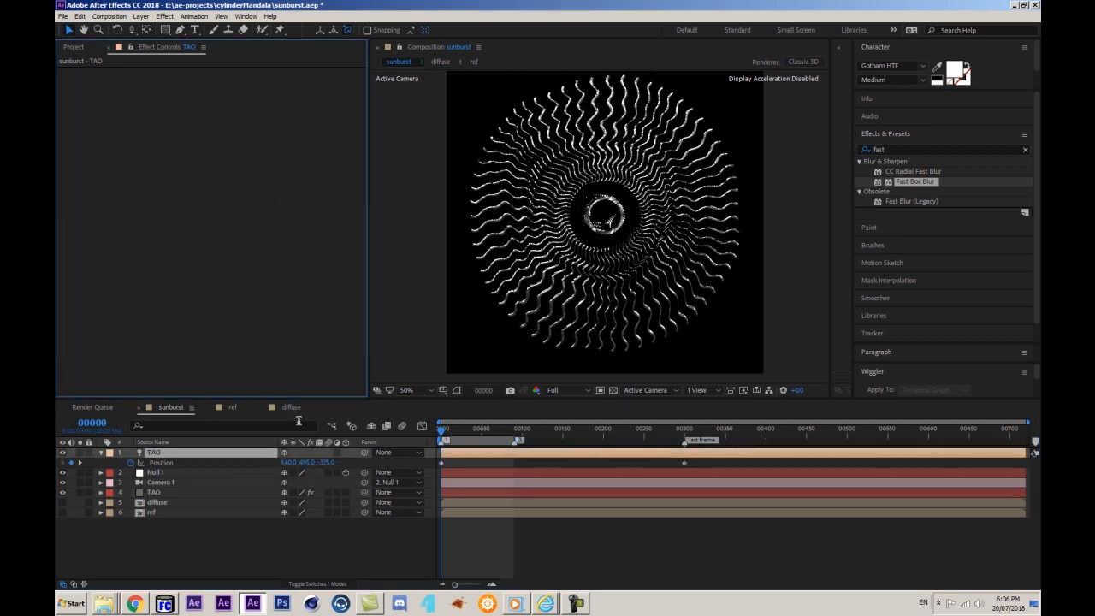
left_click(173, 514)
left_click(159, 493)
left_click(263, 192)
left_click(306, 462)
type("387")
left_click(338, 464)
type("0")
key("Return")
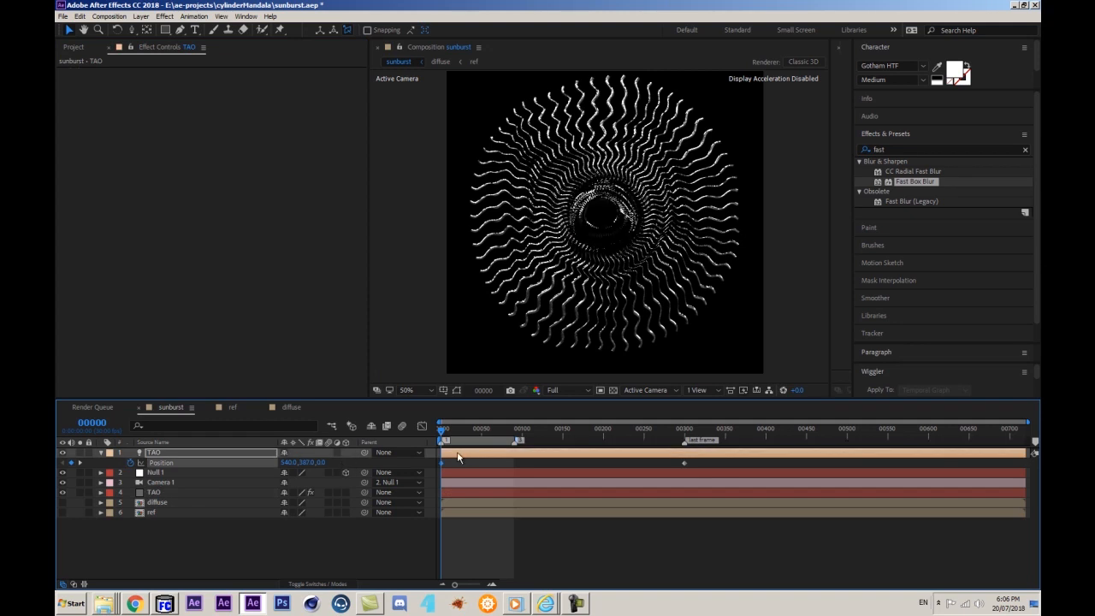
Step: Set the TAO light's Position keyframe at frame 300 to 540, -90, 0, matching Tao's Line Point 2
left_click(684, 432)
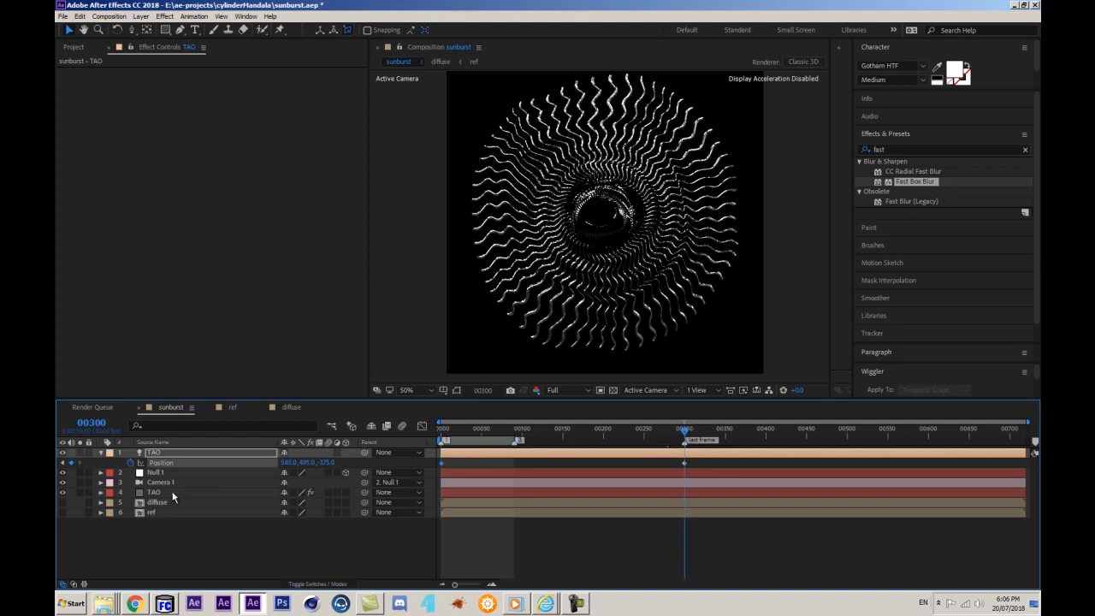
left_click(158, 493)
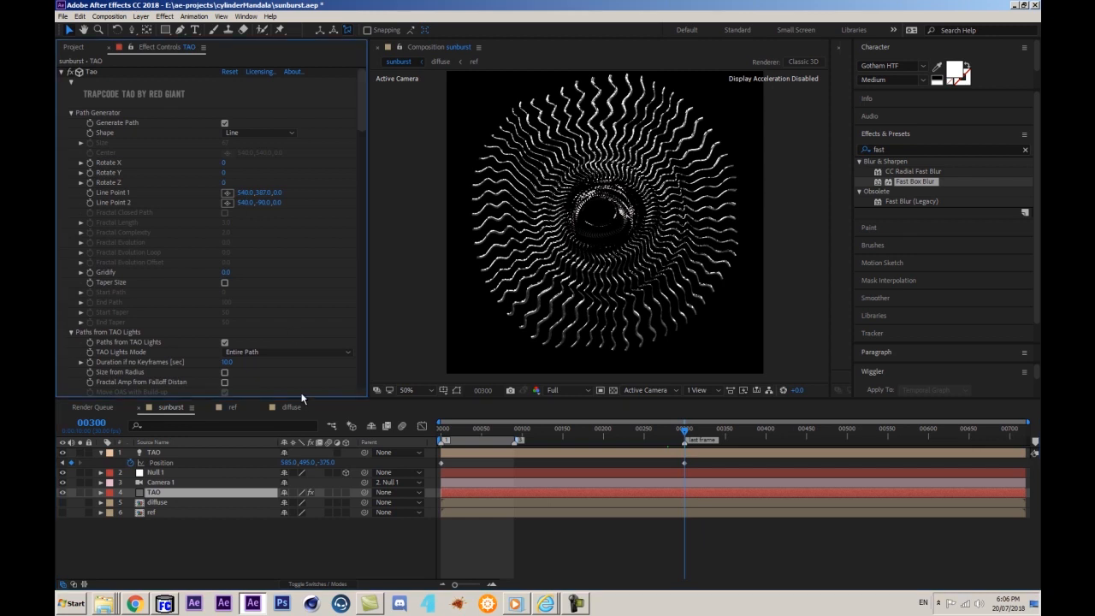
left_click(247, 202)
left_click(289, 463)
type("540")
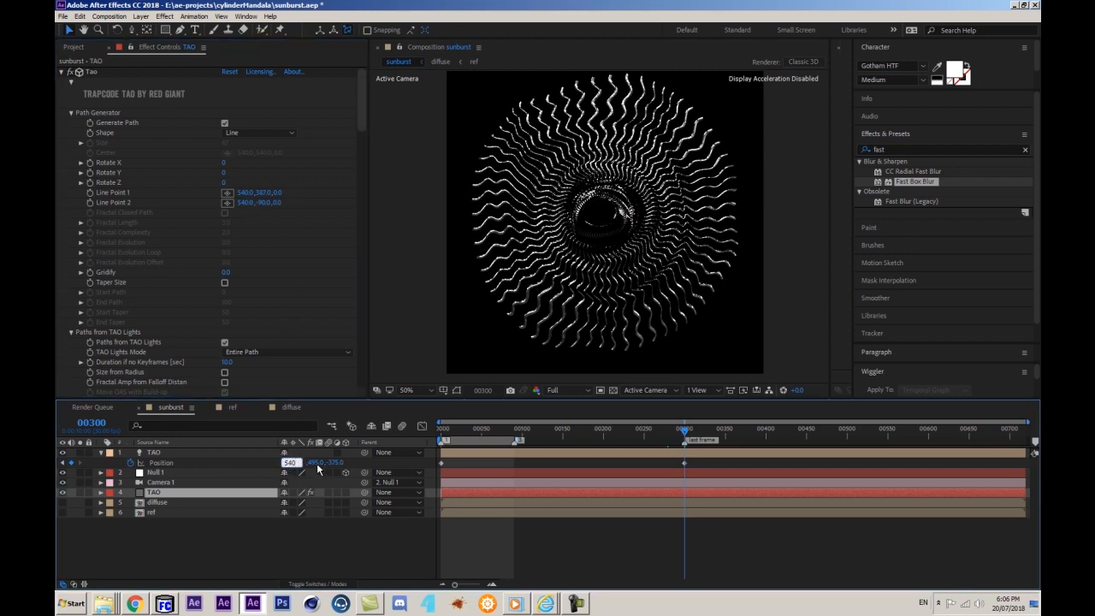
key("Tab")
type("-90")
key("Return")
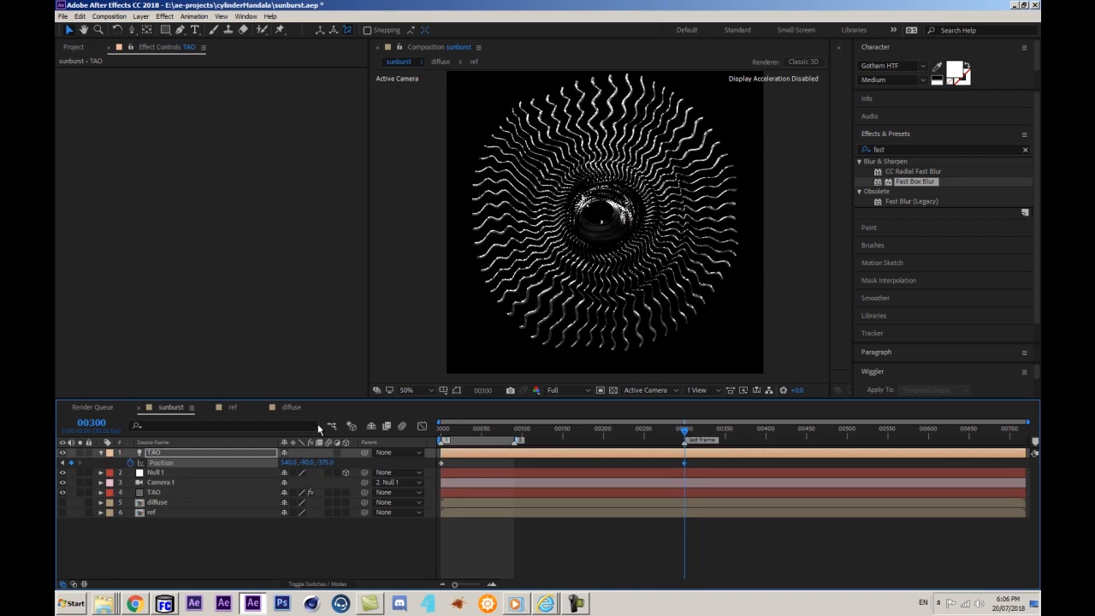
type("0")
key("Return")
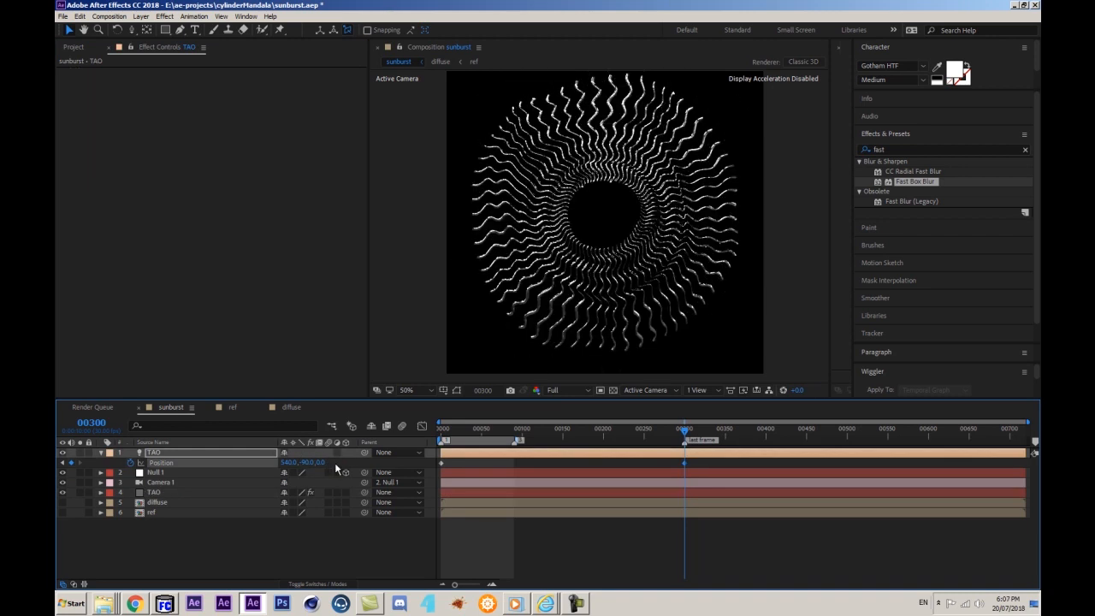
Step: Disable Generate Path in the Tao effect and turn off auto-orientation for the TAO light
left_click(165, 493)
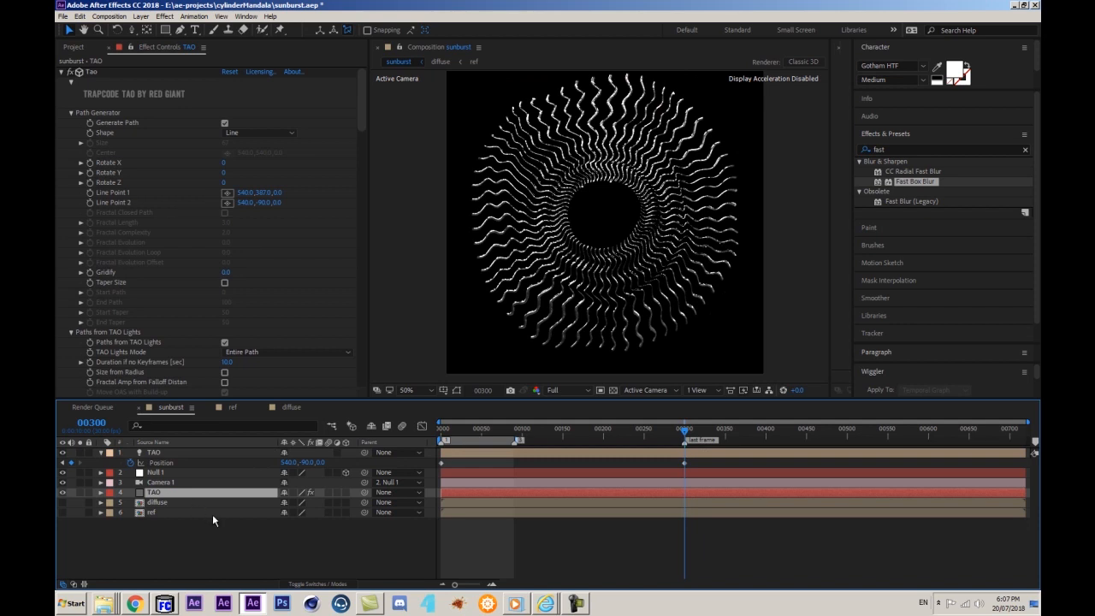
left_click(224, 123)
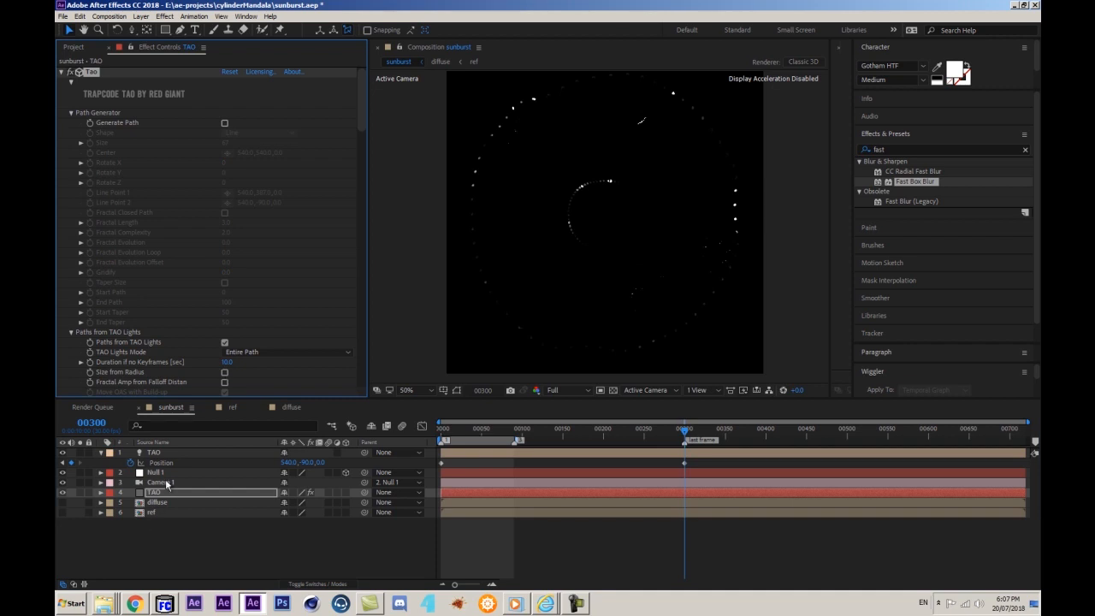
left_click(172, 454)
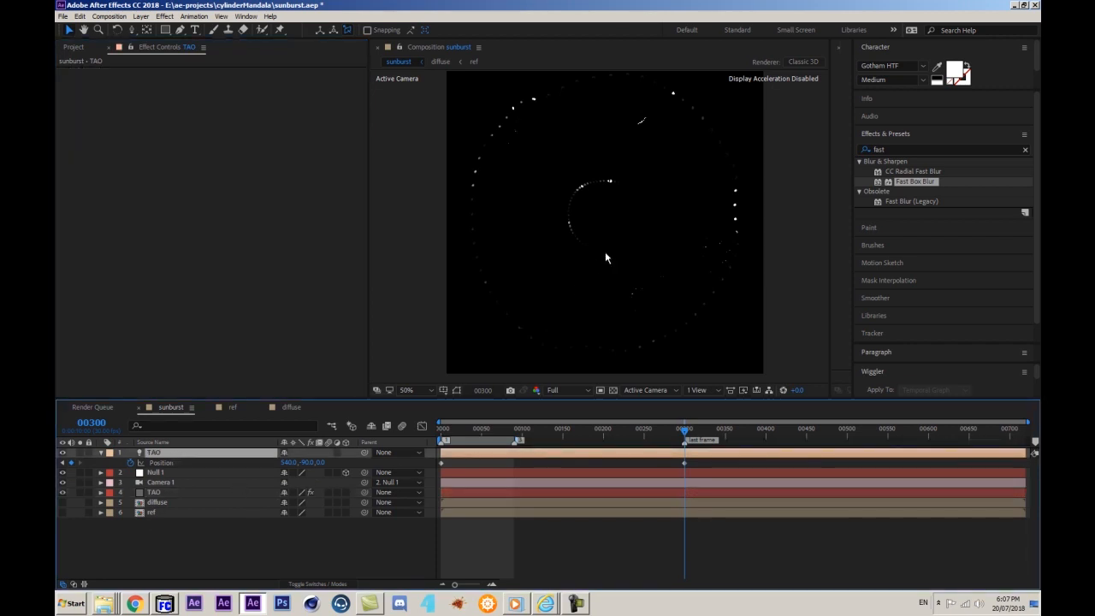
left_click(101, 453)
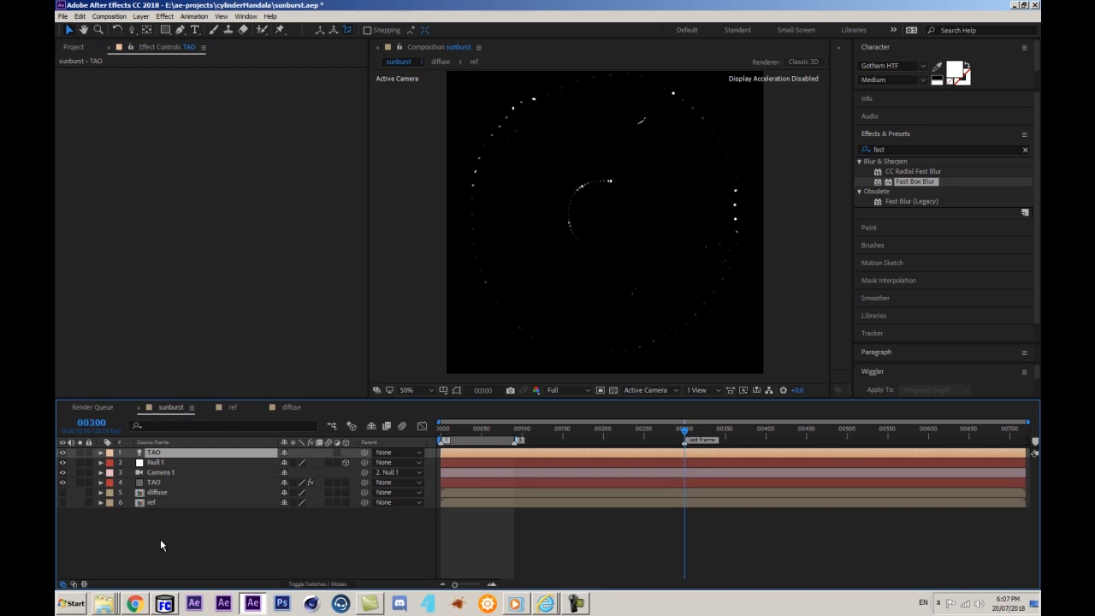
key("ctrl+alt+o")
left_click(92, 42)
left_click(212, 108)
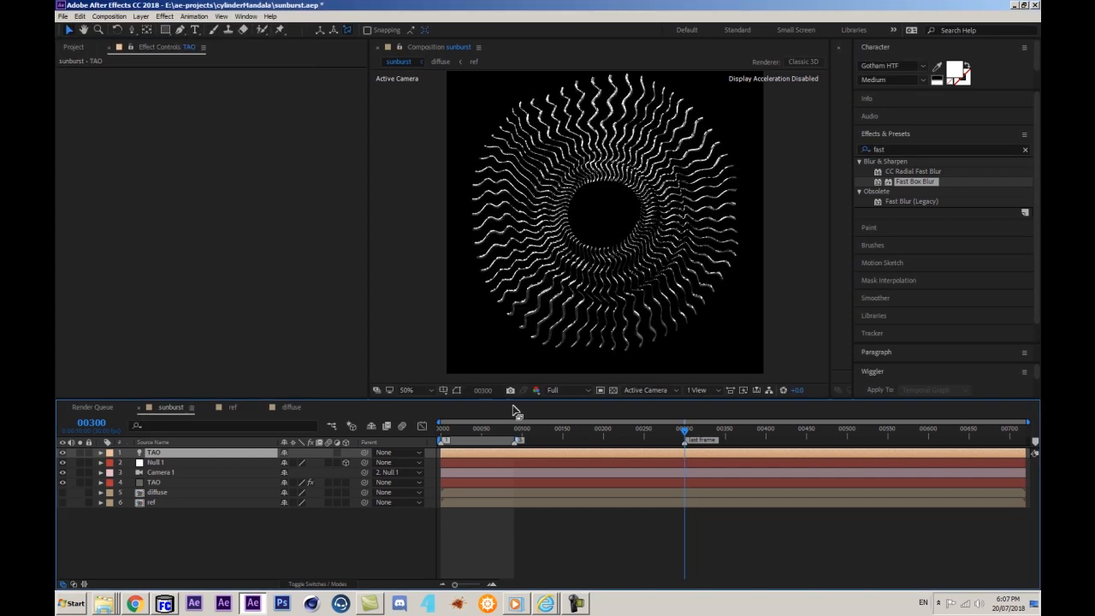
Step: Preview the light-driven rays from the first frame
left_click_drag(492, 429, 428, 438)
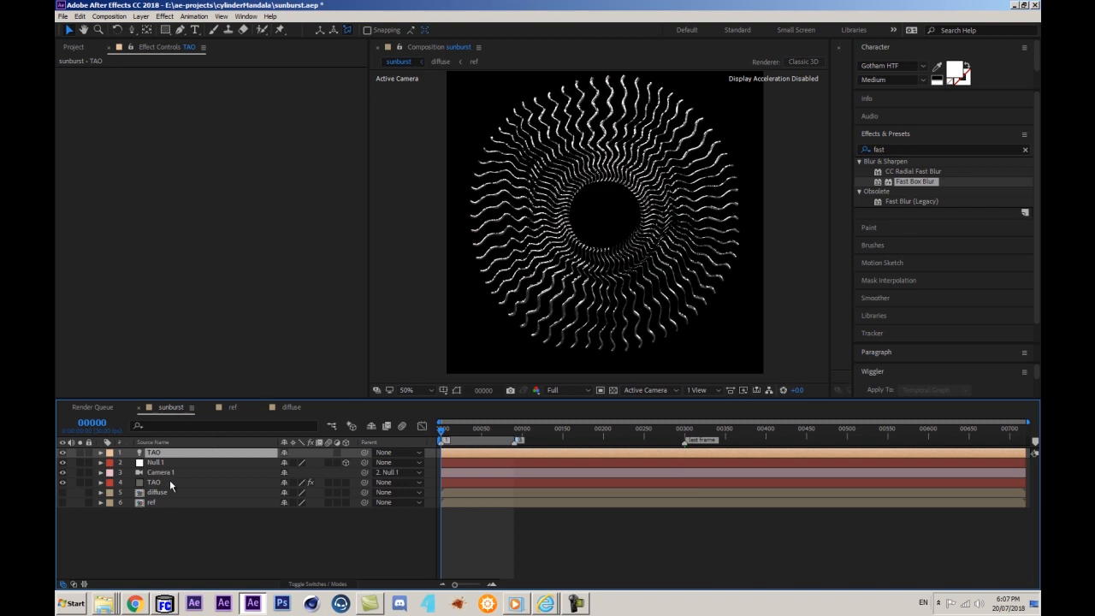
key("space")
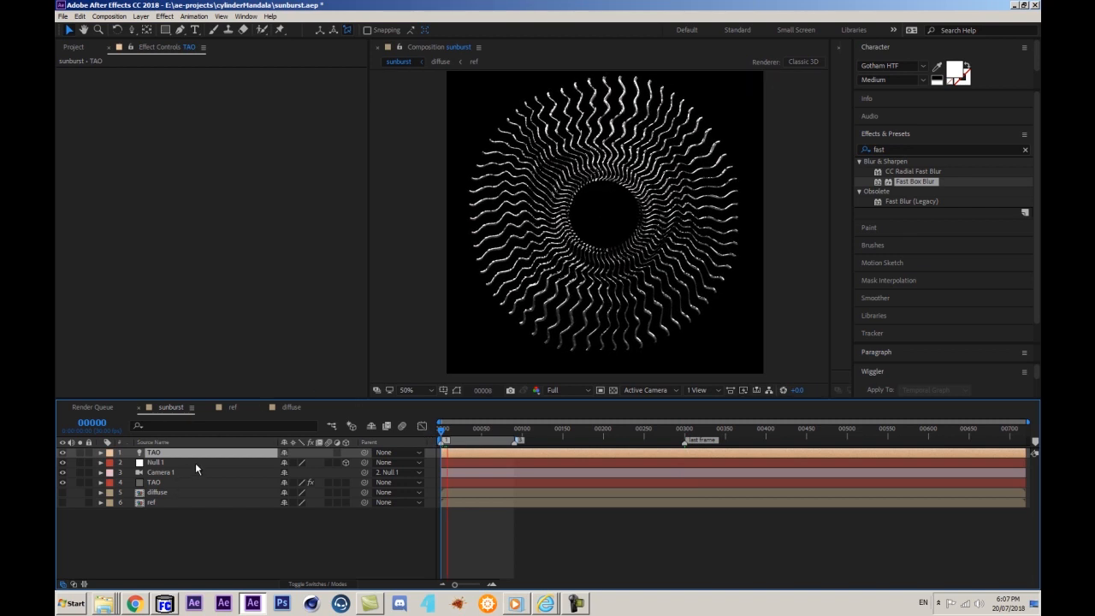
left_click(160, 482)
scroll(178, 268, "down", 5)
key("space")
Step: Remove all OAS Fractal keyframes from the Tao effect at frame 56 and set OAS Fractal to 100
key("u")
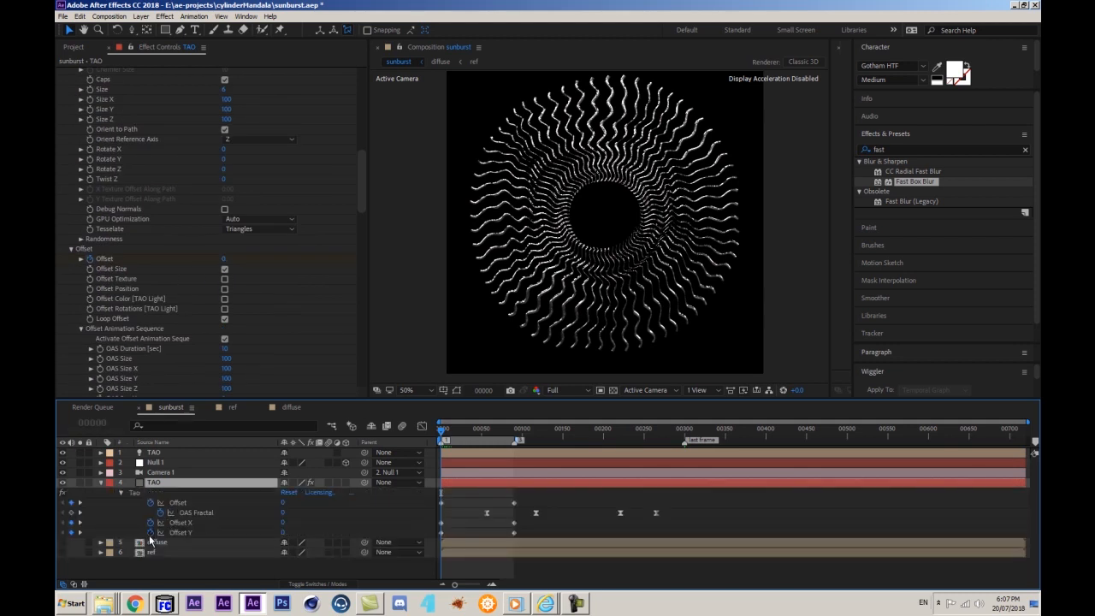
left_click(204, 513)
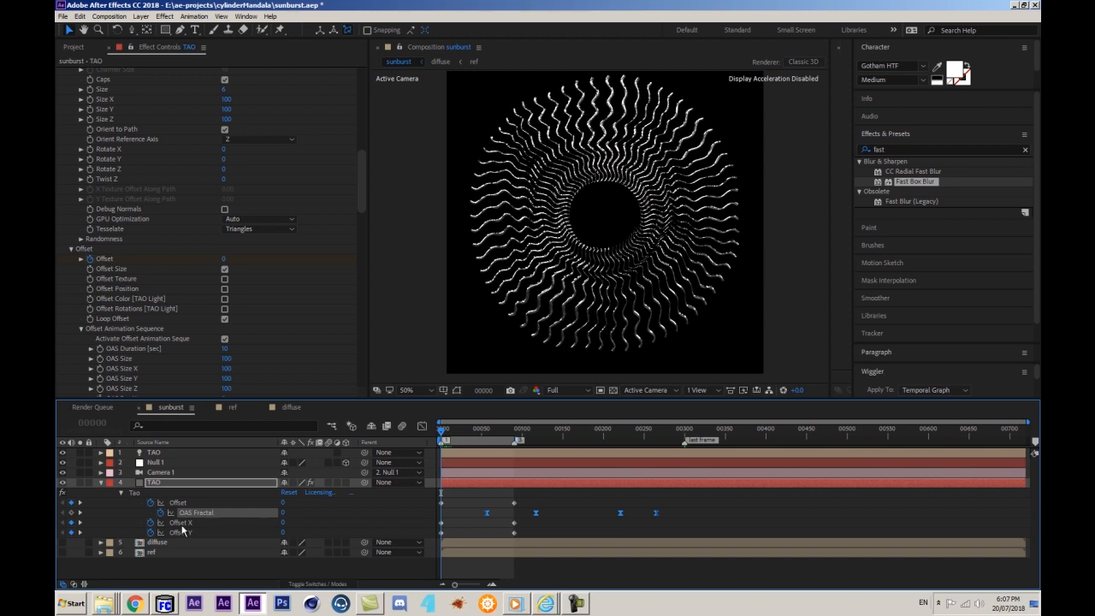
left_click(482, 430)
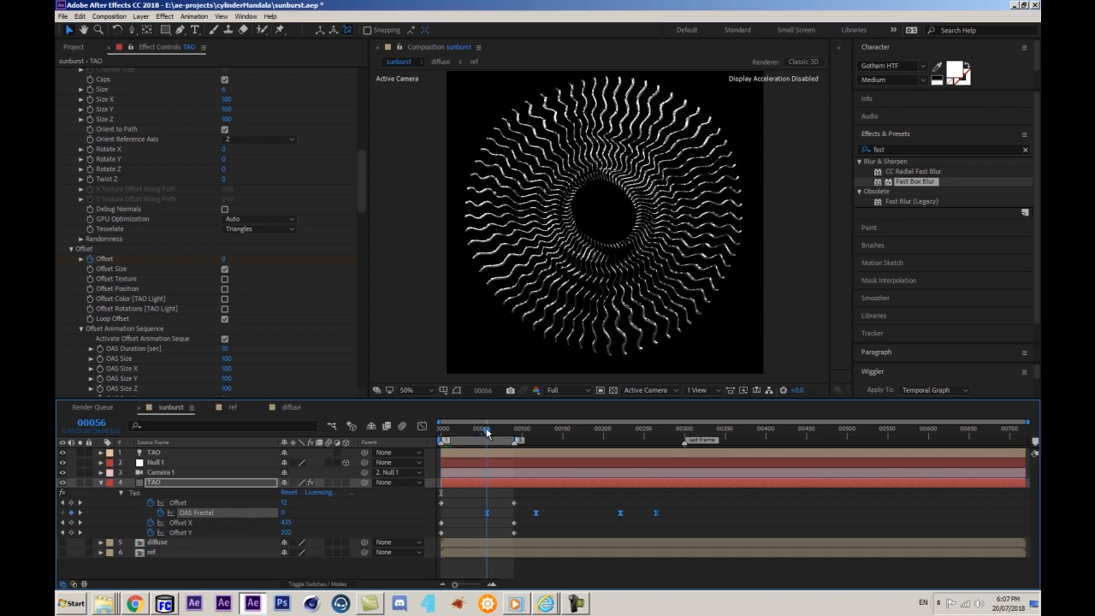
left_click(161, 513)
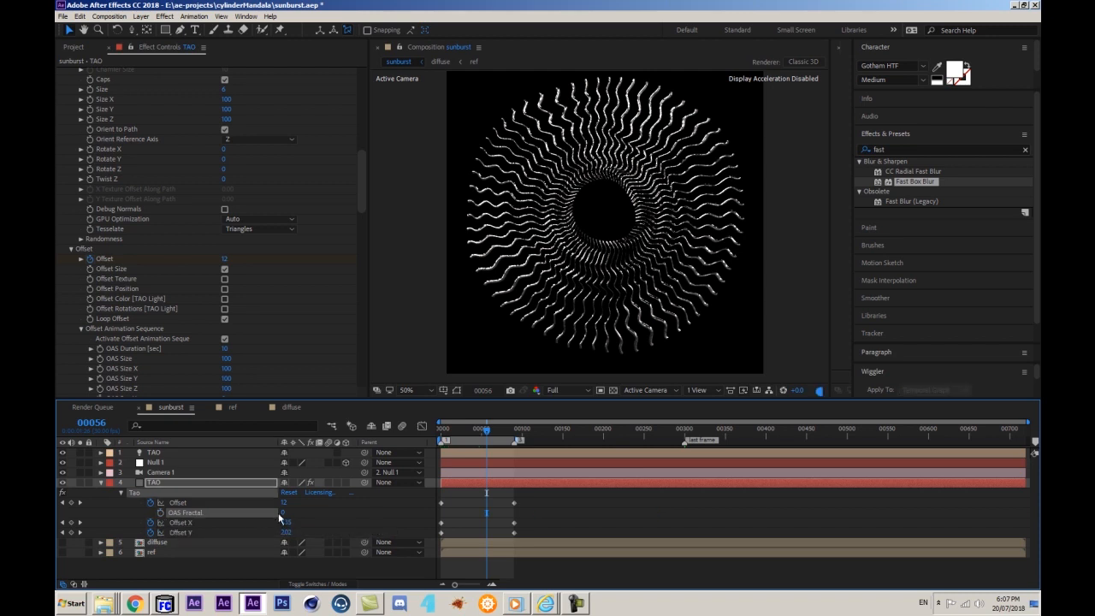
left_click(287, 511)
key("Return")
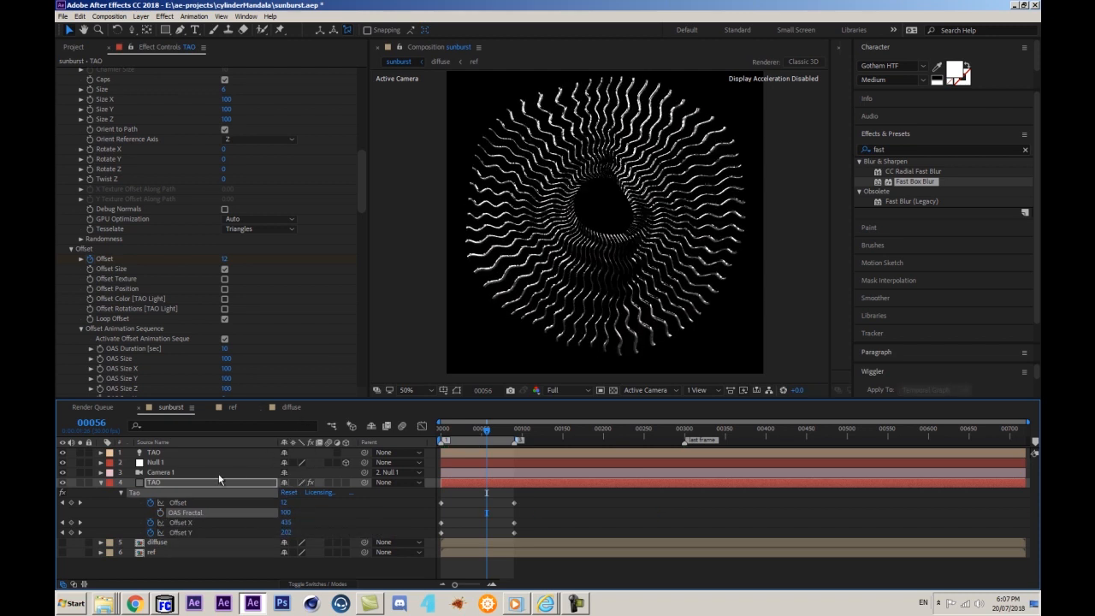
Step: Enable Fractal Amp from Falloff Distance in Tao's Paths from TAO Lights settings
scroll(176, 225, "up", 10)
scroll(182, 250, "down", 3)
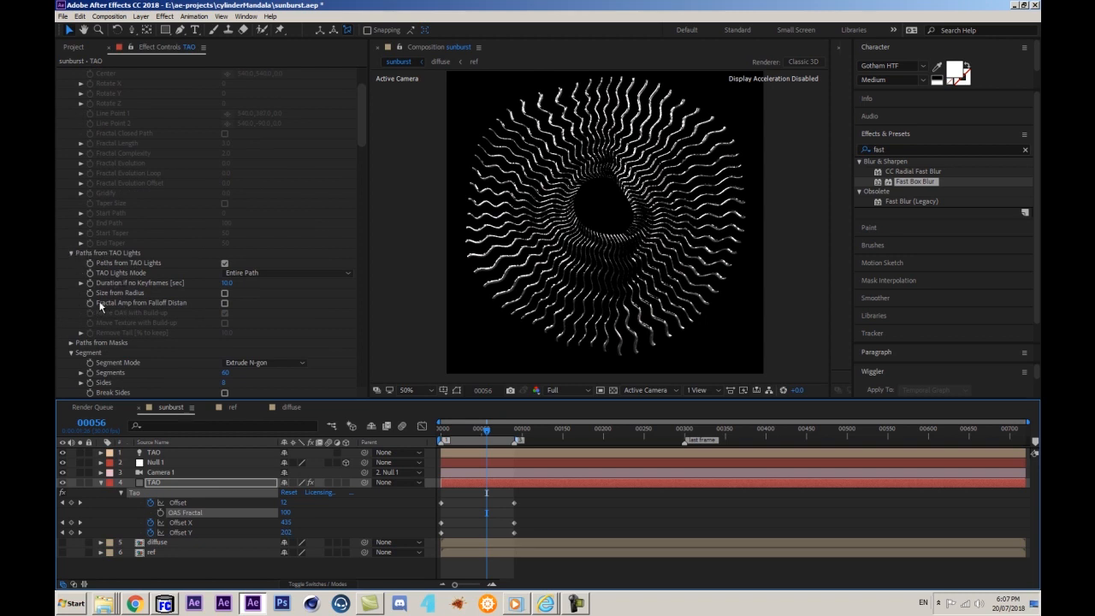
left_click(224, 304)
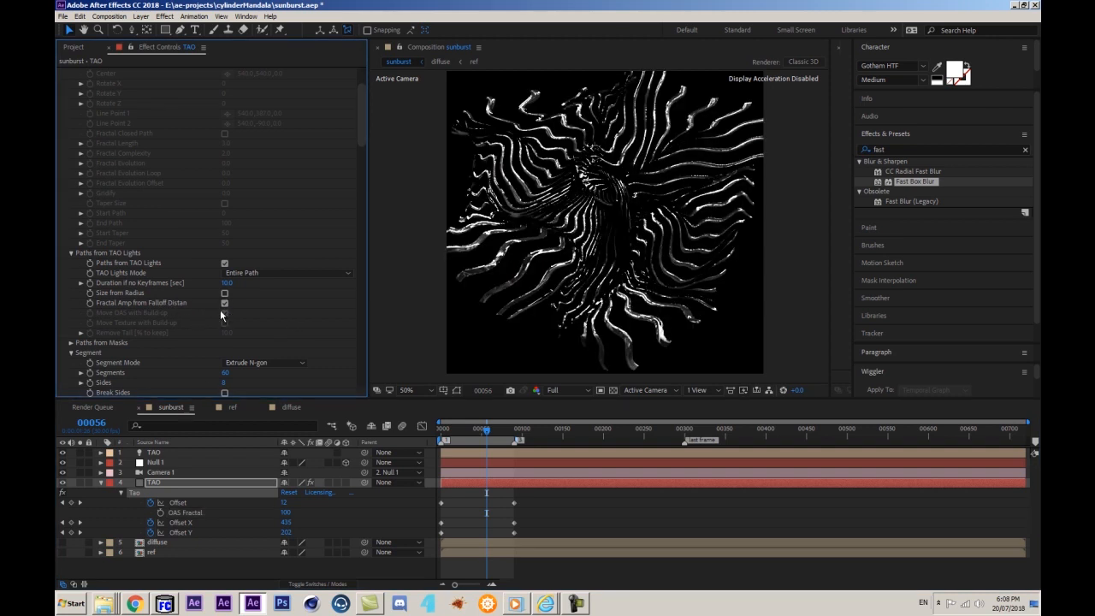
Step: Paste the copied OAS Fractal keyframes onto the TAO light's Falloff Distance, starting at frame 56
left_click(166, 454)
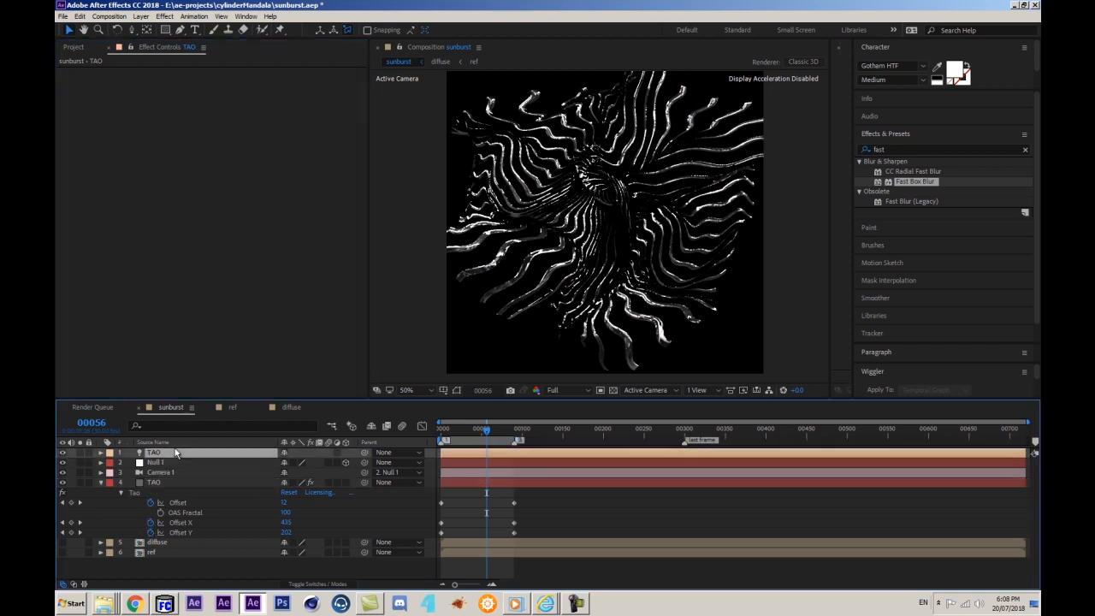
key("a")
key("a")
left_click(288, 533)
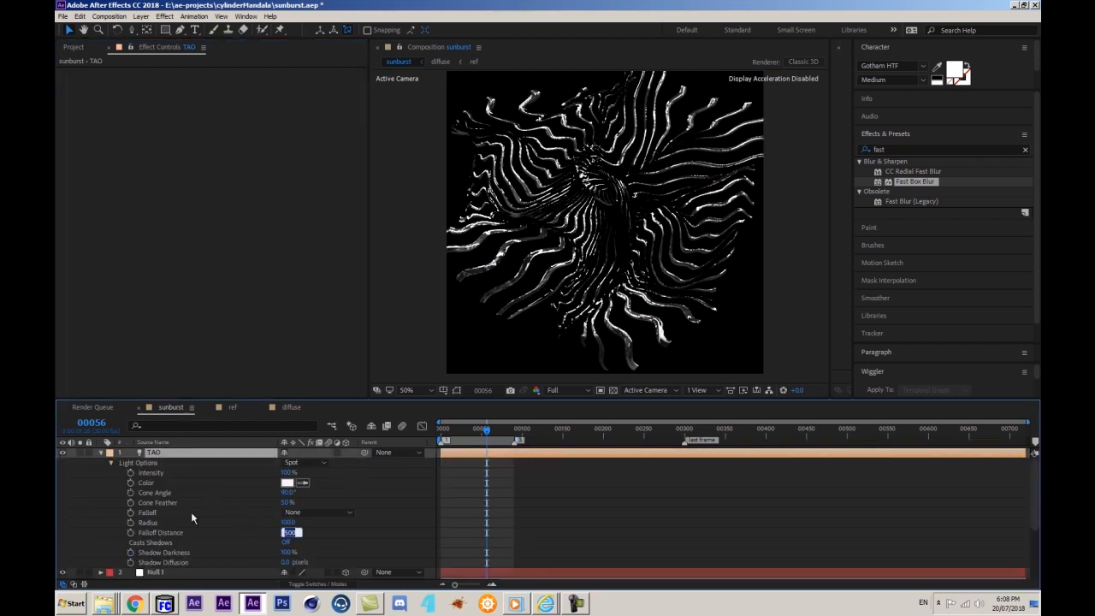
type("100")
key("Return")
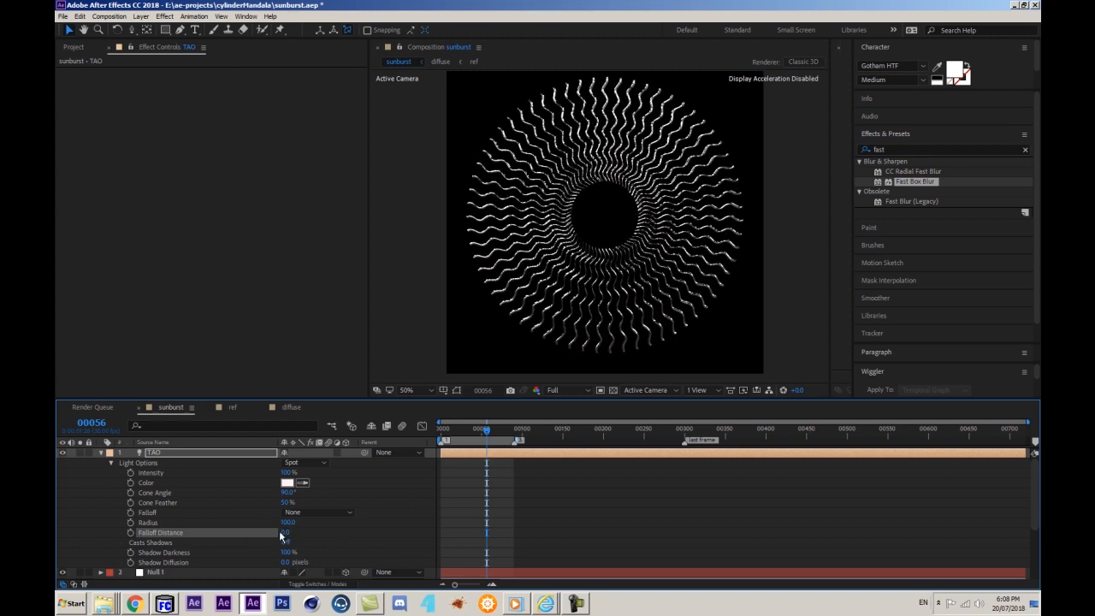
key("ctrl+v")
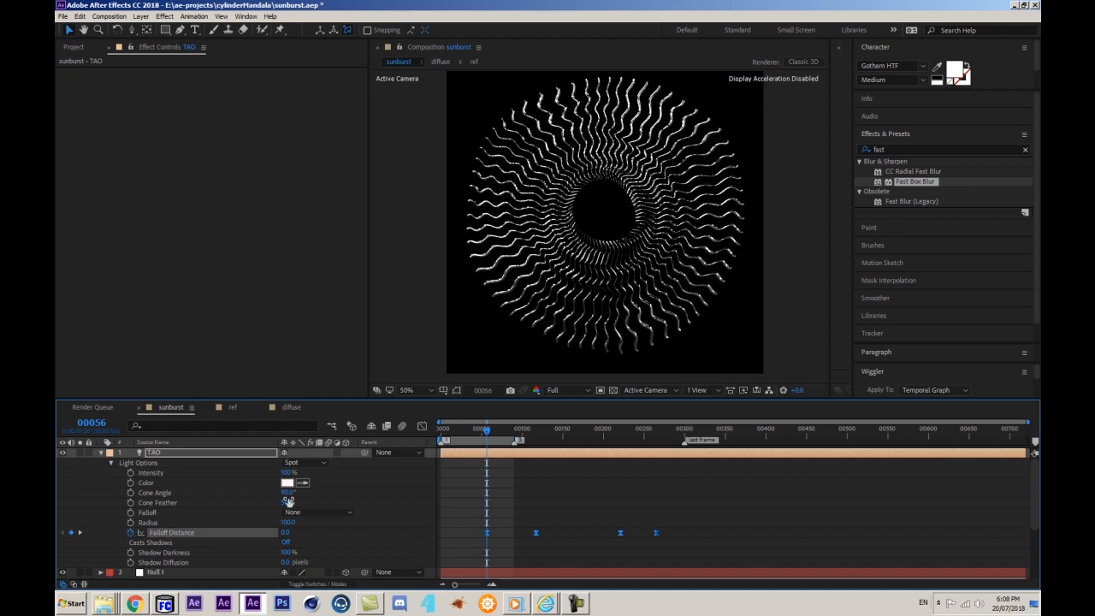
scroll(521, 518, "down", 3)
scroll(531, 538, "up", 3)
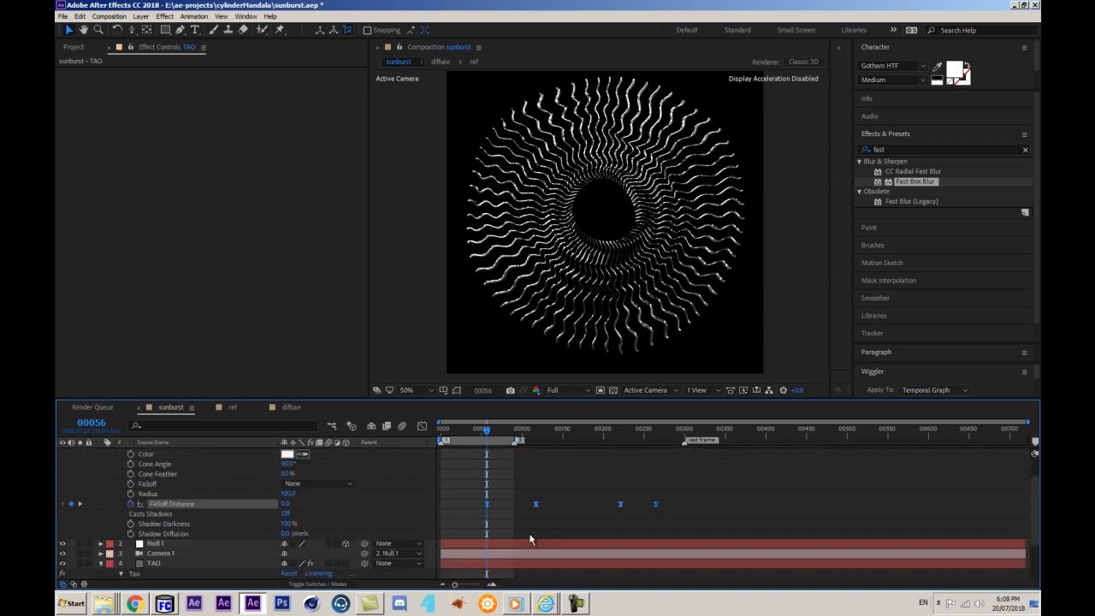
Step: Preview the ray animation with the keyframed Falloff Distance driving the fractal displacement
mouse_move(487, 428)
left_mouse_down()
mouse_move(644, 431)
mouse_move(475, 429)
mouse_move(487, 428)
left_mouse_up()
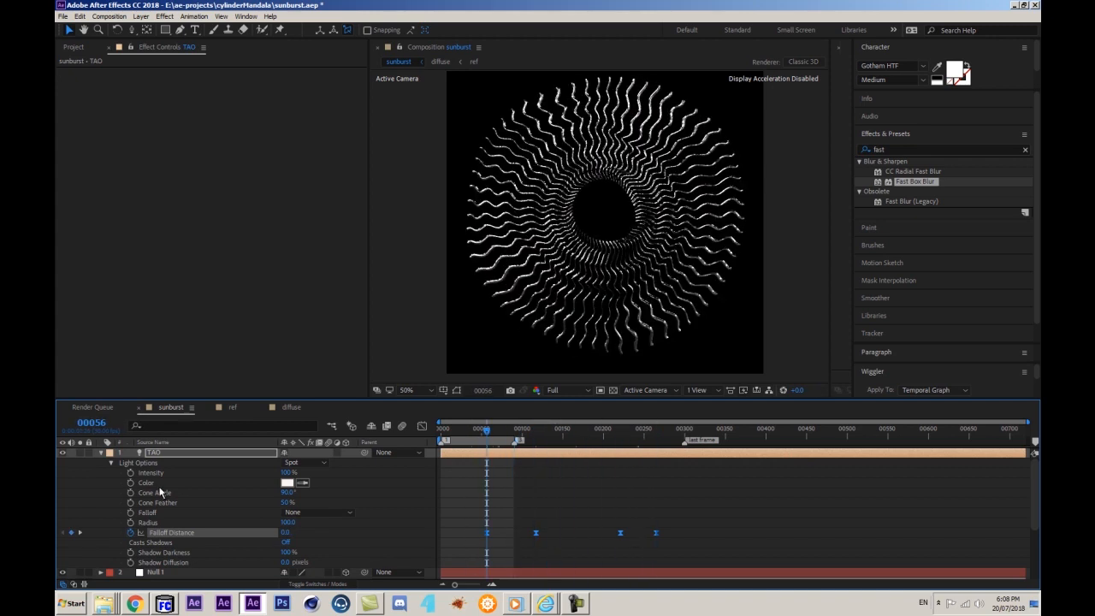
left_click(177, 456)
key("space")
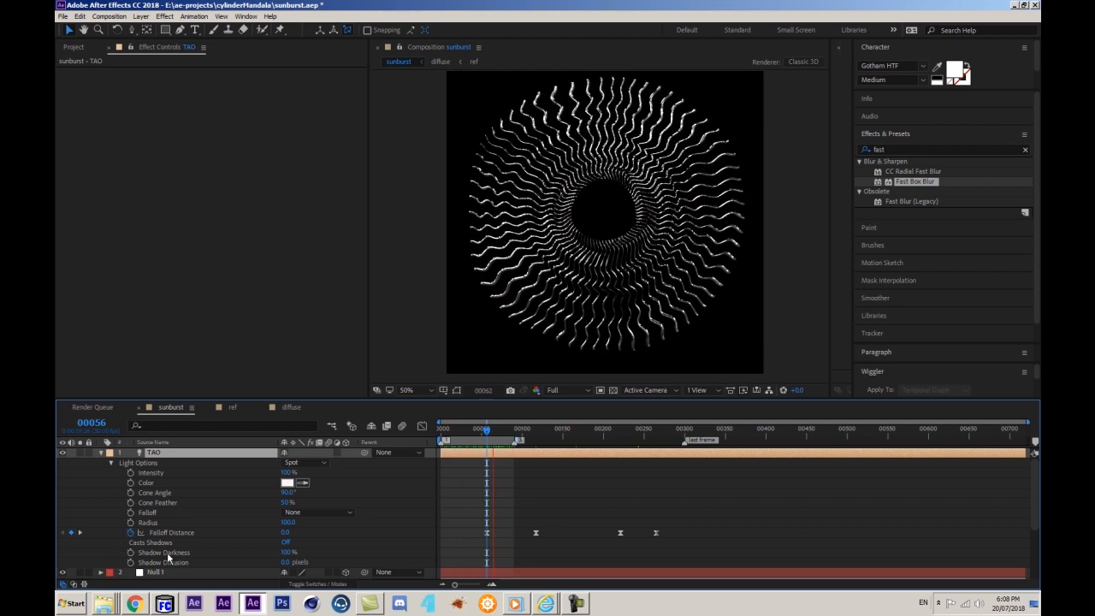
key("space")
Step: Go to frame 90 and set the Tao effect's Fractal Displacement Amplitude to 0
scroll(494, 509, "down", 3)
left_click(511, 440)
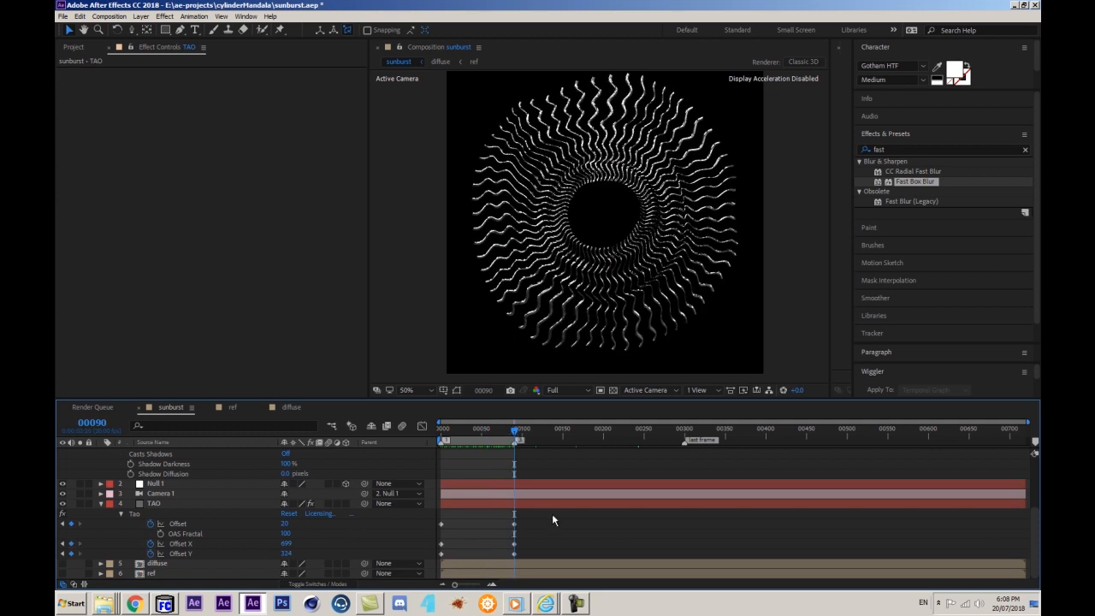
scroll(552, 519, "up", 4)
scroll(321, 517, "down", 3)
left_click(173, 504)
scroll(111, 231, "down", 9)
scroll(91, 264, "down", 10)
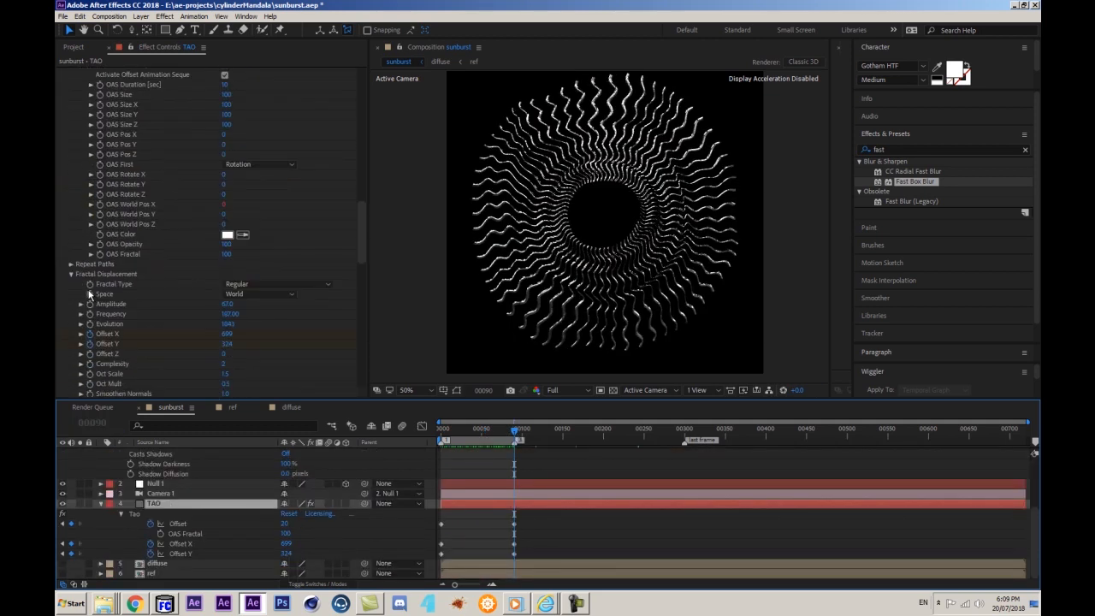
left_click(226, 303)
type("0")
key("Return")
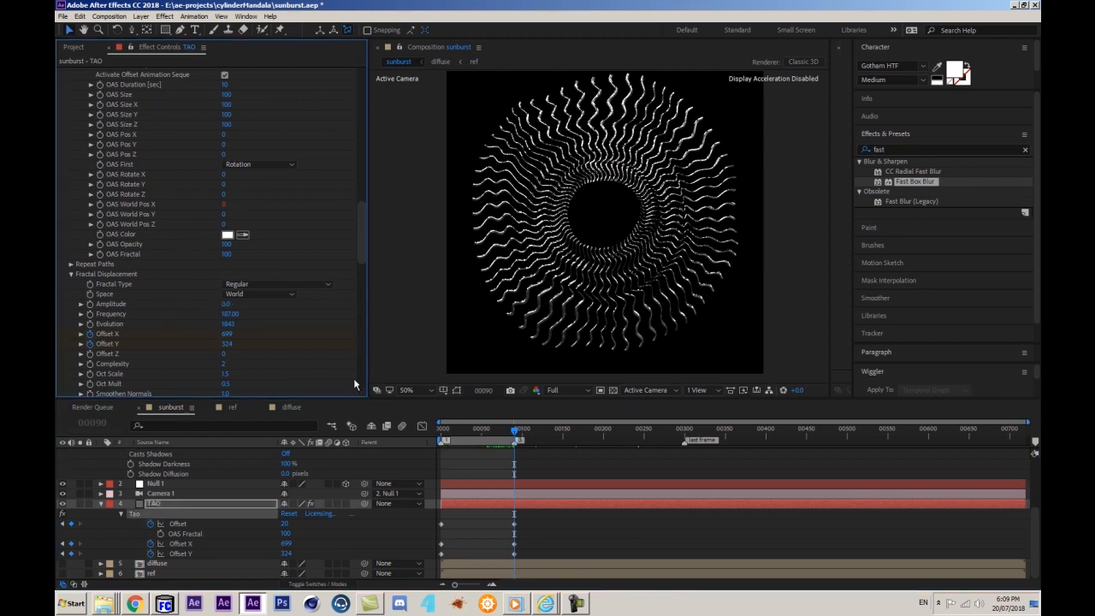
Step: Raise the Fractal Displacement Amplitude to 134 and compare the rays at frame 0 and frame 90 for a matching loop
key("Home")
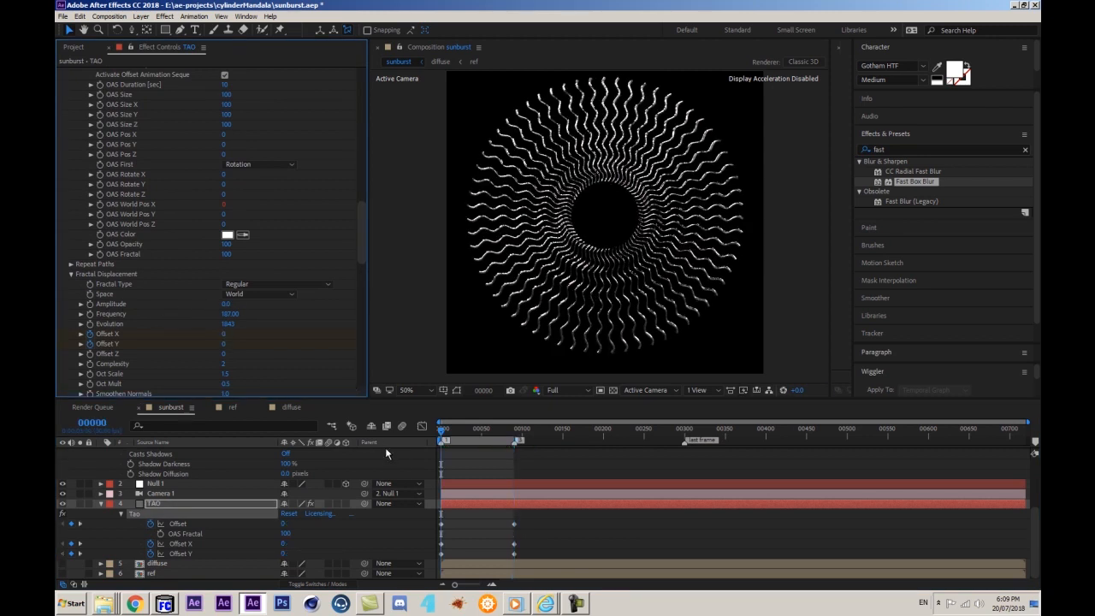
key("k")
key("j")
key("k")
left_click_drag(225, 304, 299, 293)
key("j")
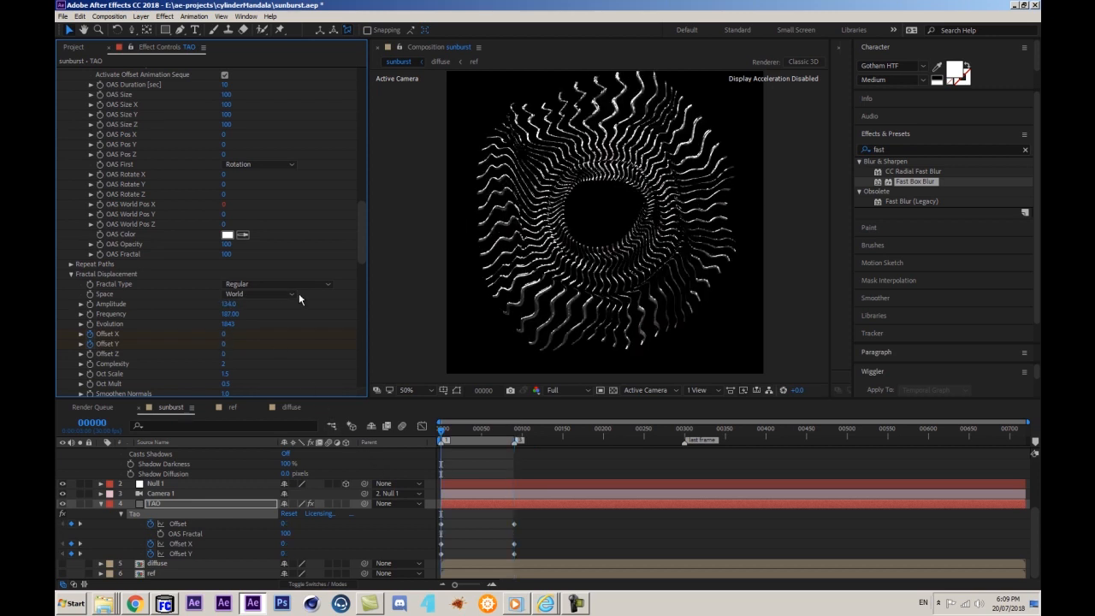
key("k")
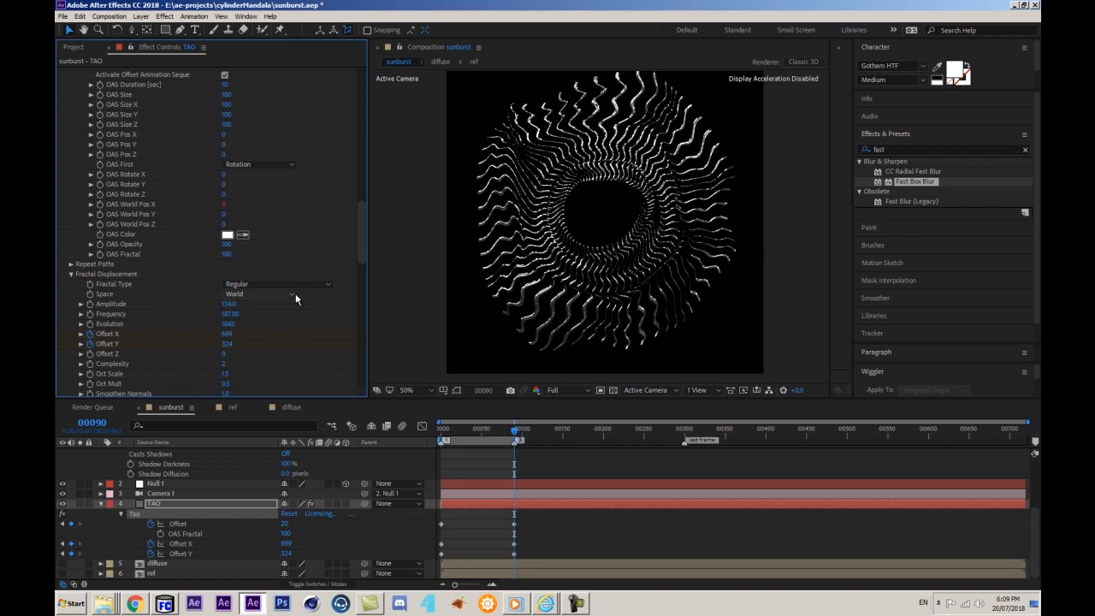
scroll(283, 283, "up", 6)
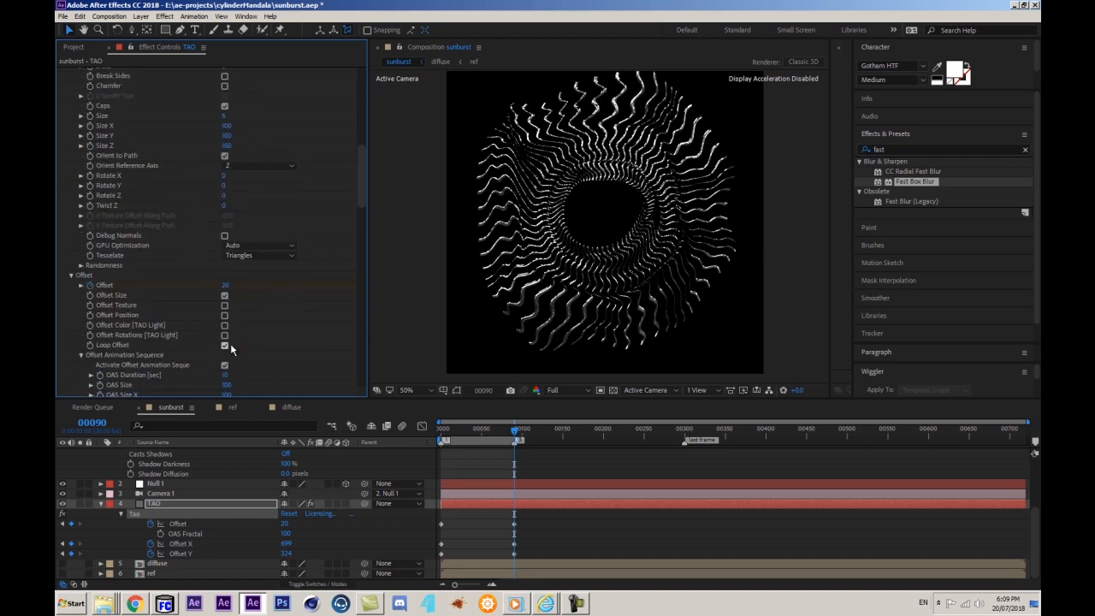
scroll(263, 337, "down", 2)
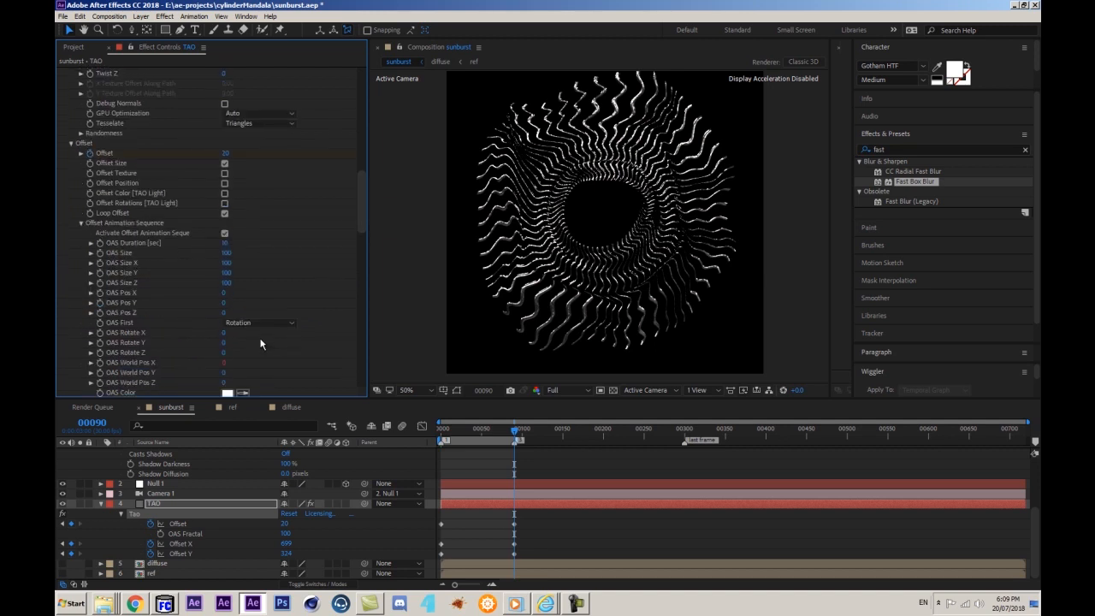
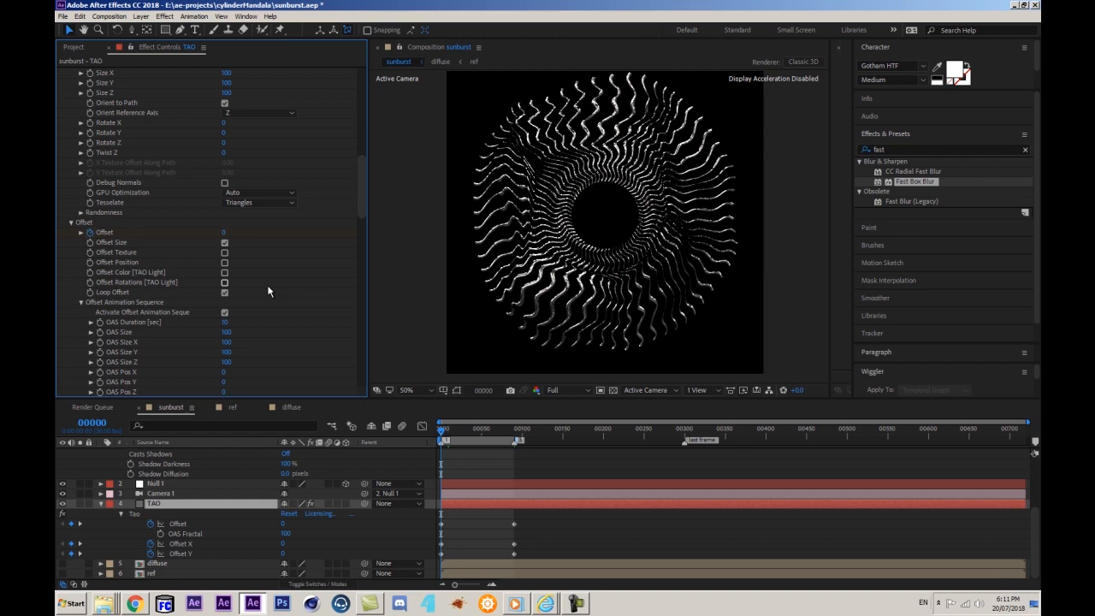
Step: Turn off Offset Size in the Tao effect and compare the rays at frame 0 and frame 90
left_click(224, 243)
key("k")
key("j")
key("k")
key("j")
key("k")
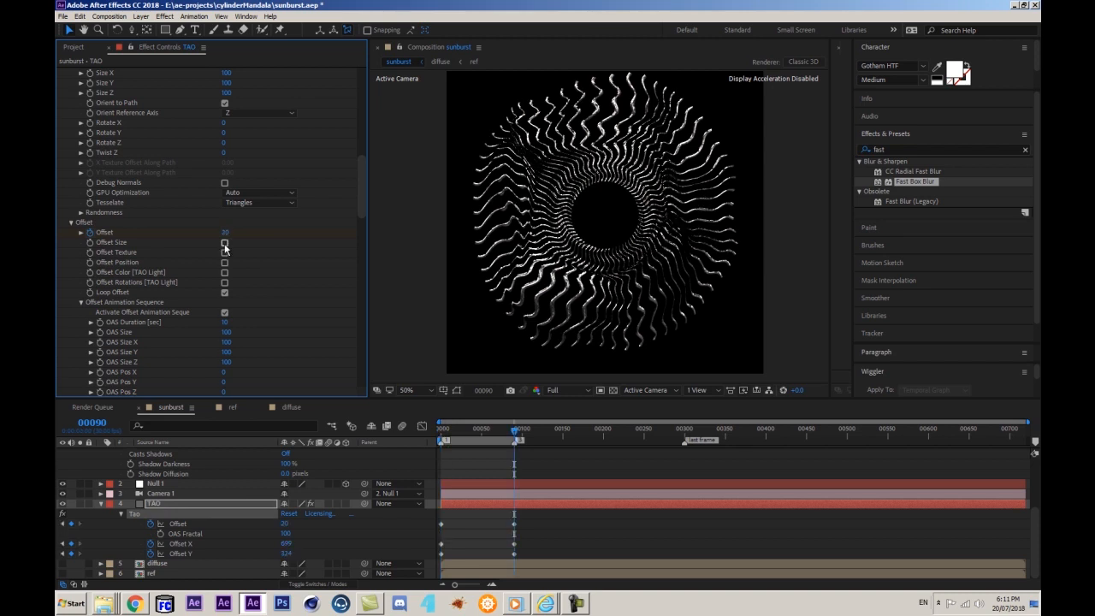
key("j")
key("k")
key("j")
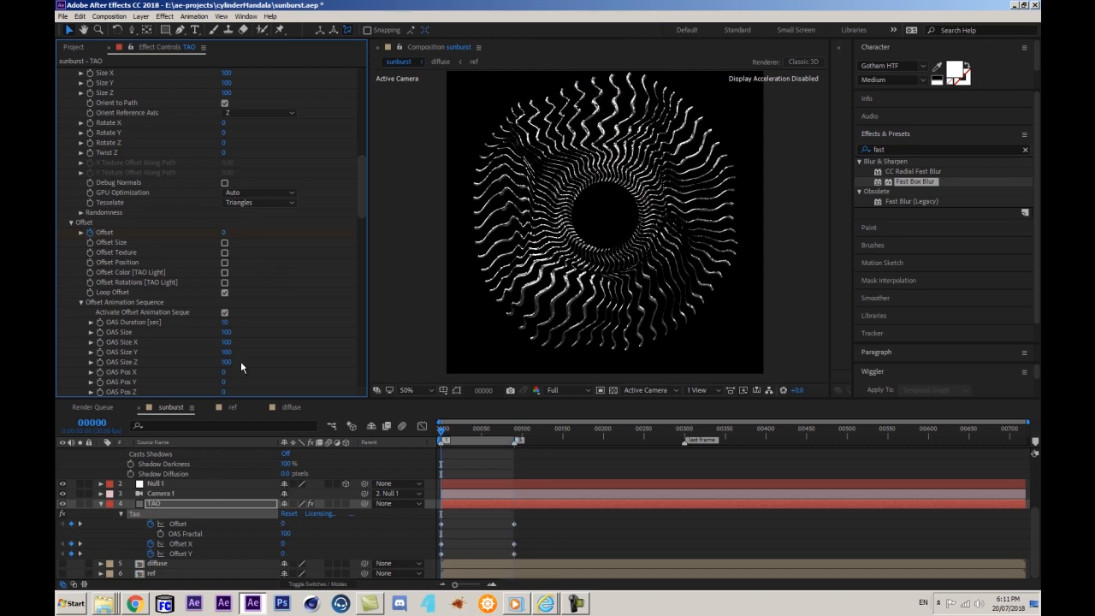
Step: Preview the ray animation and inspect the rays up close around the central hole
scroll(230, 391, "down", 3)
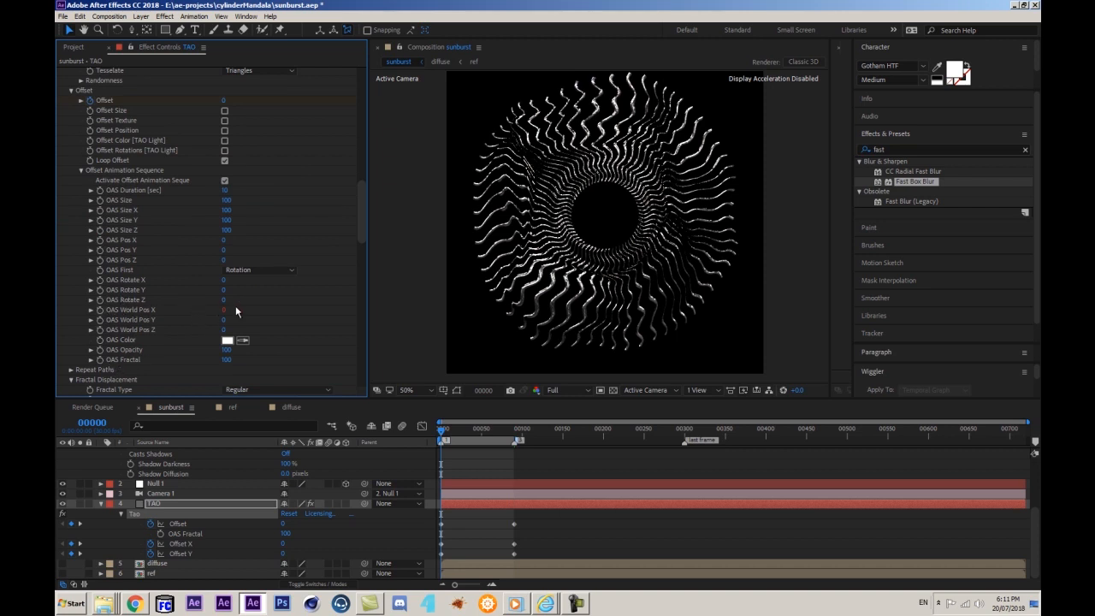
left_click_drag(447, 434, 463, 435)
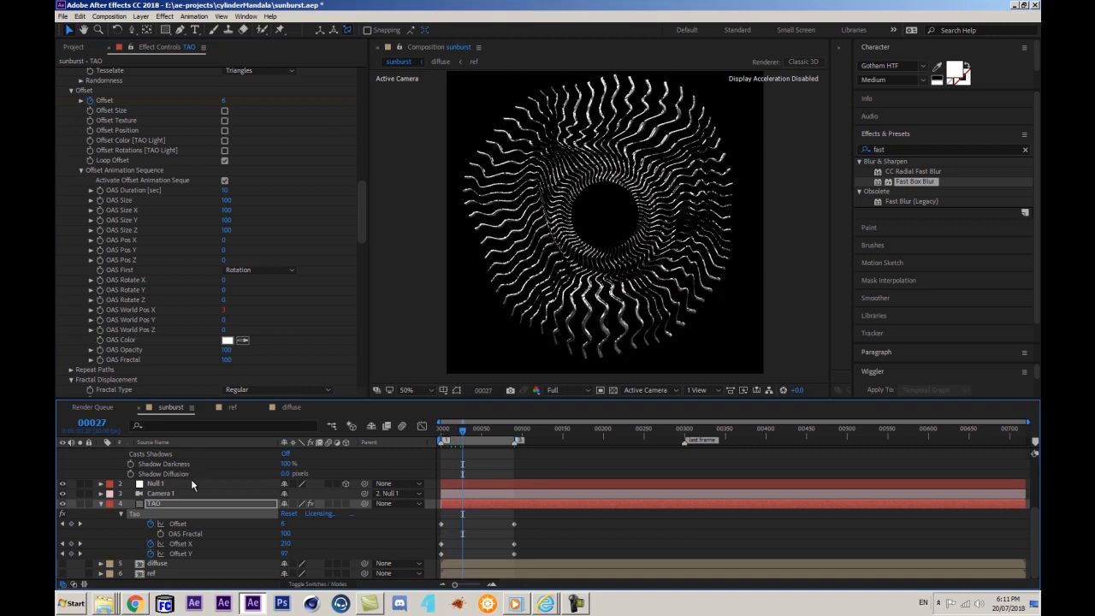
left_click(188, 503)
key("space")
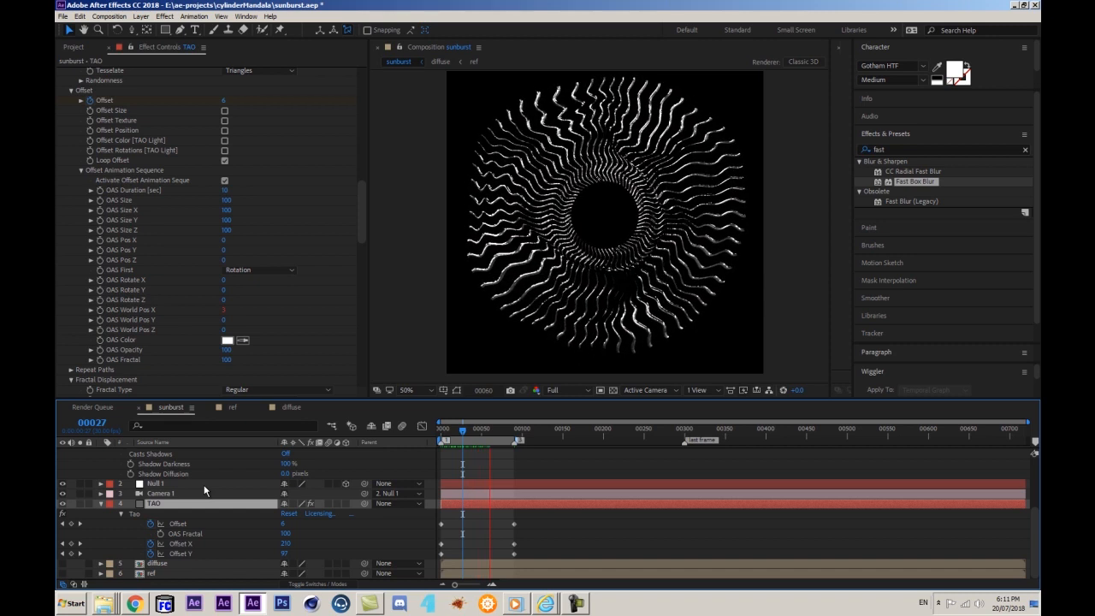
scroll(220, 304, "up", 6)
scroll(221, 304, "up", 10)
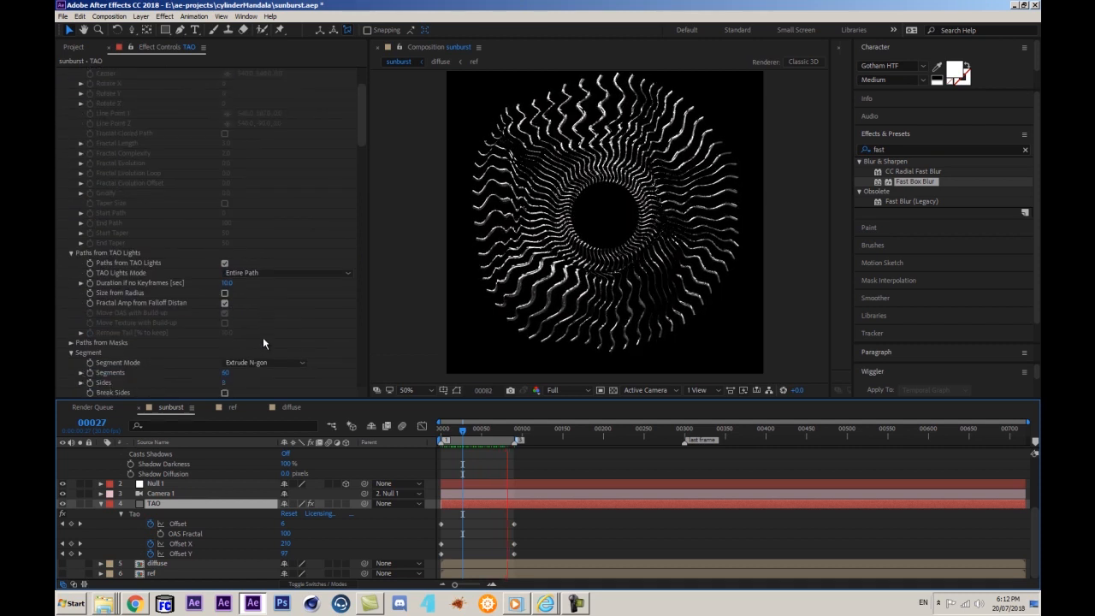
scroll(263, 337, "down", 8)
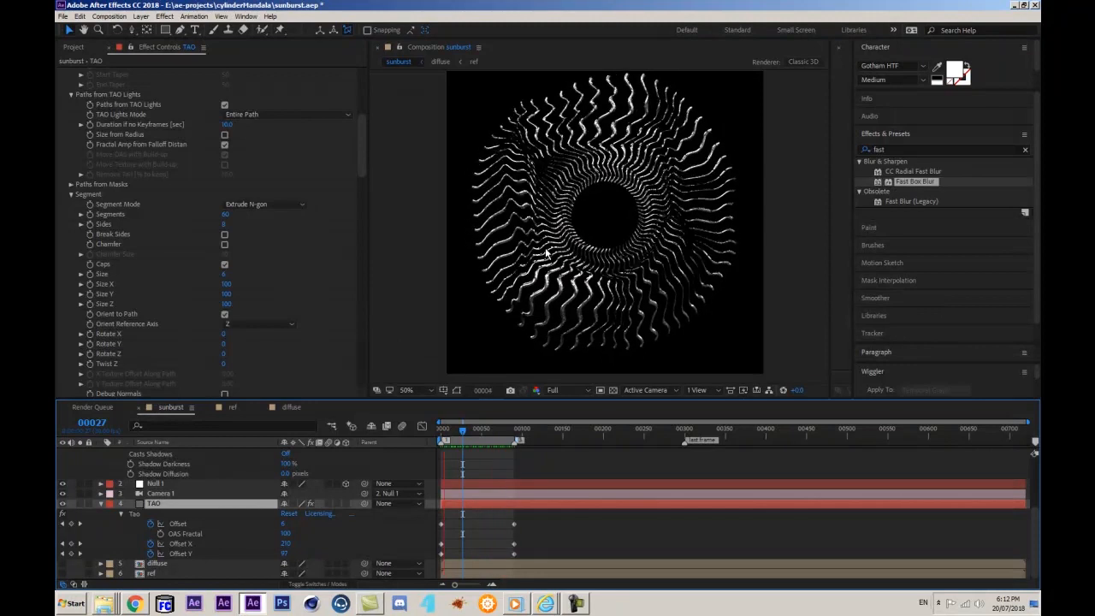
scroll(615, 248, "up", 4)
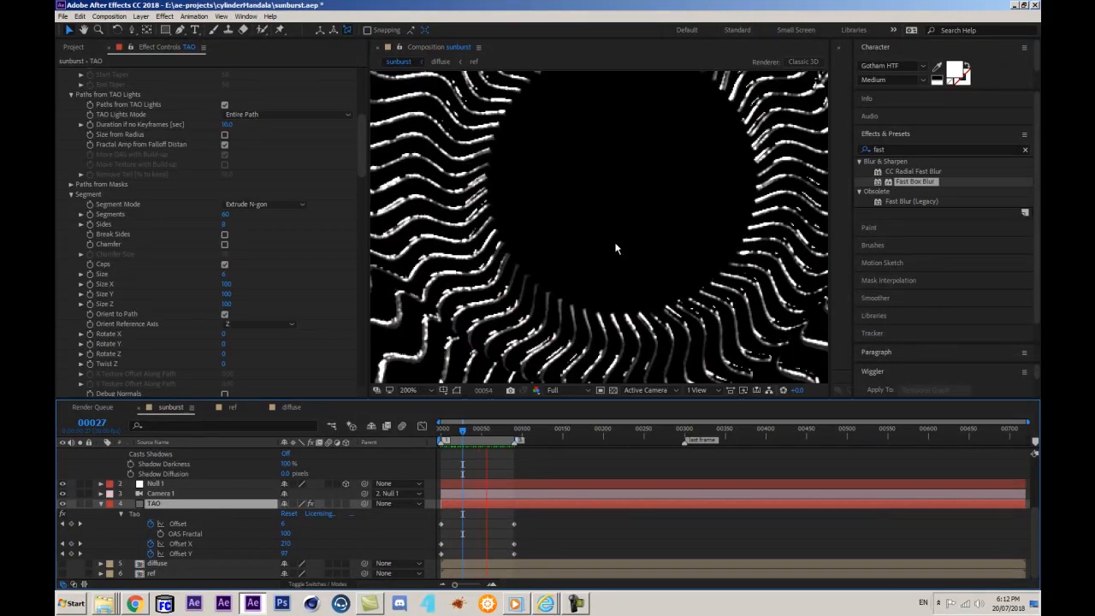
scroll(613, 243, "down", 2)
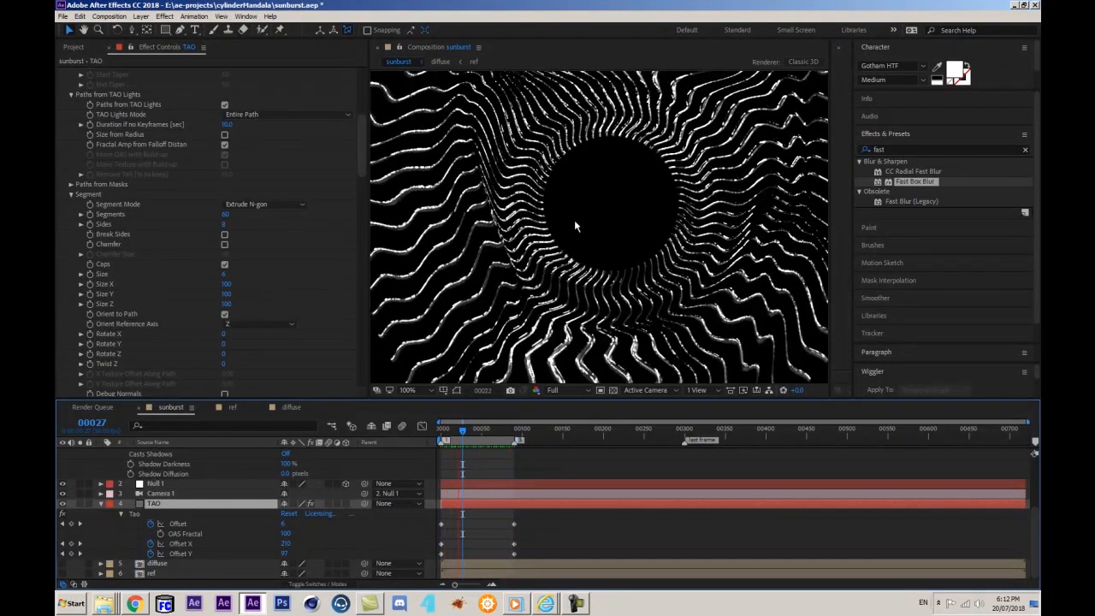
scroll(584, 244, "down", 2)
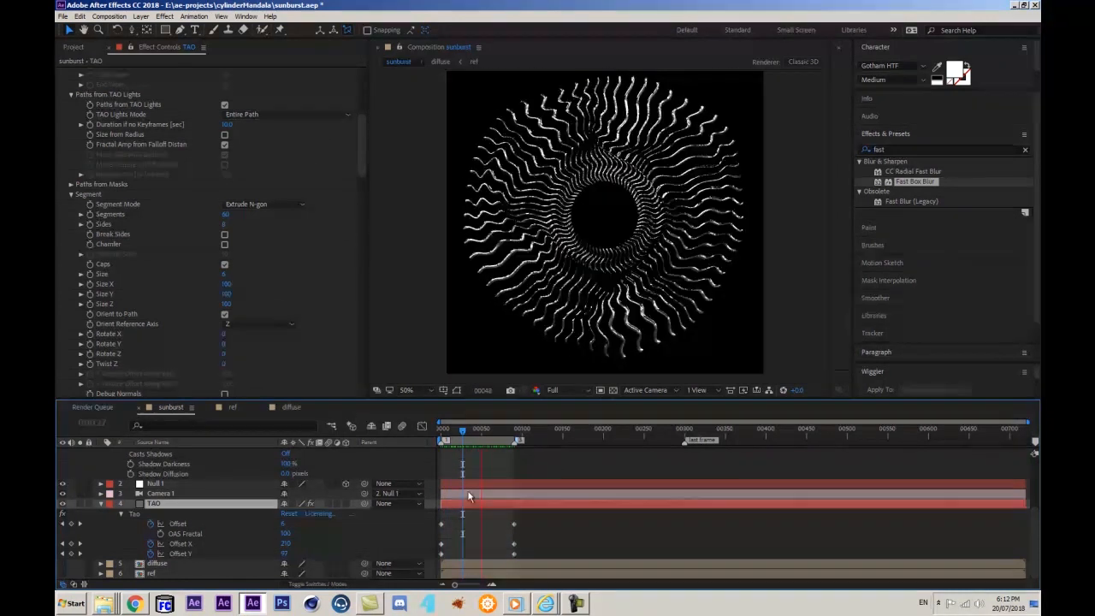
Step: Check the TAO light's Falloff Distance keyframes while stepping through frames 64 and 95
scroll(526, 466, "up", 3)
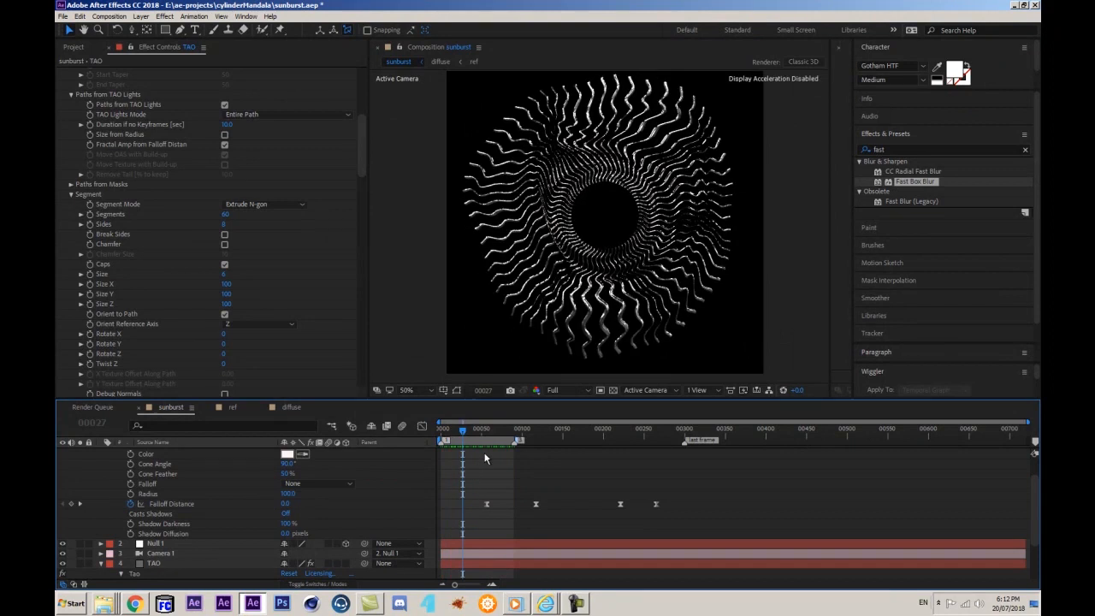
scroll(486, 478, "up", 2)
left_click(240, 451)
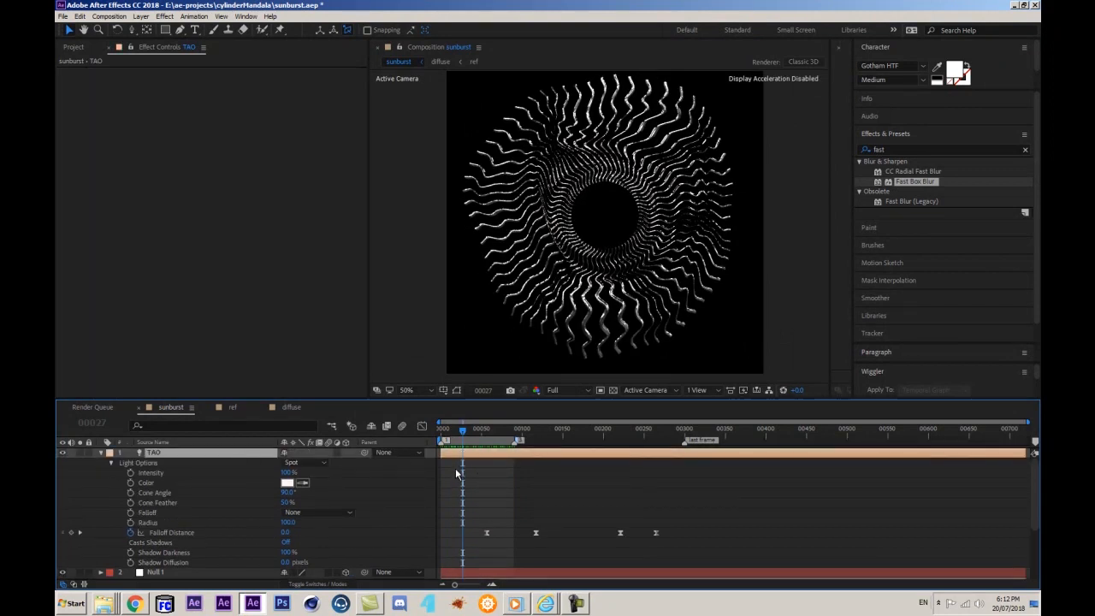
left_click_drag(462, 429, 490, 432)
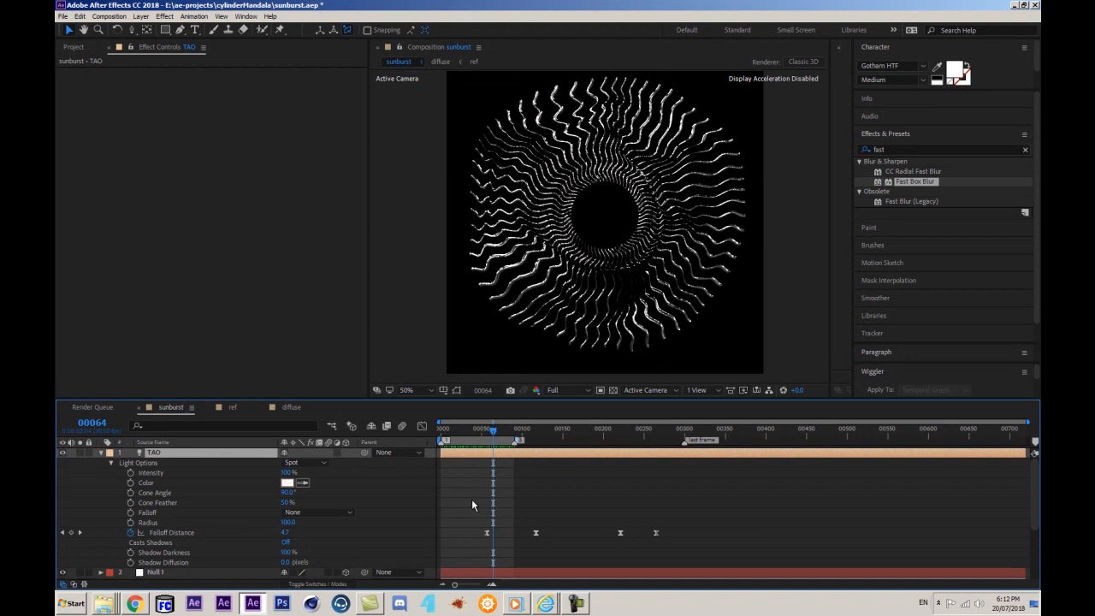
left_click_drag(494, 430, 522, 433)
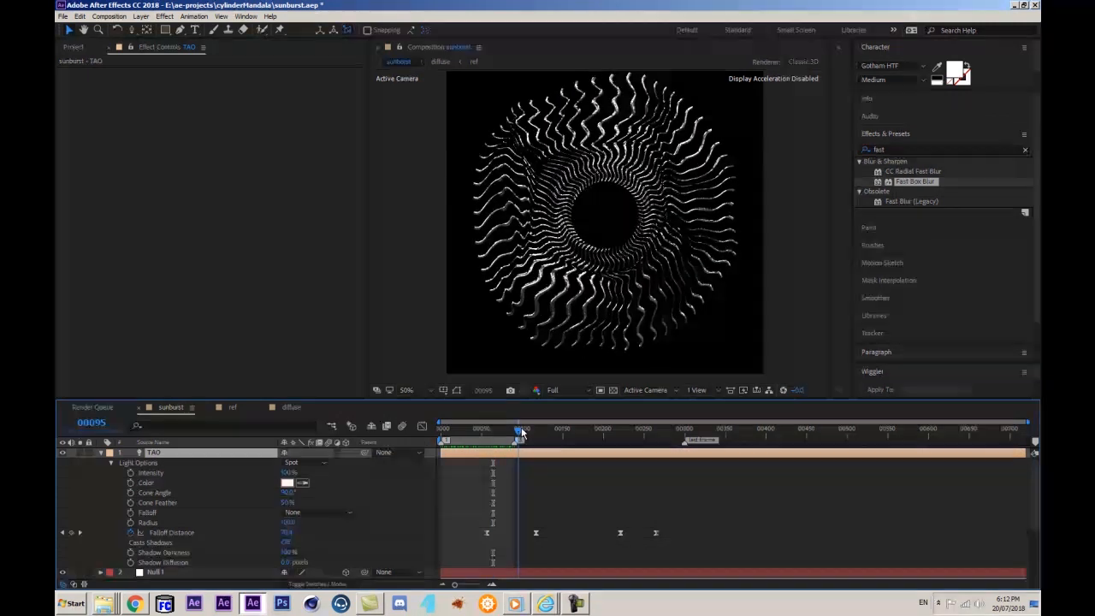
Step: Return to frame 90 and review the Tao effect's Segment, Offset and Offset Animation Sequence settings
left_click(187, 573)
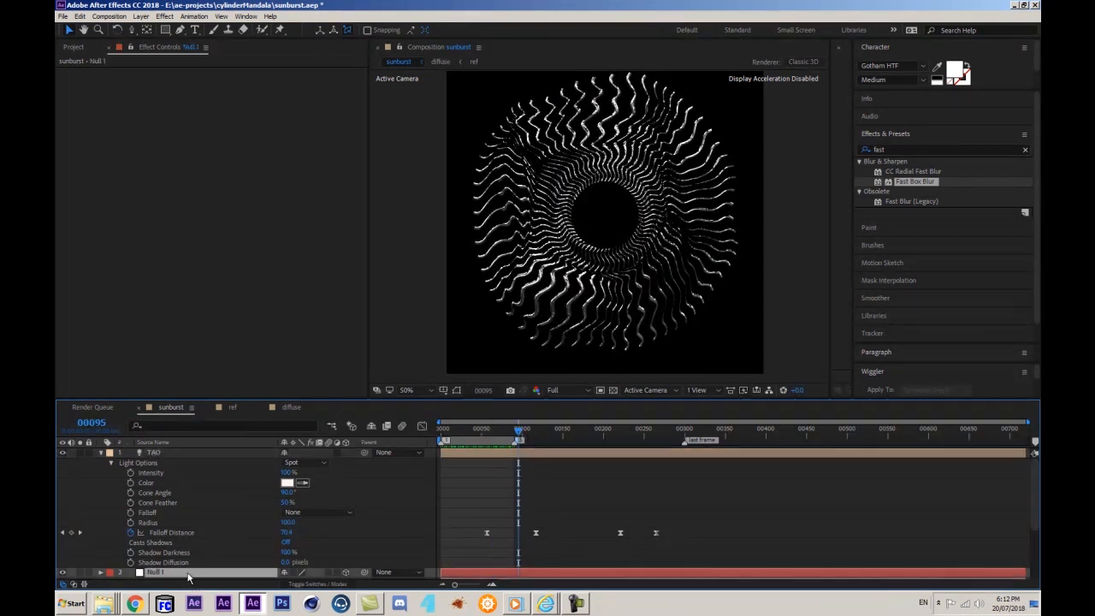
scroll(178, 530, "down", 3)
left_click(154, 505)
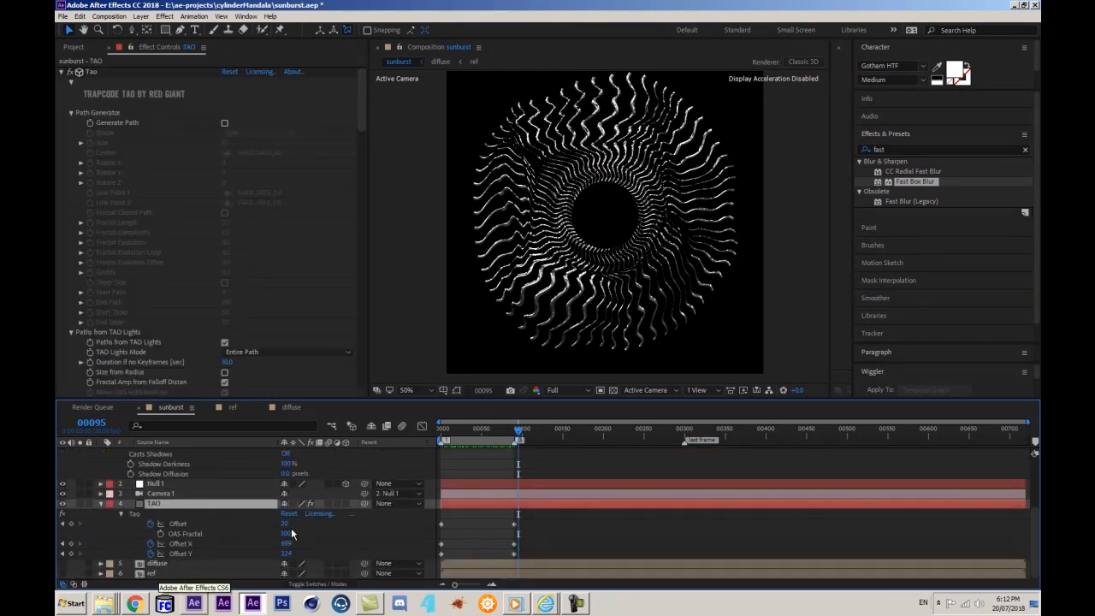
left_click_drag(445, 432, 514, 437)
scroll(125, 318, "down", 10)
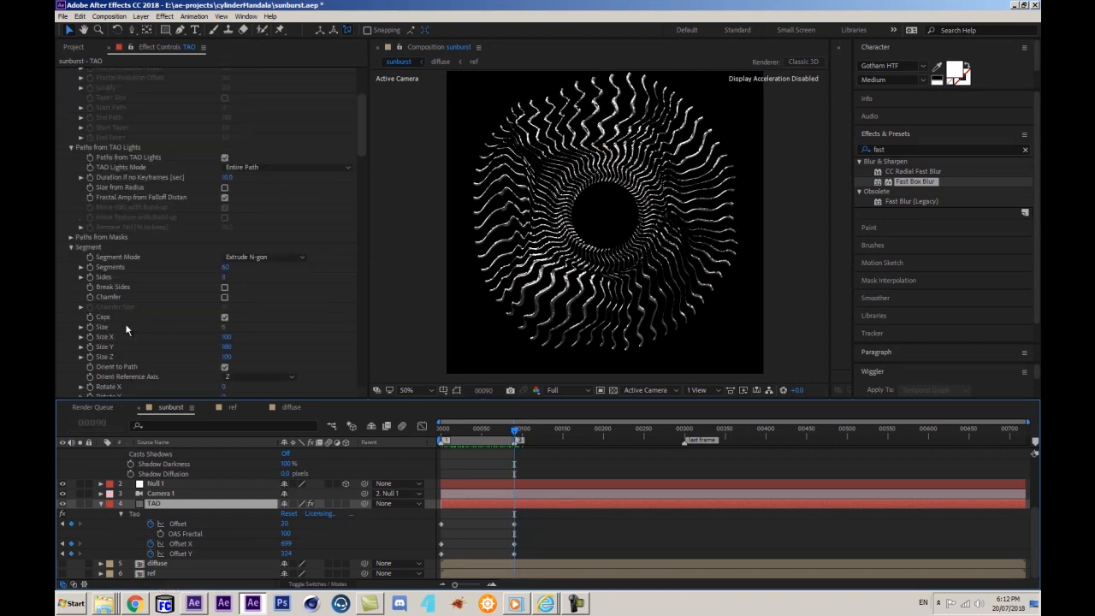
scroll(127, 328, "down", 5)
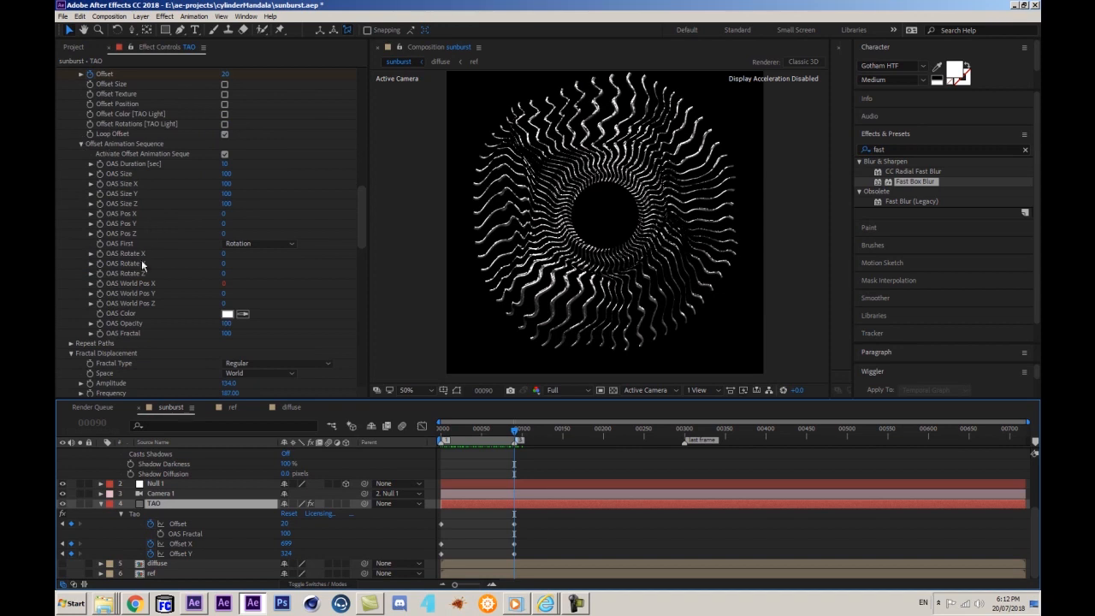
Step: Shift the TAO light's second Falloff Distance keyframe slightly later and its first one slightly earlier, and collapse the light layer
scroll(537, 539, "up", 2)
scroll(537, 539, "up", 1)
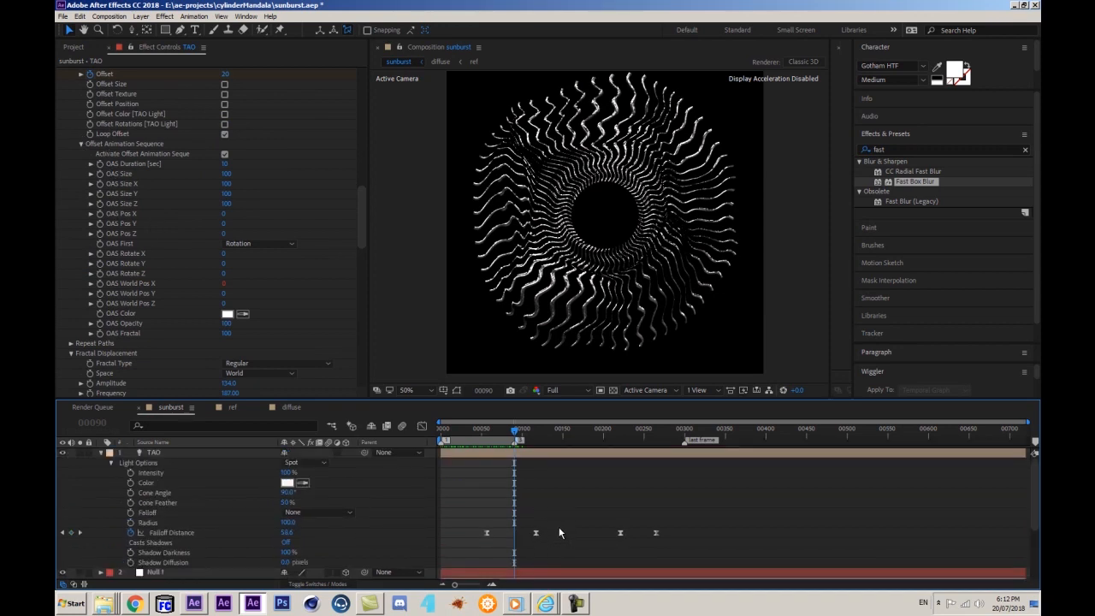
left_click_drag(538, 535, 544, 533)
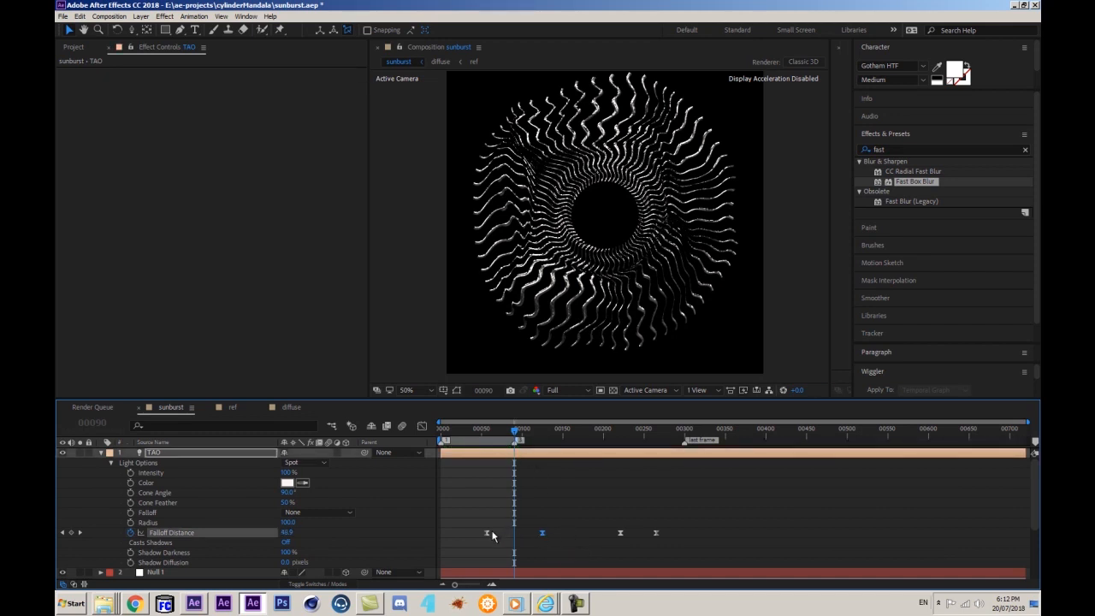
left_click_drag(487, 533, 483, 532)
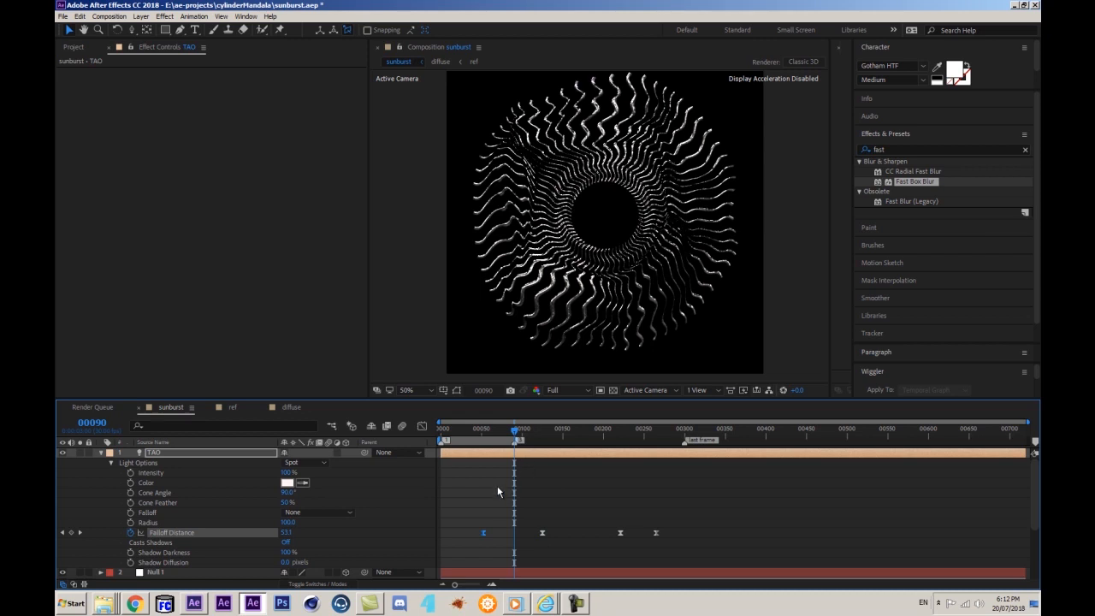
left_click(101, 453)
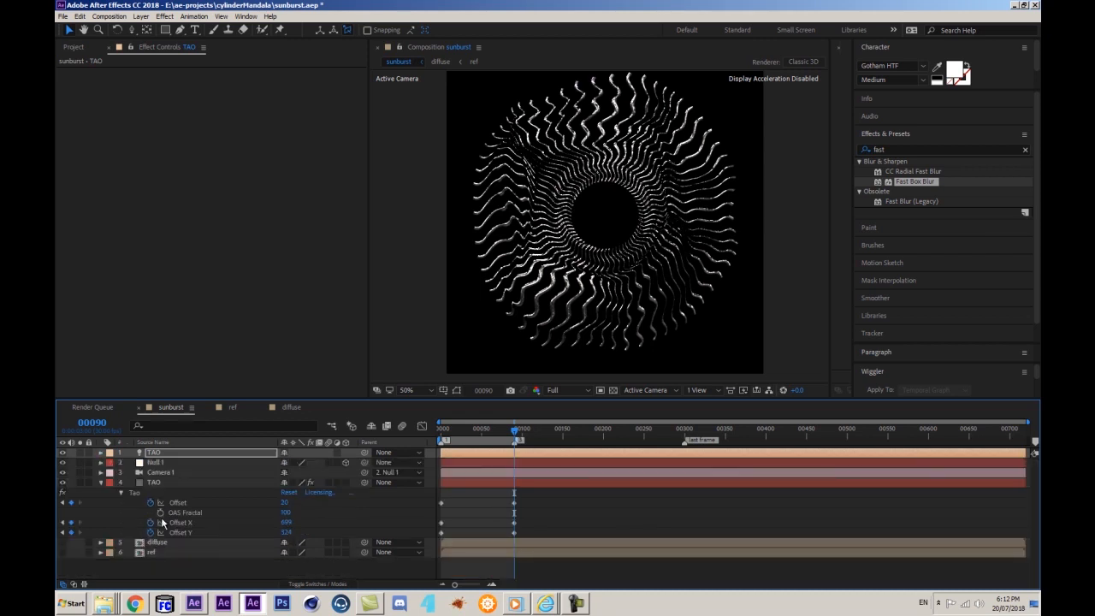
Step: Set the Tao effect's Built-in Environment under Image Based Lighting to Off
left_click(158, 482)
scroll(228, 257, "down", 15)
scroll(221, 302, "down", 8)
left_click(268, 175)
left_click(258, 186)
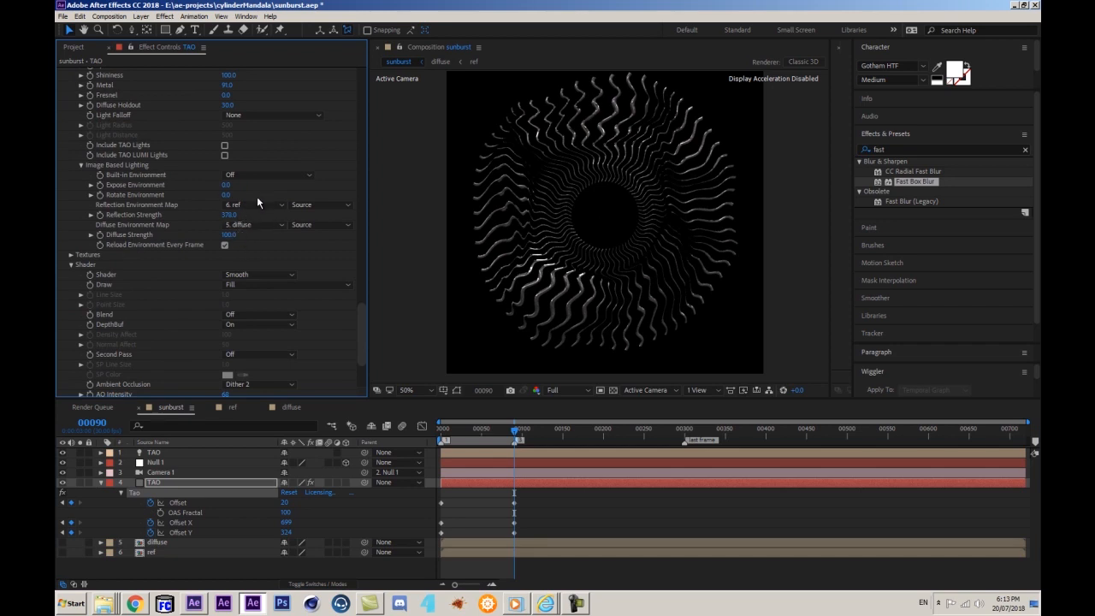
scroll(257, 196, "up", 3)
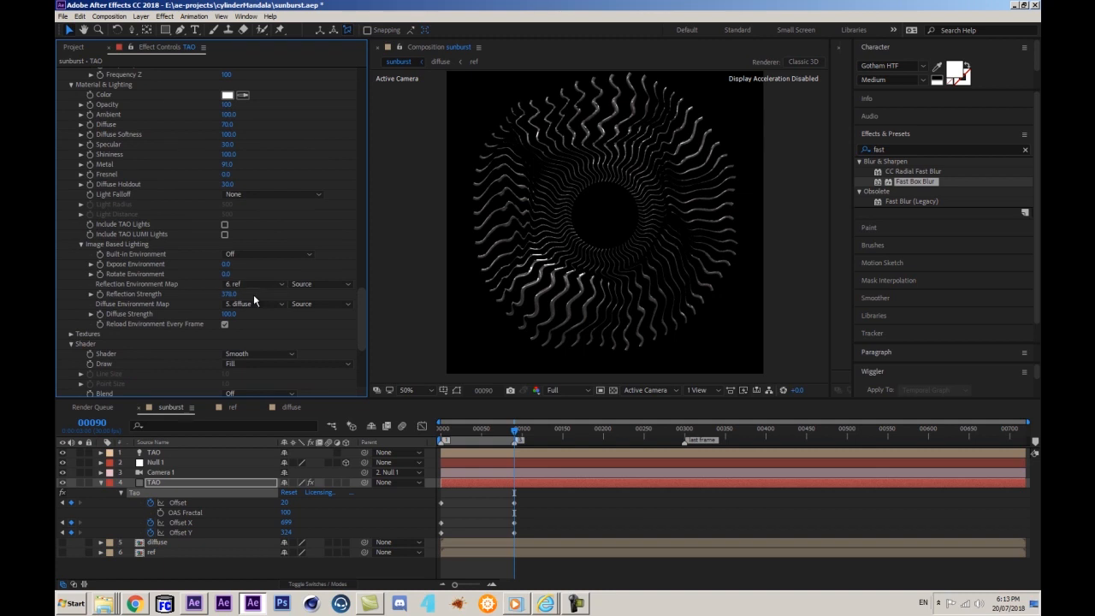
Step: In the ref composition, reshape the HDR layer's RGB curve by raising its white end and adjusting its two middle points
double_click(163, 555)
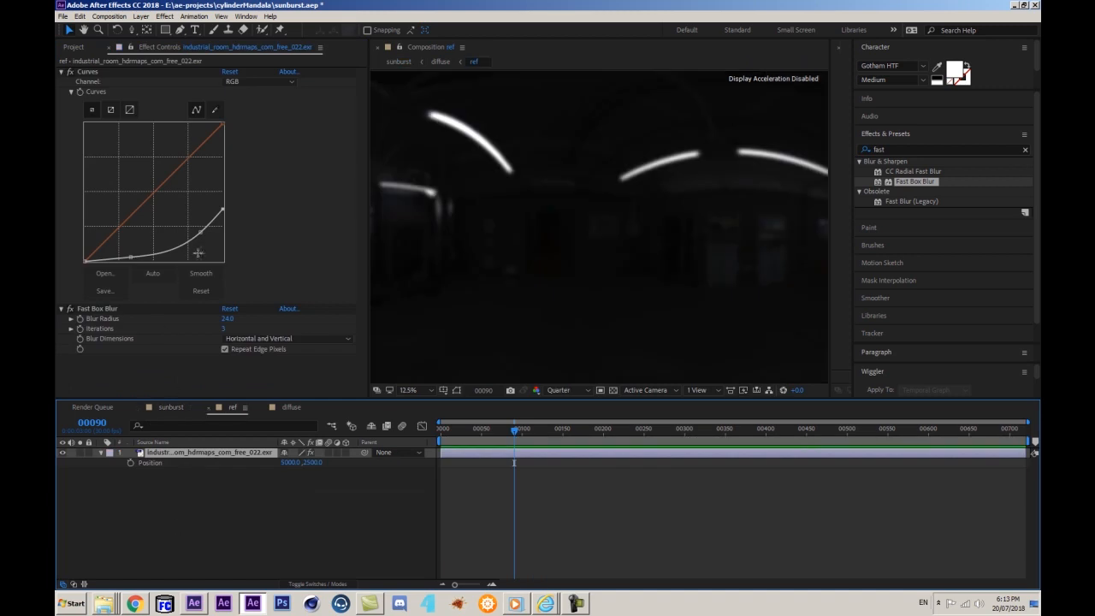
left_click(202, 233)
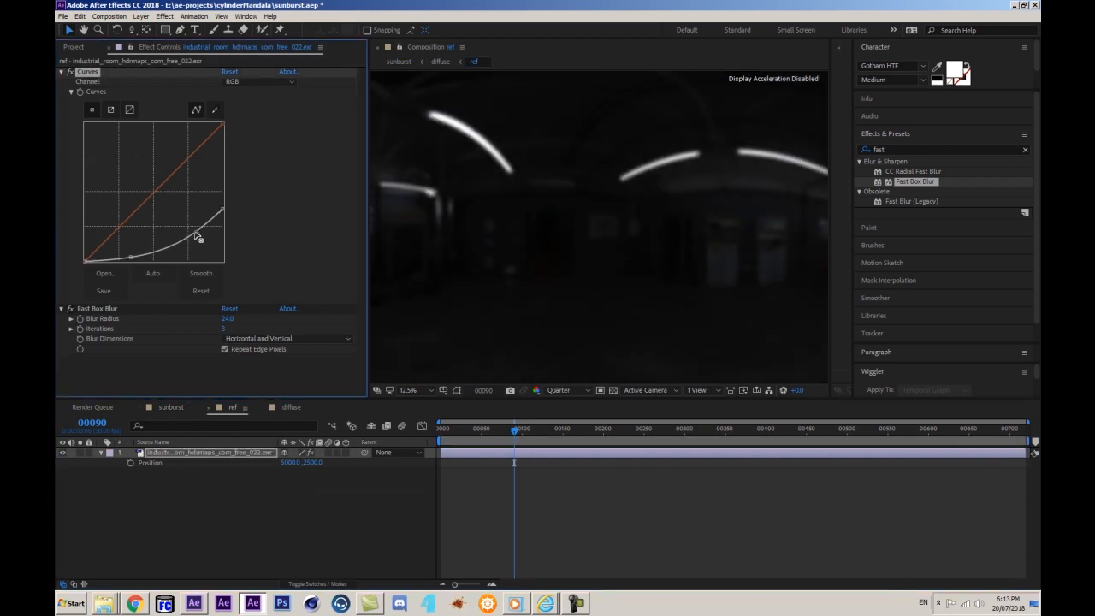
left_click_drag(222, 209, 222, 197)
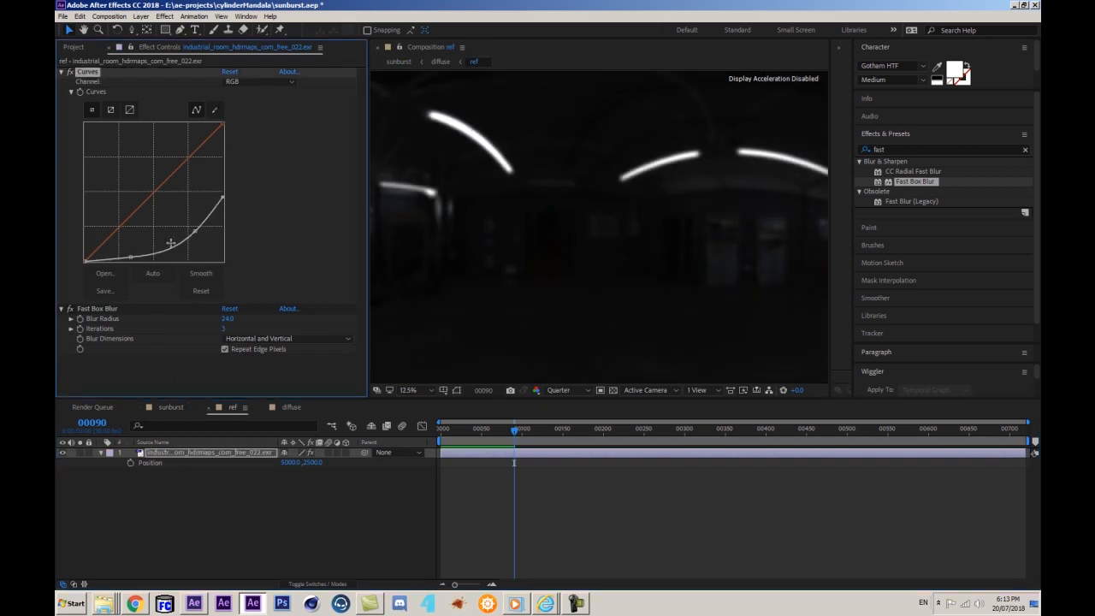
left_click_drag(131, 257, 125, 258)
left_click_drag(195, 230, 191, 229)
Step: Return to the sunburst composition and save the project
key("Tab")
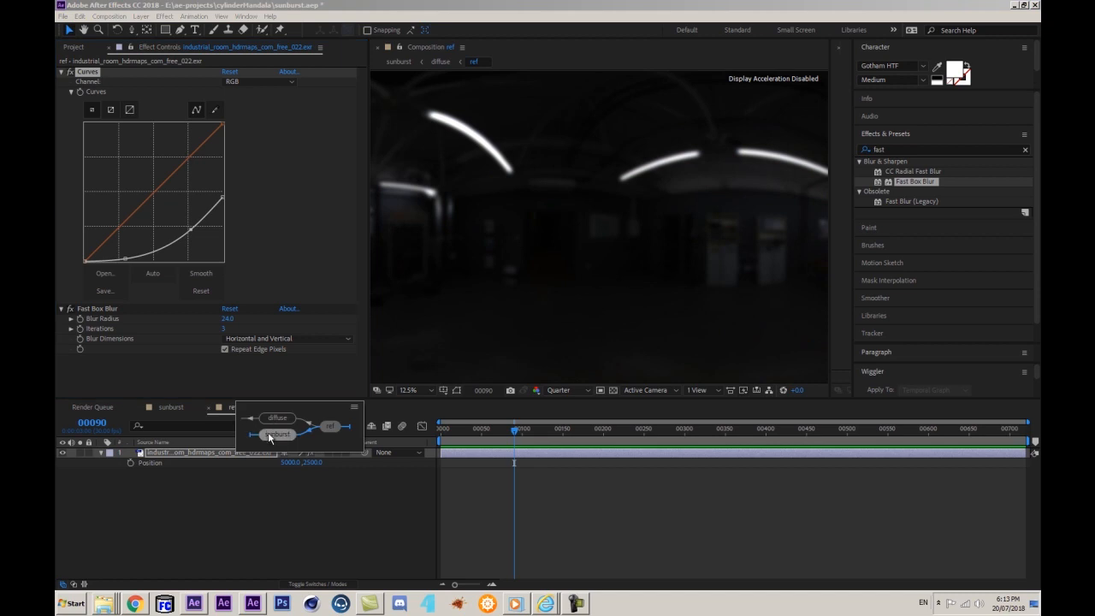
left_click(280, 438)
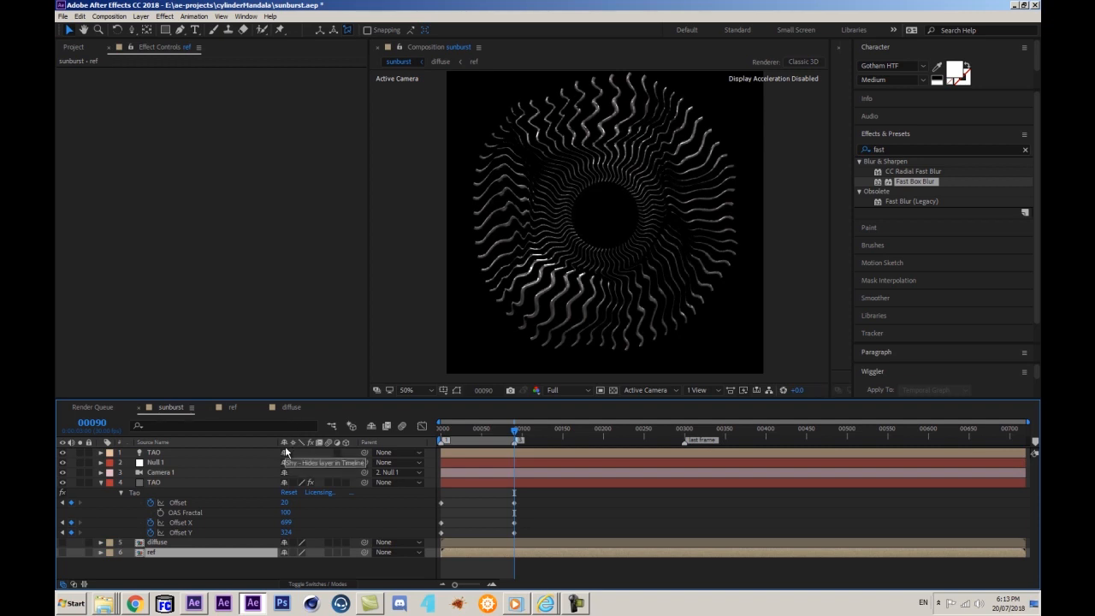
scroll(562, 295, "up", 1)
scroll(562, 295, "down", 1)
key("ctrl+s")
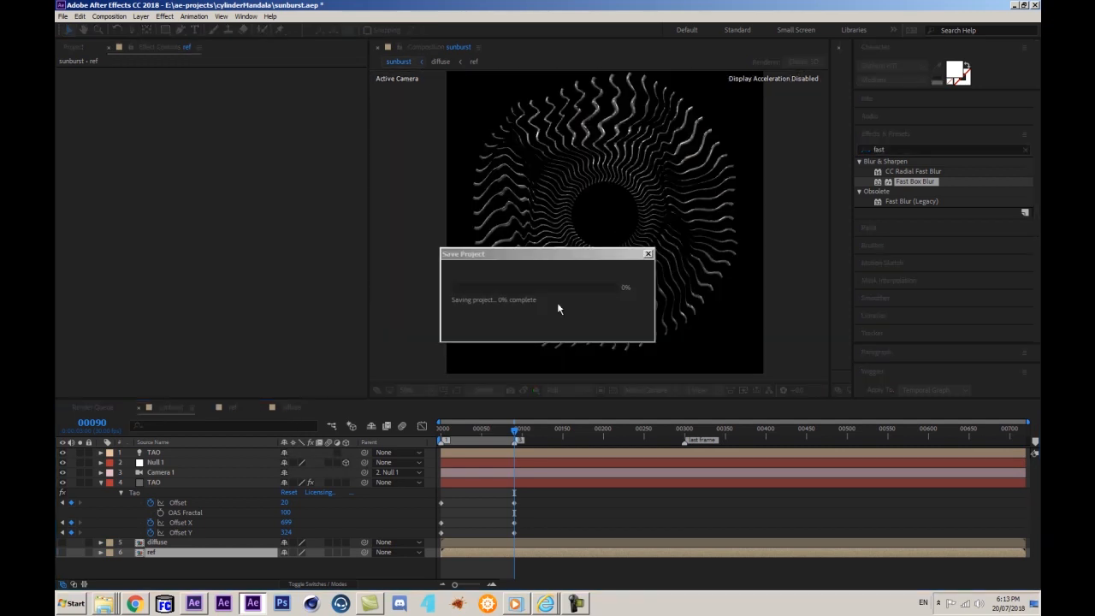
scroll(476, 373, "up", 1)
scroll(476, 373, "down", 1)
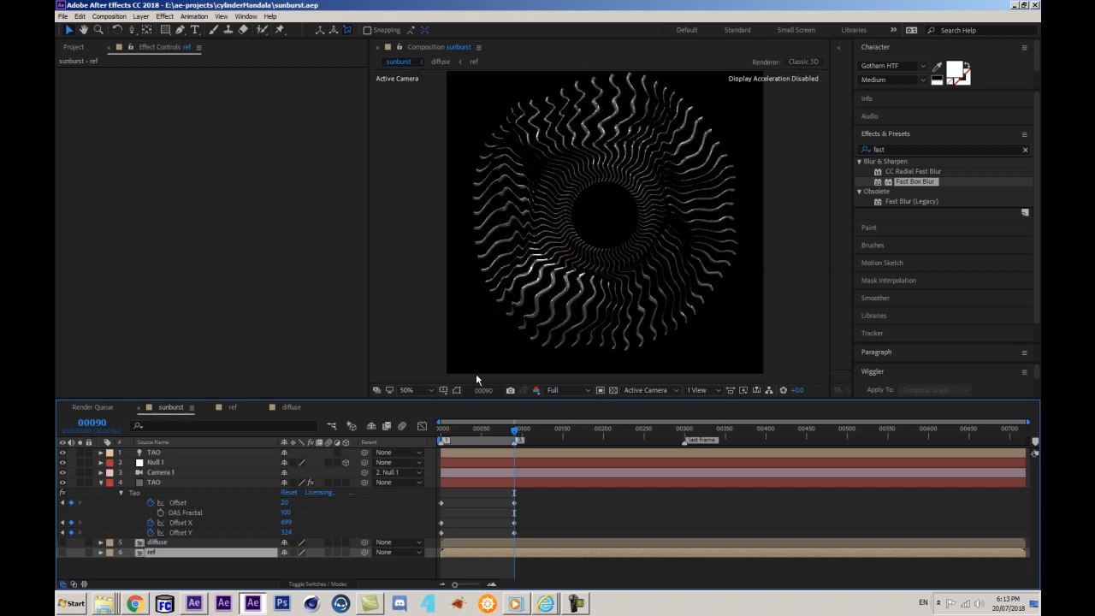
Step: Reopen the ref composition and apply the Levels effect to the HDR image layer
double_click(160, 553)
scroll(472, 221, "down", 1)
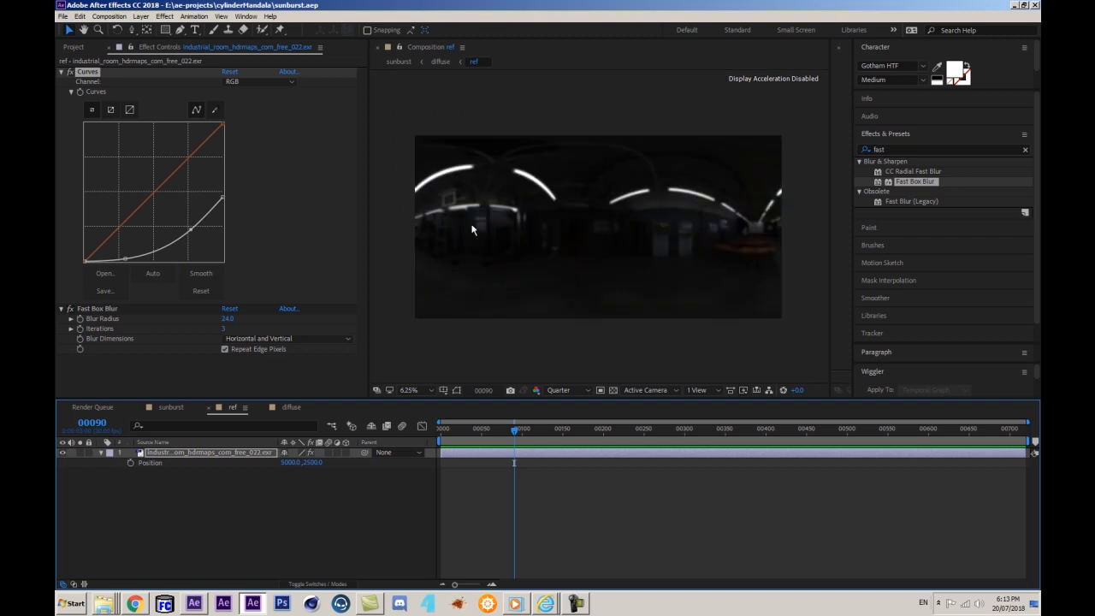
left_click(60, 71)
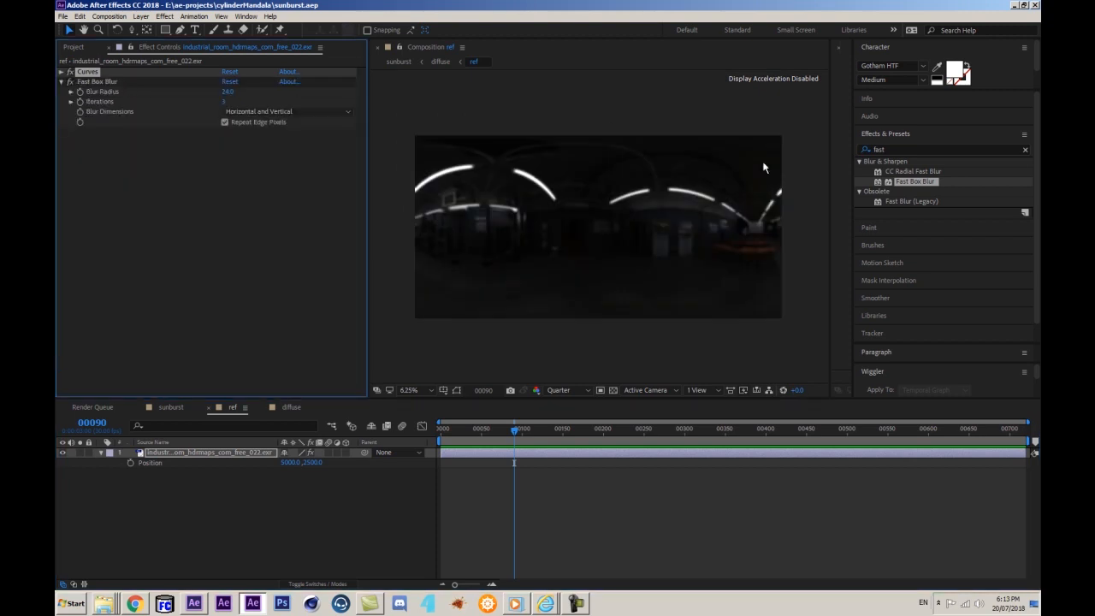
double_click(898, 148)
type("levels")
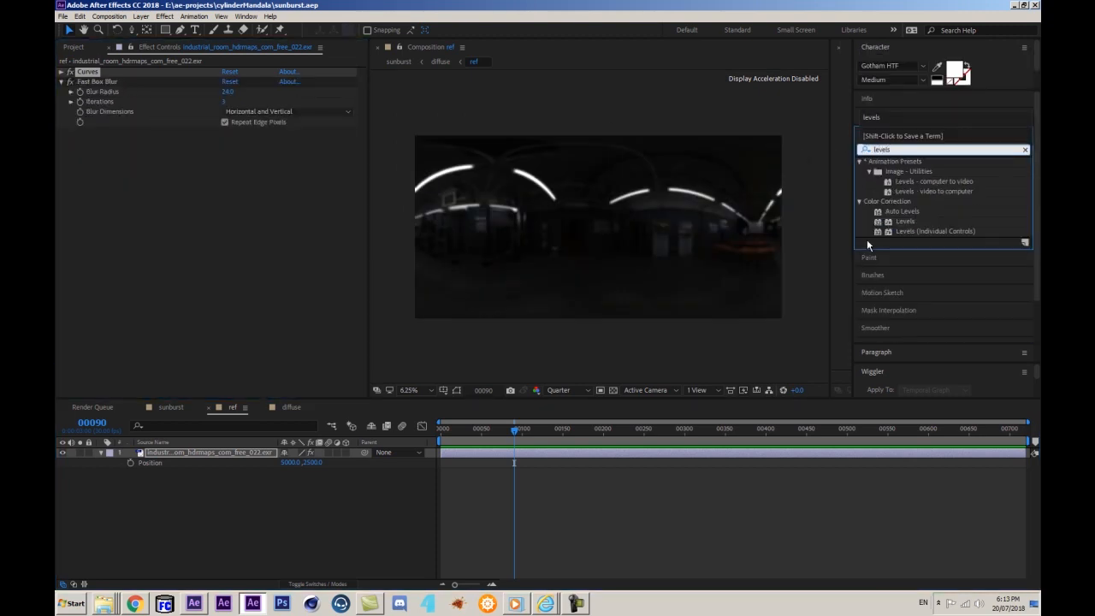
double_click(914, 221)
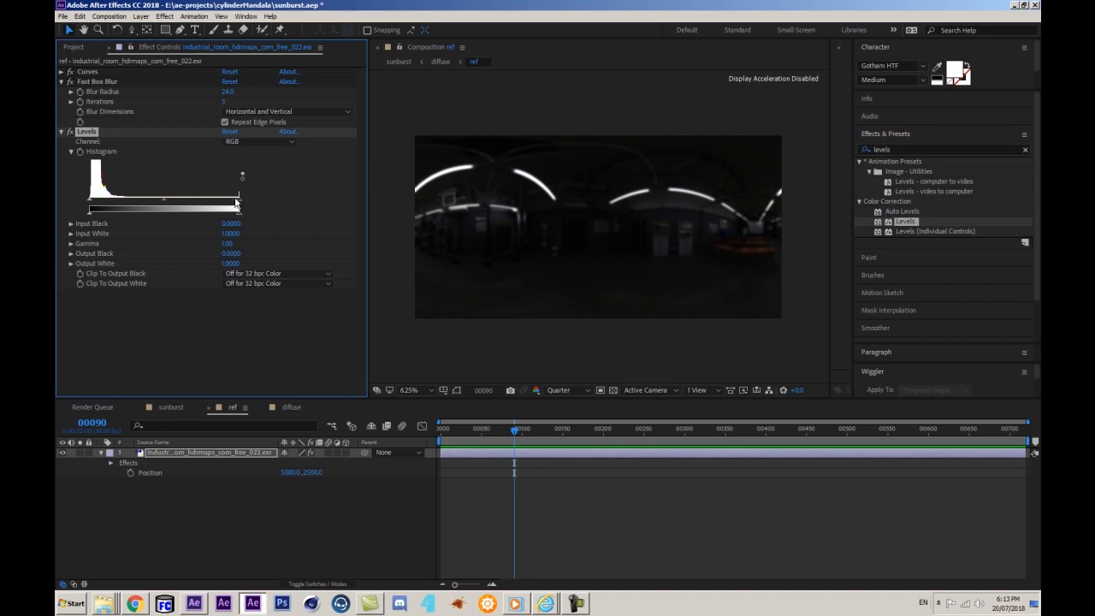
Step: Set the HDR layer's Levels to Input White 0.4157 and Gamma 0.58, and check the result in the sunburst composition
left_click_drag(163, 207, 133, 213)
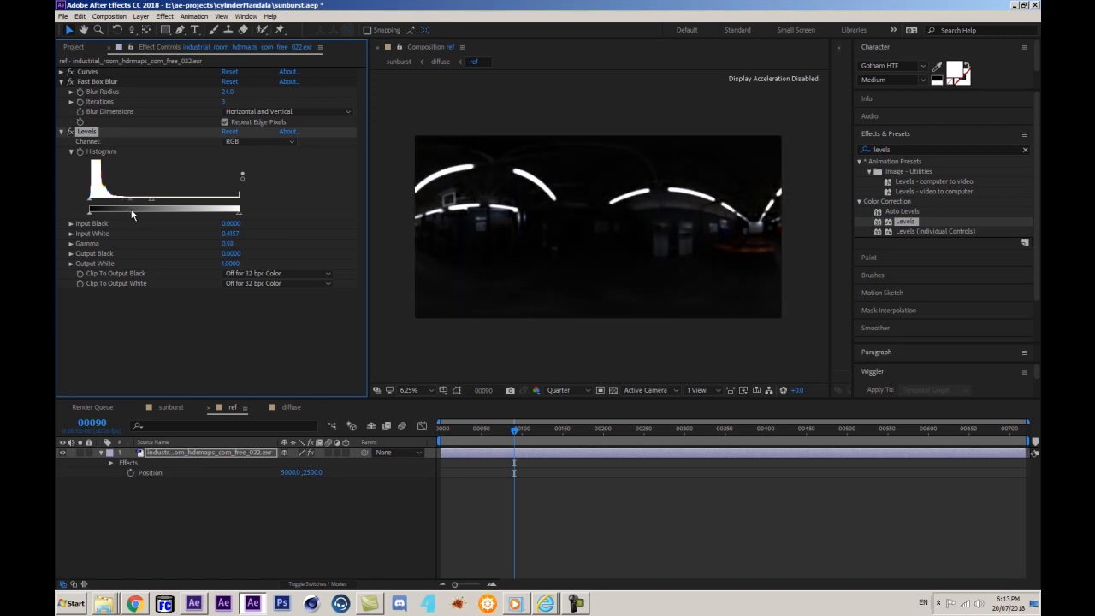
left_click(276, 431)
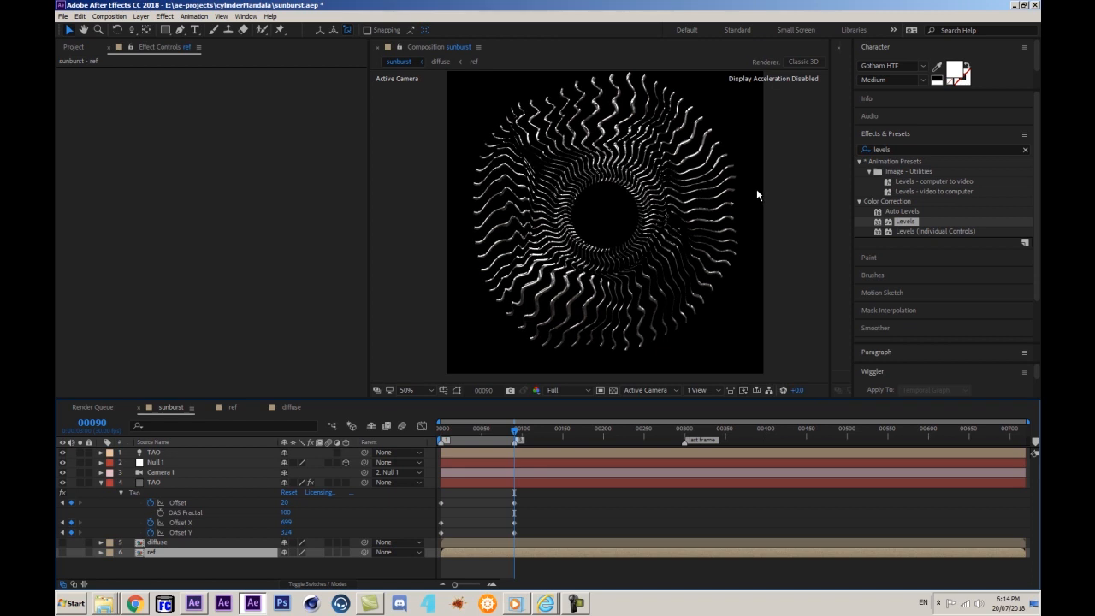
scroll(654, 203, "up", 1)
scroll(652, 204, "down", 1)
Step: Try Dark Industrial as the TAO layer's Built-in Environment, compare it with the custom reflection map, and undo the change
left_click(154, 482)
scroll(363, 132, "down", 10)
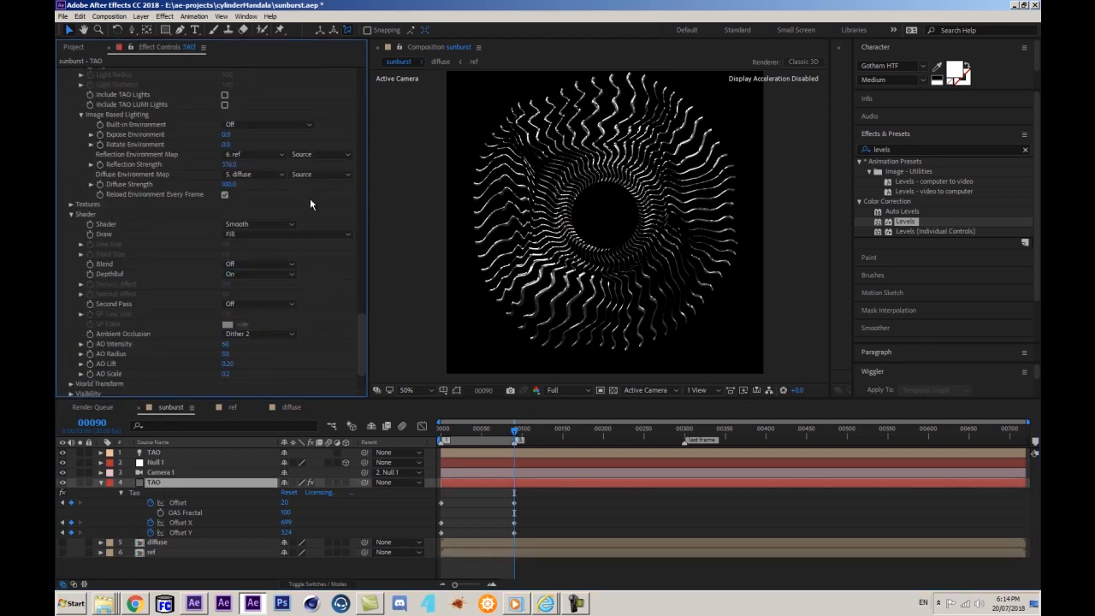
scroll(311, 204, "up", 3)
left_click(242, 207)
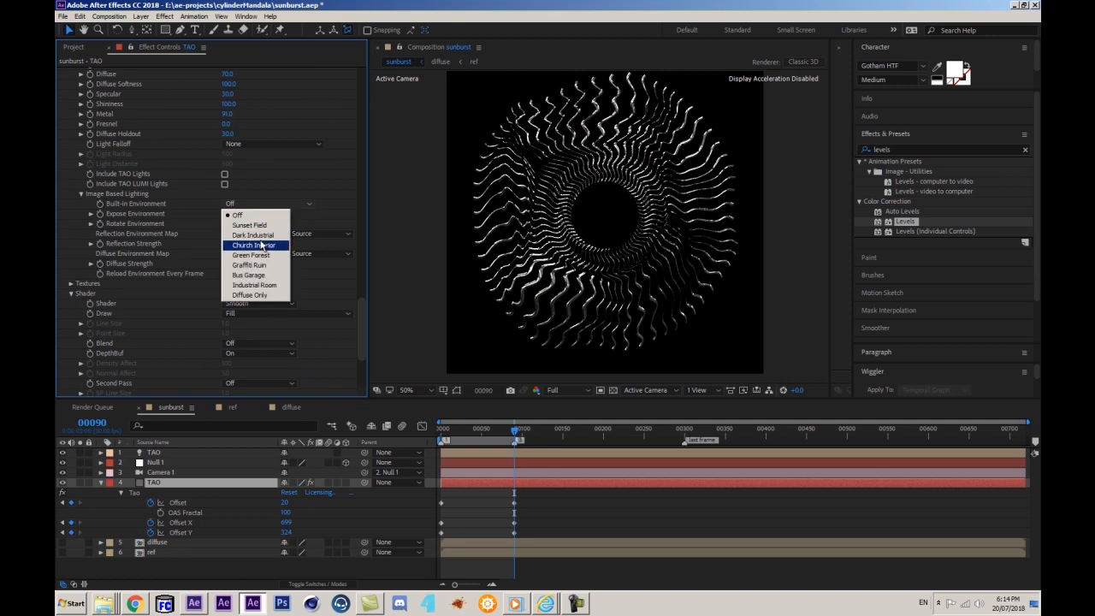
left_click(252, 234)
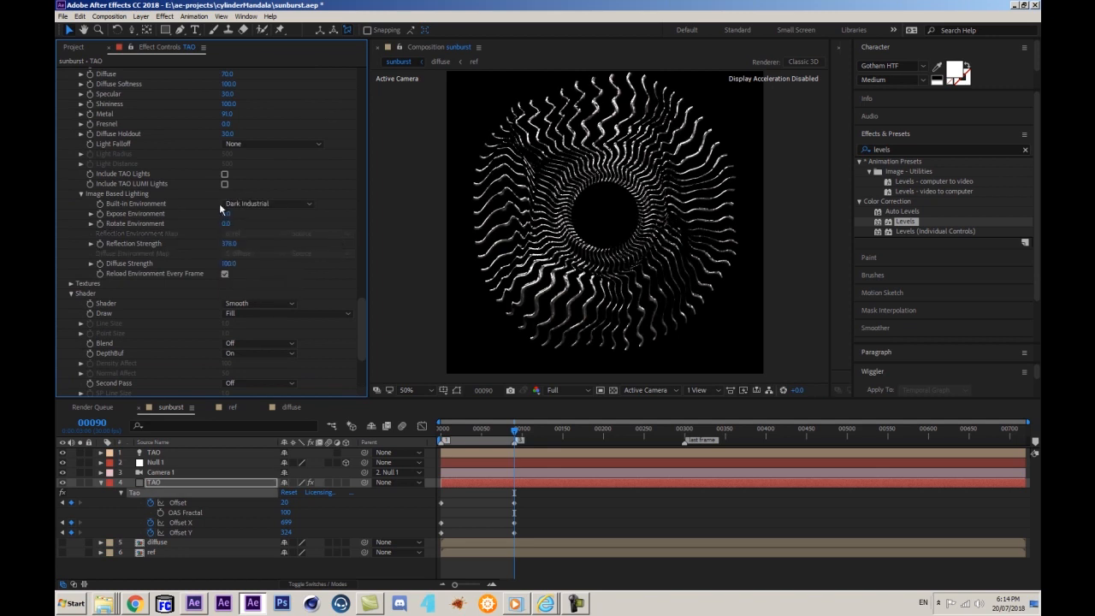
key("ctrl+z")
key("ctrl+shift+z")
key("ctrl+z")
Step: Save the project and collapse the TAO layer's properties in the timeline
key("ctrl+s")
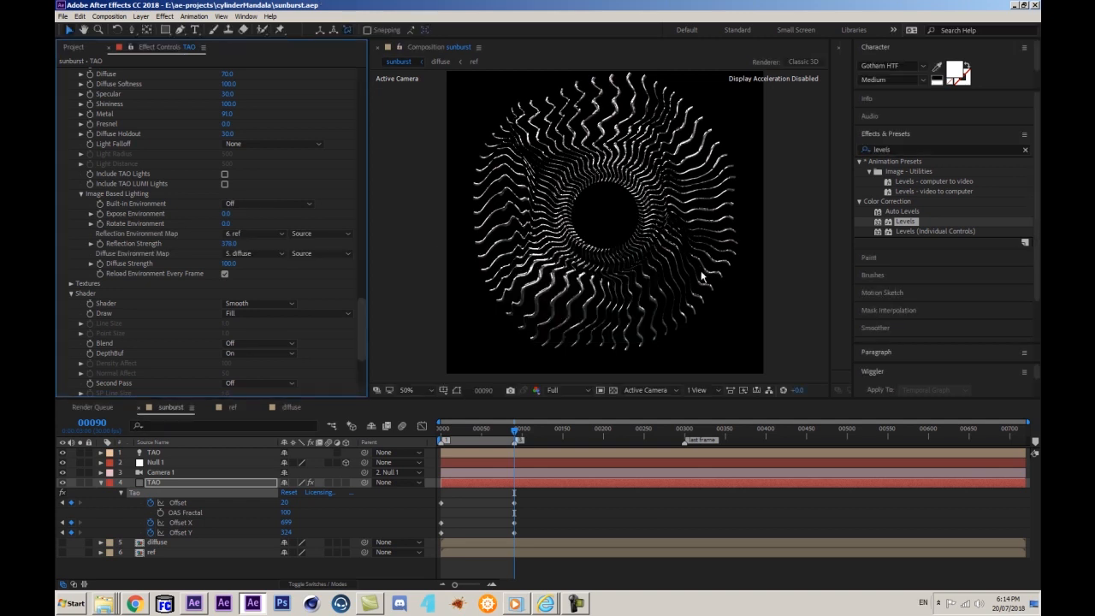
left_click(100, 483)
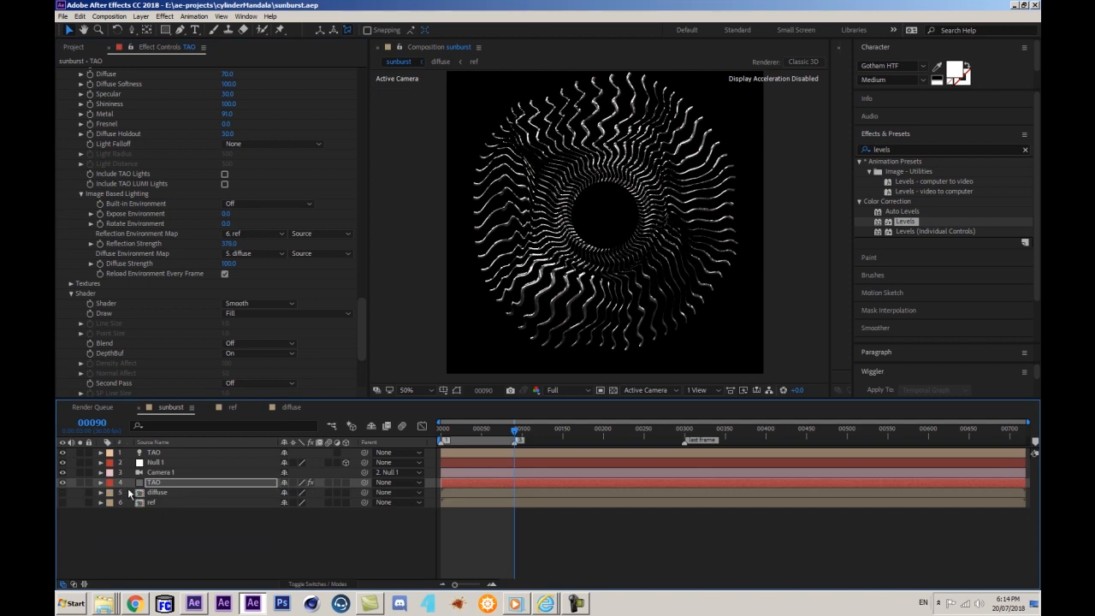